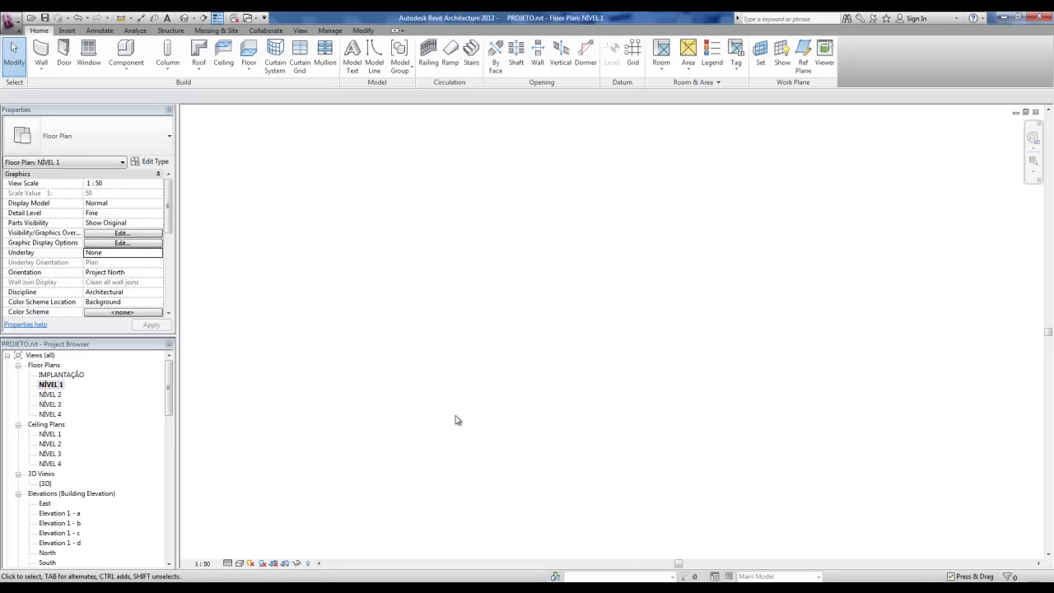
# Start a ramp on the NÍVEL 1 floor plan, saving the project first.
pyautogui.scroll(-6, 459, 430)
pyautogui.moveTo(728, 363); pyautogui.dragTo(566, 522, button='middle')
pyautogui.moveTo(562, 369); pyautogui.dragTo(511, 513, button='middle')
pyautogui.scroll(-1, 490, 422)
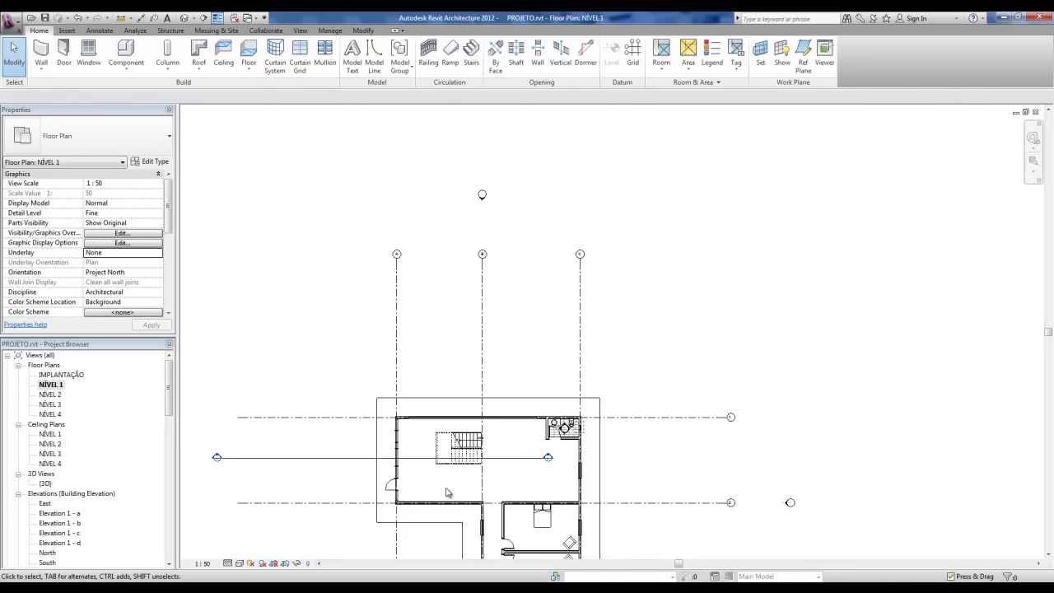
pyautogui.scroll(1, 447, 493)
pyautogui.scroll(1, 447, 492)
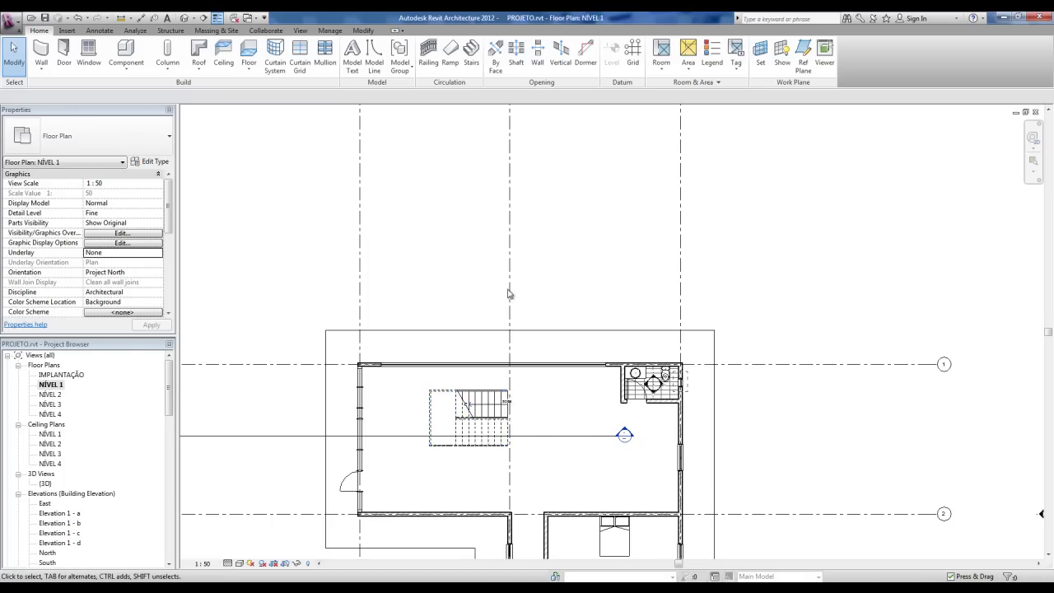
pyautogui.moveTo(523, 205); pyautogui.dragTo(500, 230, button='middle')
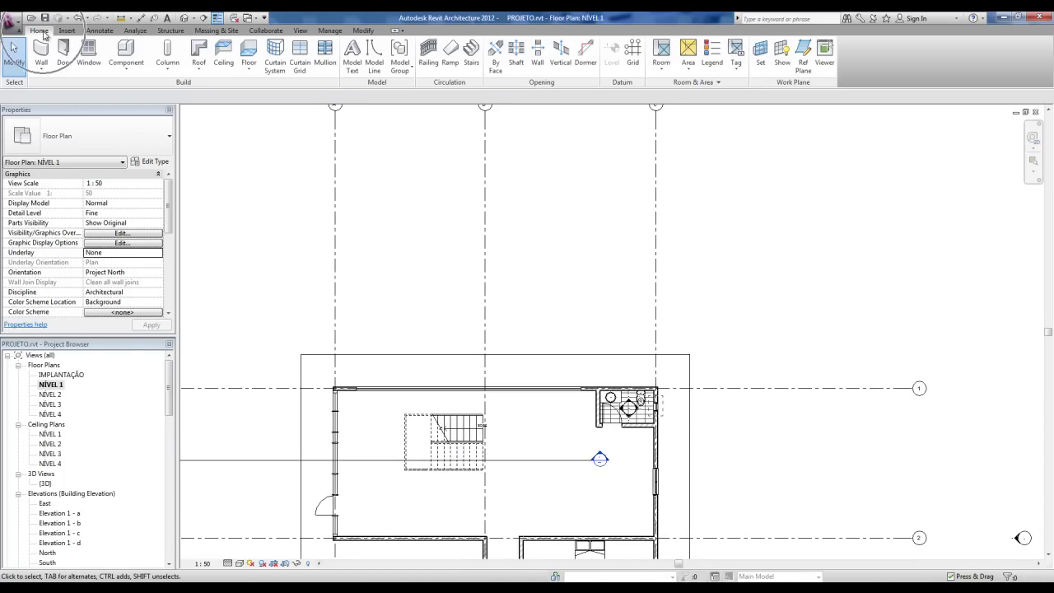
pyautogui.click(451, 54)
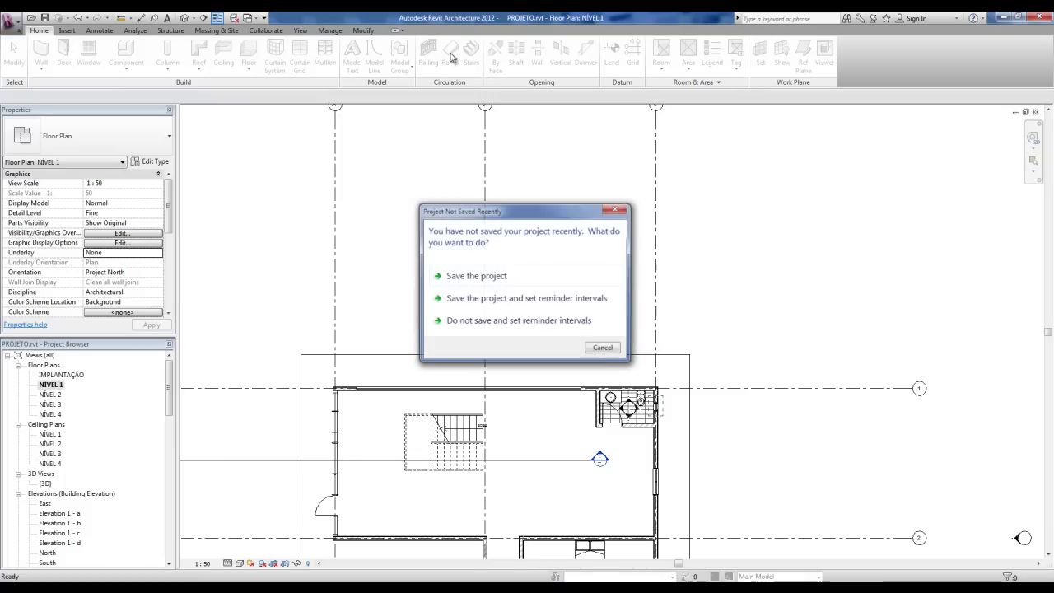
pyautogui.click(473, 277)
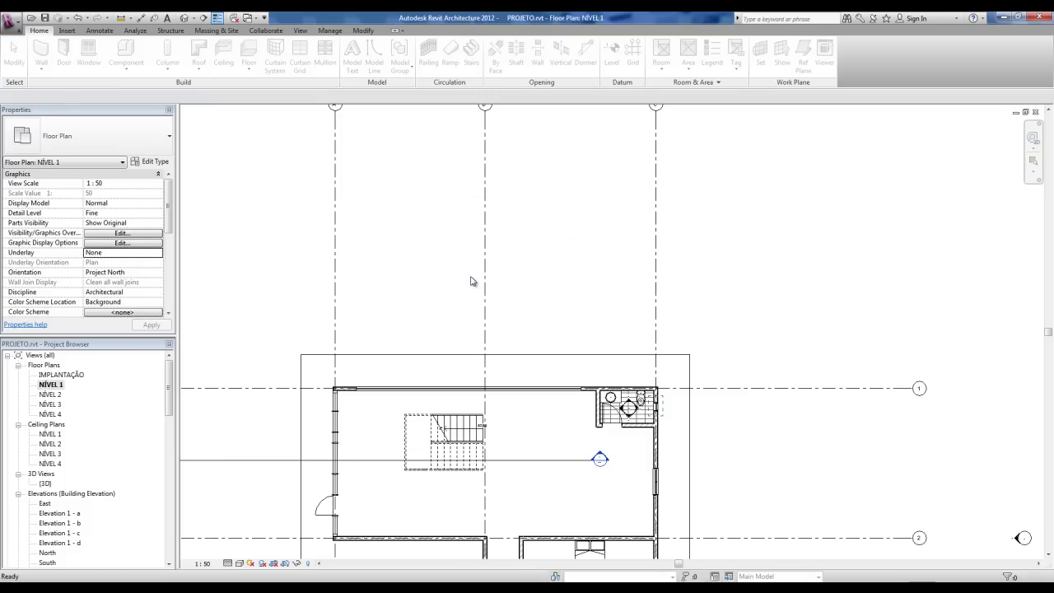
# Sketch the first ramp run horizontally in the open area above the building's upper wall, 1200 long.
pyautogui.moveTo(462, 228); pyautogui.dragTo(454, 258, button='middle')
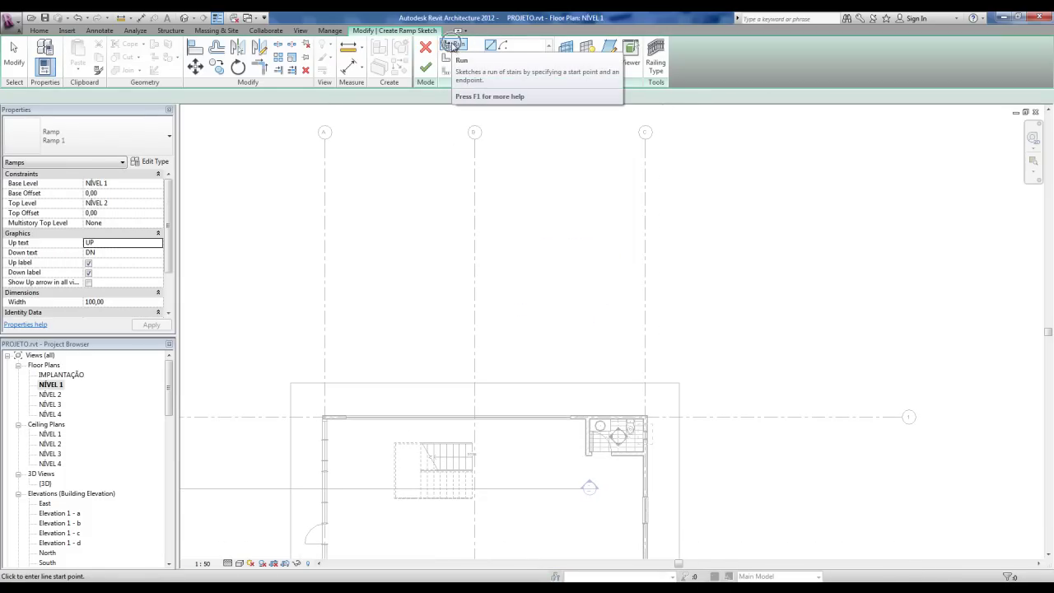
pyautogui.moveTo(381, 239); pyautogui.dragTo(419, 288, button='middle')
pyautogui.scroll(1, 404, 321)
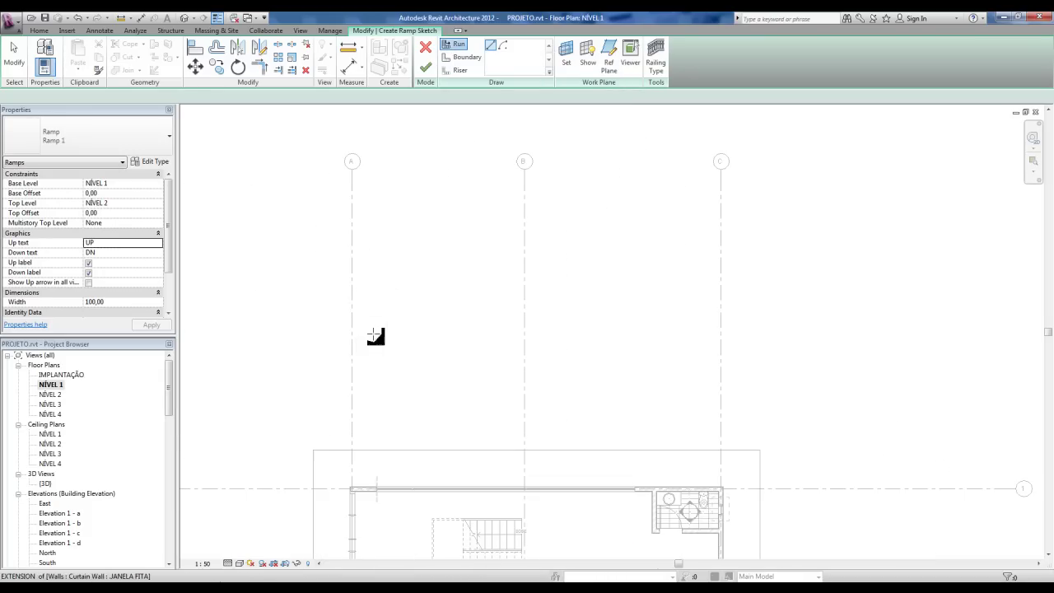
pyautogui.click(321, 359)
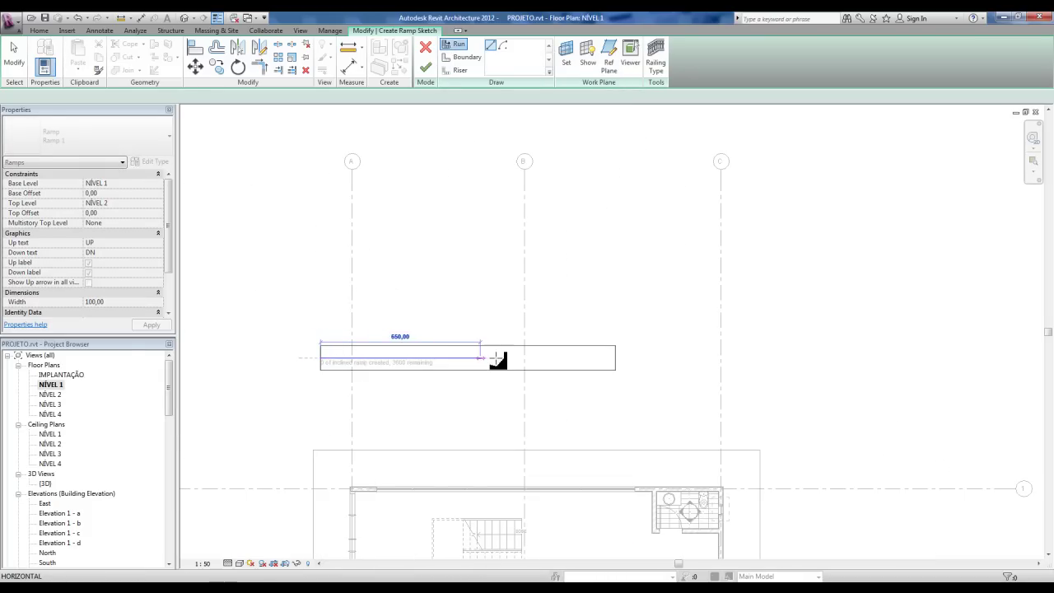
pyautogui.click(616, 360)
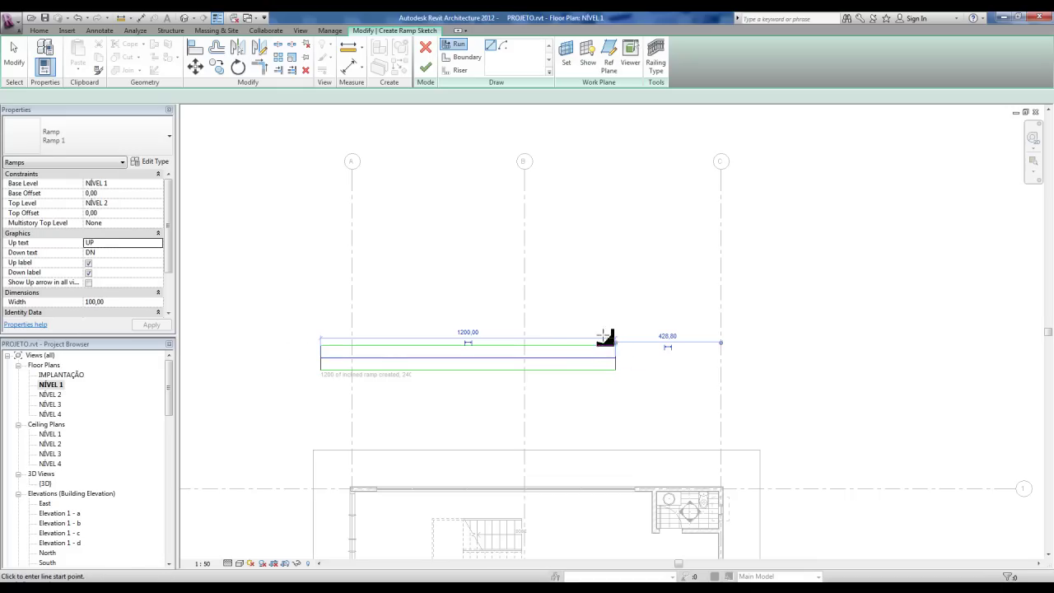
# Sketch two more 1200-long ramp runs in line with the first, leaving a short landing gap before each.
pyautogui.moveTo(575, 322); pyautogui.dragTo(534, 322, button='middle')
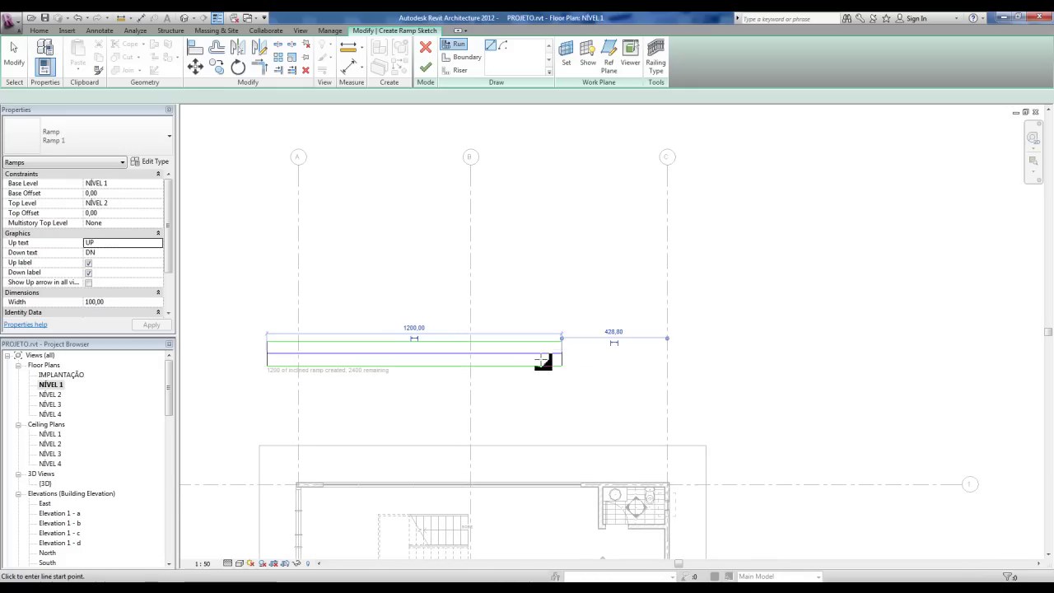
pyautogui.click(599, 355)
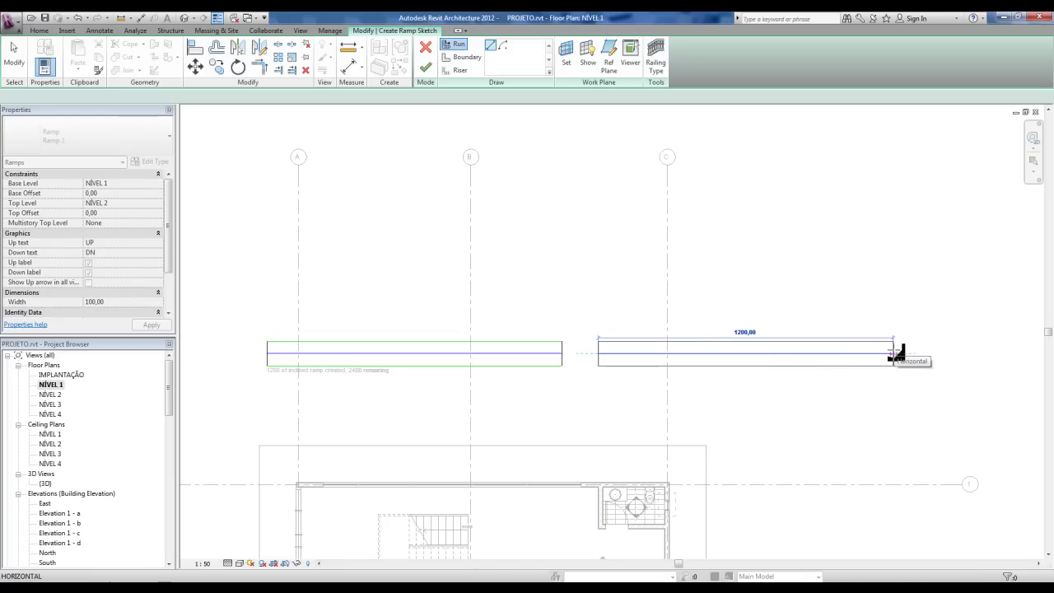
pyautogui.click(893, 353)
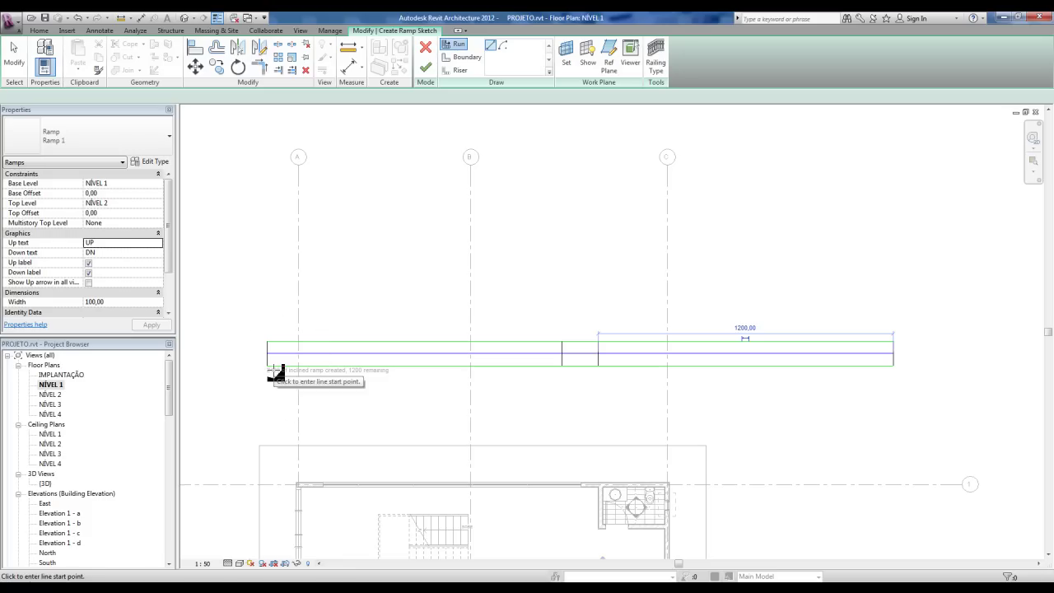
pyautogui.moveTo(733, 344)
pyautogui.mouseDown(button='middle')
pyautogui.moveTo(360, 348)
pyautogui.moveTo(372, 350)
pyautogui.mouseUp(button='middle')
pyautogui.click(581, 352)
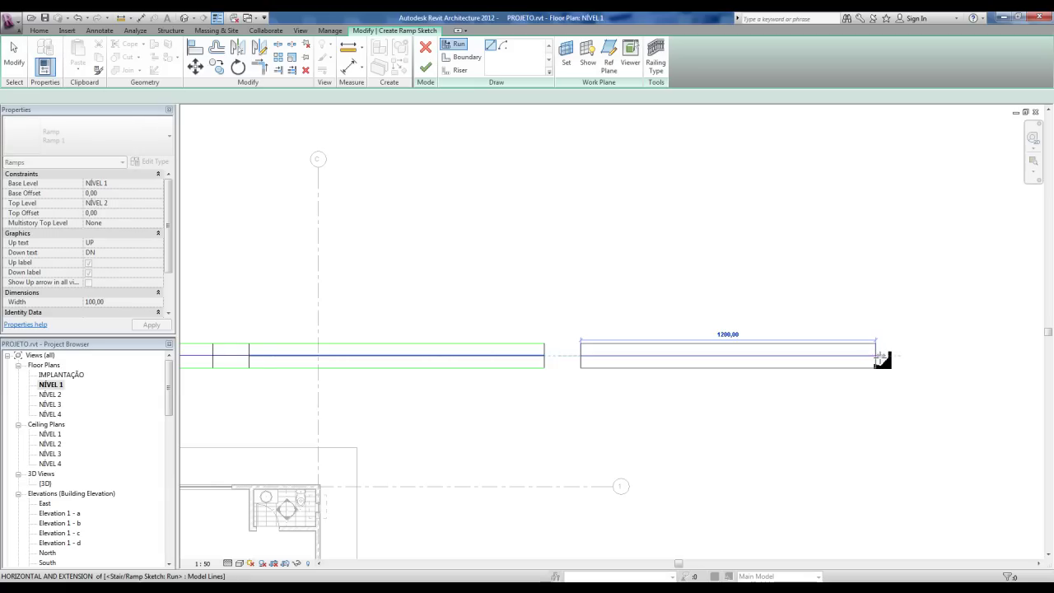
pyautogui.click(876, 352)
# Examine the complete ramp sketch with its three runs and two landings.
pyautogui.scroll(-2, 599, 362)
pyautogui.moveTo(599, 362); pyautogui.dragTo(903, 337, button='middle')
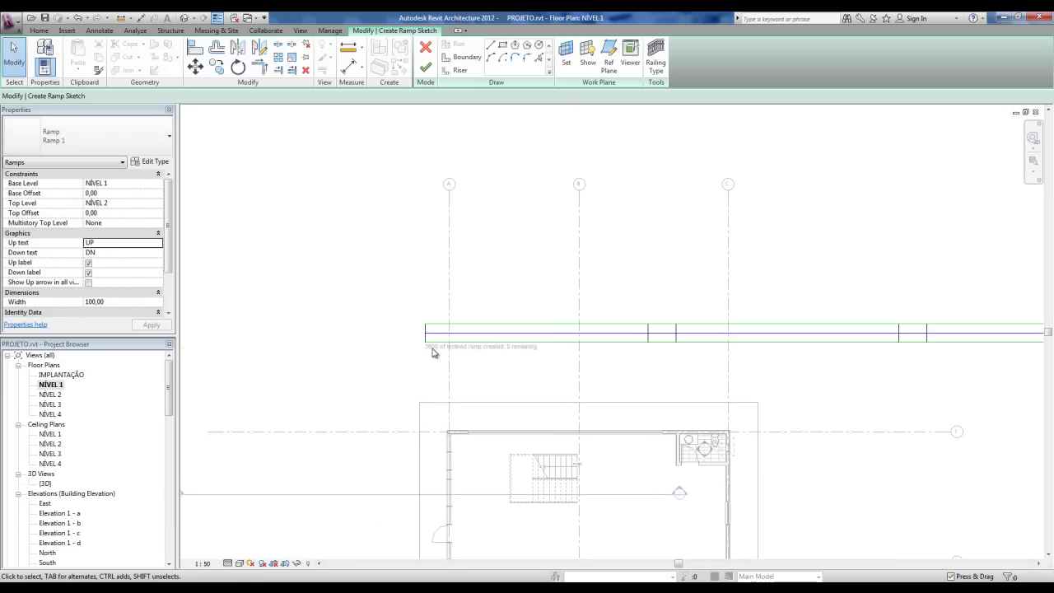
pyautogui.moveTo(498, 373); pyautogui.dragTo(376, 393, button='middle')
pyautogui.scroll(-1, 404, 376)
pyautogui.moveTo(323, 359); pyautogui.dragTo(287, 354, button='middle')
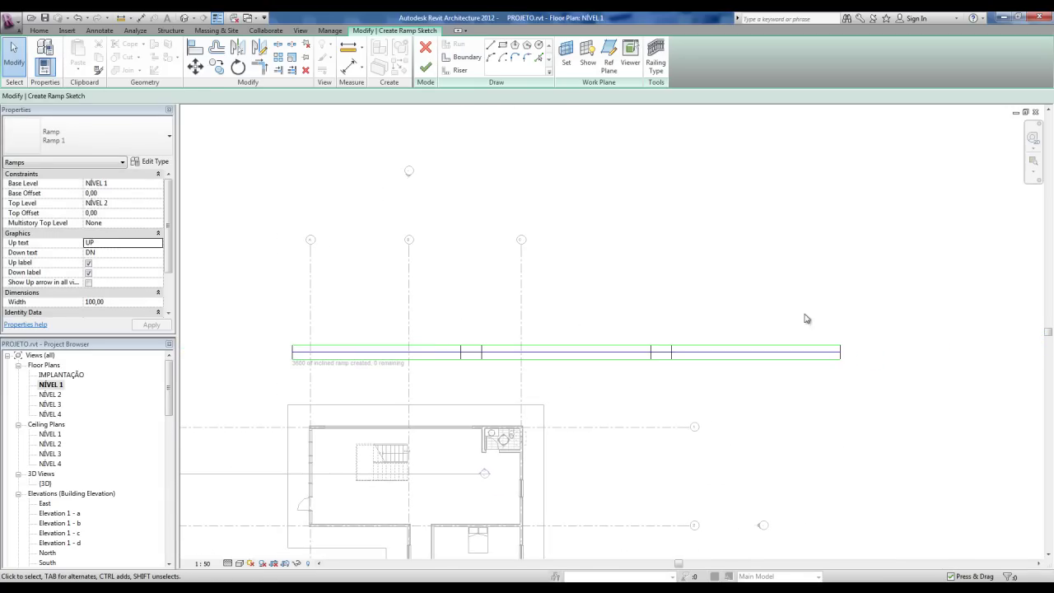
pyautogui.moveTo(792, 382); pyautogui.dragTo(762, 384, button='middle')
pyautogui.scroll(1, 762, 383)
pyautogui.moveTo(634, 382); pyautogui.dragTo(741, 384, button='middle')
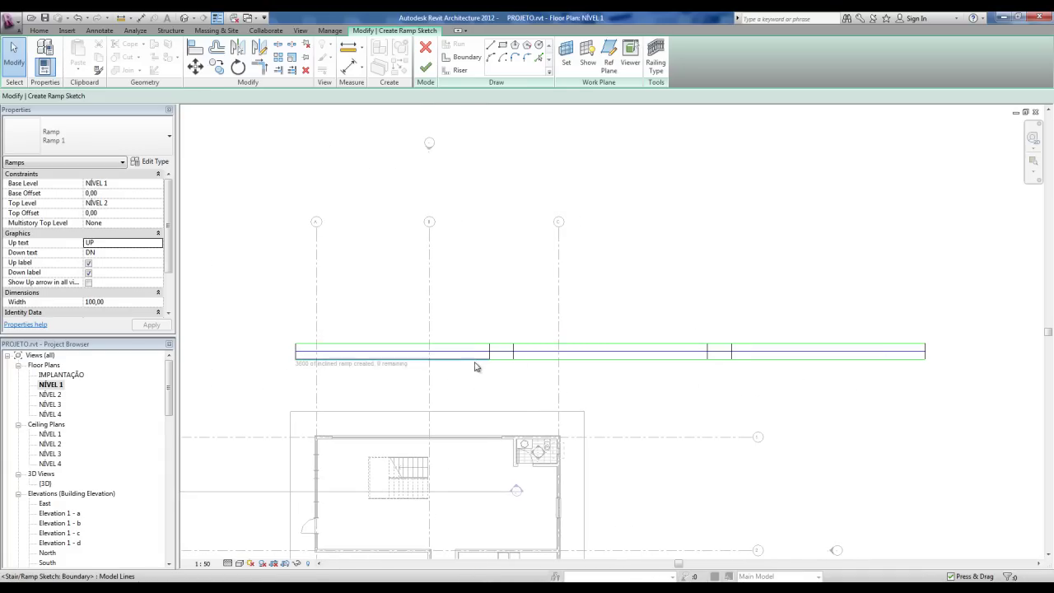
pyautogui.scroll(1, 475, 366)
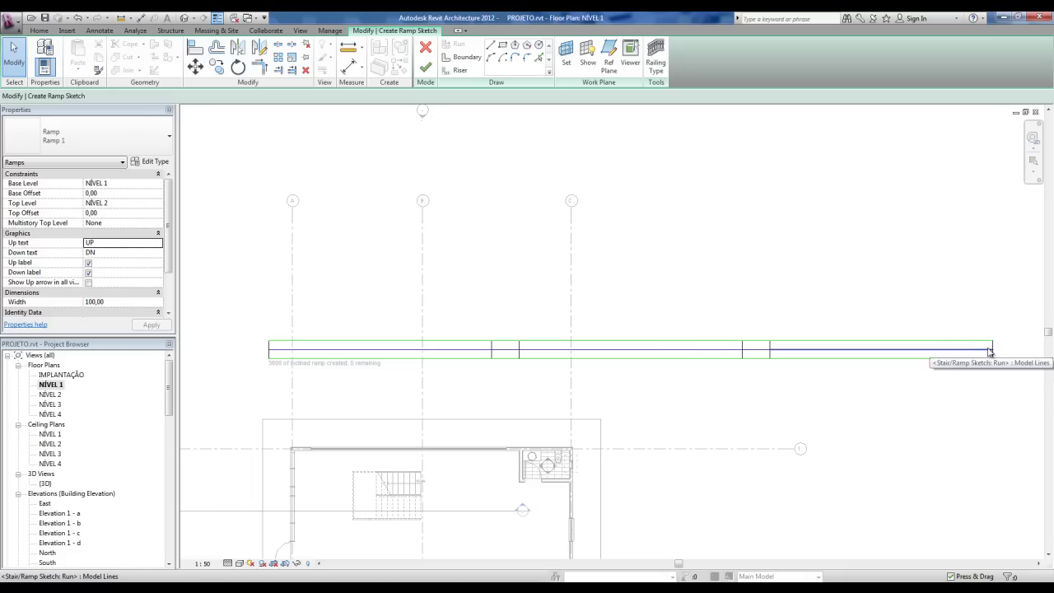
# Finish the ramp sketch and inspect the finished ramp in the 3D view.
pyautogui.click(426, 70)
pyautogui.click(503, 206)
pyautogui.click(184, 18)
pyautogui.keyDown('shift'); pyautogui.moveTo(466, 404); pyautogui.dragTo(253, 382, button='middle'); pyautogui.keyUp('shift')
# Reopen the NÍVEL 1 floor plan and examine how the ramp's first run and landing are drawn.
pyautogui.doubleClick(49, 385)
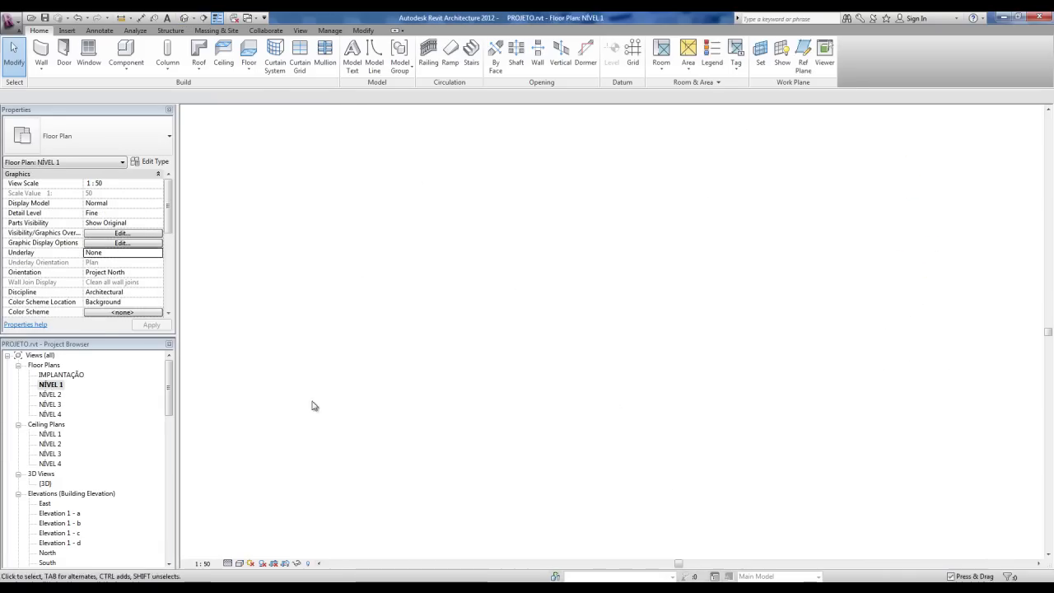
pyautogui.scroll(2, 507, 394)
pyautogui.moveTo(505, 393); pyautogui.dragTo(713, 358, button='middle')
pyautogui.scroll(2, 549, 355)
pyautogui.scroll(2, 549, 360)
pyautogui.scroll(2, 339, 329)
pyautogui.moveTo(405, 422); pyautogui.dragTo(322, 404, button='middle')
pyautogui.scroll(-2, 297, 393)
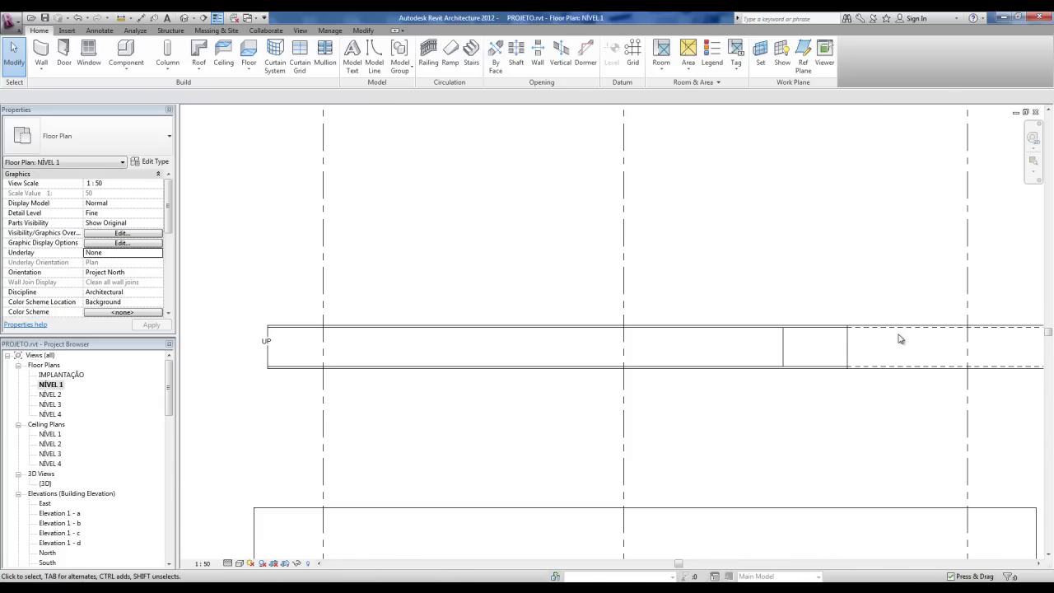
pyautogui.press('ctrl')
# Draw a direction arrow with Thin Lines detail lines along the first run's centre, from its start to the first landing.
pyautogui.click(99, 30)
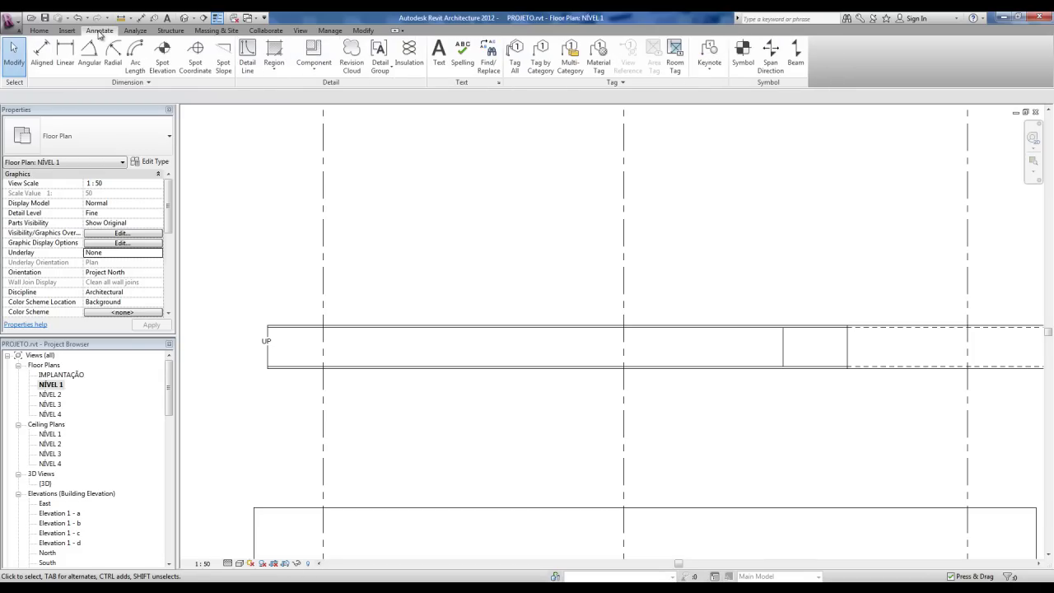
pyautogui.click(247, 68)
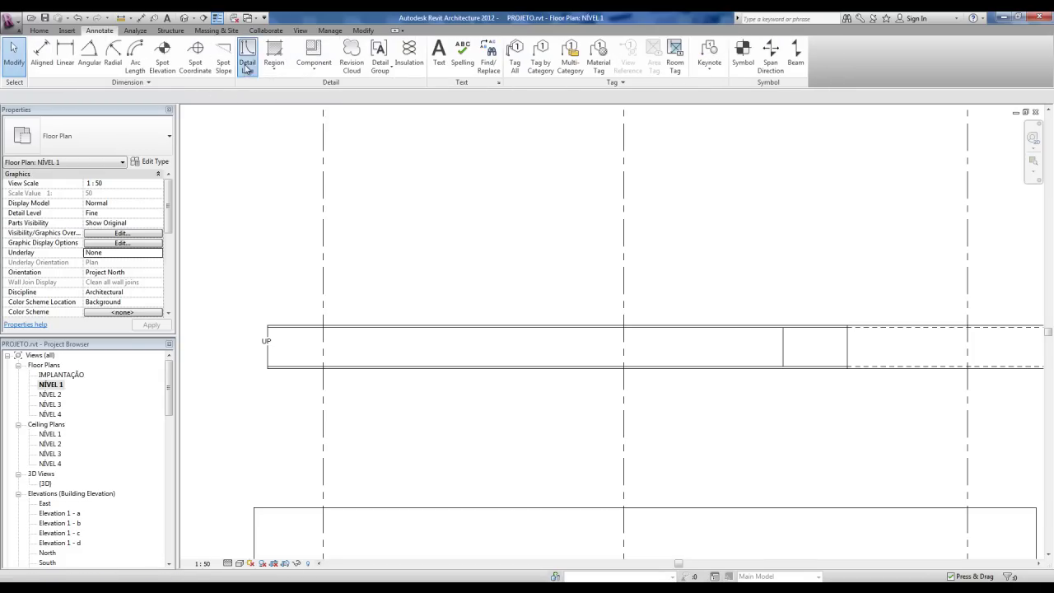
pyautogui.click(269, 346)
pyautogui.scroll(5, 781, 350)
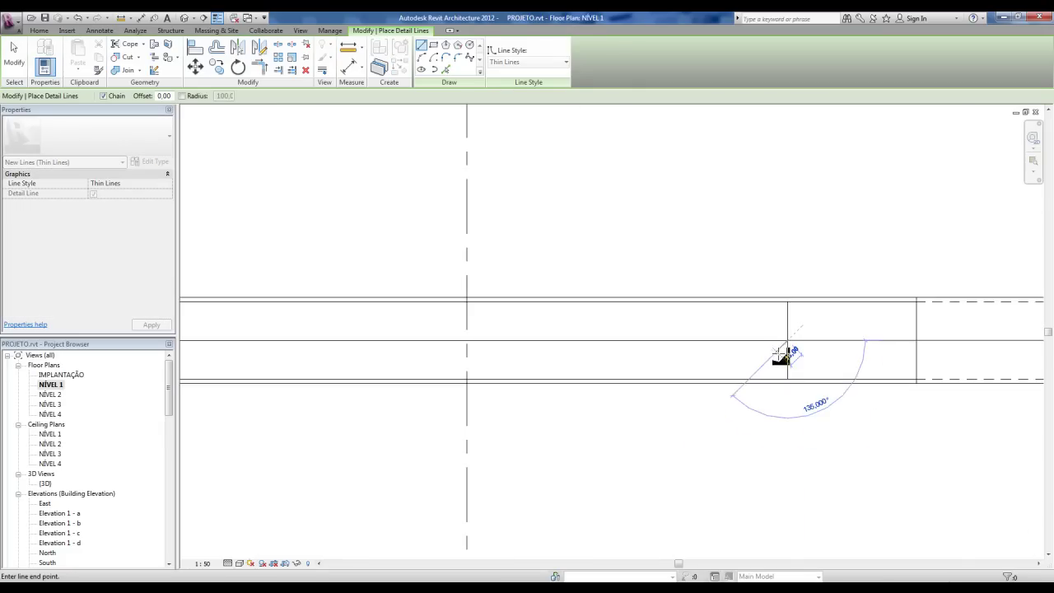
pyautogui.click(779, 346)
pyautogui.press('Escape')
pyautogui.click(791, 336)
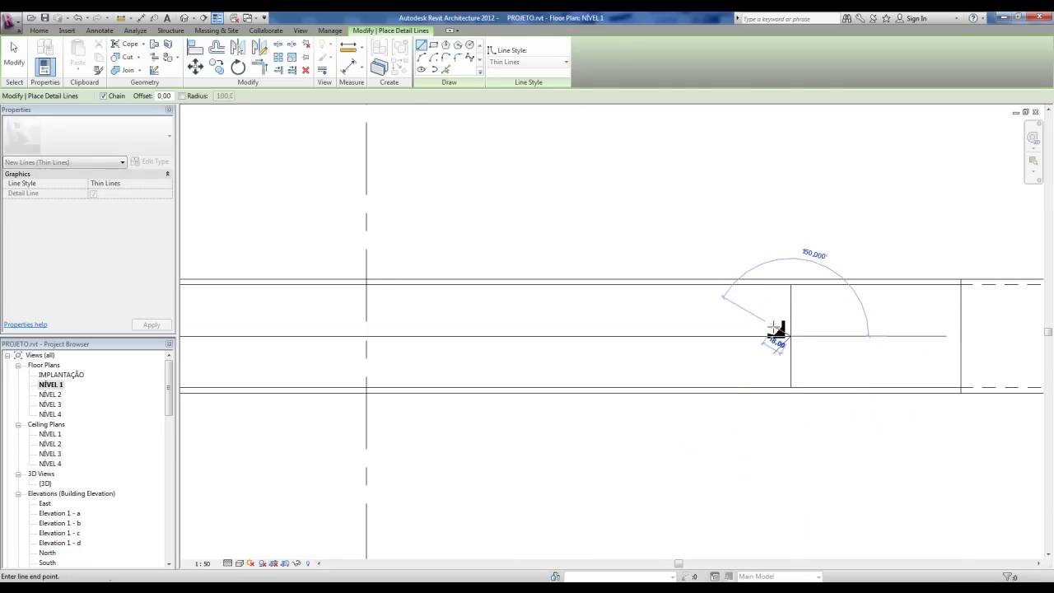
pyautogui.click(773, 320)
pyautogui.press('Escape')
pyautogui.press('Escape')
# Examine the line display of the ramp's remaining runs and landings in the plan.
pyautogui.scroll(-4, 683, 404)
pyautogui.moveTo(618, 415)
pyautogui.mouseDown(button='middle')
pyautogui.moveTo(828, 442)
pyautogui.moveTo(703, 421)
pyautogui.mouseUp(button='middle')
pyautogui.moveTo(772, 337); pyautogui.dragTo(824, 412)
pyautogui.press('Escape')
pyautogui.scroll(-1, 829, 454)
pyautogui.moveTo(828, 454); pyautogui.dragTo(433, 401, button='middle')
pyautogui.moveTo(802, 399); pyautogui.dragTo(566, 399, button='middle')
pyautogui.scroll(1, 677, 344)
pyautogui.scroll(3, 671, 344)
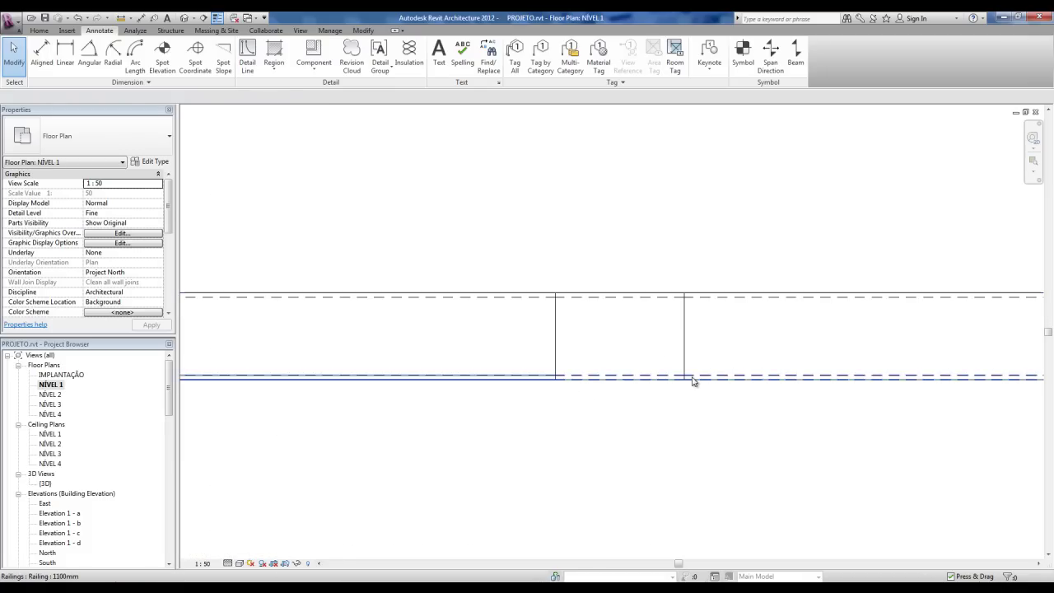
pyautogui.scroll(-2, 533, 466)
pyautogui.scroll(-1, 533, 466)
pyautogui.moveTo(539, 468); pyautogui.dragTo(864, 452, button='middle')
pyautogui.scroll(3, 659, 407)
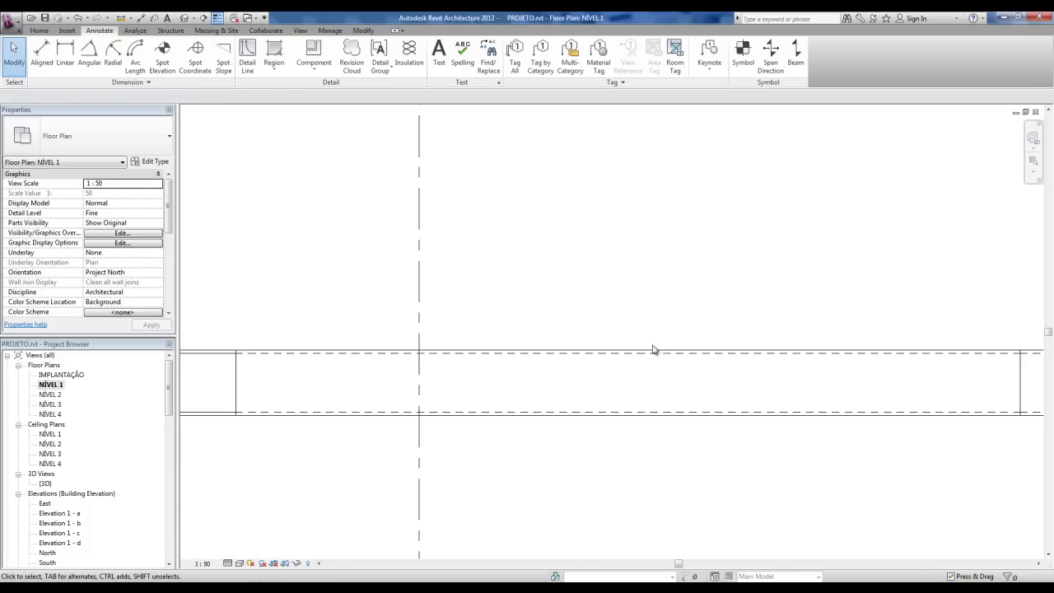
pyautogui.scroll(-3, 629, 405)
pyautogui.moveTo(630, 406); pyautogui.dragTo(543, 407, button='middle')
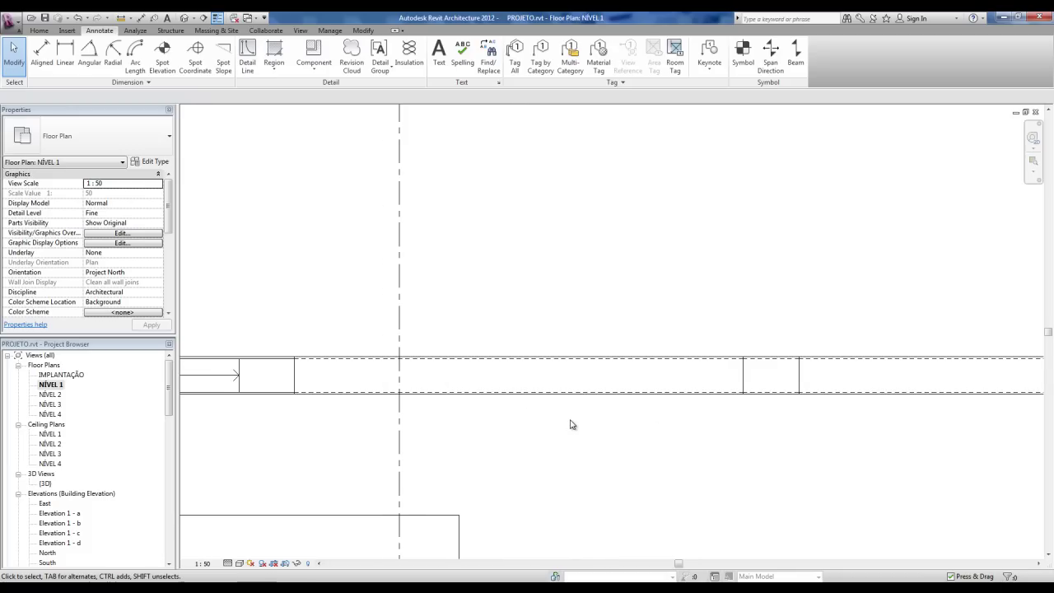
# Override both outer edges of the ramp's second run with the <Demolished> line style using Linework.
pyautogui.click(363, 30)
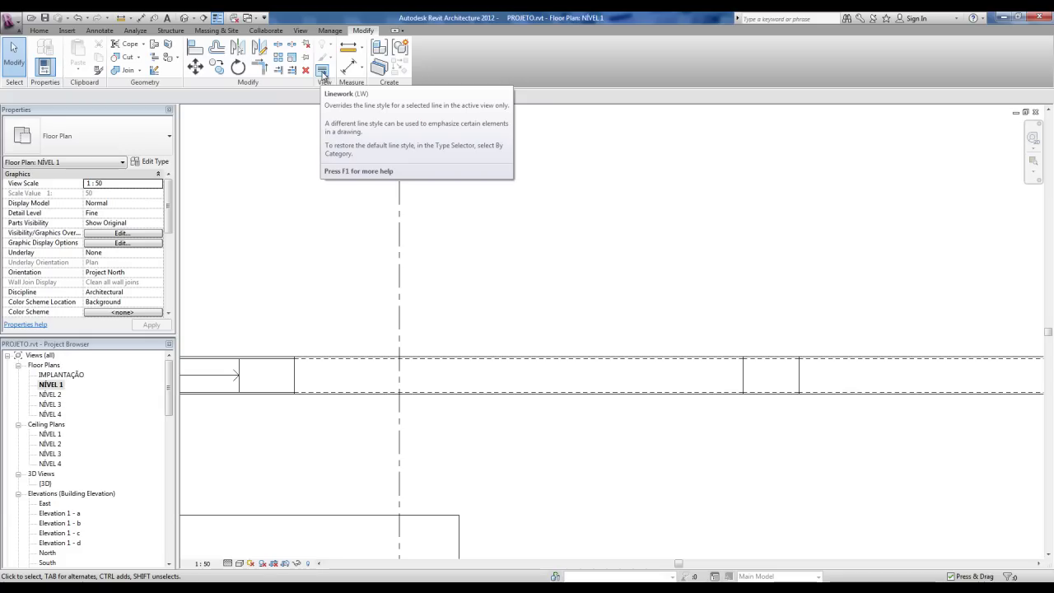
pyautogui.click(322, 72)
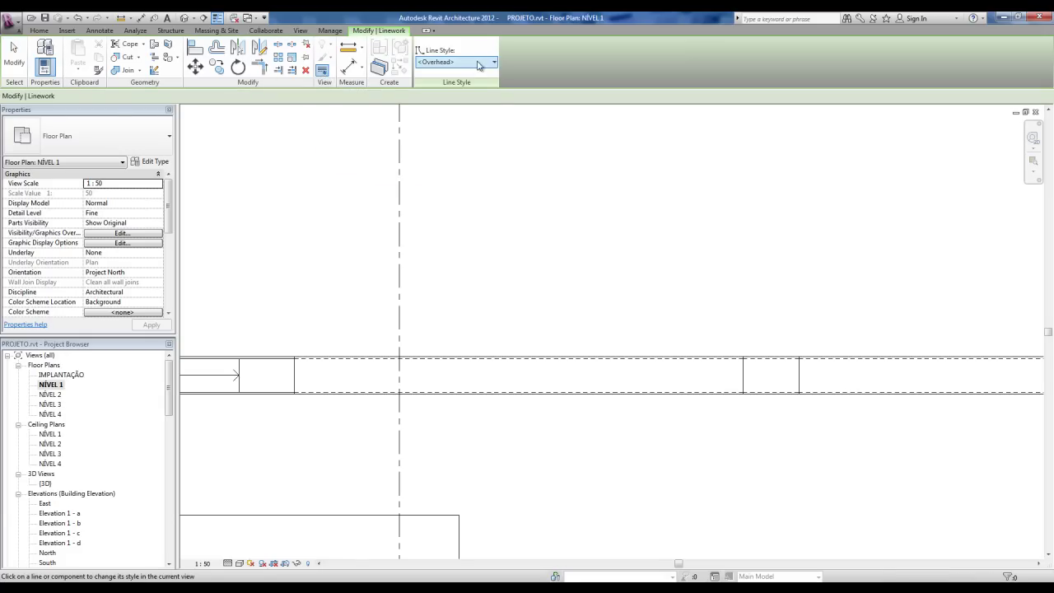
pyautogui.click(488, 64)
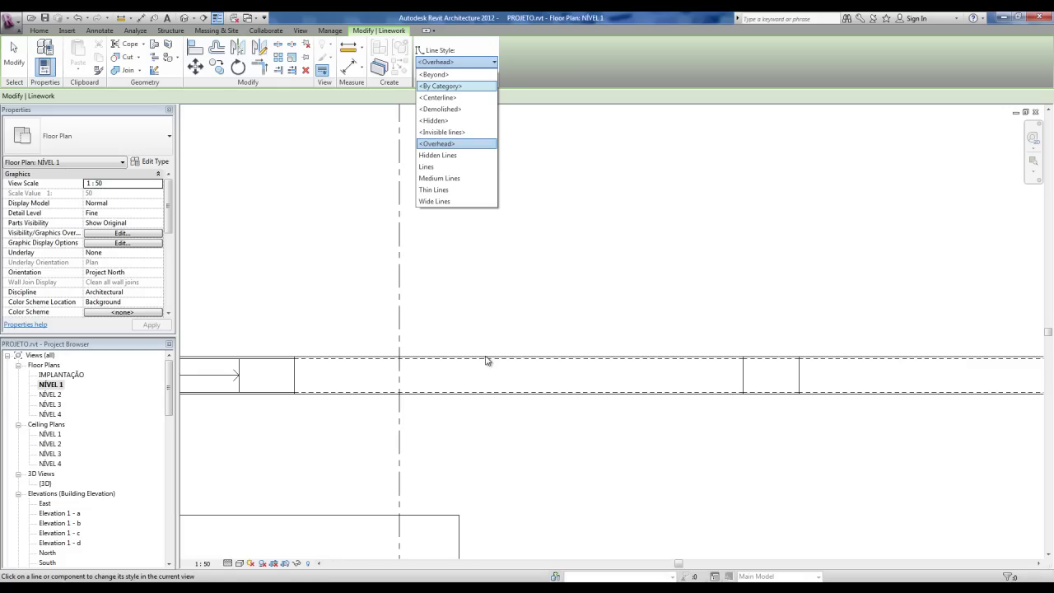
pyautogui.click(442, 110)
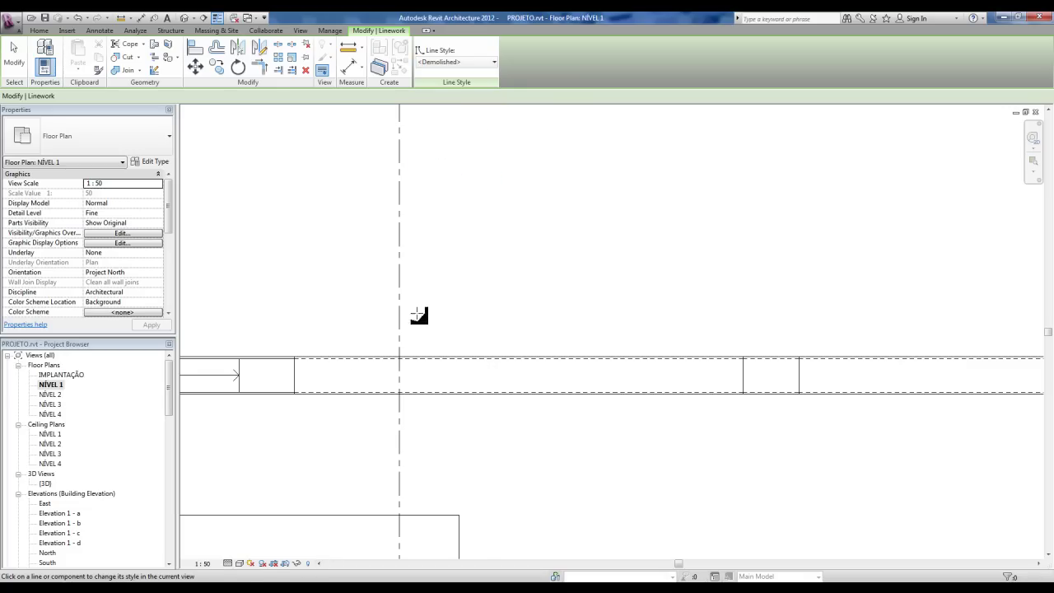
pyautogui.moveTo(415, 316); pyautogui.dragTo(440, 261, button='middle')
pyautogui.scroll(1, 438, 265)
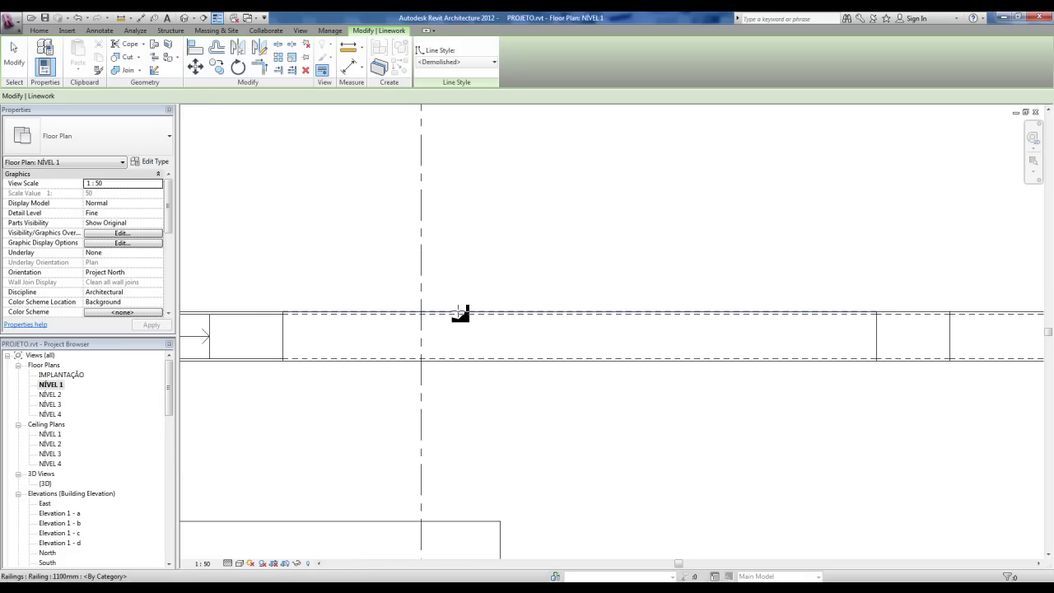
pyautogui.click(460, 312)
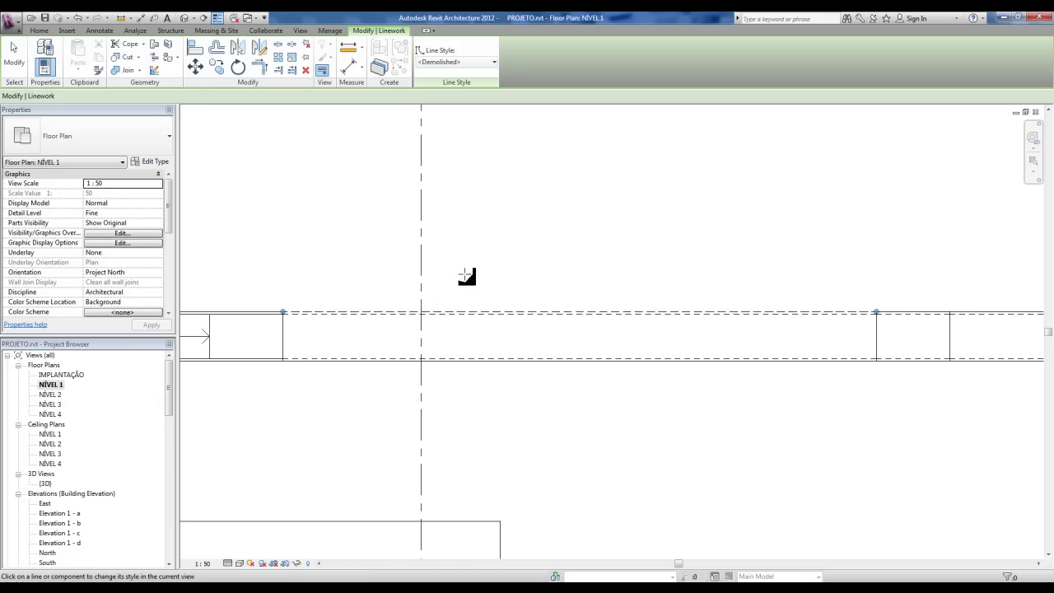
pyautogui.click(459, 360)
pyautogui.scroll(1, 457, 374)
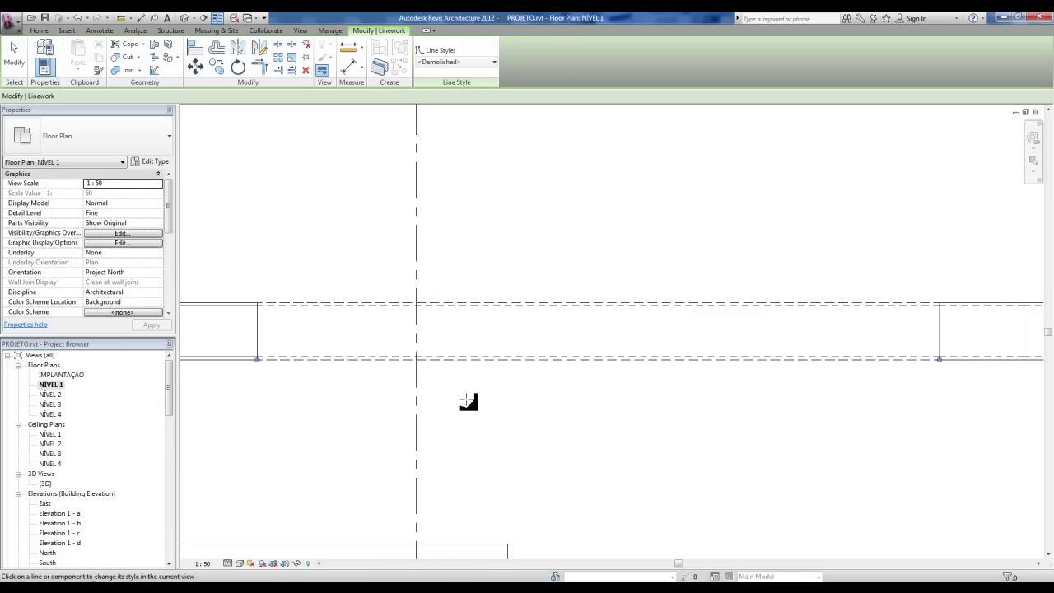
# Apply the <Demolished> line style to the edges of the landing between the second and third runs.
pyautogui.moveTo(739, 403); pyautogui.dragTo(306, 357, button='middle')
pyautogui.click(525, 257)
pyautogui.click(553, 257)
pyautogui.click(549, 314)
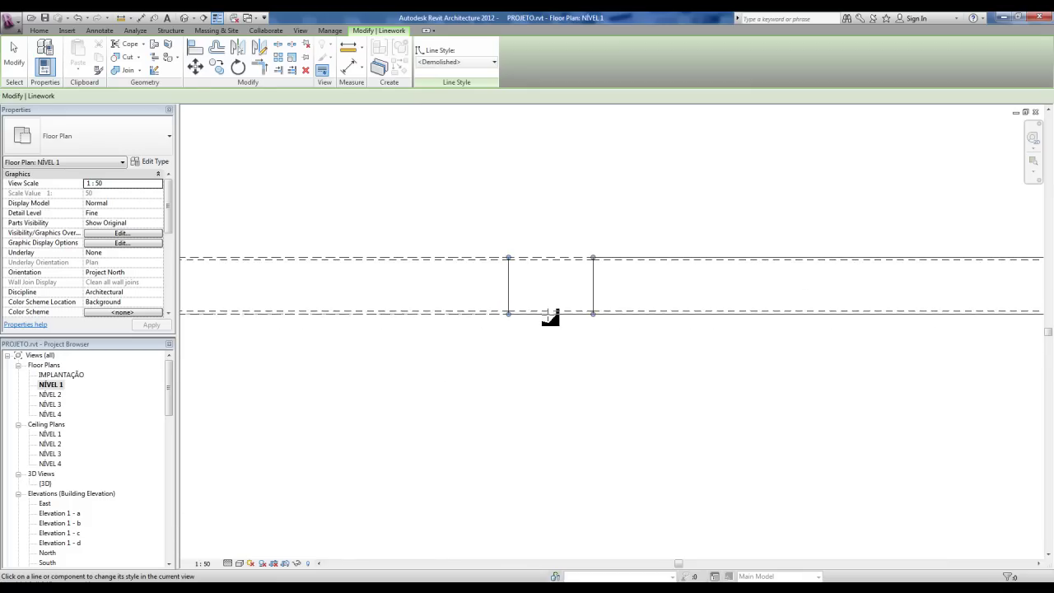
pyautogui.click(509, 290)
# Apply the <Demolished> line style to the outer edges and end line of the ramp's third run.
pyautogui.scroll(-2, 716, 363)
pyautogui.moveTo(719, 365); pyautogui.dragTo(528, 343, button='middle')
pyautogui.scroll(3, 505, 312)
pyautogui.click(506, 298)
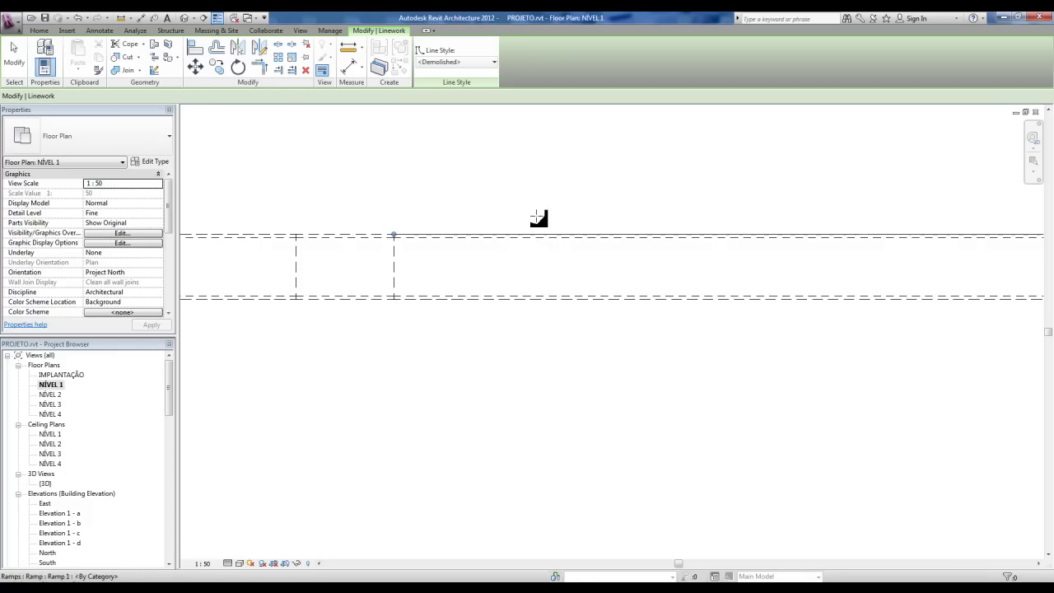
pyautogui.click(537, 233)
pyautogui.scroll(-1, 543, 247)
pyautogui.moveTo(795, 279); pyautogui.dragTo(414, 265, button='middle')
pyautogui.scroll(1, 683, 238)
pyautogui.scroll(-2, 638, 292)
pyautogui.moveTo(582, 324); pyautogui.dragTo(685, 350, button='middle')
pyautogui.press('Escape')
# Override both face lines of the interior wall between the two armchair rooms with the <Demolished> line style using Linework.
pyautogui.moveTo(515, 393); pyautogui.dragTo(824, 376, button='middle')
pyautogui.moveTo(596, 388); pyautogui.dragTo(772, 430, button='middle')
pyautogui.moveTo(789, 394); pyautogui.dragTo(701, 414, button='middle')
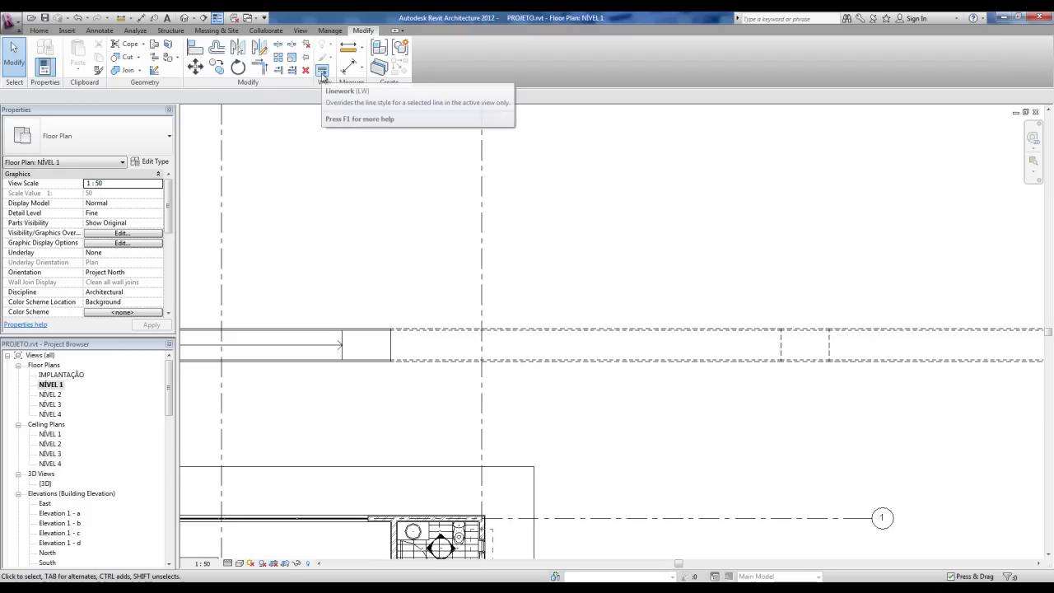
pyautogui.moveTo(481, 435); pyautogui.dragTo(662, 17, button='middle')
pyautogui.scroll(4, 527, 458)
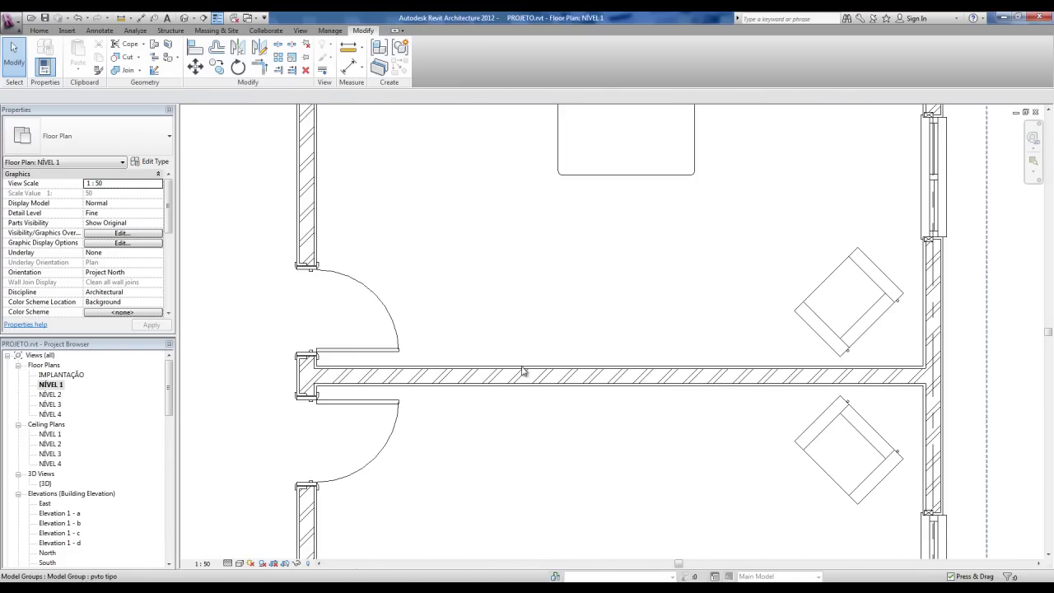
pyautogui.click(343, 69)
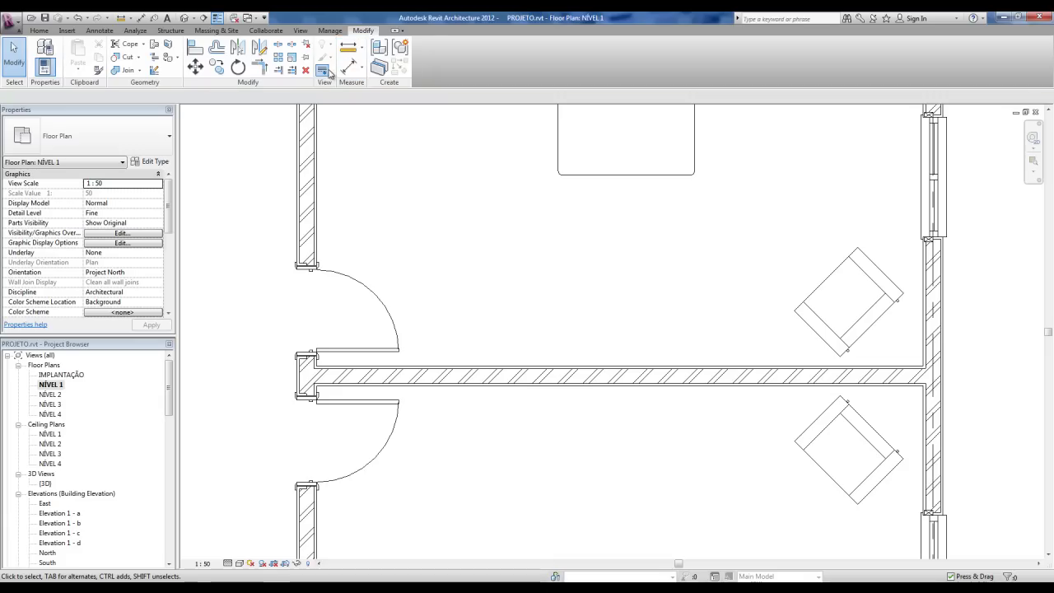
pyautogui.click(475, 64)
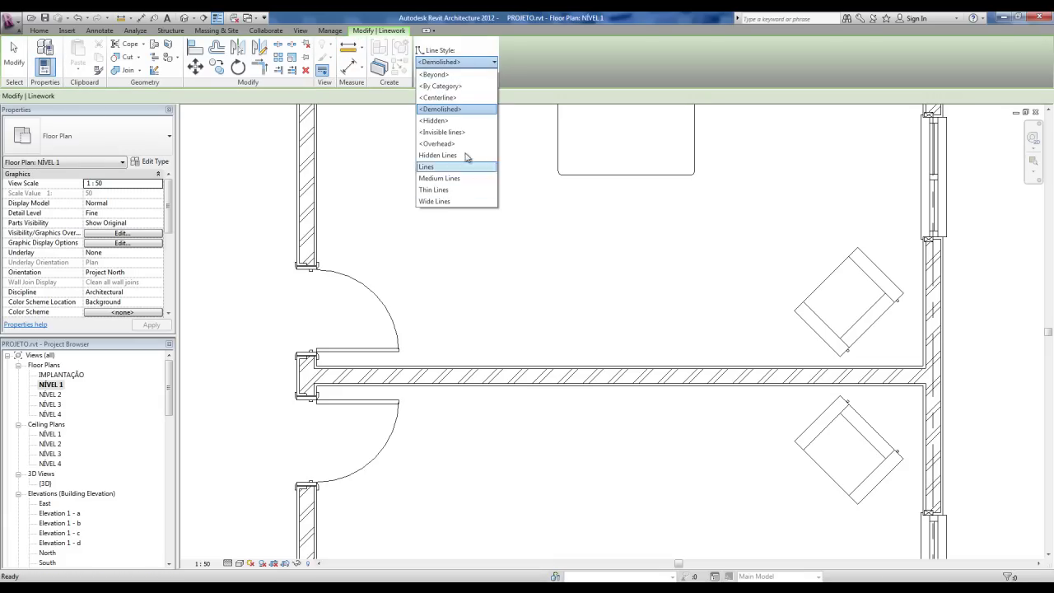
pyautogui.click(445, 113)
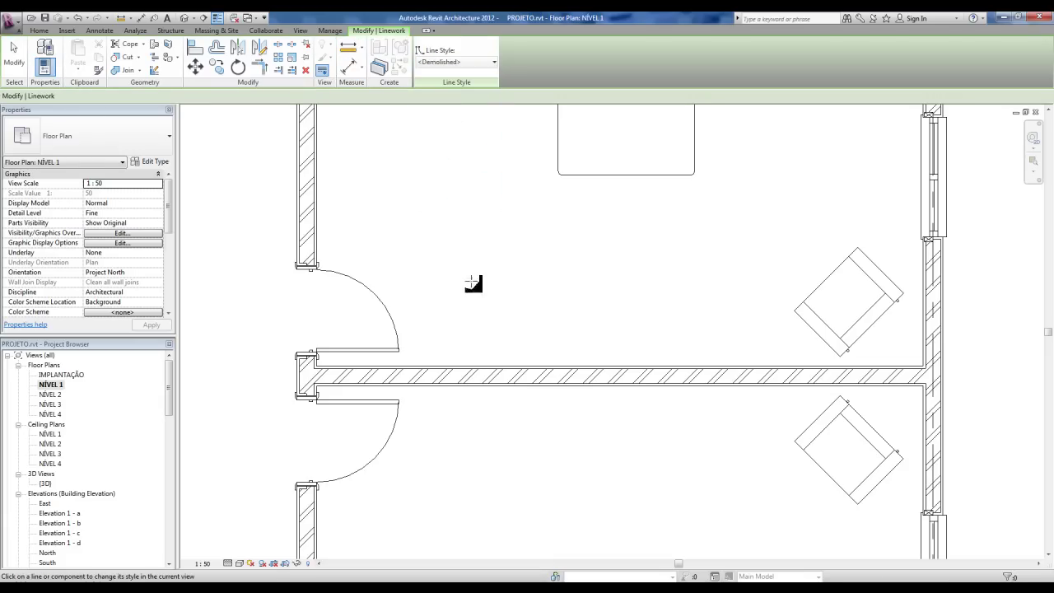
pyautogui.click(480, 384)
pyautogui.press('Escape')
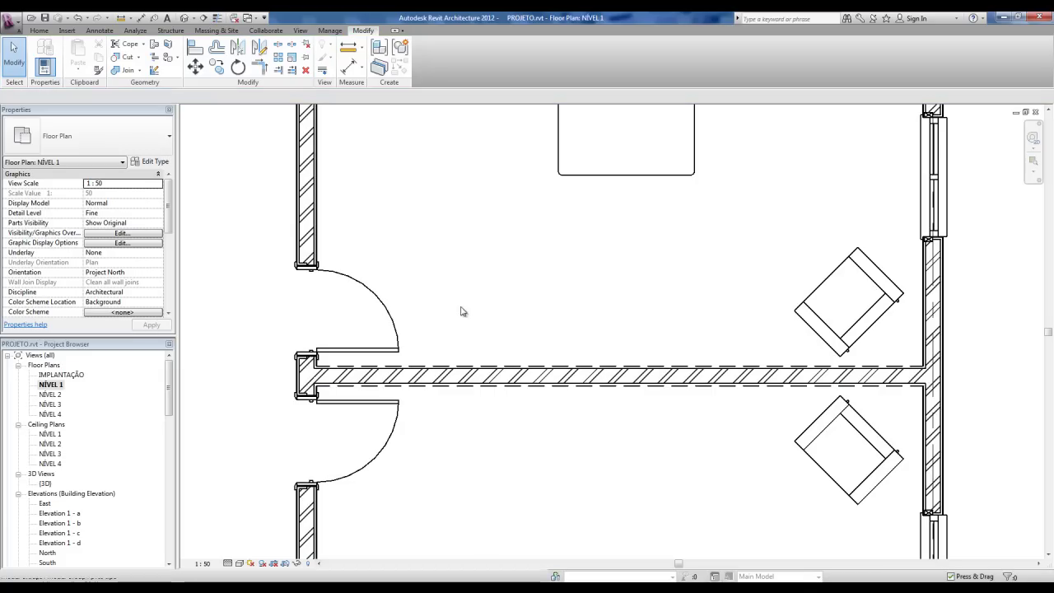
# Restore both face lines of the interior wall between the armchair rooms to the <By Category> line style using Linework.
pyautogui.click(323, 74)
pyautogui.click(484, 63)
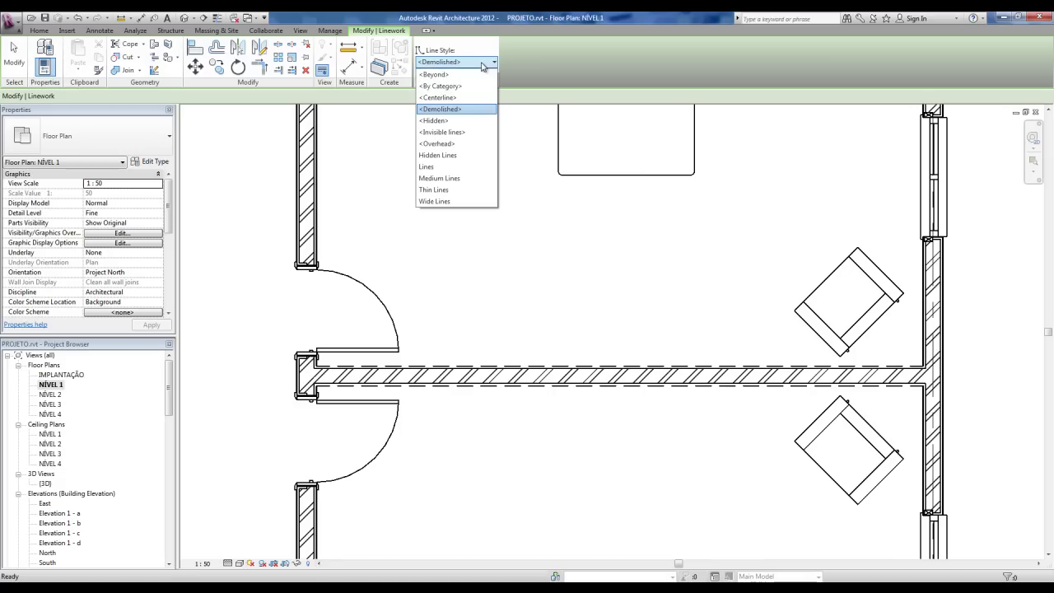
pyautogui.click(441, 86)
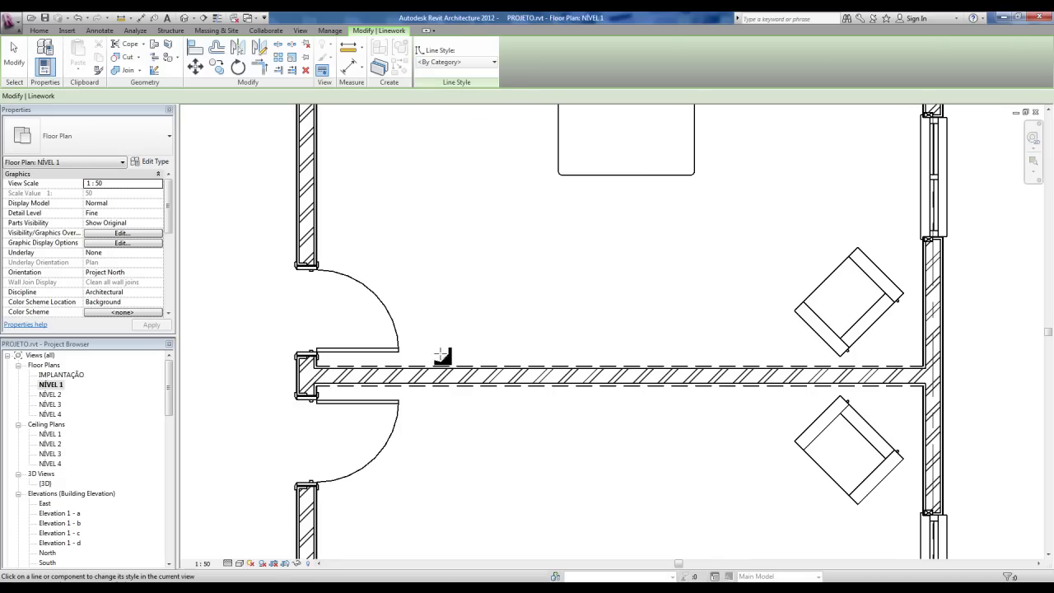
pyautogui.click(449, 389)
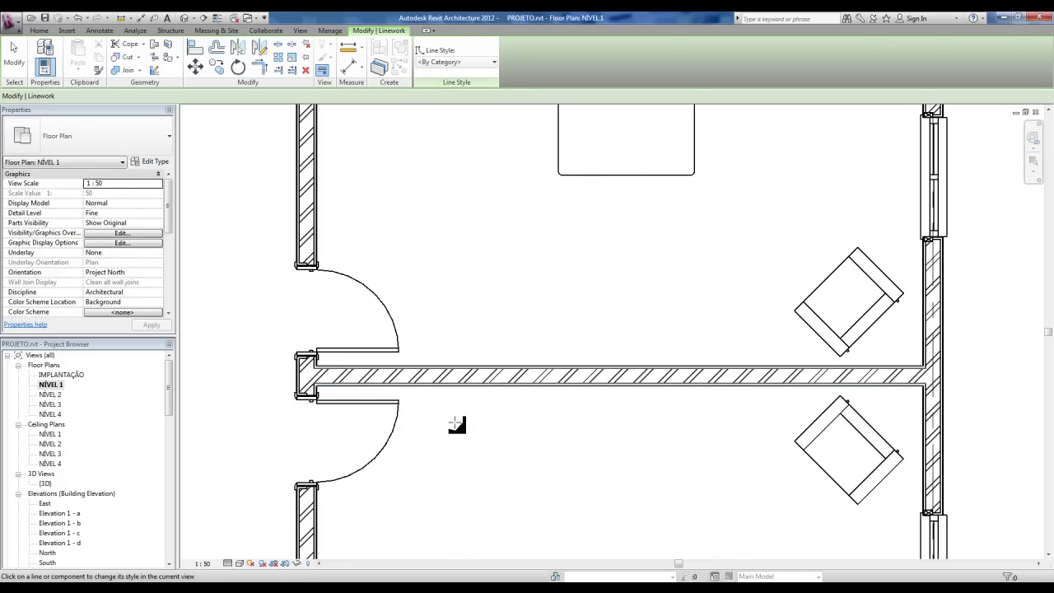
# Delete the entire straight ramp above the building, together with its direction arrow lines.
pyautogui.scroll(-5, 459, 428)
pyautogui.press('Escape')
pyautogui.scroll(-3, 558, 358)
pyautogui.moveTo(579, 291); pyautogui.dragTo(588, 395, button='middle')
pyautogui.scroll(2, 511, 232)
pyautogui.moveTo(517, 235); pyautogui.dragTo(510, 279, button='middle')
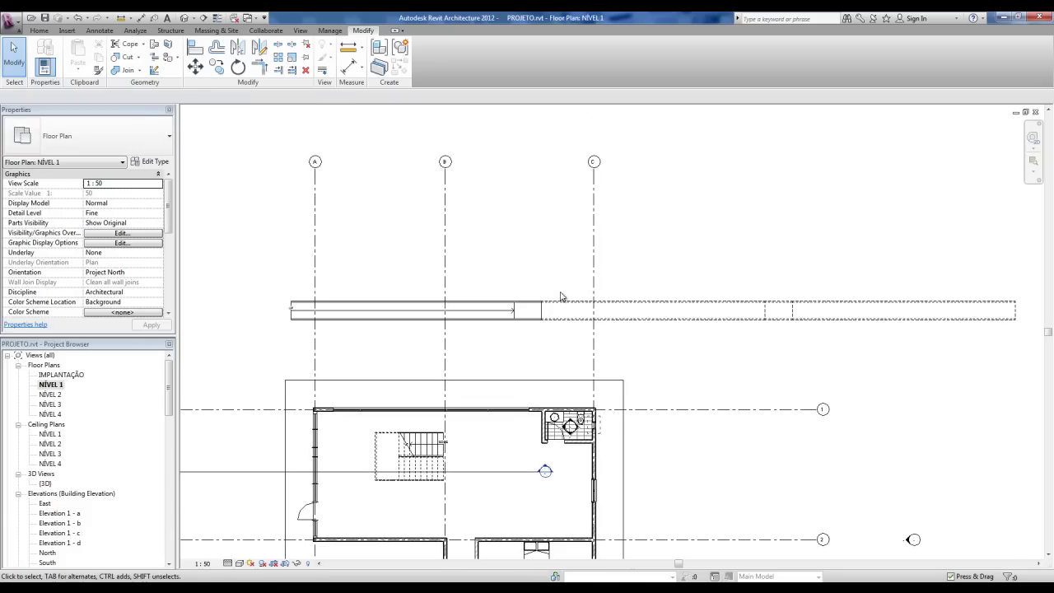
pyautogui.moveTo(664, 347); pyautogui.dragTo(578, 335, button='middle')
pyautogui.moveTo(308, 247); pyautogui.dragTo(353, 250, button='middle')
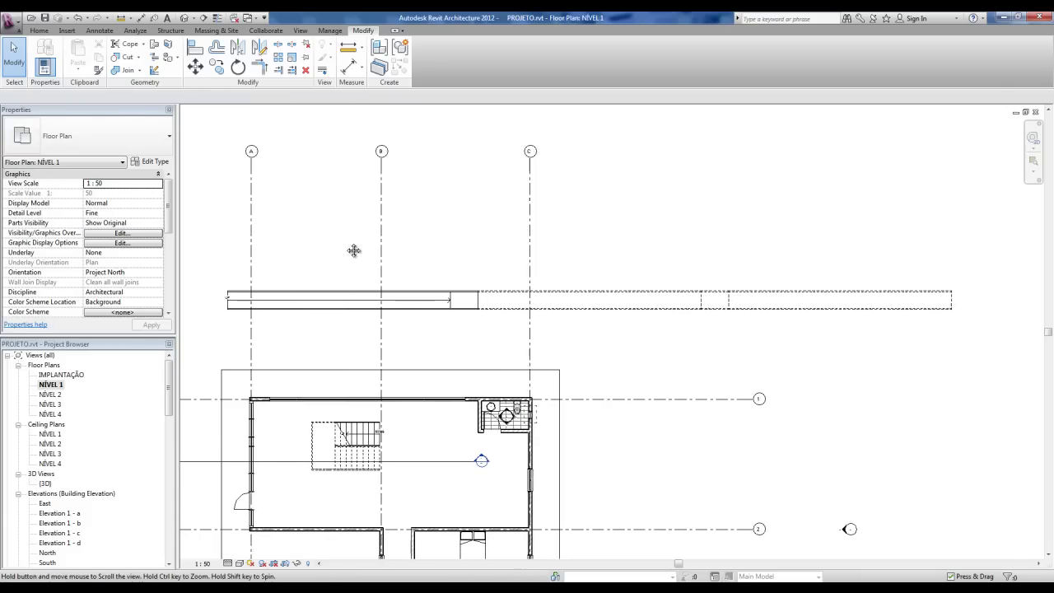
pyautogui.moveTo(230, 274); pyautogui.dragTo(1018, 337)
pyautogui.press('Delete')
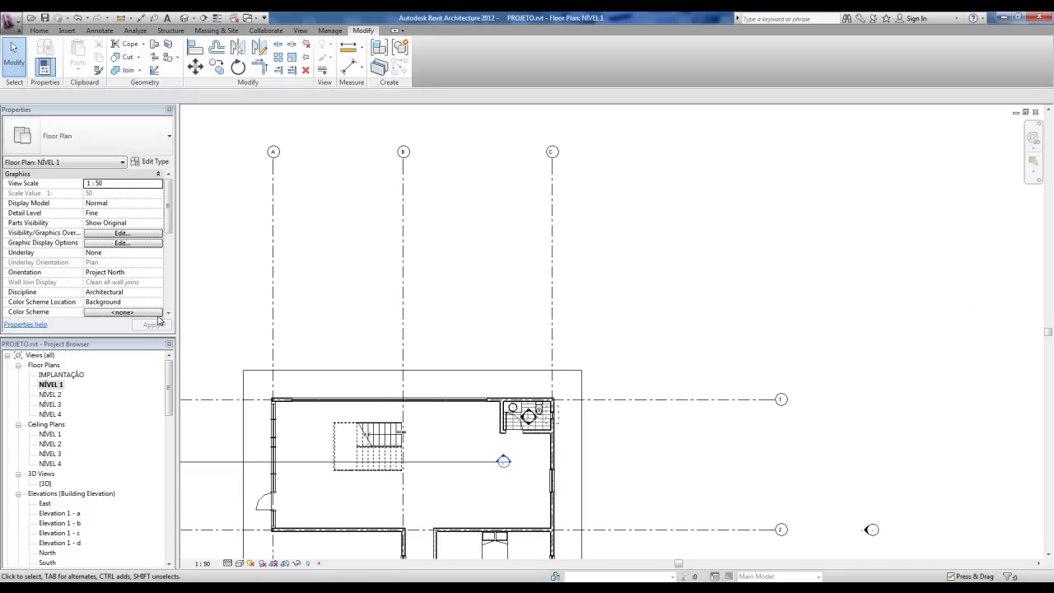
# Start a new ramp and sketch its first Center-ends Arc run with a radius of 650, sweeping about 105°.
pyautogui.click(41, 31)
pyautogui.click(453, 56)
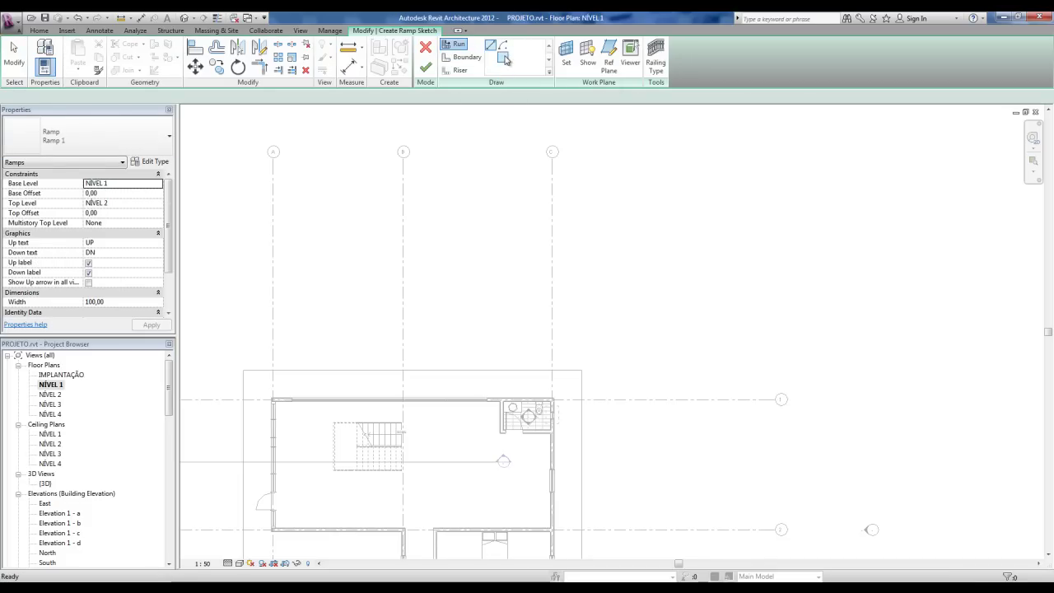
pyautogui.click(505, 50)
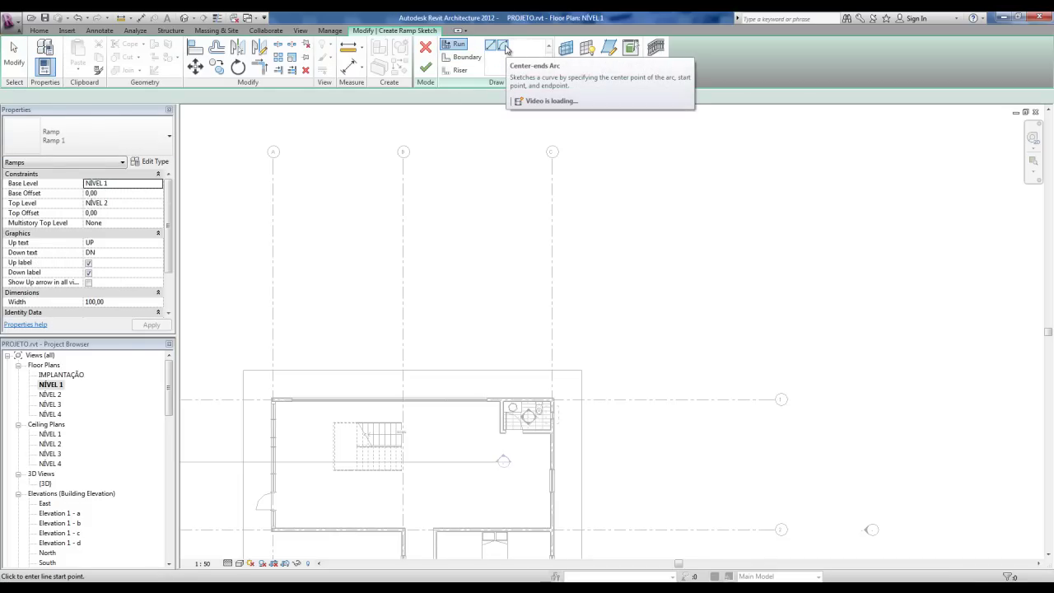
pyautogui.moveTo(551, 284); pyautogui.dragTo(463, 318, button='middle')
pyautogui.click(465, 321)
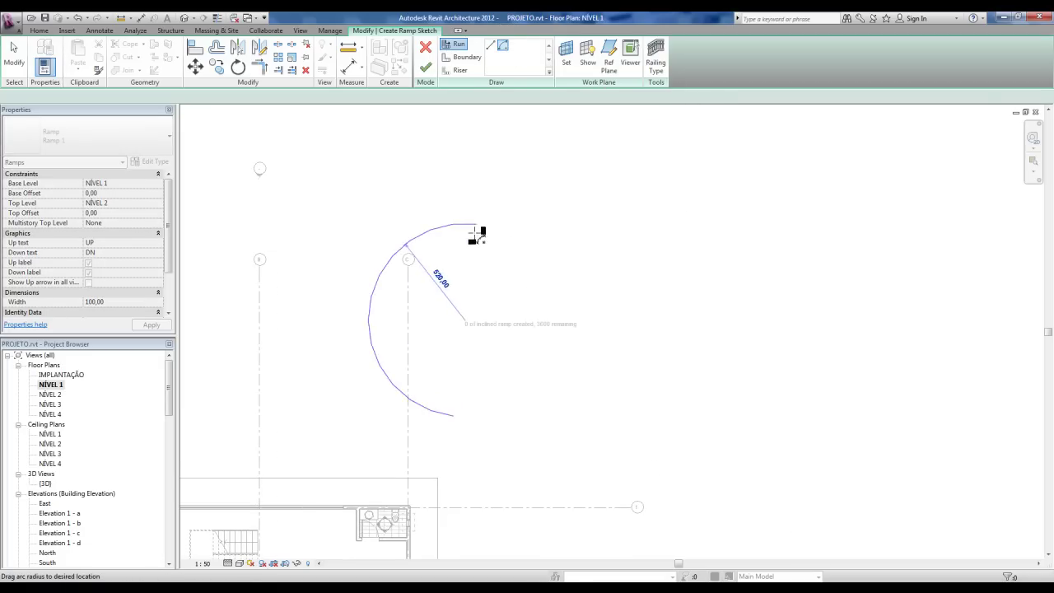
pyautogui.click(585, 333)
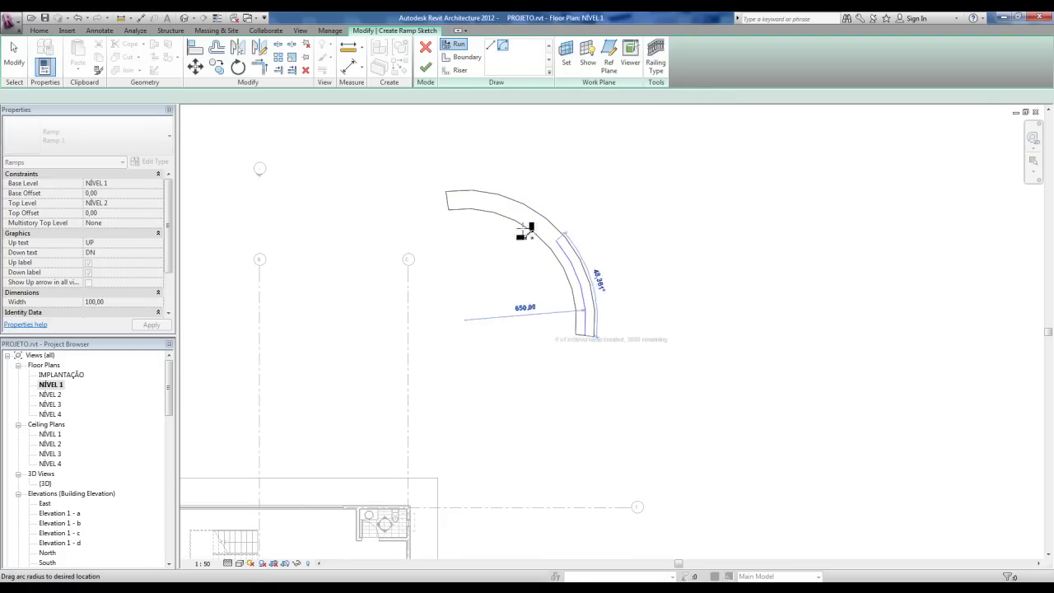
pyautogui.click(436, 206)
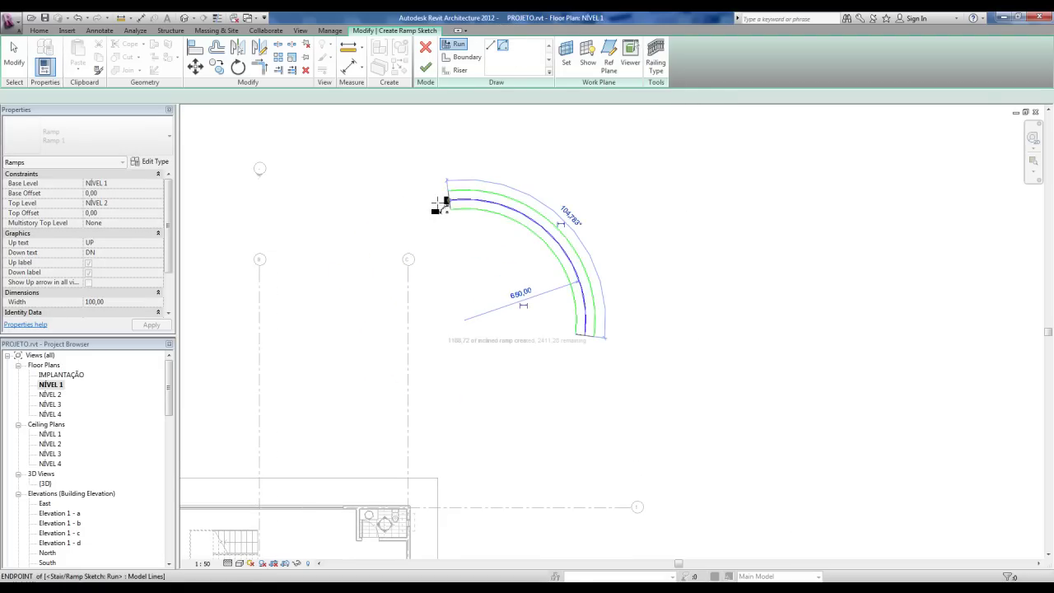
# Sketch the second and third arc runs around the same centre at radius 650, each sweeping about 105°, leaving gaps for landings.
pyautogui.click(465, 321)
pyautogui.click(415, 208)
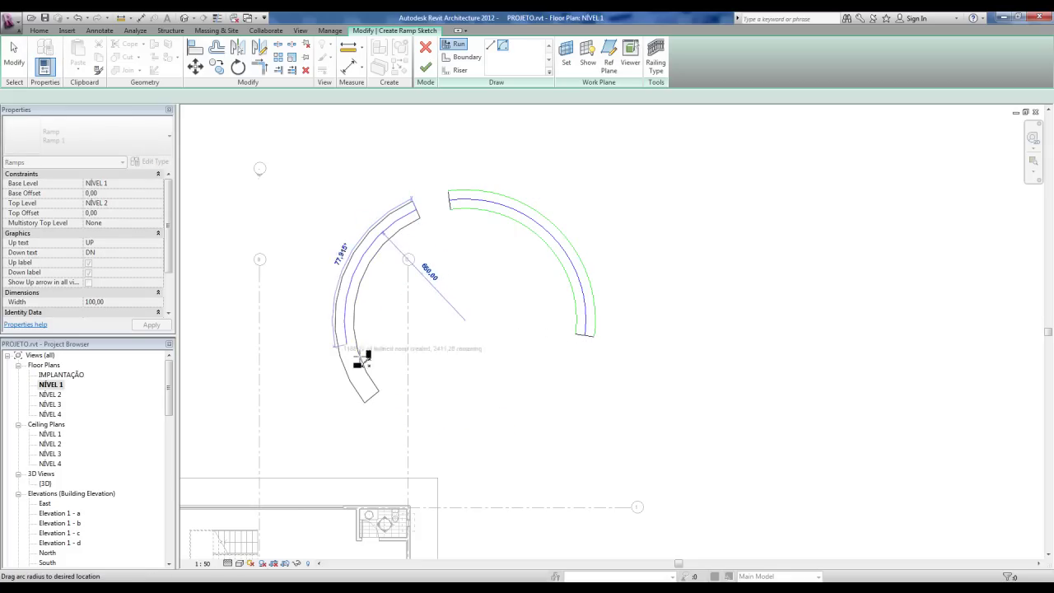
pyautogui.click(382, 402)
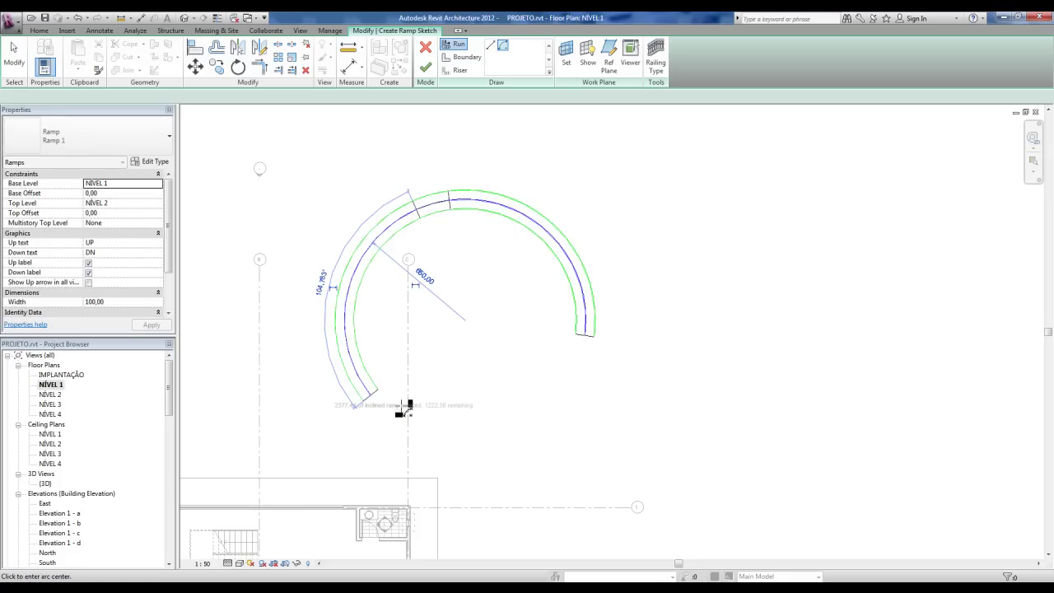
pyautogui.click(467, 320)
pyautogui.click(394, 422)
pyautogui.click(586, 362)
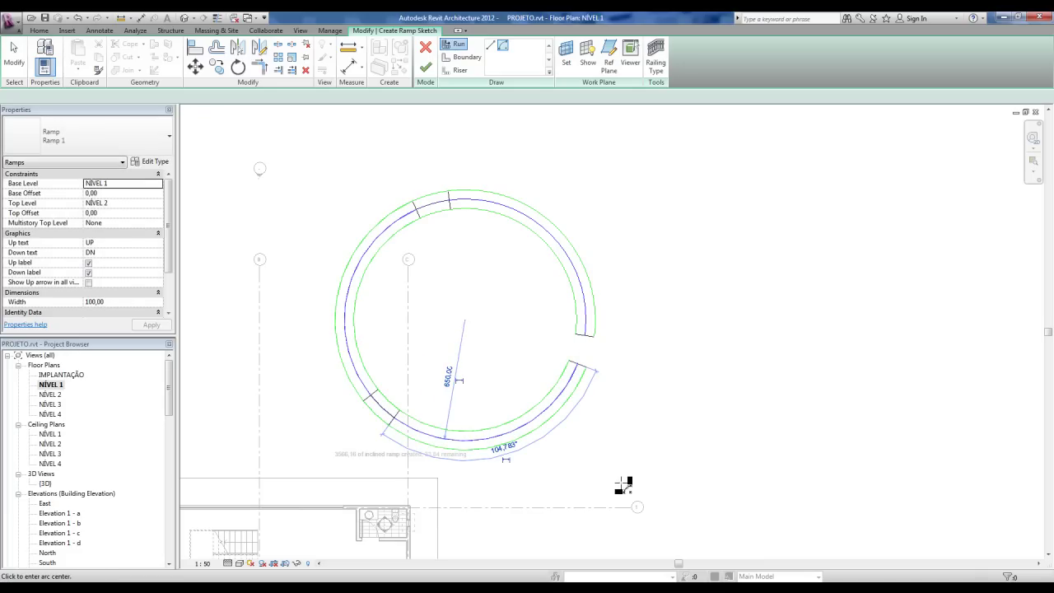
# Sketch a short final arc run just before the circle's starting point and finish the ramp sketch.
pyautogui.click(468, 323)
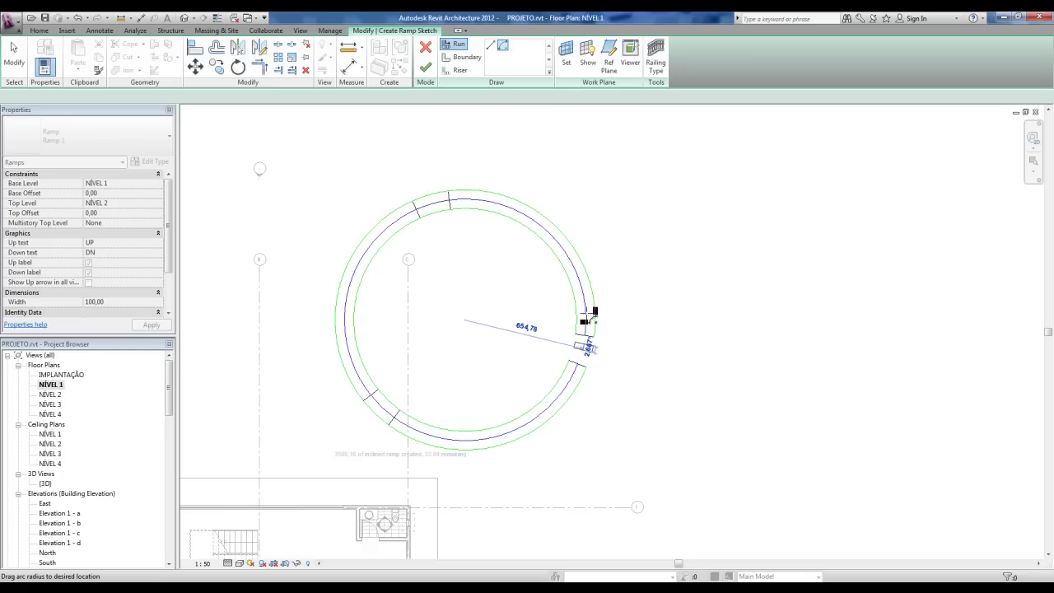
pyautogui.click(689, 319)
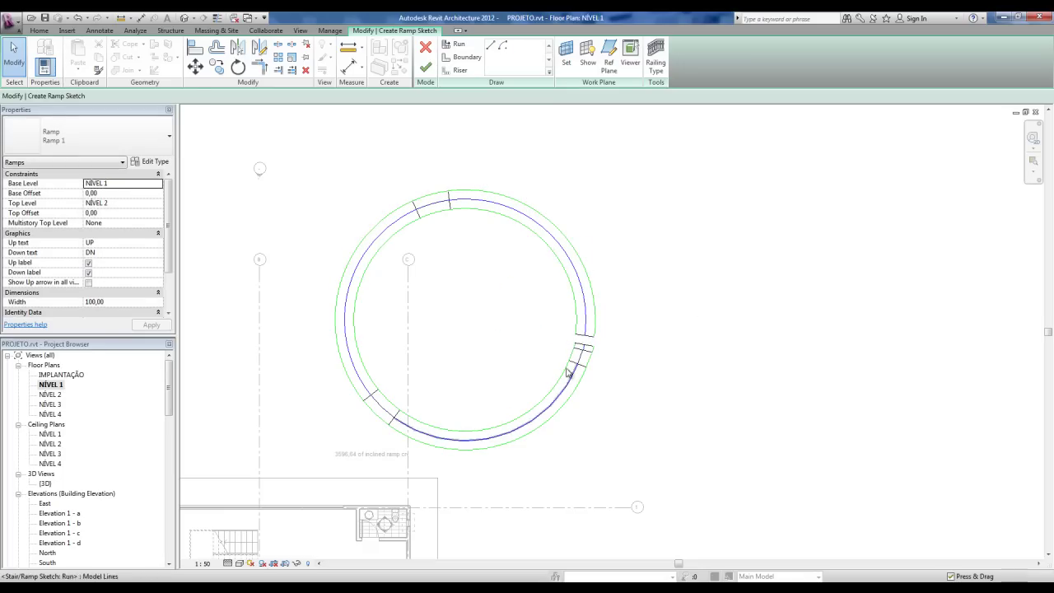
pyautogui.scroll(2, 567, 373)
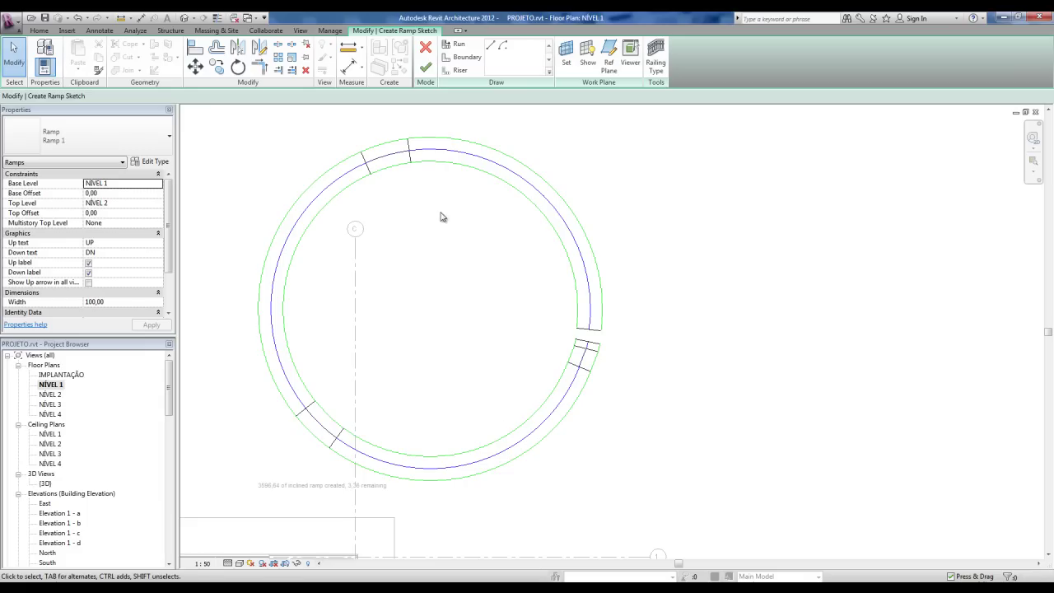
pyautogui.click(425, 68)
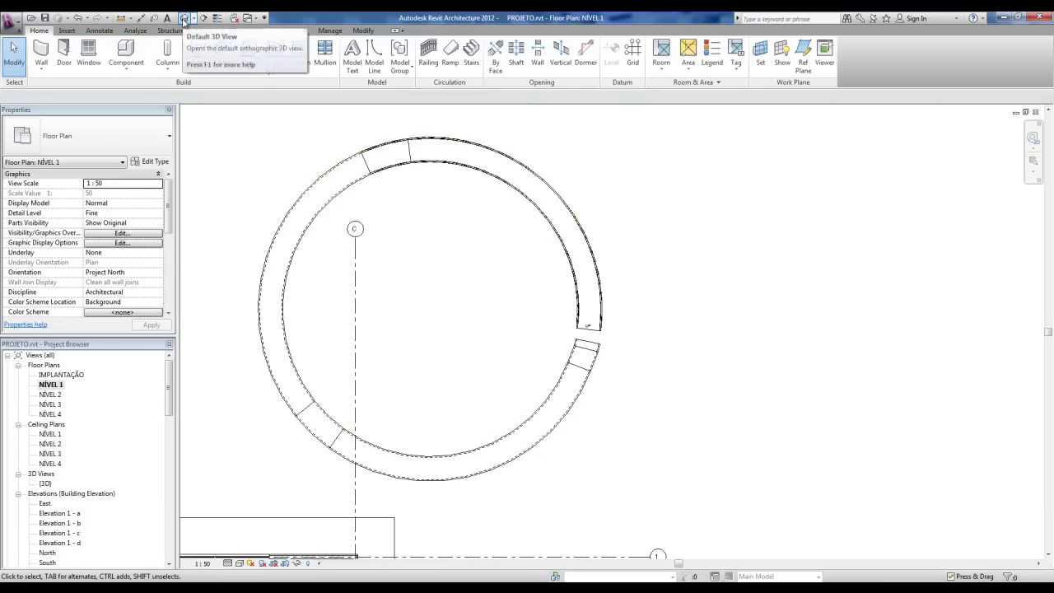
# Inspect the circular ramp in the default 3D view and return to the NÍVEL 1 floor plan.
pyautogui.click(198, 51)
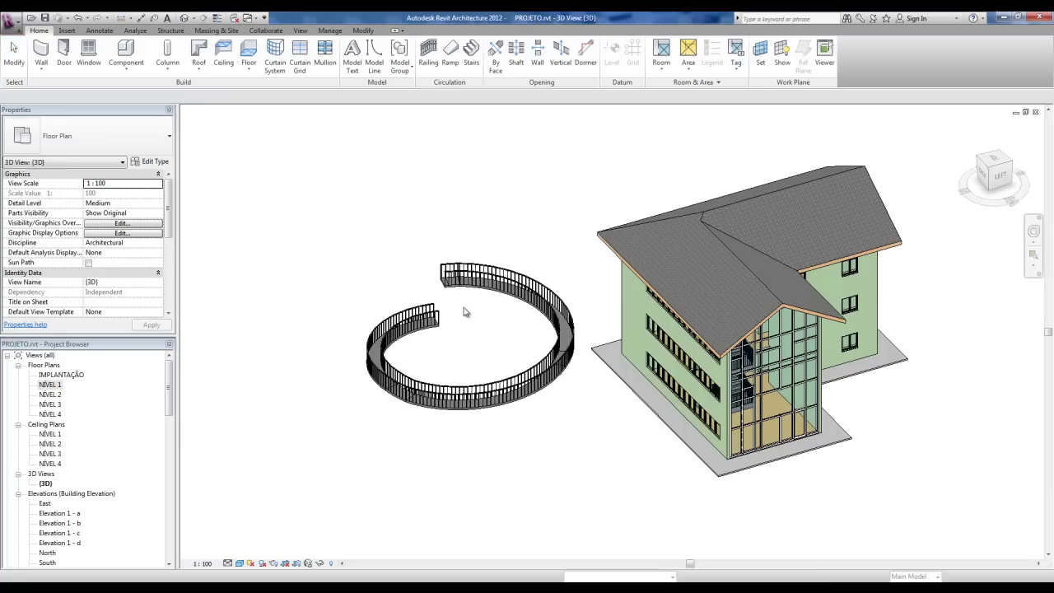
pyautogui.keyDown('shift'); pyautogui.moveTo(568, 247); pyautogui.dragTo(535, 408, button='middle'); pyautogui.keyUp('shift')
pyautogui.doubleClick(49, 385)
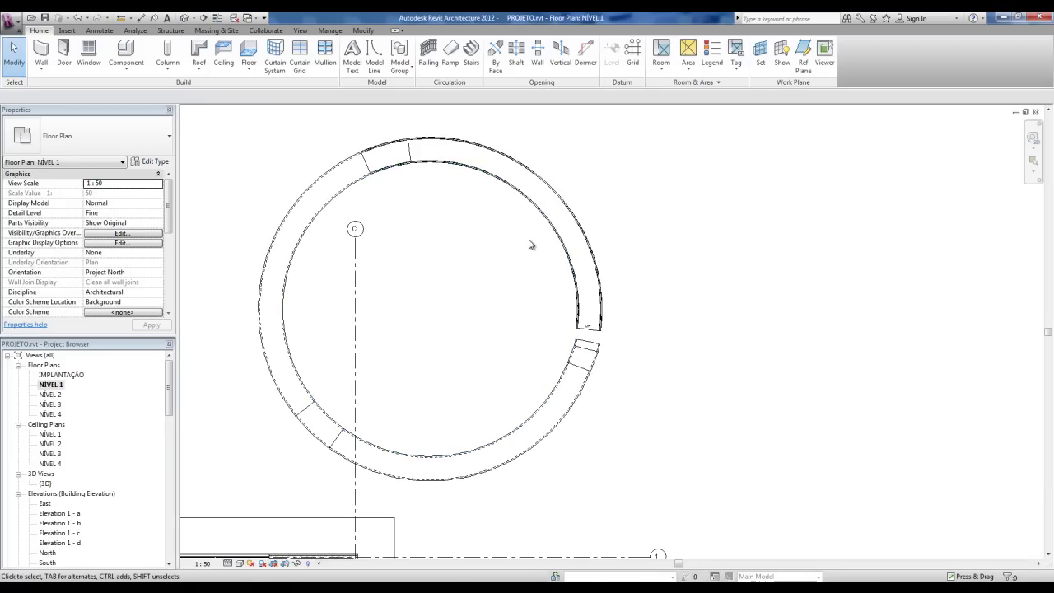
# Delete the circular ramp from the NÍVEL 1 plan.
pyautogui.click(592, 333)
pyautogui.press('Delete')
pyautogui.moveTo(585, 348); pyautogui.dragTo(666, 324, button='middle')
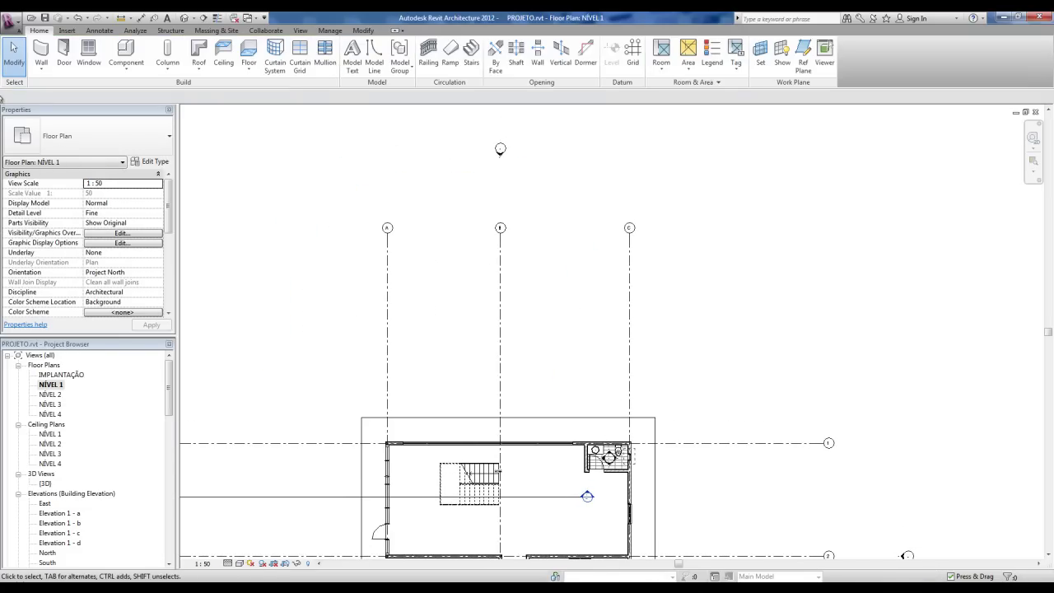
# Start a new ramp sketch and set its Multistory Top Level to NÍVEL 4.
pyautogui.click(458, 53)
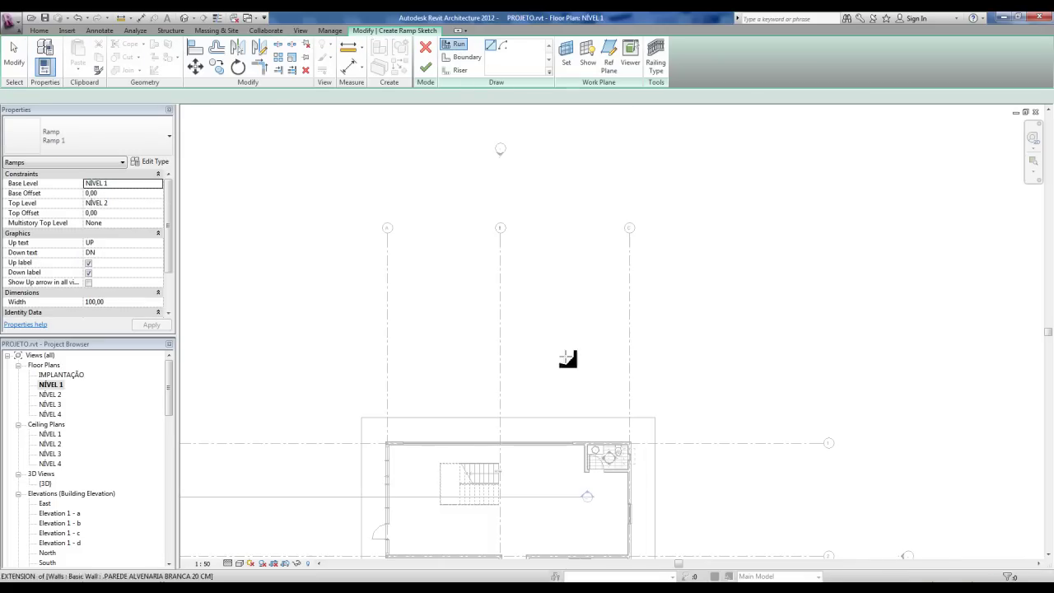
pyautogui.moveTo(567, 357); pyautogui.dragTo(574, 345, button='middle')
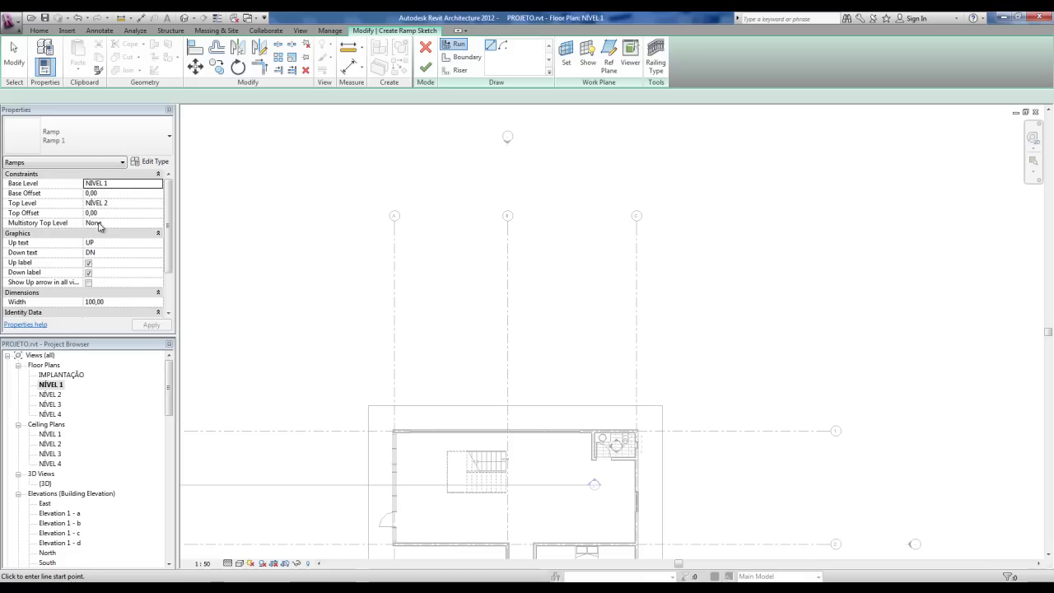
pyautogui.click(159, 225)
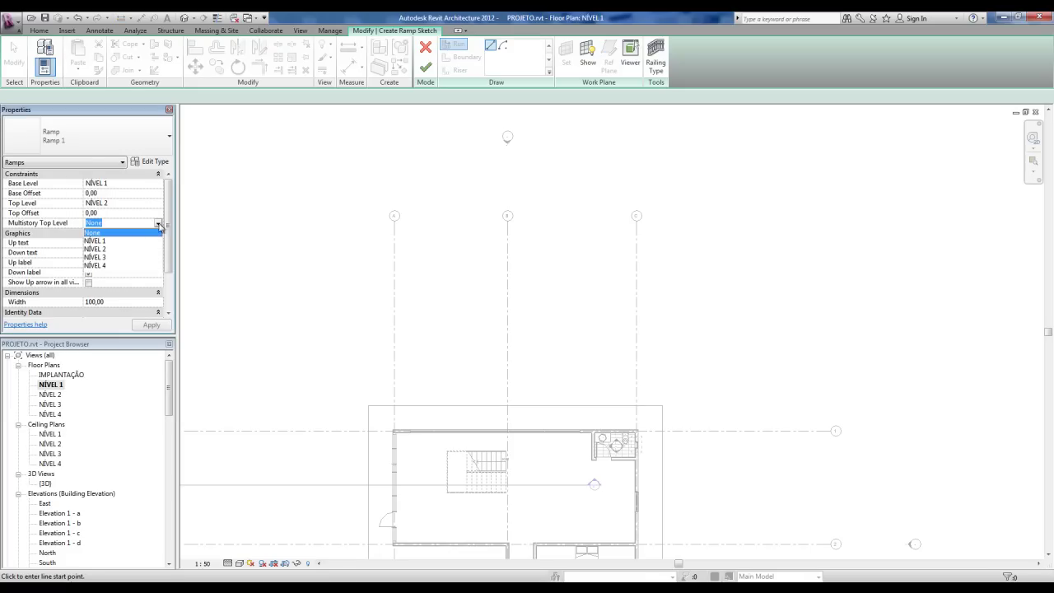
pyautogui.click(99, 270)
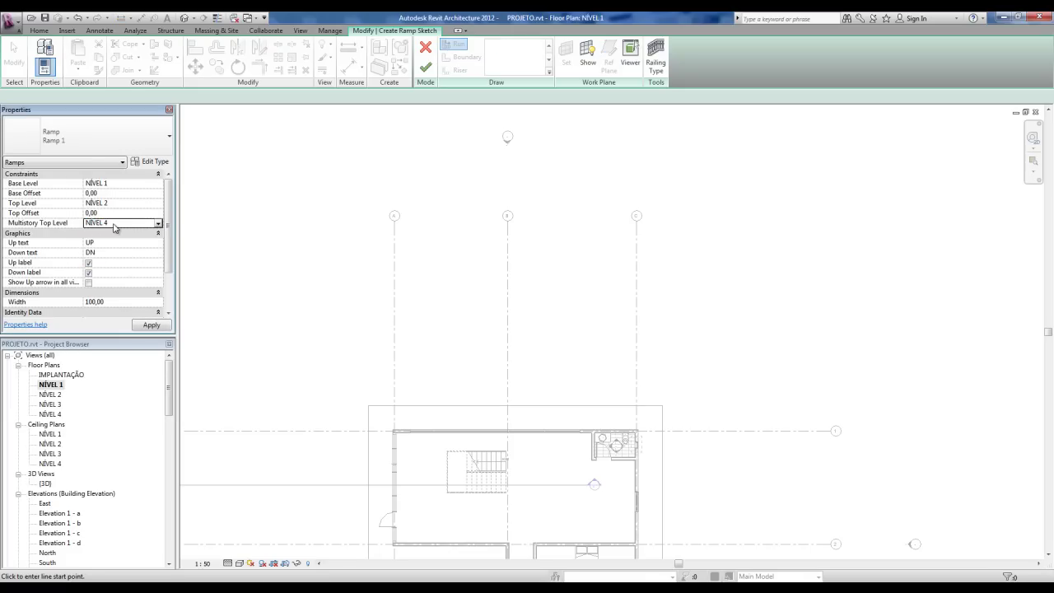
# Set the ramp's Up text to SOBE and its Down text to DESCE.
pyautogui.scroll(-1, 171, 239)
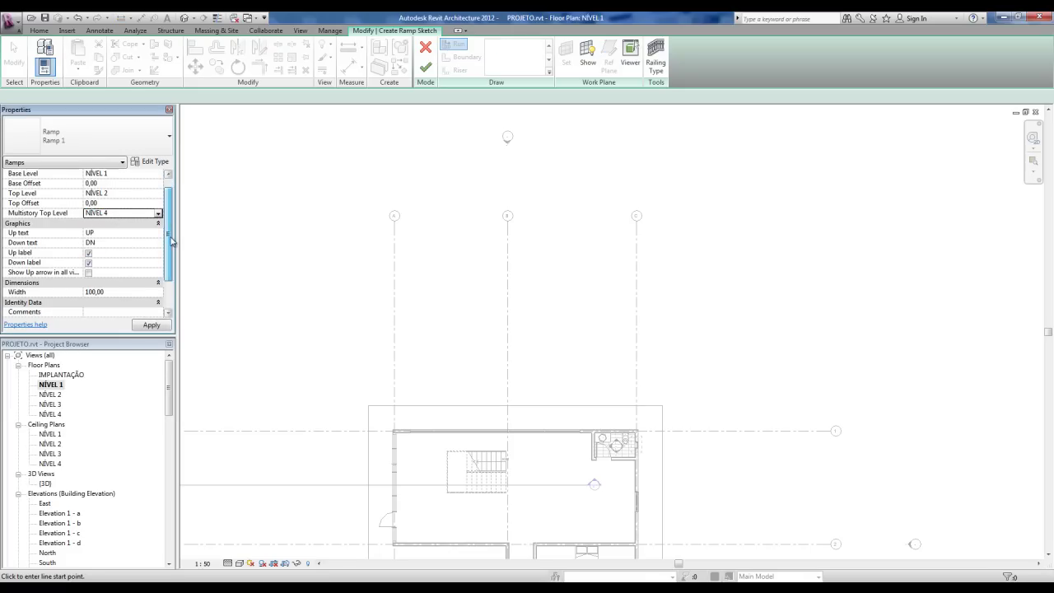
pyautogui.scroll(-1, 173, 243)
pyautogui.click(114, 224)
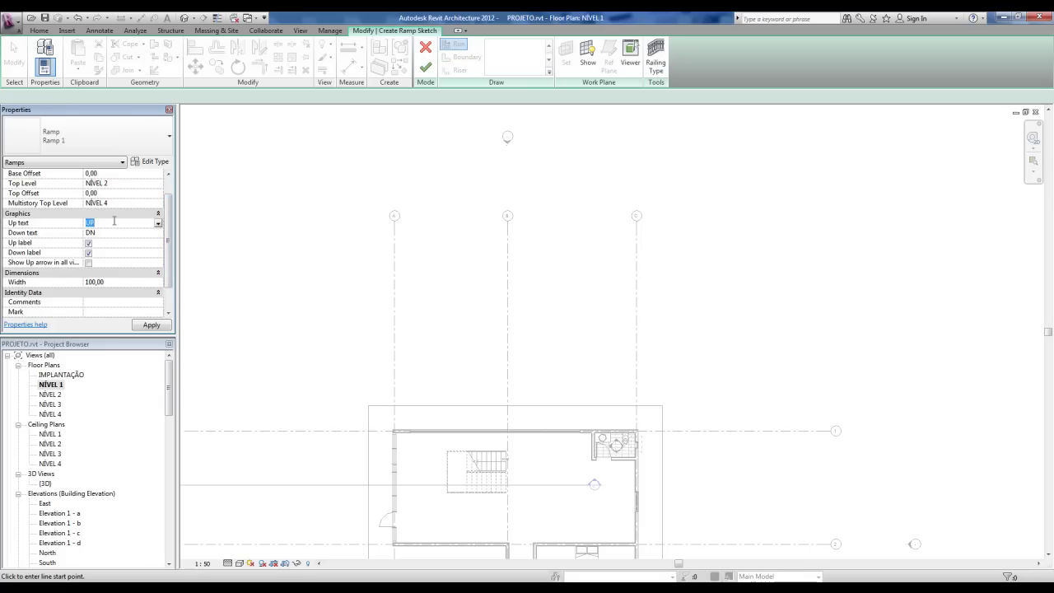
pyautogui.click(129, 233)
pyautogui.scroll(-3, 168, 255)
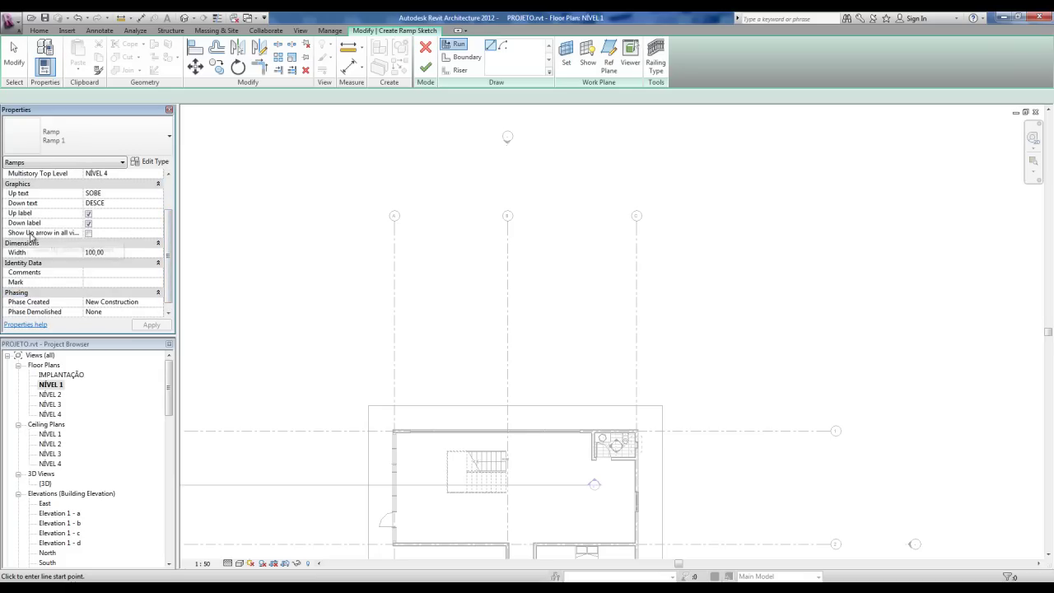
# Set the ramp's width to 120.
pyautogui.click(89, 235)
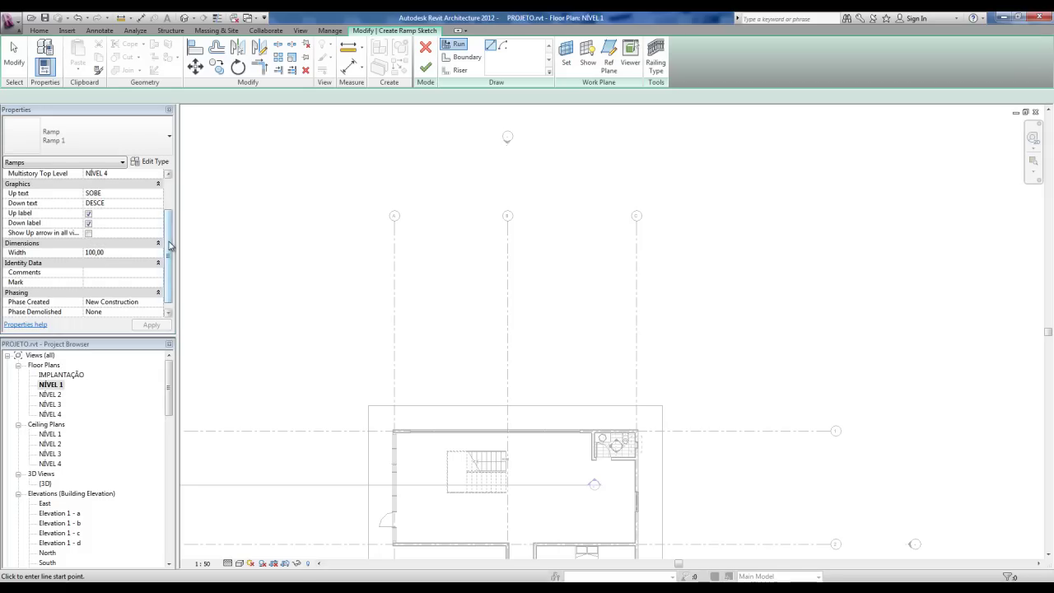
pyautogui.scroll(-1, 123, 254)
pyautogui.click(125, 243)
pyautogui.write('120')
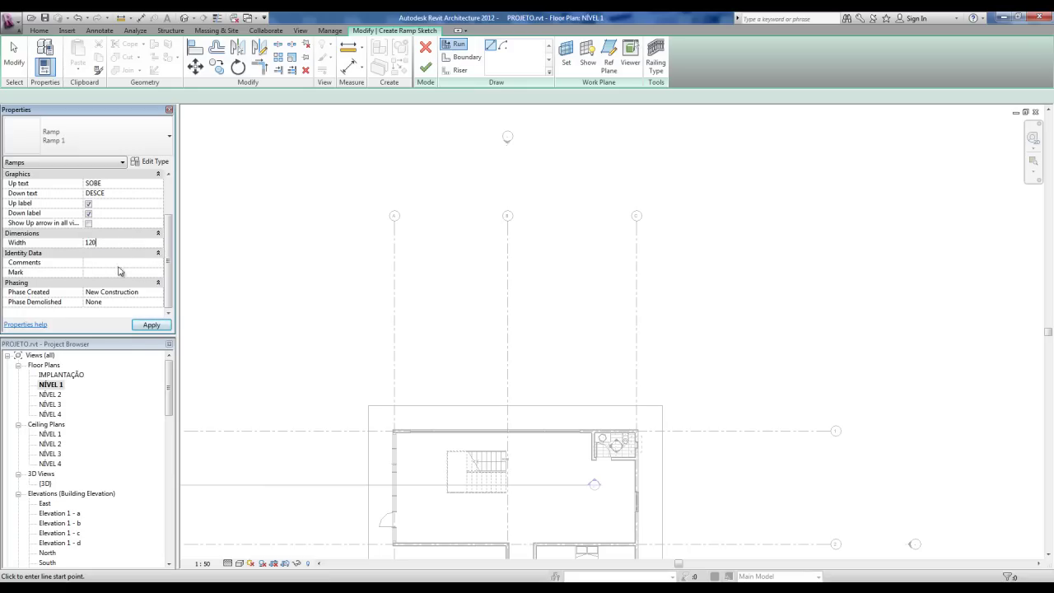
pyautogui.press('Return')
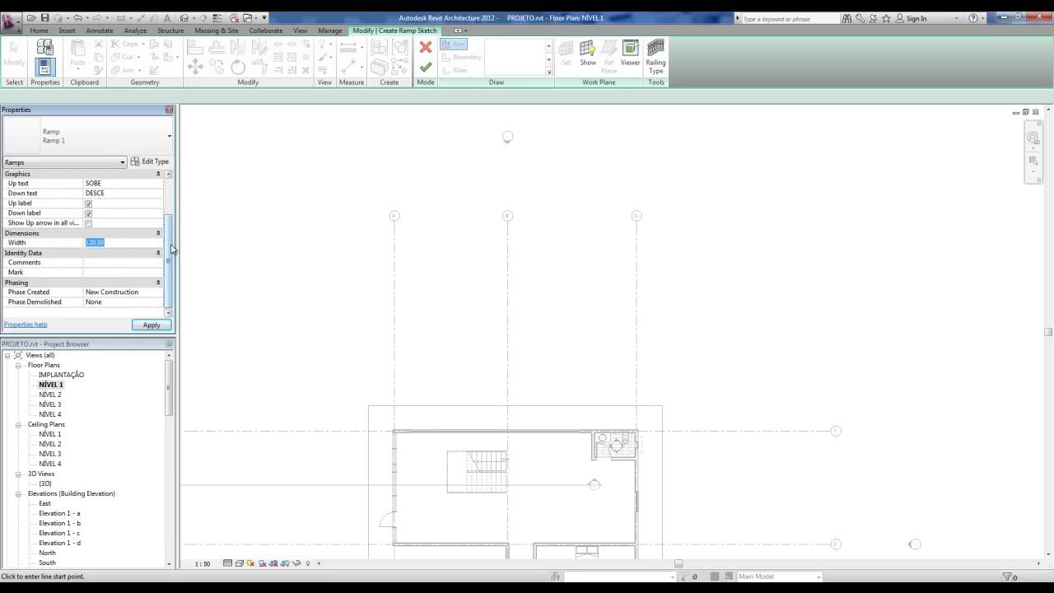
pyautogui.moveTo(496, 330); pyautogui.dragTo(527, 276, button='middle')
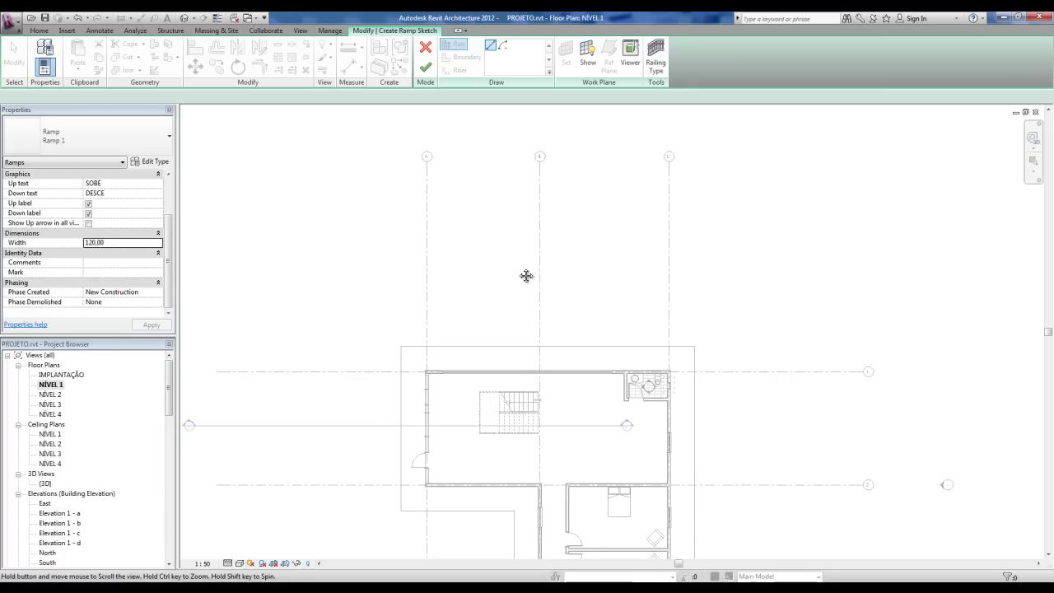
# Duplicate the Ramp 1 type under the name .RAMPA NBR 9050 8,33%.
pyautogui.click(153, 162)
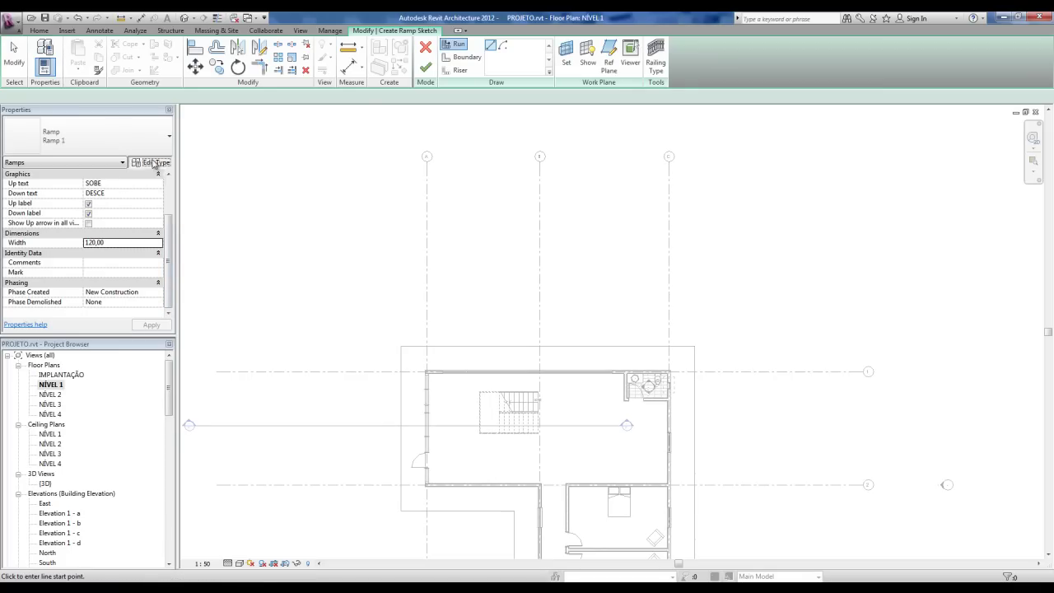
pyautogui.moveTo(273, 93); pyautogui.dragTo(375, 85)
pyautogui.click(425, 120)
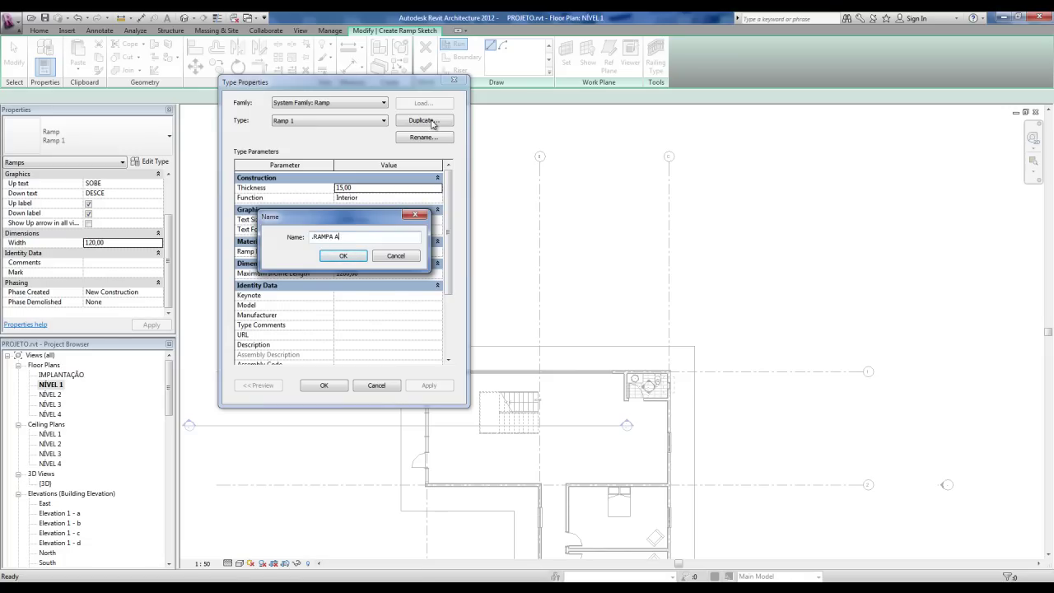
pyautogui.write('.RAMPA NBR 9050 8,33%')
pyautogui.click(352, 256)
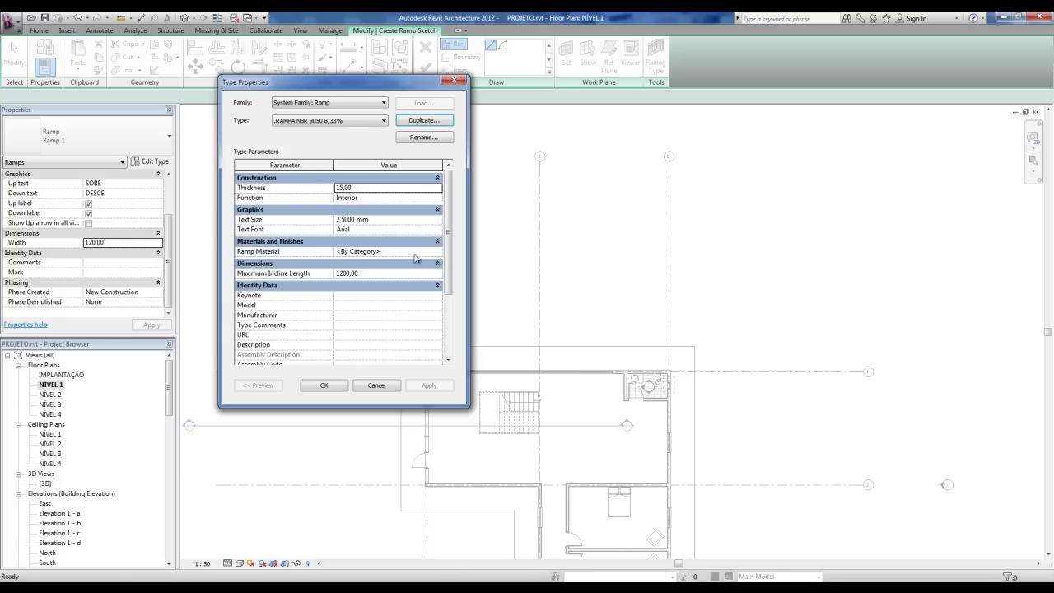
# Assign .CONCRETO as the Ramp Material of the new ramp type.
pyautogui.doubleClick(362, 189)
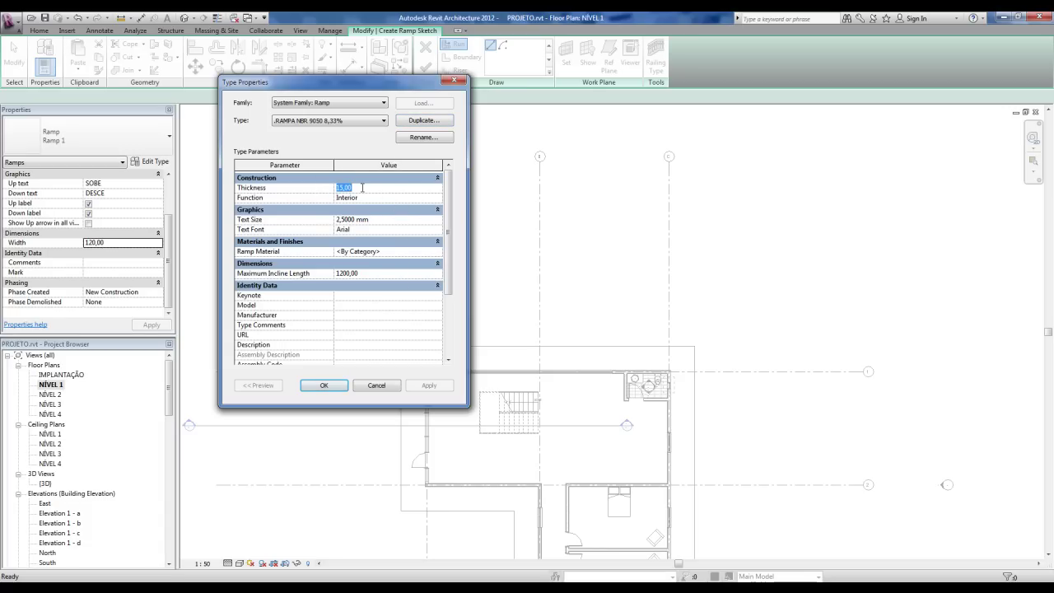
pyautogui.click(385, 220)
pyautogui.doubleClick(385, 219)
pyautogui.click(354, 230)
pyautogui.click(402, 251)
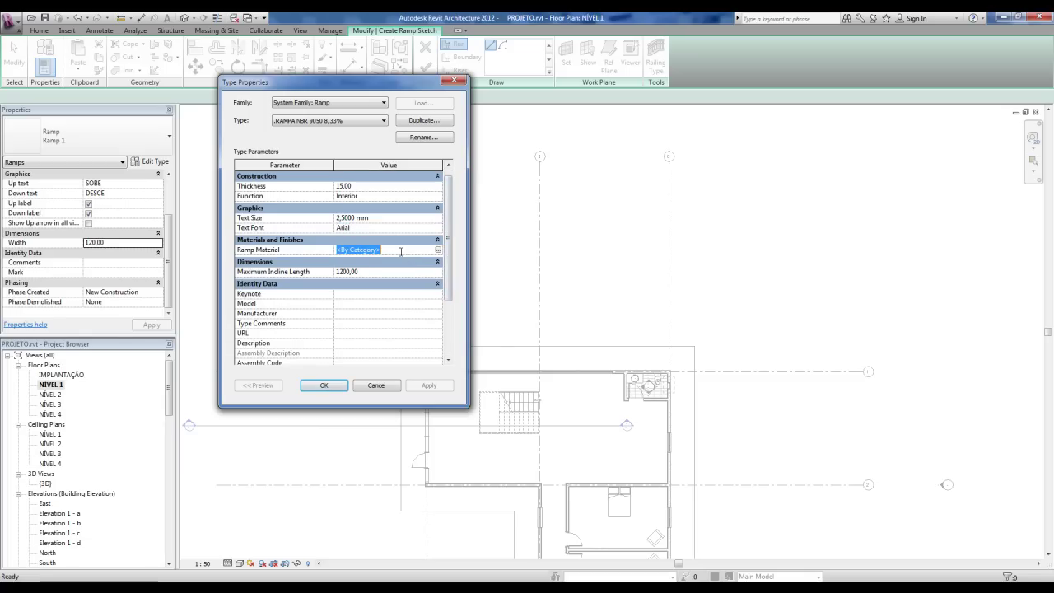
pyautogui.click(438, 251)
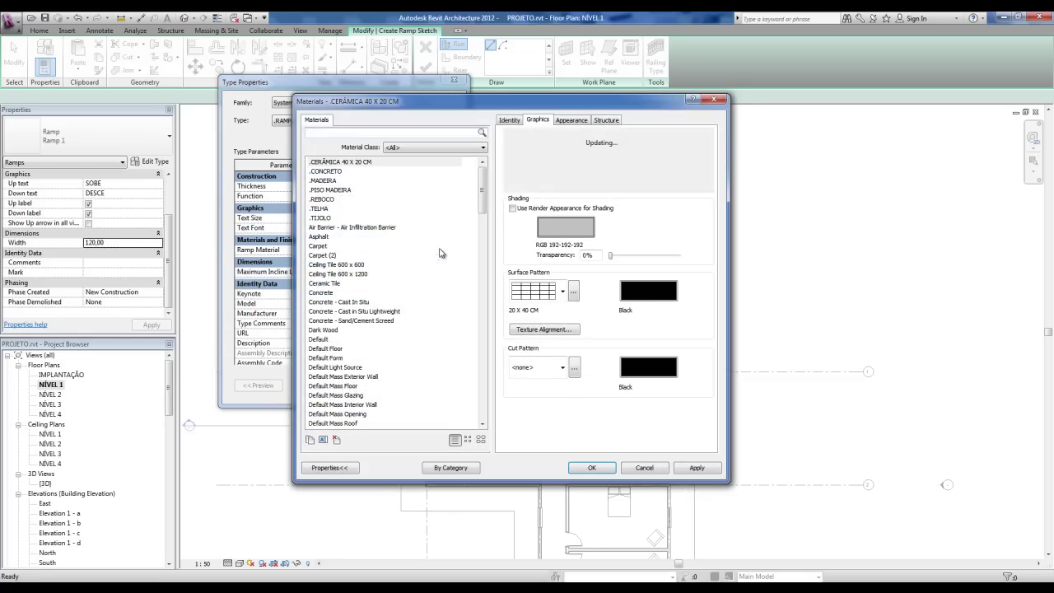
pyautogui.click(362, 165)
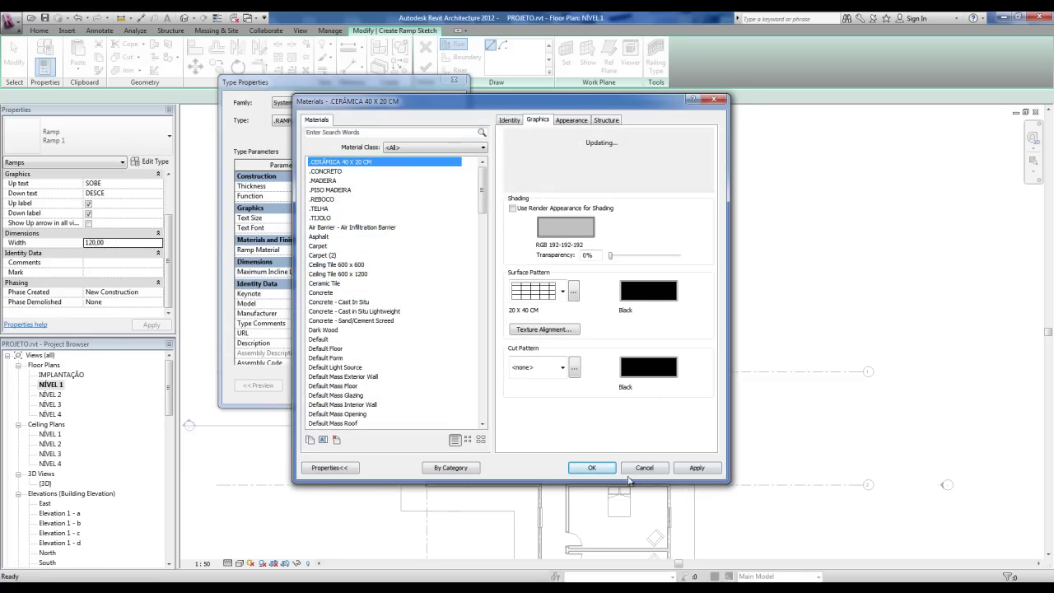
pyautogui.click(325, 171)
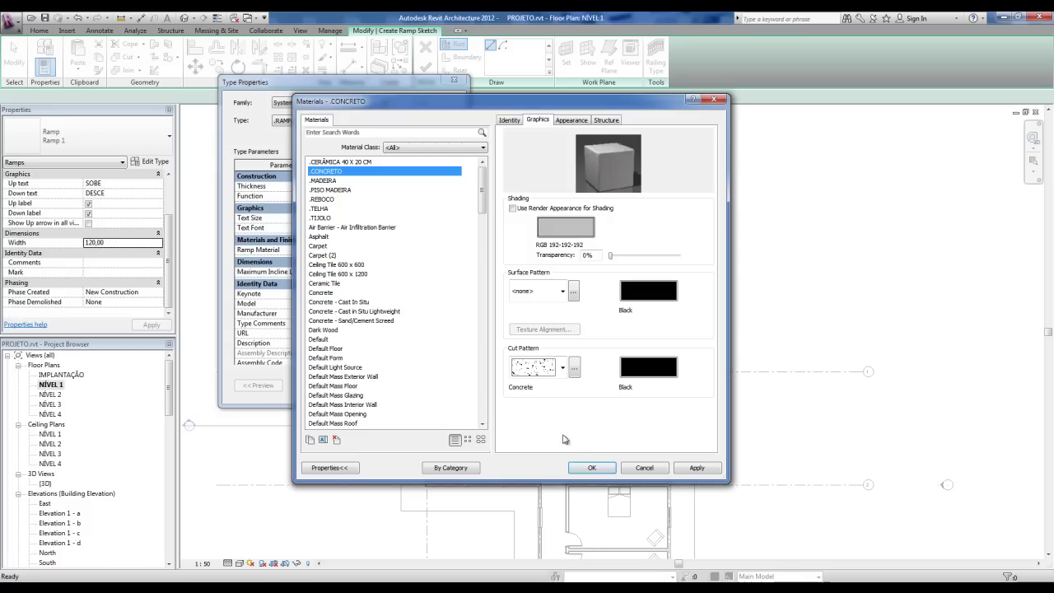
pyautogui.click(588, 468)
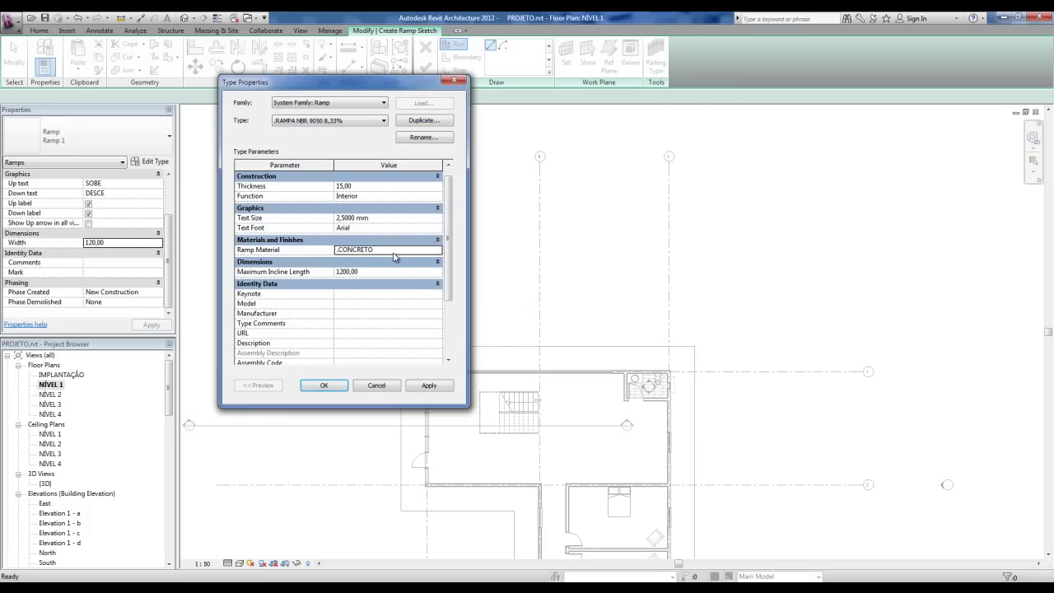
pyautogui.click(377, 252)
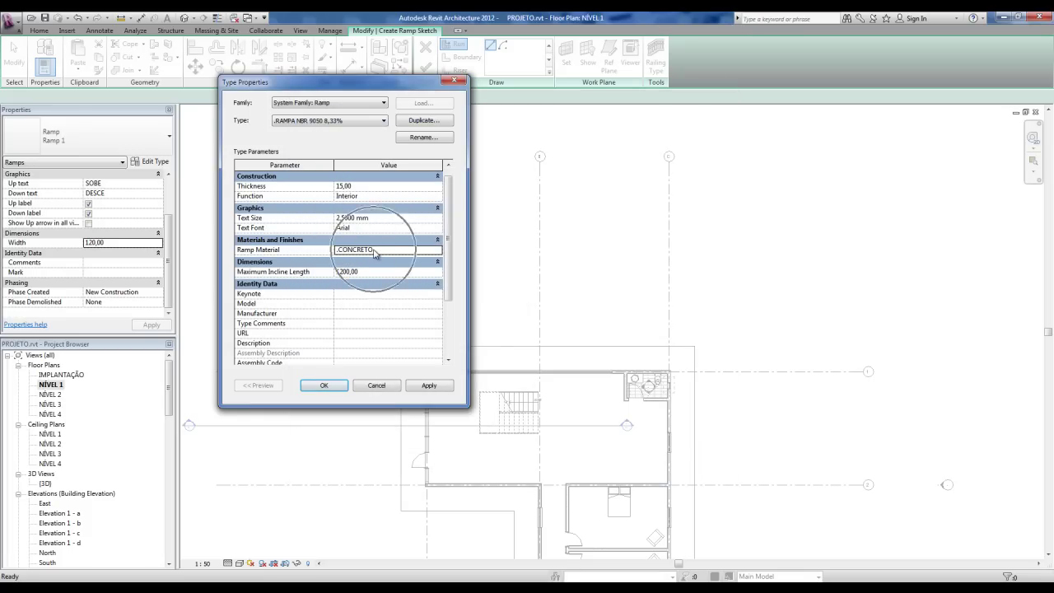
# Examine the ramp type's Maximum Incline Length and Ramp Max Slope (1/x) parameters.
pyautogui.scroll(-1, 448, 261)
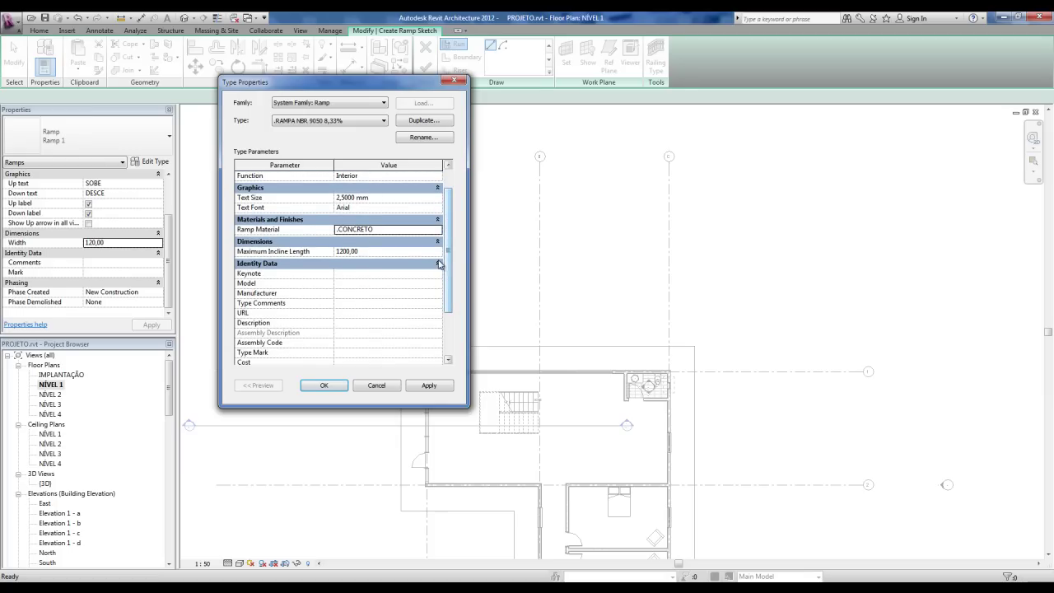
pyautogui.scroll(-1, 447, 262)
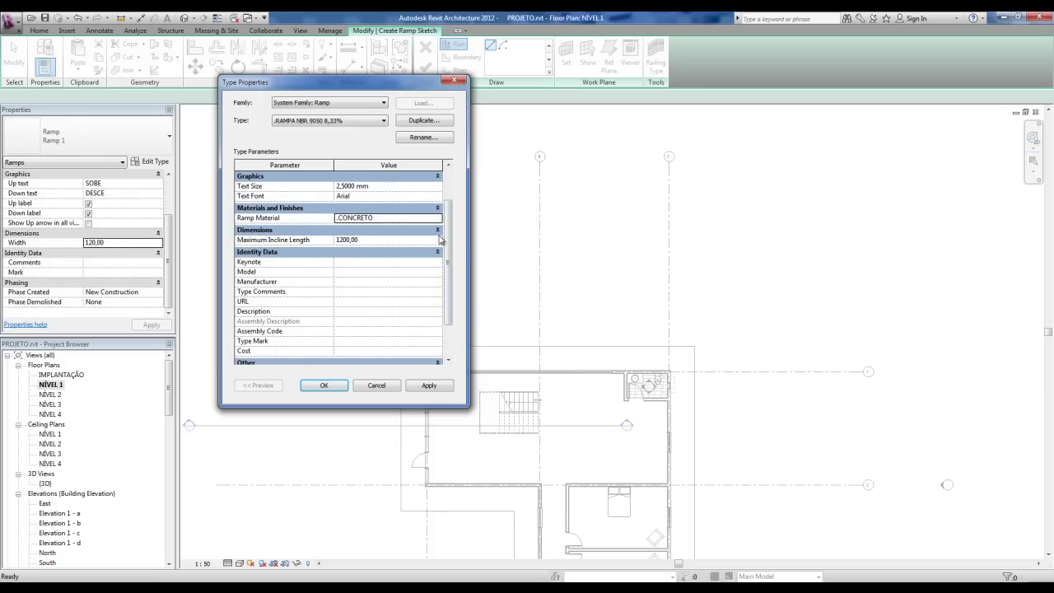
pyautogui.scroll(-1, 449, 245)
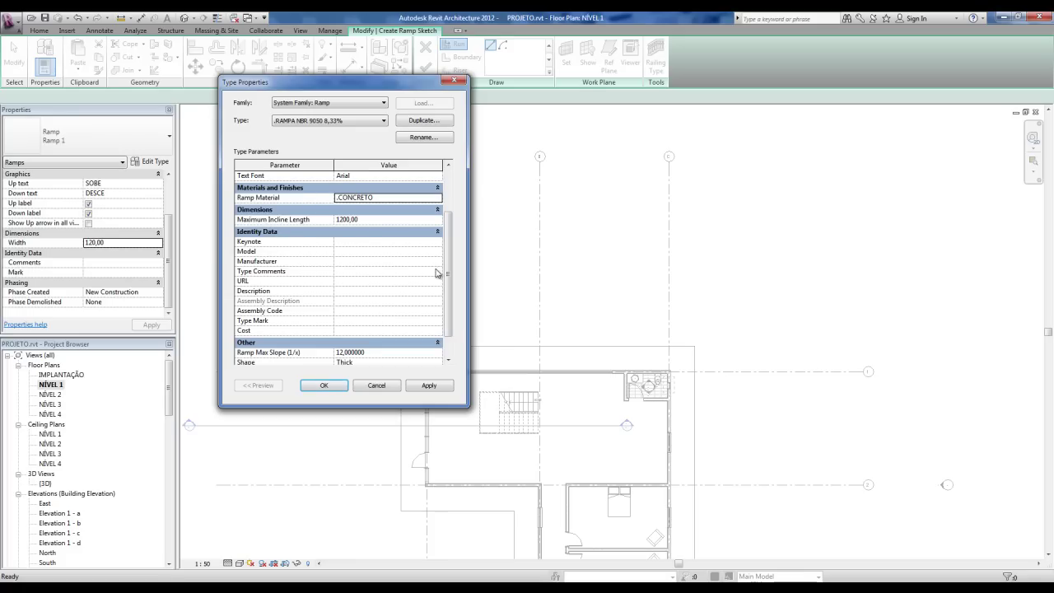
pyautogui.moveTo(450, 273); pyautogui.dragTo(452, 302)
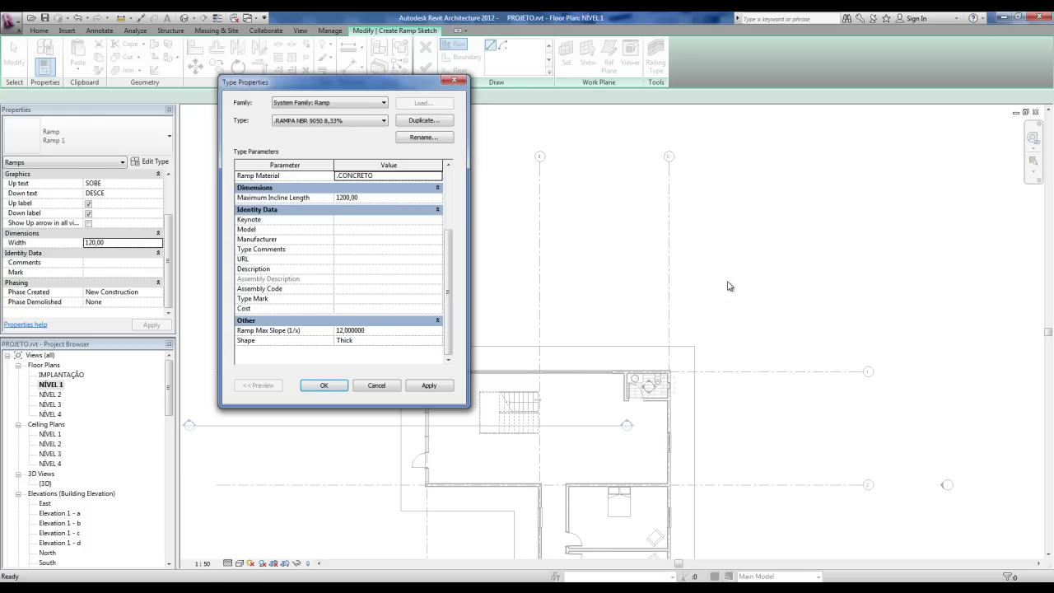
pyautogui.click(374, 197)
pyautogui.click(396, 330)
pyautogui.click(395, 330)
pyautogui.click(376, 199)
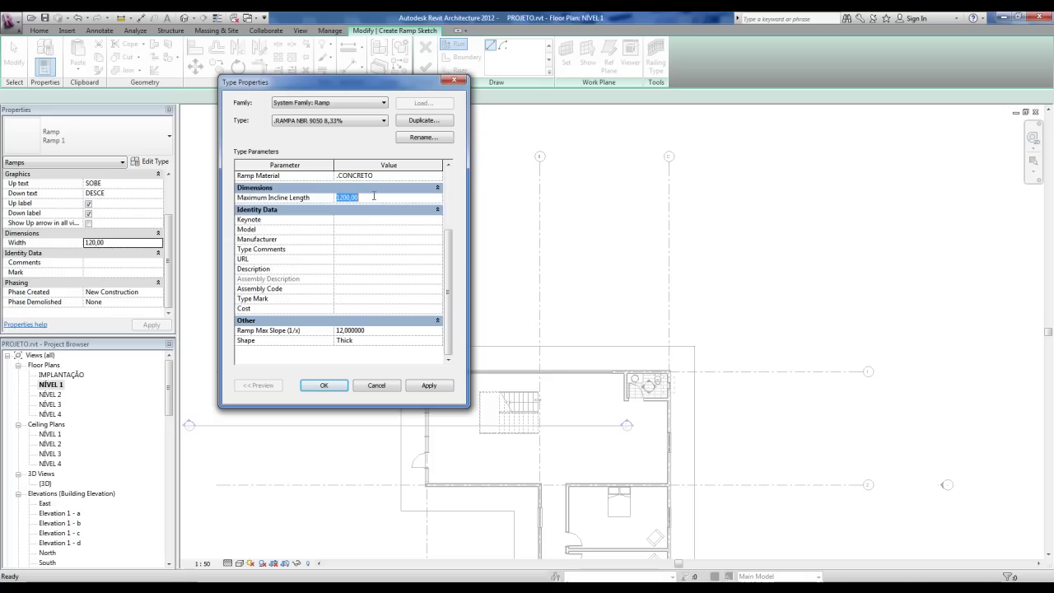
pyautogui.click(376, 330)
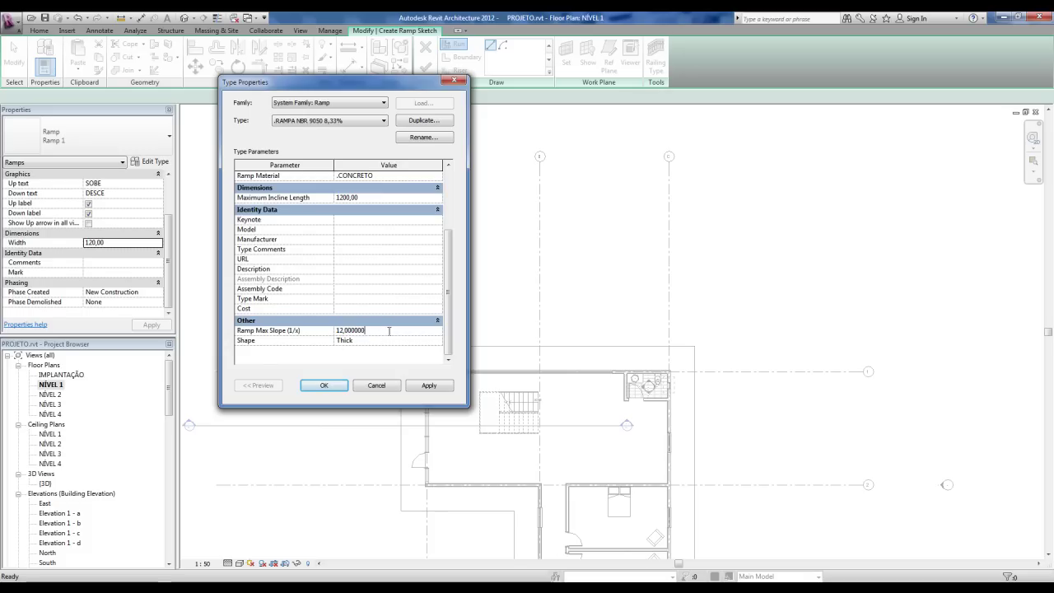
# Switch to Calculator, work out 1 divided by 12 as the slope ratio, and return to the ramp type properties.
pyautogui.press('ctrl')
pyautogui.press('XF86Calculator')
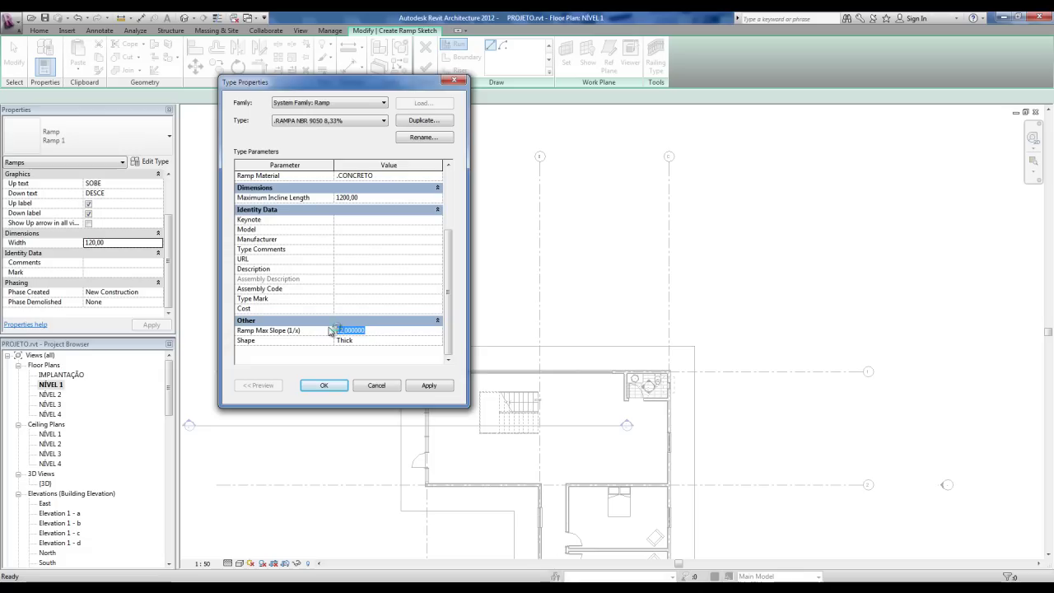
pyautogui.click(878, 188)
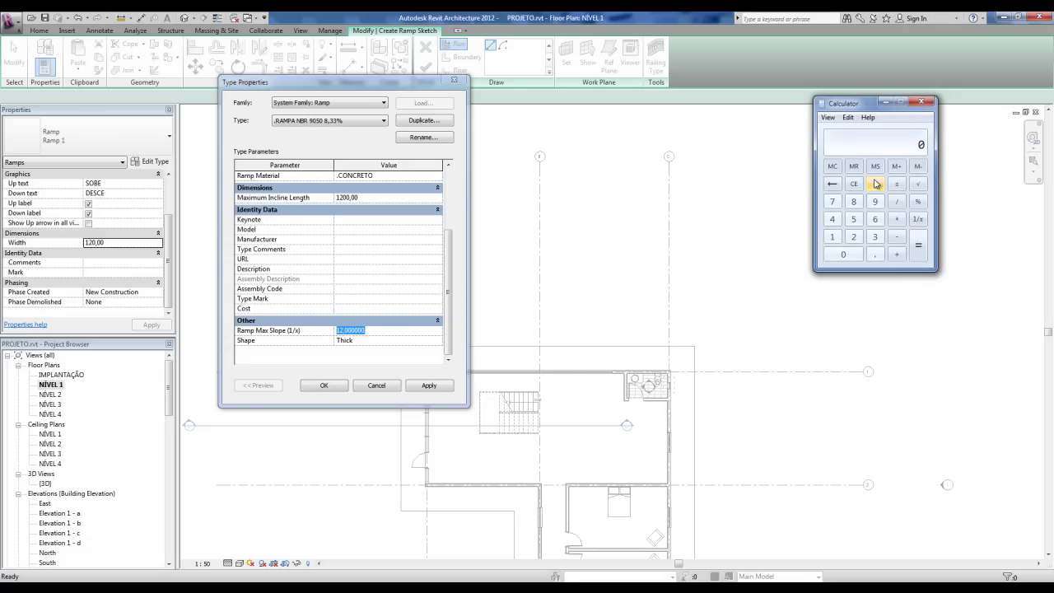
pyautogui.press('Return')
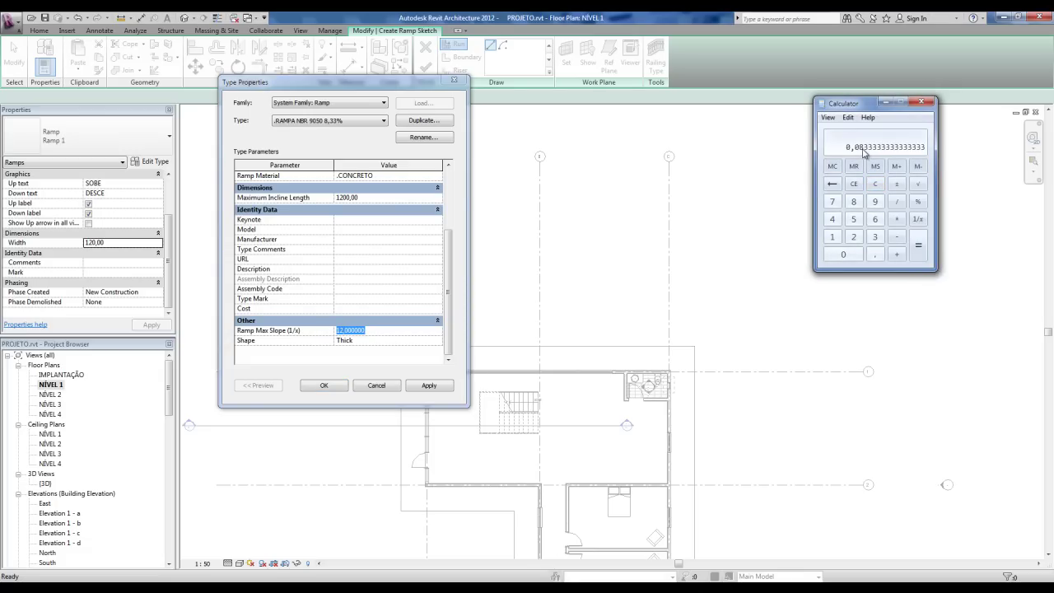
pyautogui.click(921, 104)
pyautogui.click(378, 332)
# Set the ramp type's Maximum Incline Length to 960.
pyautogui.scroll(1, 449, 280)
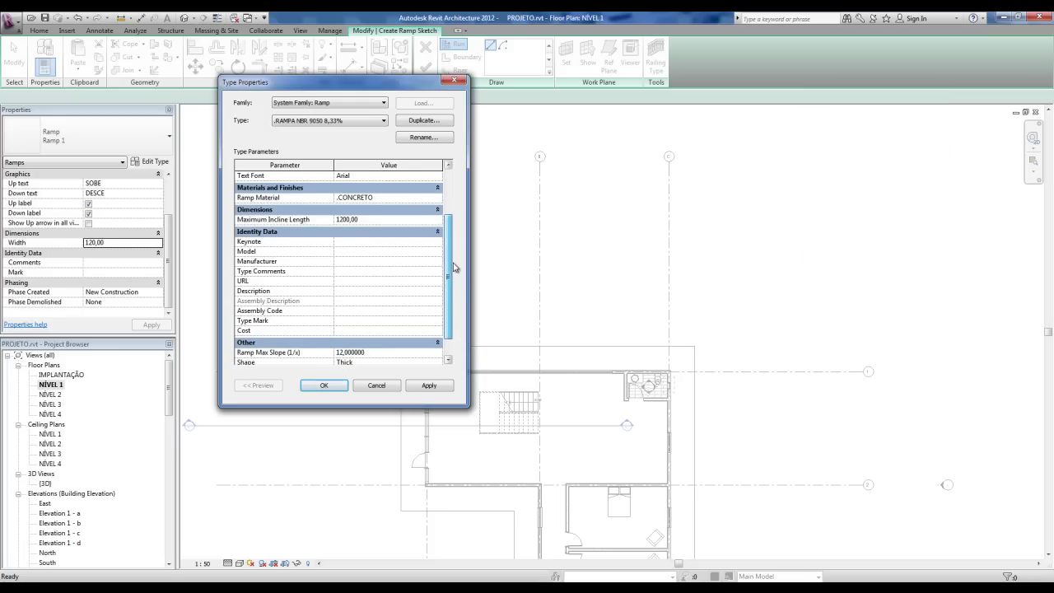
pyautogui.click(378, 218)
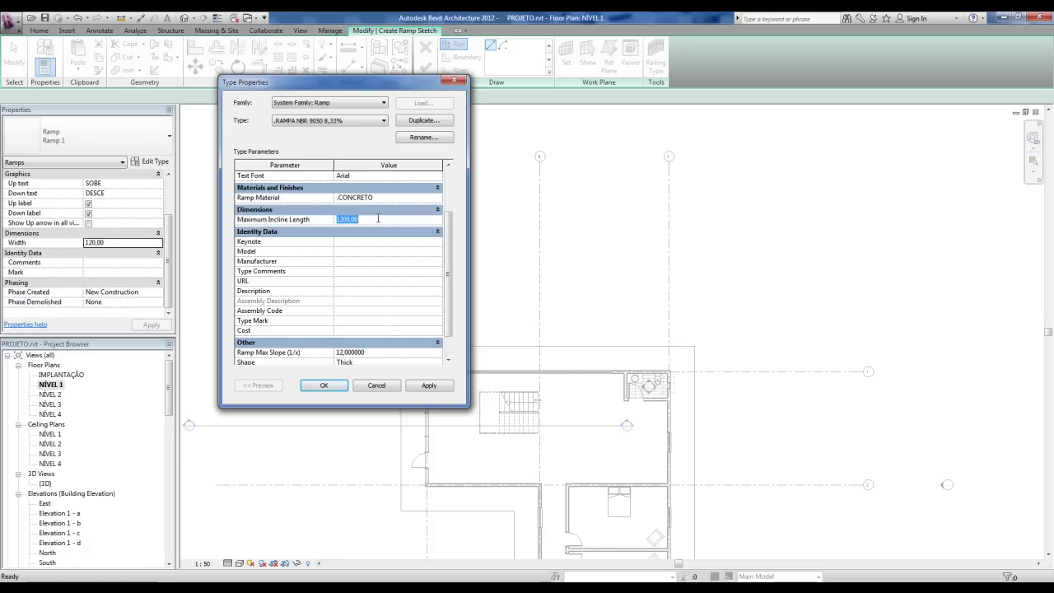
pyautogui.write('960')
pyautogui.click(380, 352)
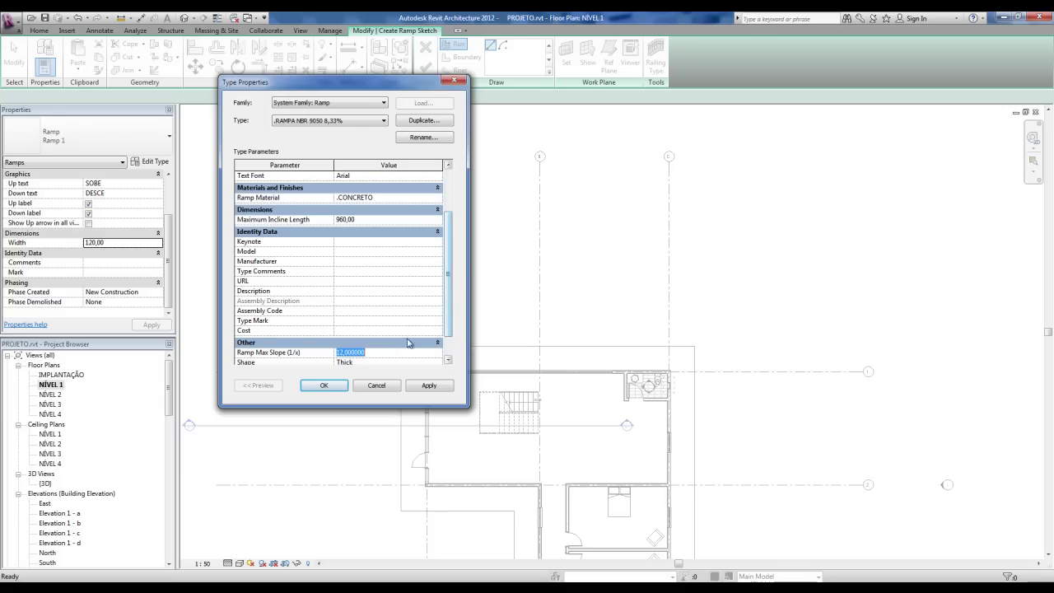
# Re-enter 12 as the ramp type's Ramp Max Slope (1/x).
pyautogui.scroll(2, 408, 344)
pyautogui.scroll(-3, 404, 349)
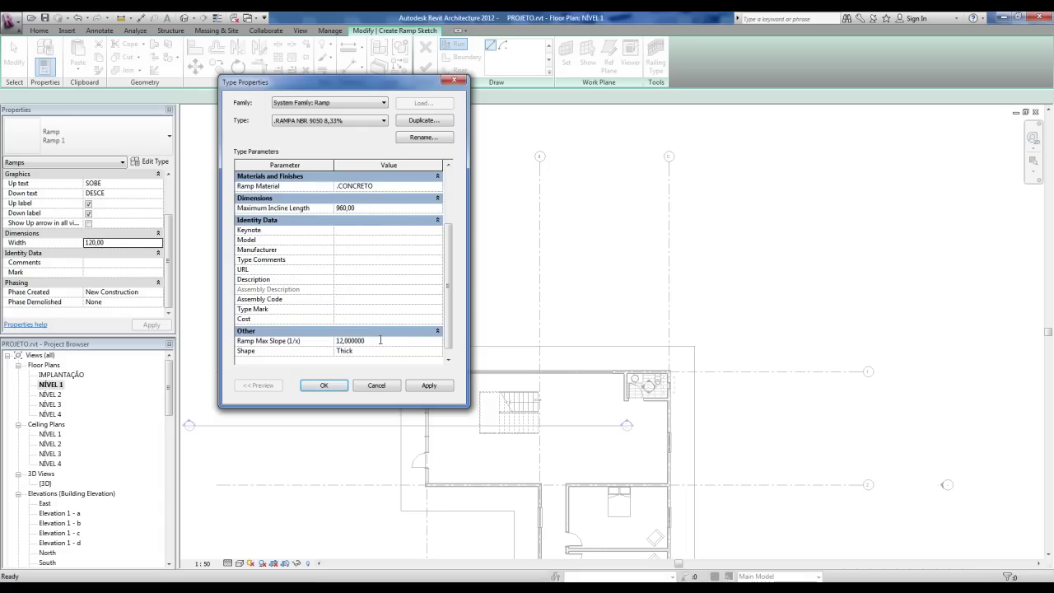
pyautogui.click(344, 341)
pyautogui.write('4')
pyautogui.click(364, 343)
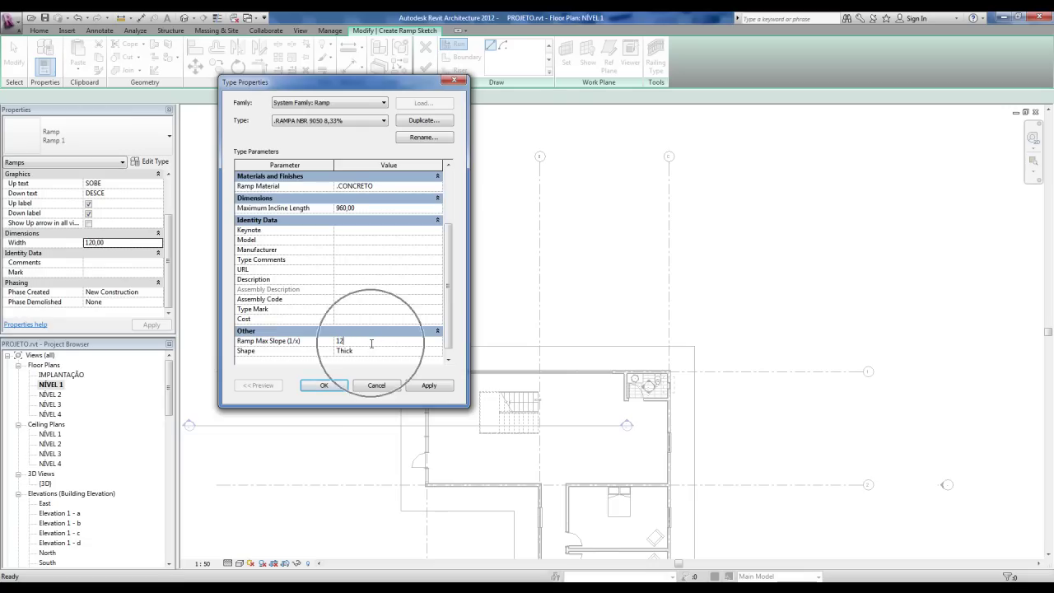
pyautogui.click(352, 342)
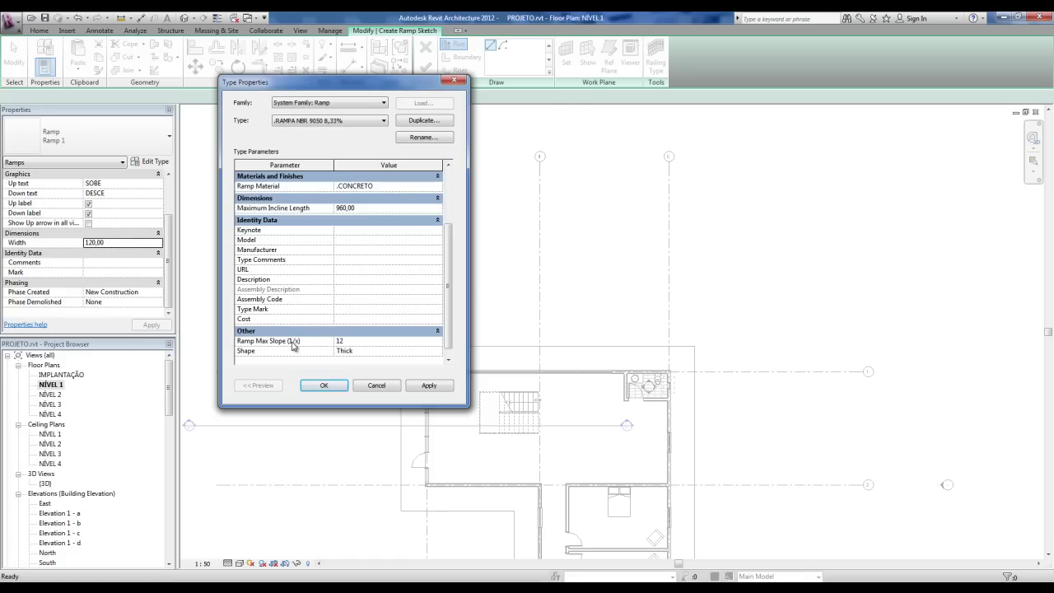
pyautogui.click(360, 208)
pyautogui.moveTo(374, 210); pyautogui.dragTo(313, 211)
pyautogui.write('100000000000')
pyautogui.click(378, 340)
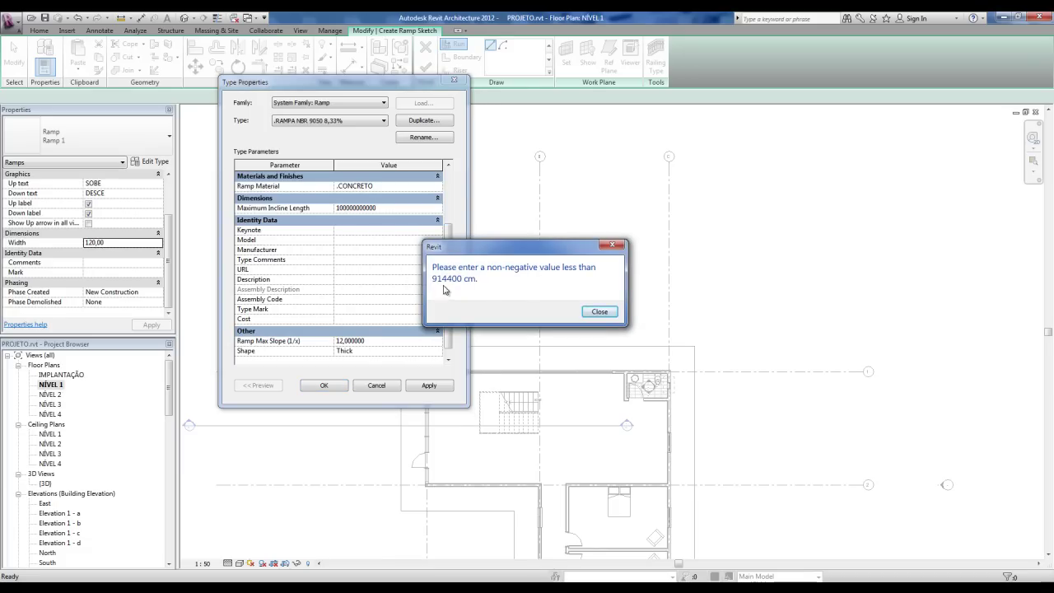
pyautogui.click(583, 315)
pyautogui.moveTo(382, 211); pyautogui.dragTo(357, 208)
pyautogui.press('Delete')
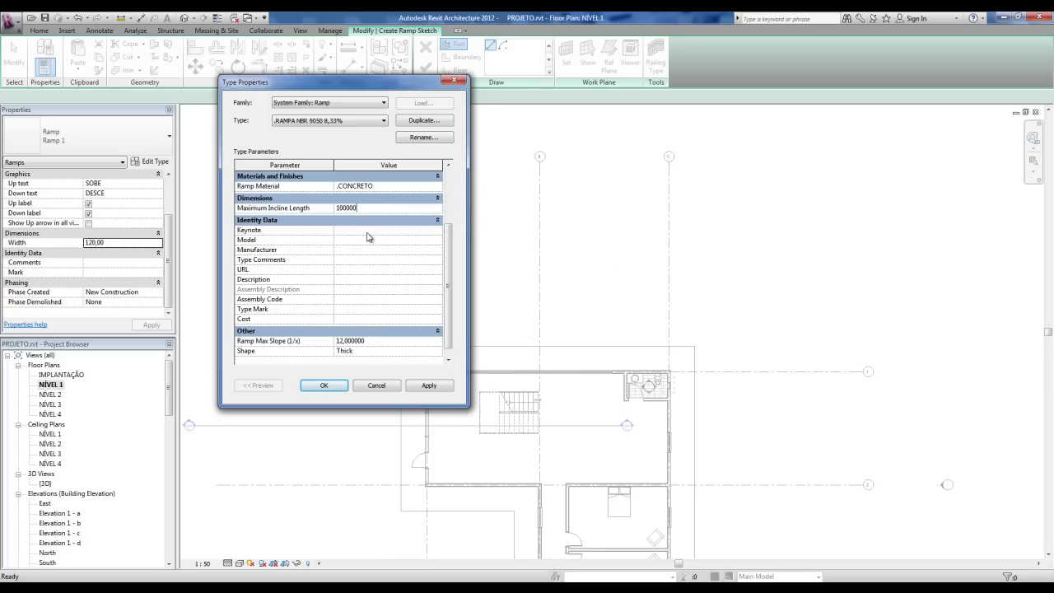
pyautogui.click(372, 341)
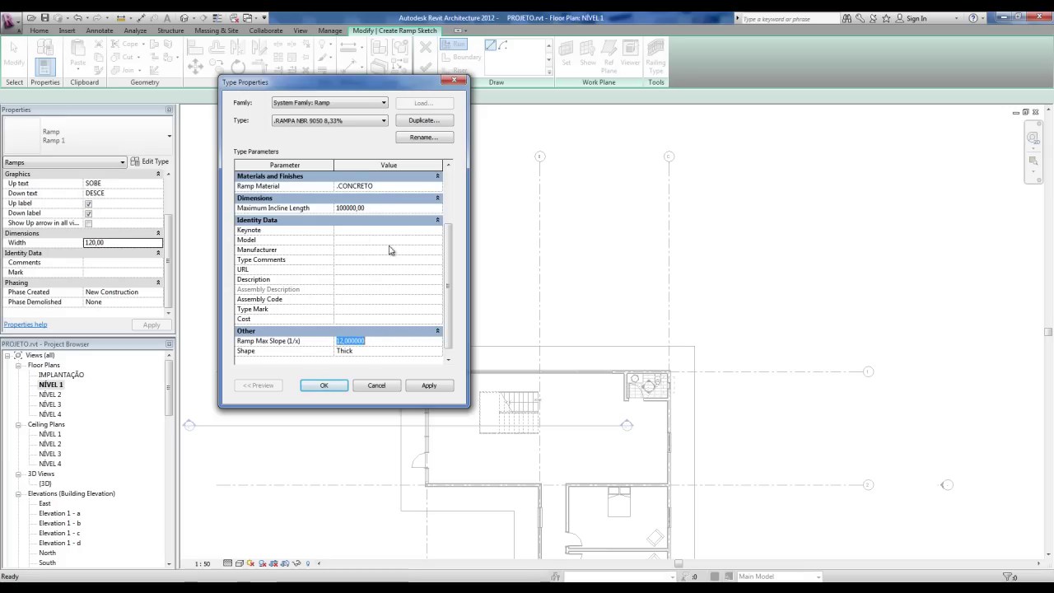
# Set the Maximum Incline Length to 900 and accept the ramp type properties.
pyautogui.click(385, 209)
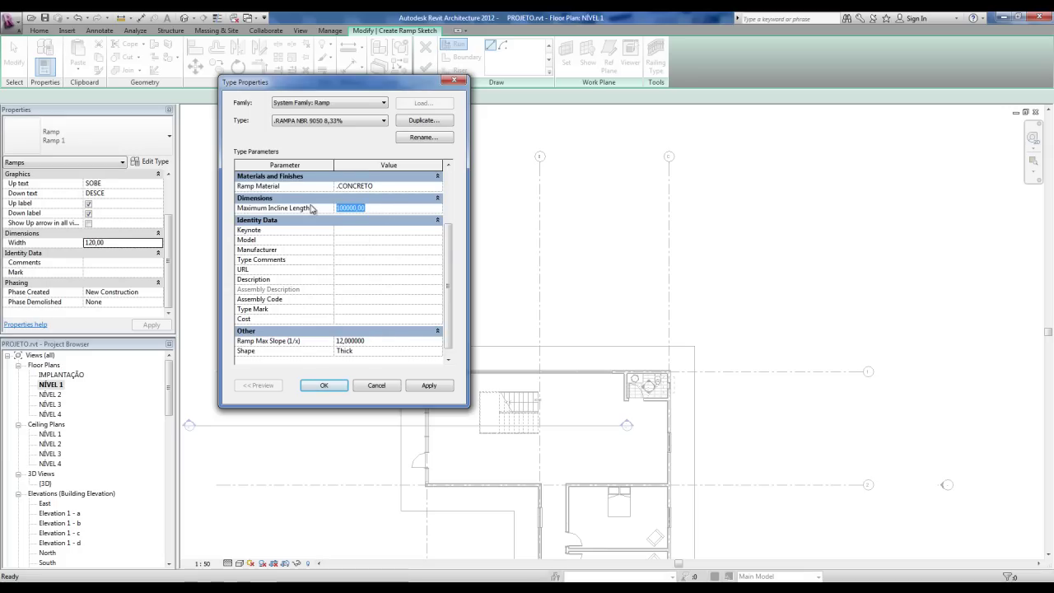
pyautogui.write('900')
pyautogui.click(318, 388)
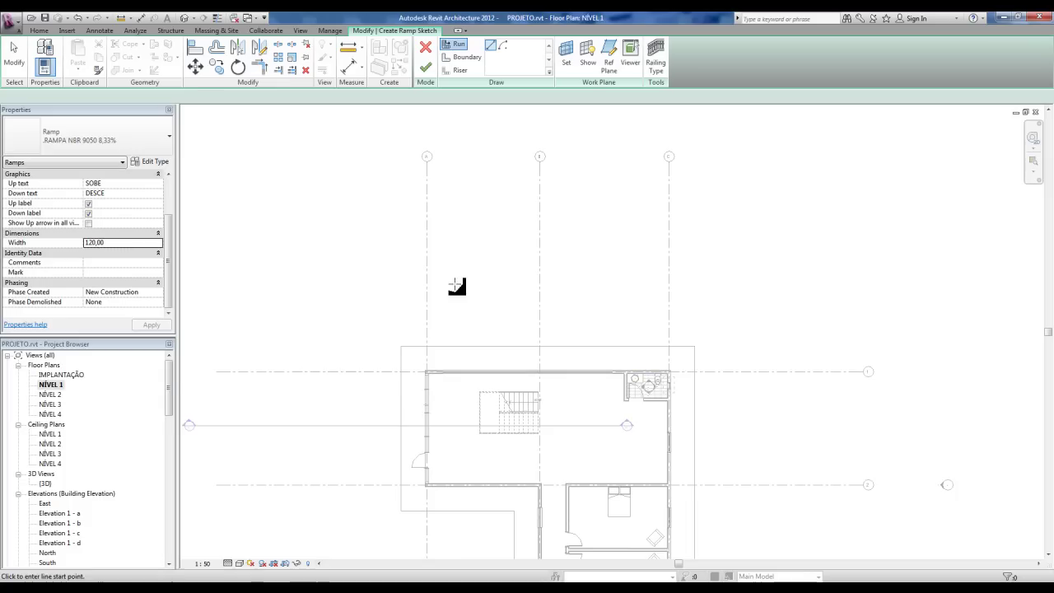
# Sketch a straight horizontal ramp run 960 long in the open area north of the building on NÍVEL 1.
pyautogui.moveTo(464, 282); pyautogui.dragTo(426, 292, button='middle')
pyautogui.scroll(1, 427, 275)
pyautogui.scroll(1, 419, 321)
pyautogui.click(414, 301)
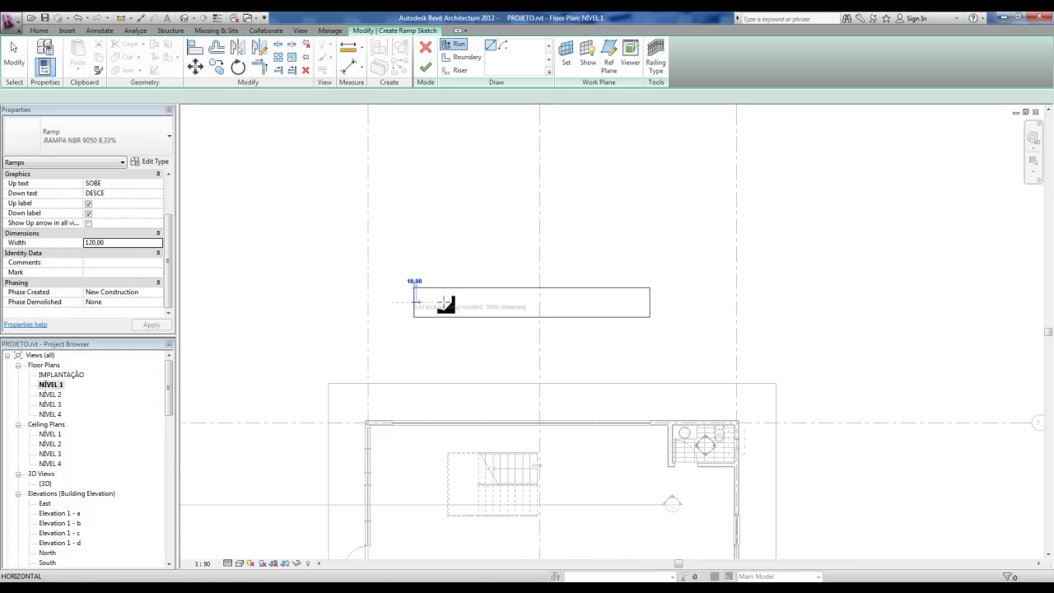
pyautogui.click(651, 303)
pyautogui.moveTo(651, 308); pyautogui.dragTo(495, 318, button='middle')
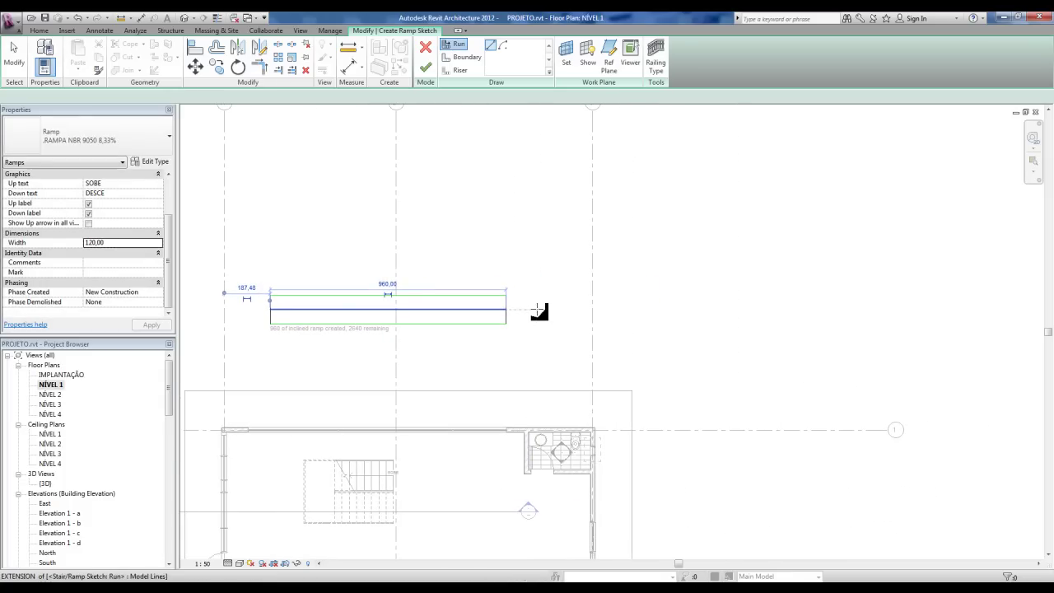
pyautogui.press('ctrl')
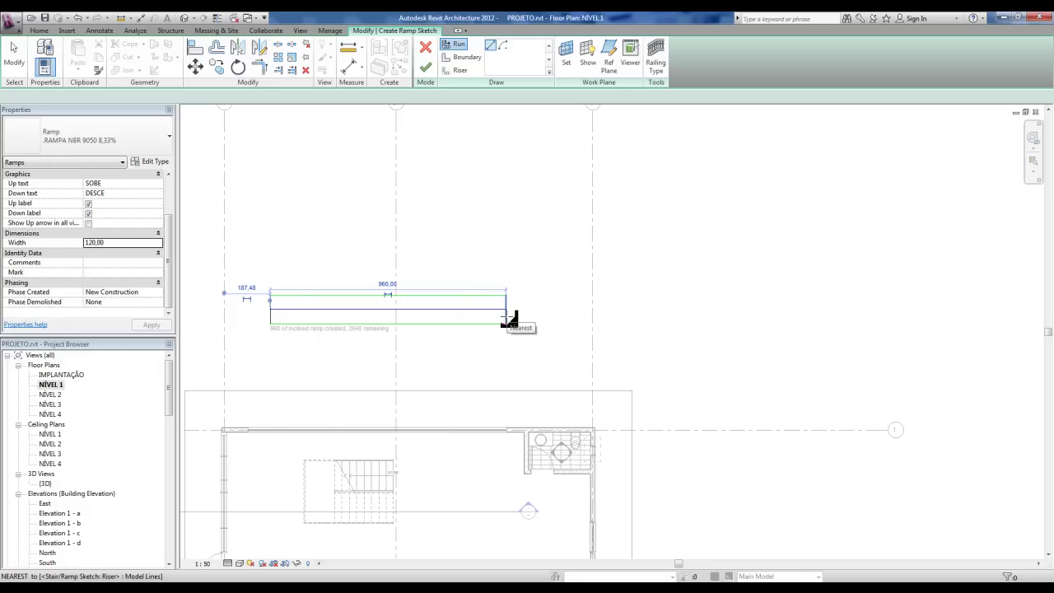
pyautogui.scroll(1, 544, 311)
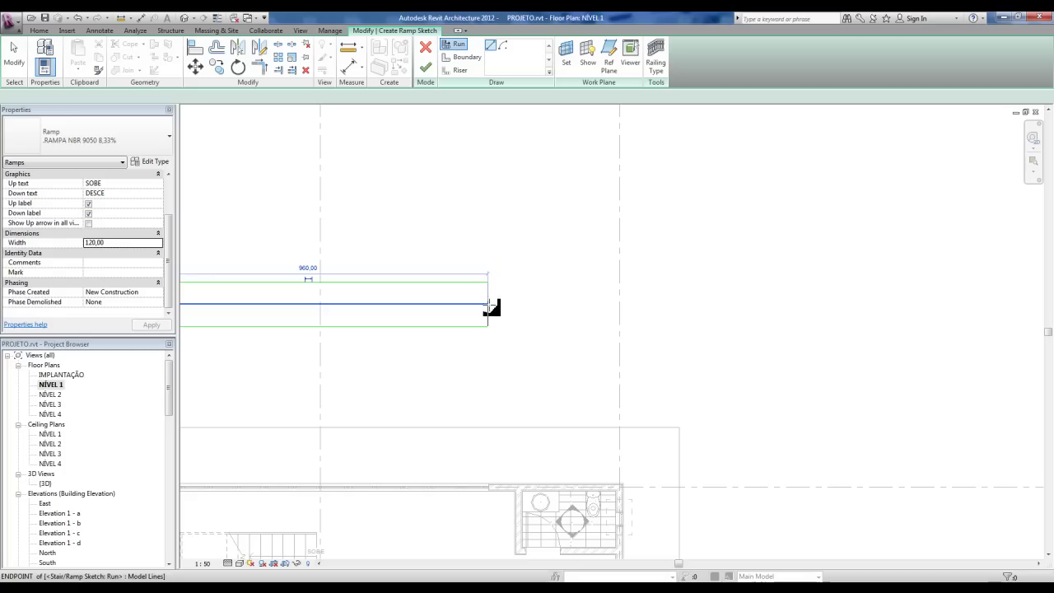
pyautogui.click(547, 305)
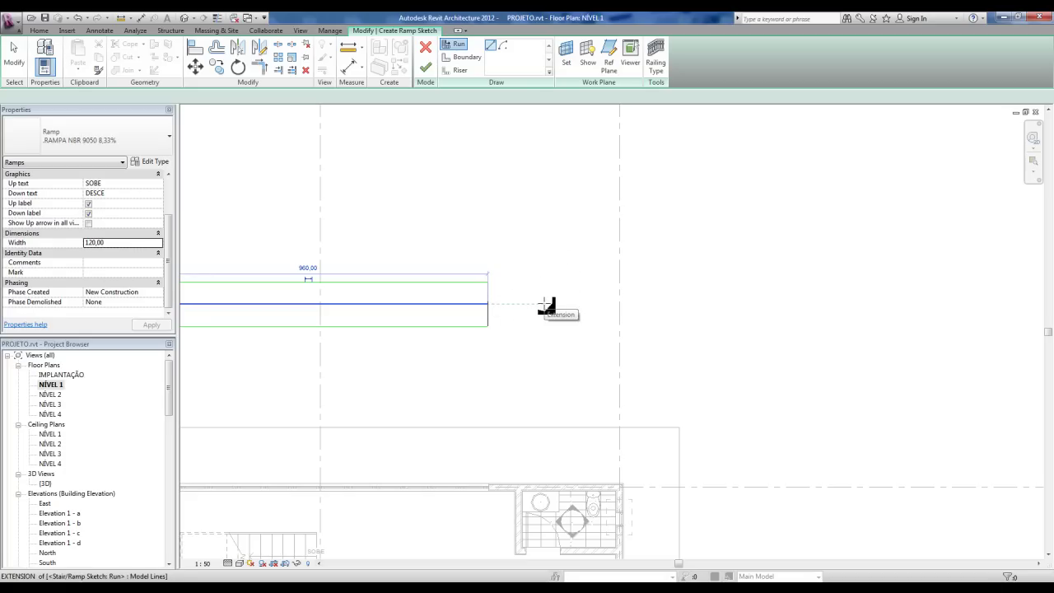
# Draw a short vertical reference plane southward from the end of the first run's centerline.
pyautogui.click(609, 66)
pyautogui.click(488, 304)
pyautogui.click(488, 367)
pyautogui.press('Escape')
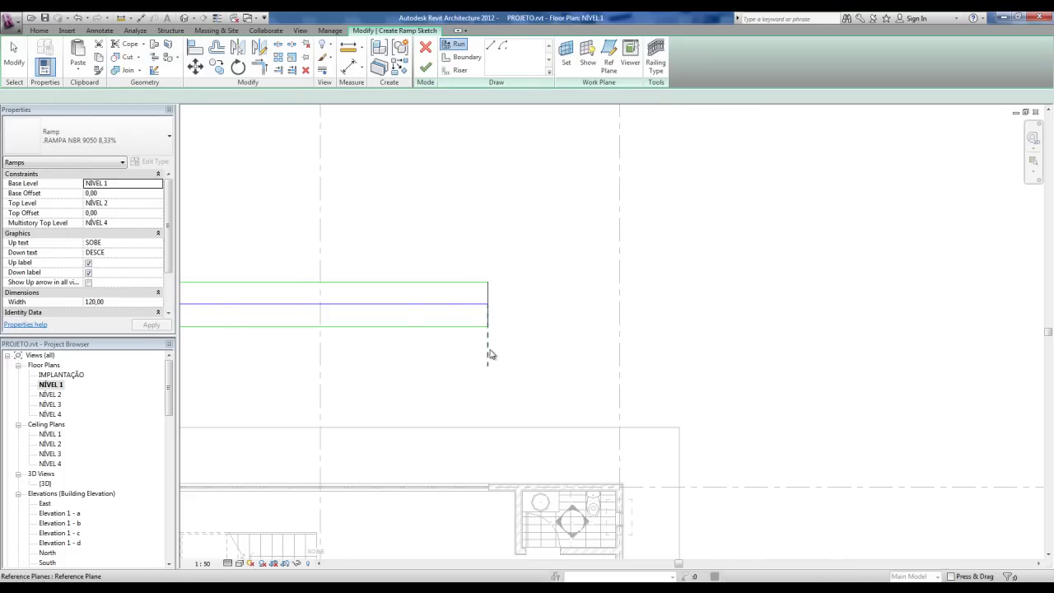
# Copy the reference plane horizontally past the end of the first run to mark the landing's far edge.
pyautogui.click(487, 354)
pyautogui.click(218, 68)
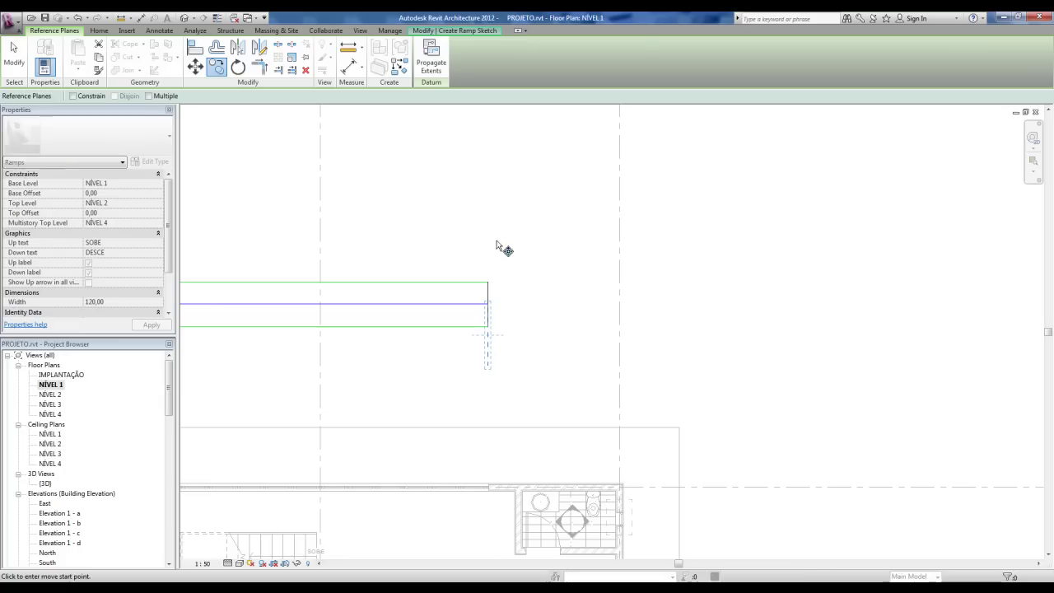
pyautogui.click(493, 240)
pyautogui.click(537, 239)
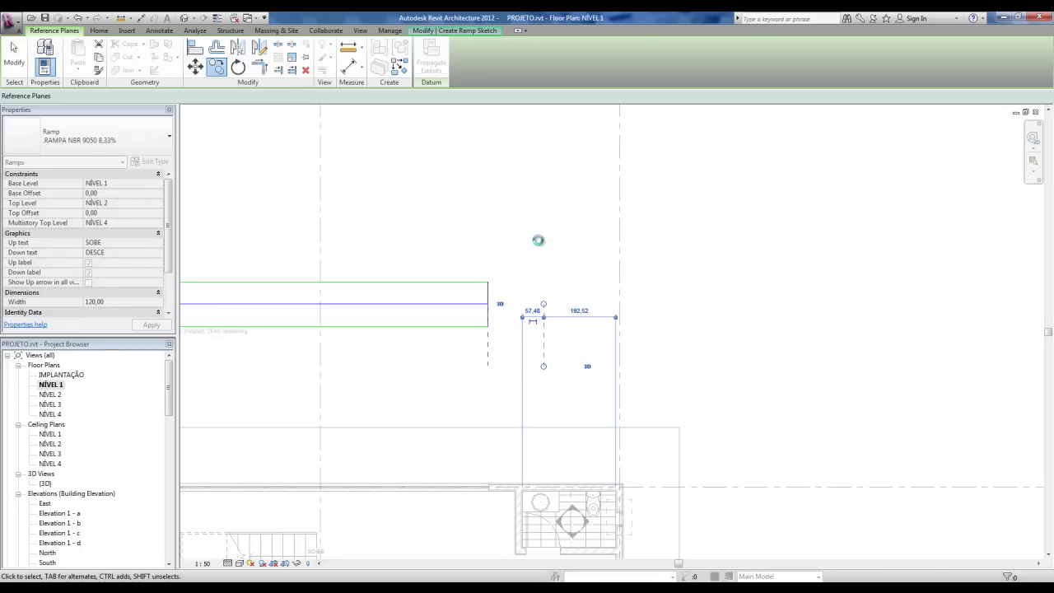
pyautogui.press('Escape')
pyautogui.click(545, 307)
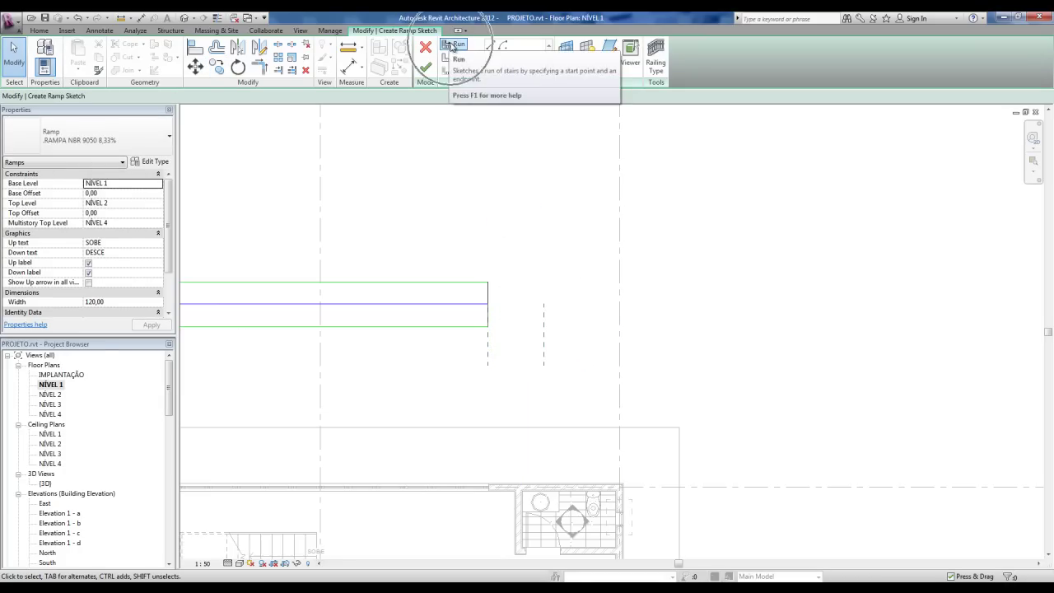
# Sketch a second 960-long run in line with the first, starting at the copied reference plane.
pyautogui.click(491, 46)
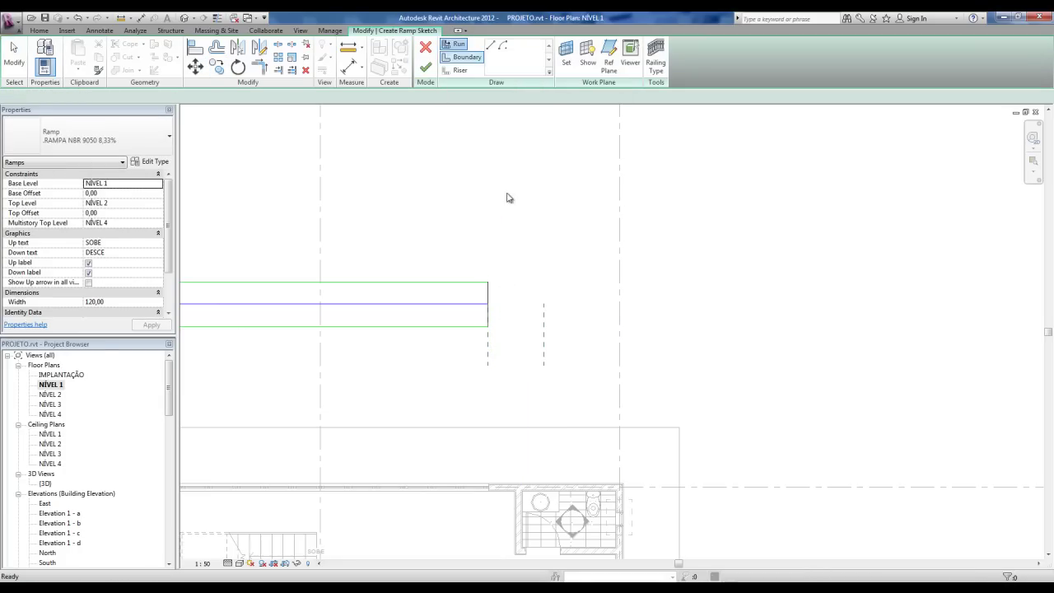
pyautogui.click(544, 305)
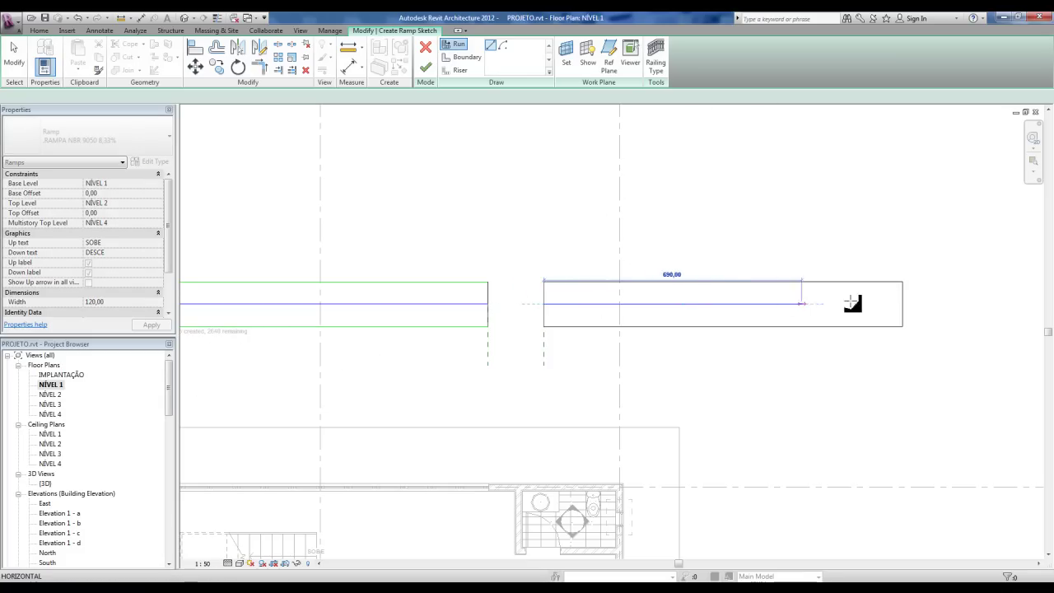
pyautogui.click(906, 303)
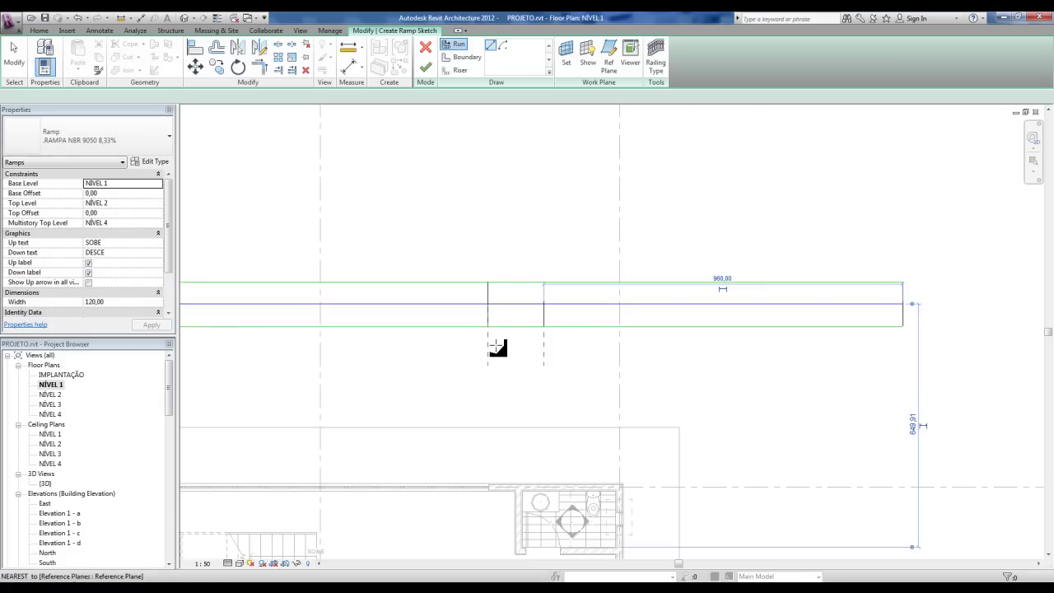
pyautogui.moveTo(590, 358); pyautogui.dragTo(360, 329, button='middle')
pyautogui.scroll(-1, 360, 328)
pyautogui.press('Escape')
# Copy both landing reference planes to the end of the second run.
pyautogui.moveTo(349, 337); pyautogui.dragTo(245, 326)
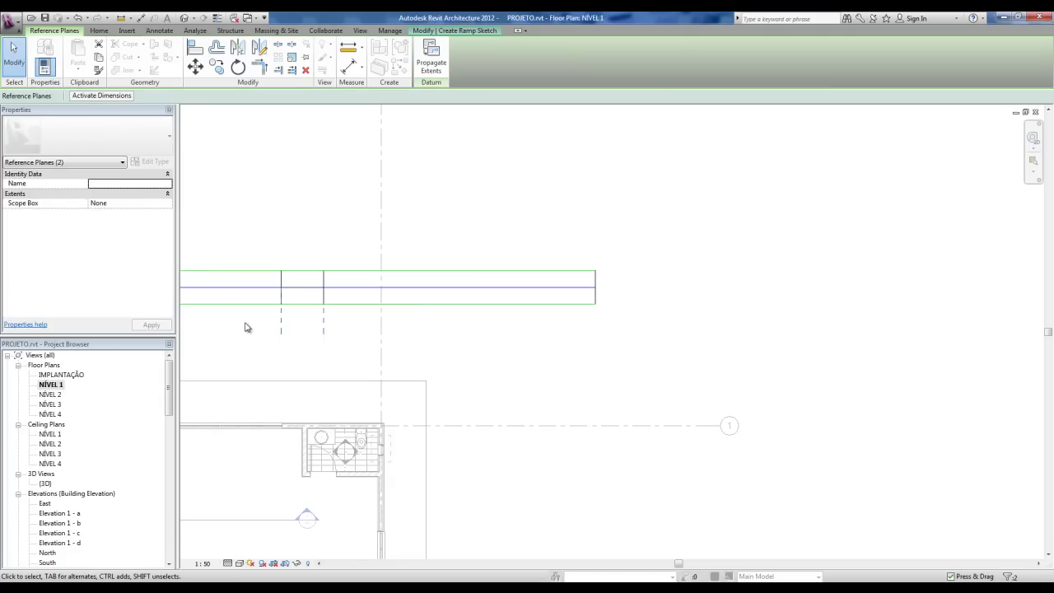
pyautogui.press('c')
pyautogui.click(282, 304)
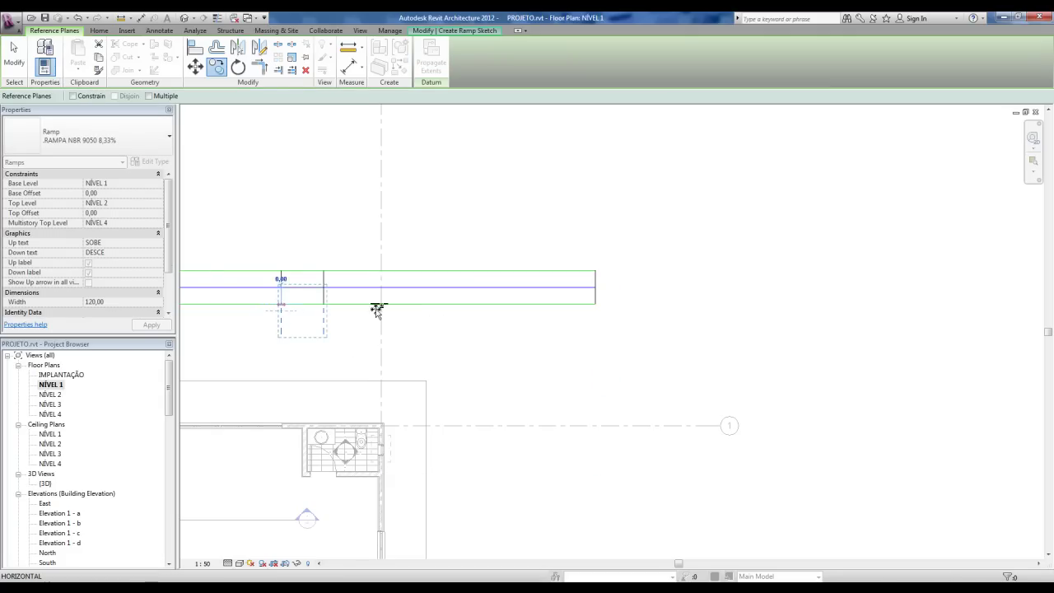
pyautogui.click(595, 303)
pyautogui.click(678, 304)
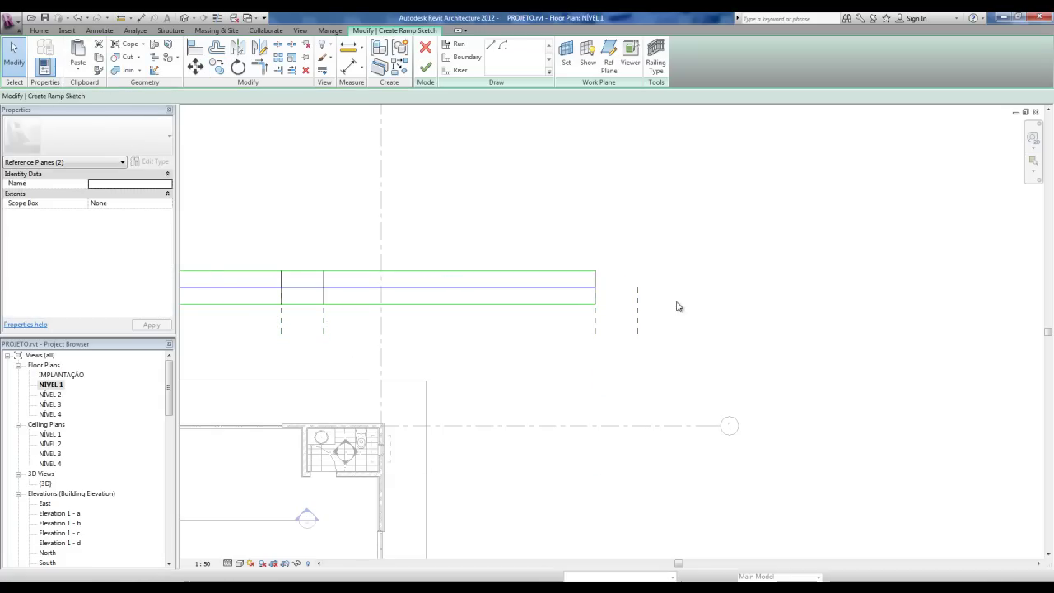
pyautogui.click(609, 63)
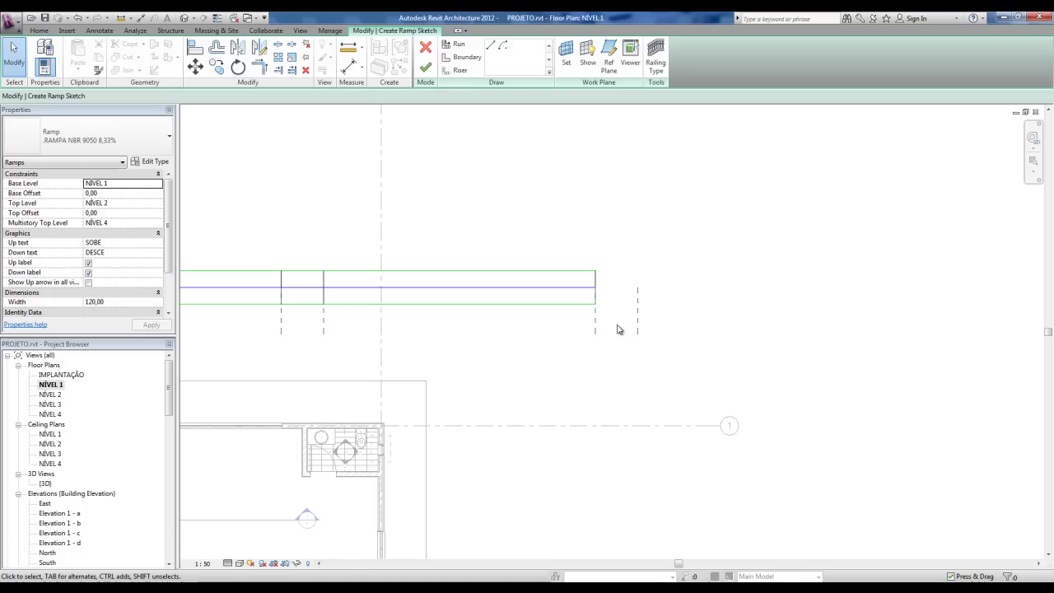
# Sketch a third 960-long run in line with the others, starting at the far reference plane of the second landing.
pyautogui.click(459, 44)
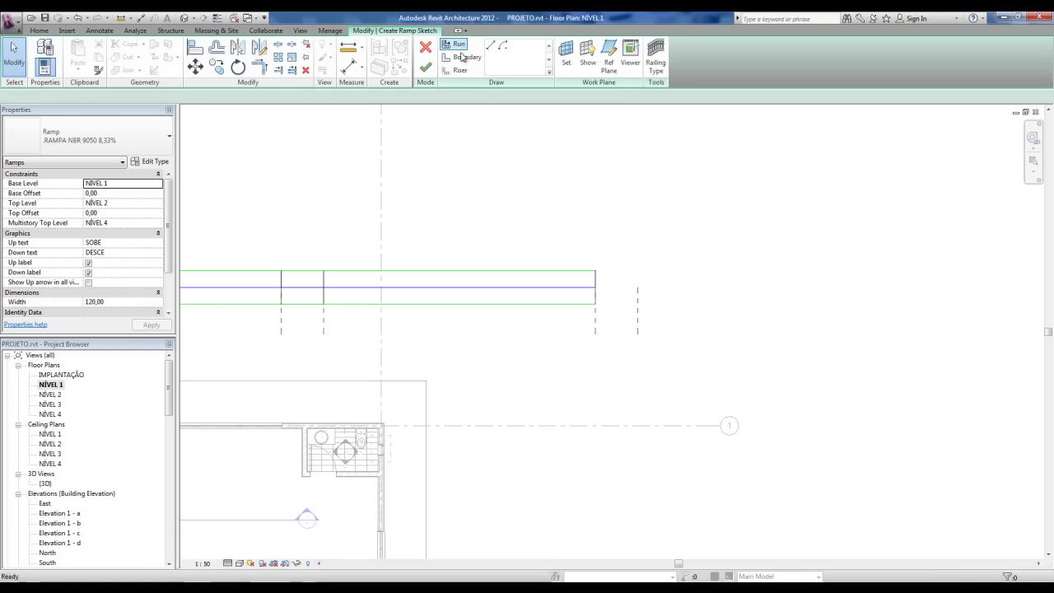
pyautogui.click(638, 290)
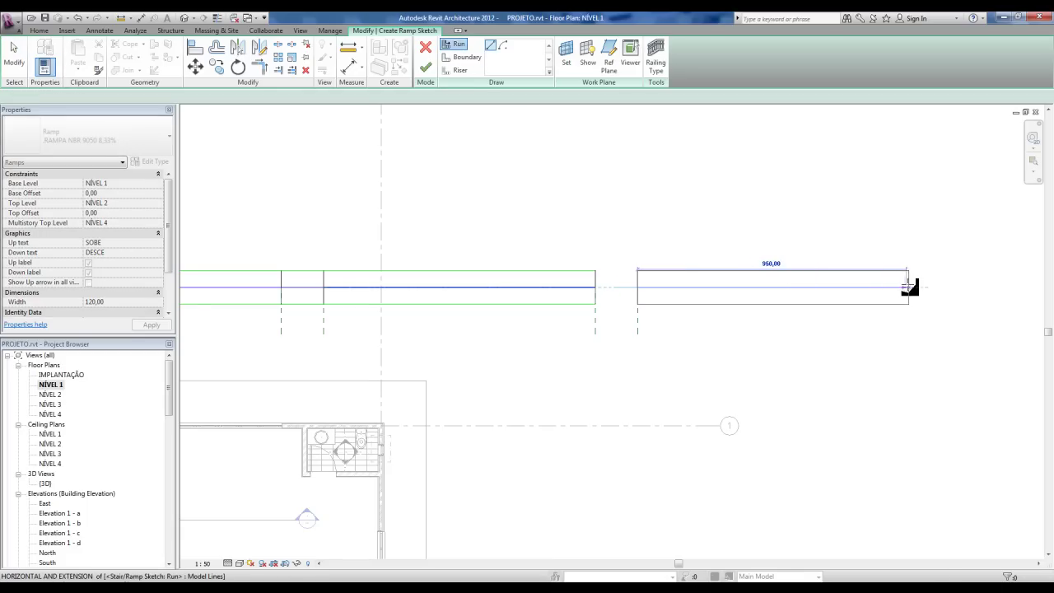
pyautogui.click(912, 288)
pyautogui.scroll(-2, 772, 345)
pyautogui.moveTo(635, 335); pyautogui.dragTo(394, 338, button='middle')
pyautogui.scroll(4, 656, 284)
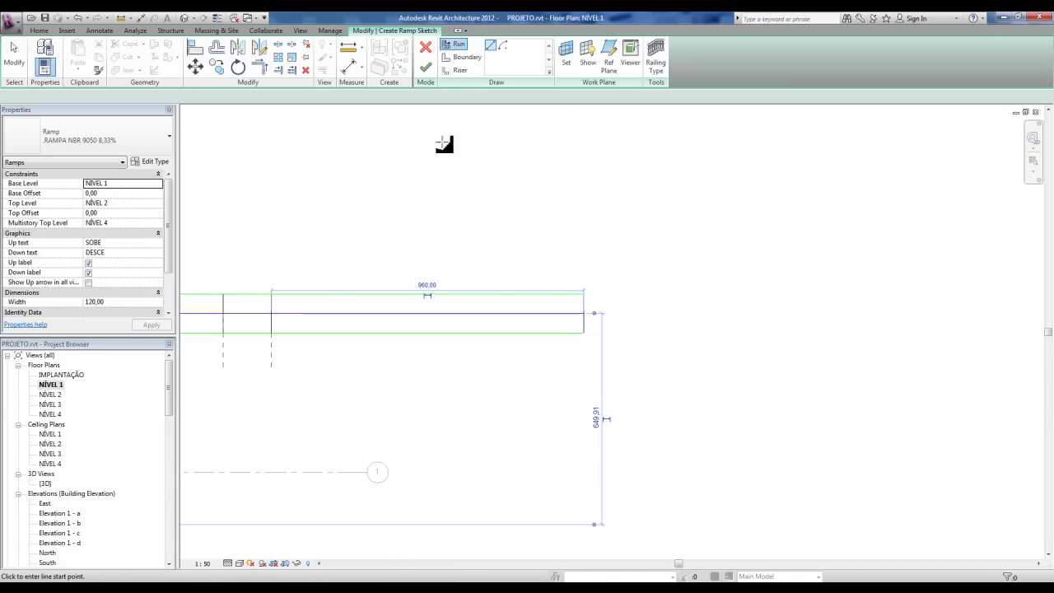
pyautogui.moveTo(335, 366); pyautogui.dragTo(409, 370, button='middle')
pyautogui.press('Escape')
pyautogui.press('Escape')
# Copy the second landing's pair of reference planes to the end of the third run.
pyautogui.moveTo(444, 388); pyautogui.dragTo(282, 346)
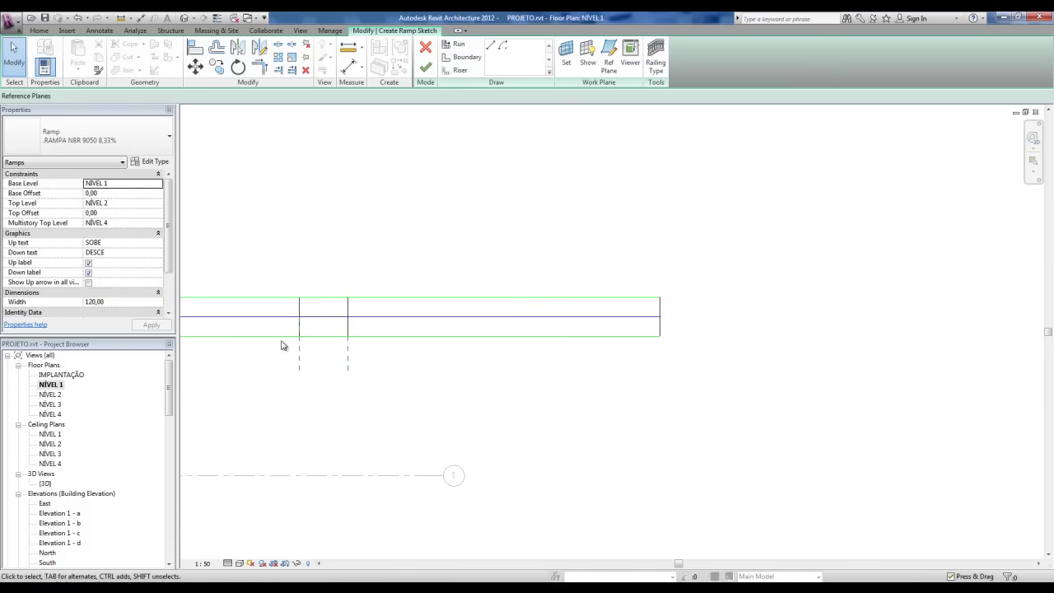
pyautogui.press('c')
pyautogui.press('o')
pyautogui.click(302, 334)
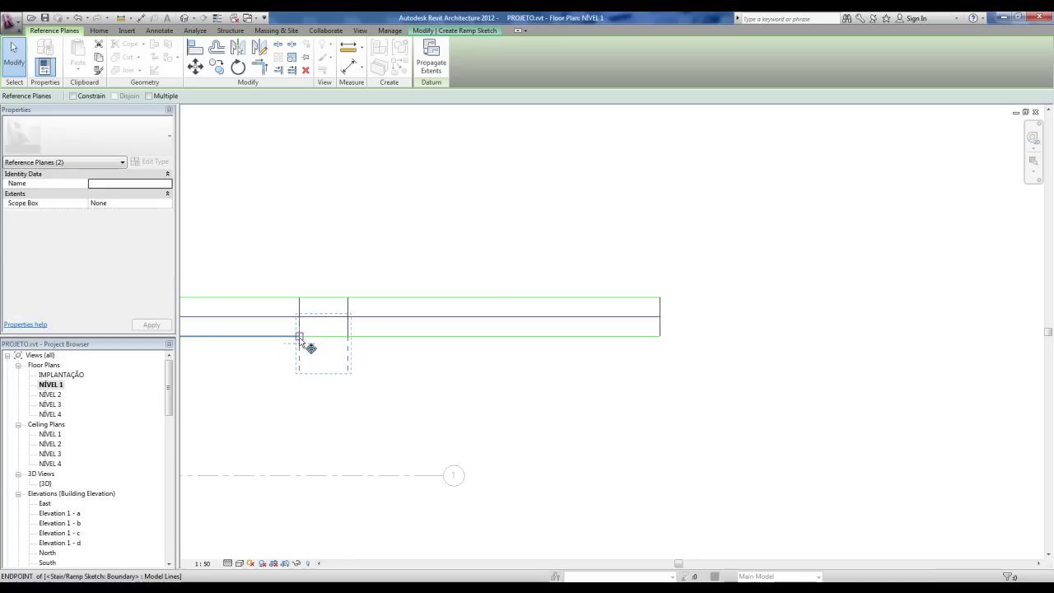
pyautogui.click(659, 336)
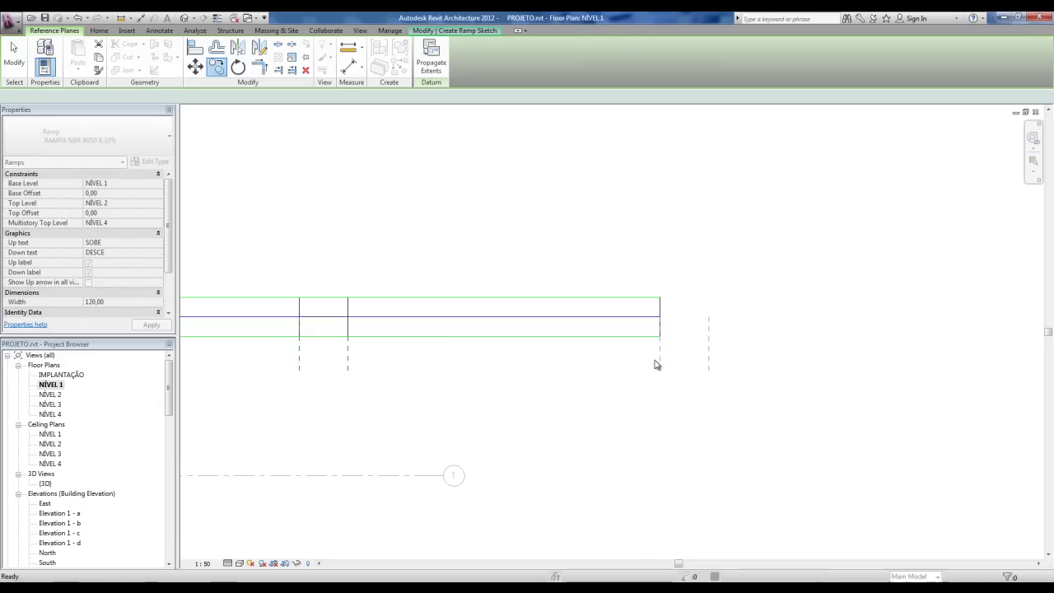
pyautogui.press('Escape')
# Sketch the fourth run from the third landing's far reference plane, using up all the remaining ramp length.
pyautogui.moveTo(615, 355); pyautogui.dragTo(477, 334, button='middle')
pyautogui.click(456, 44)
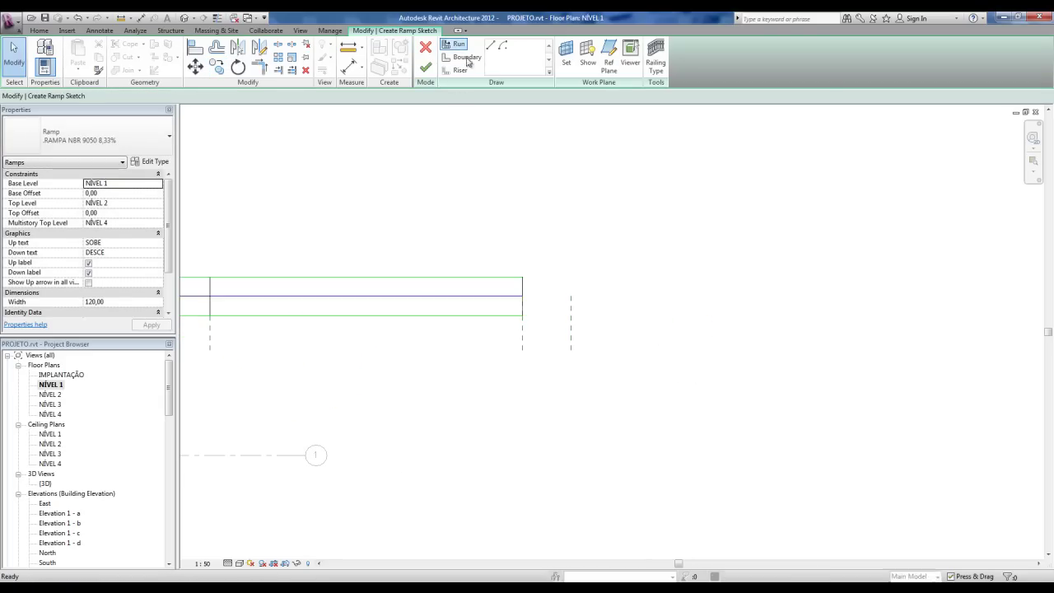
pyautogui.click(572, 297)
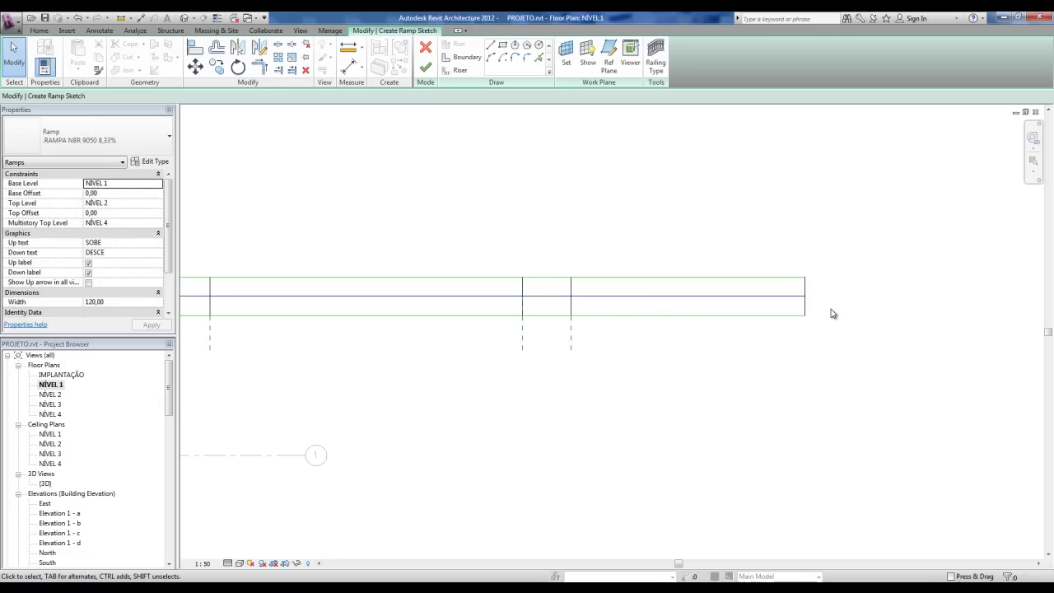
pyautogui.scroll(-2, 829, 312)
pyautogui.moveTo(748, 354); pyautogui.dragTo(772, 364, button='middle')
pyautogui.scroll(2, 735, 342)
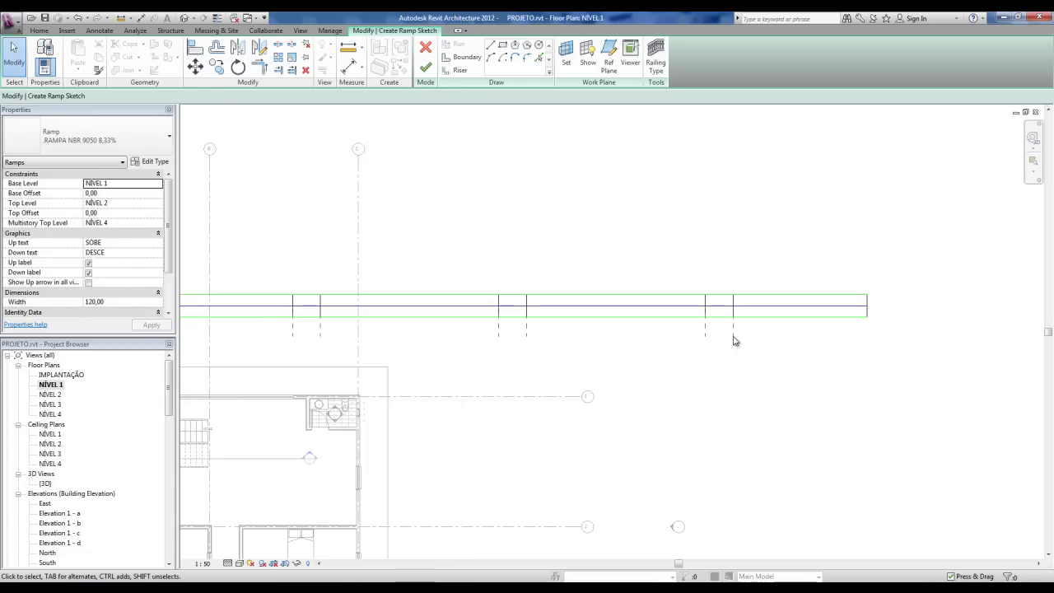
# Delete the three pairs of reference planes at the ramp landings.
pyautogui.moveTo(687, 328); pyautogui.dragTo(687, 328)
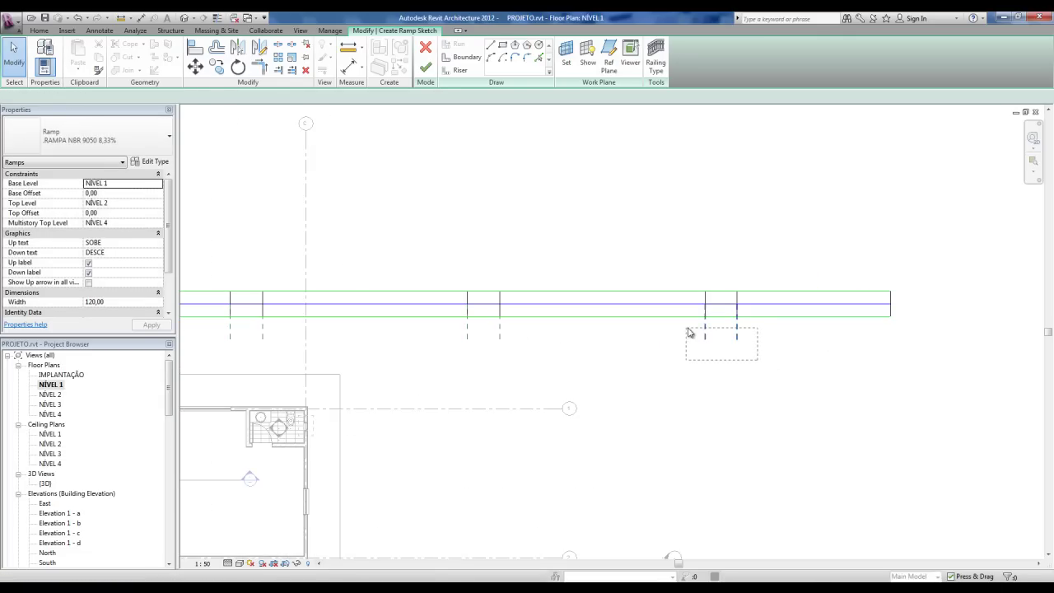
pyautogui.press('Delete')
pyautogui.moveTo(521, 356); pyautogui.dragTo(460, 337)
pyautogui.press('Delete')
pyautogui.moveTo(233, 356); pyautogui.dragTo(393, 362, button='middle')
pyautogui.moveTo(391, 350); pyautogui.dragTo(357, 336)
pyautogui.press('Delete')
pyautogui.scroll(-2, 376, 349)
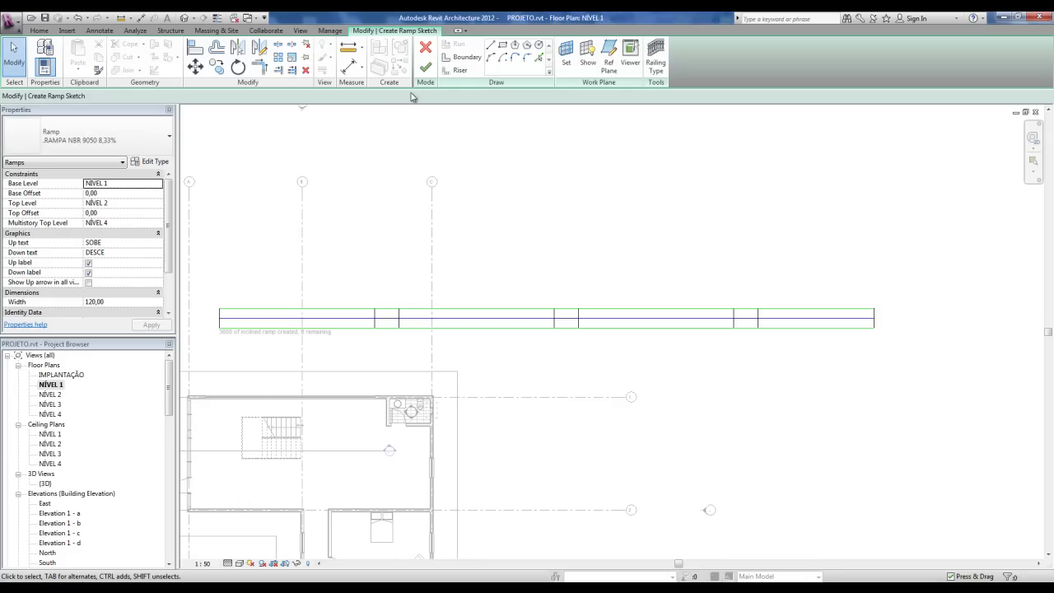
# Finish the ramp sketch and view the multistory ramp beside the building in 3D.
pyautogui.click(424, 71)
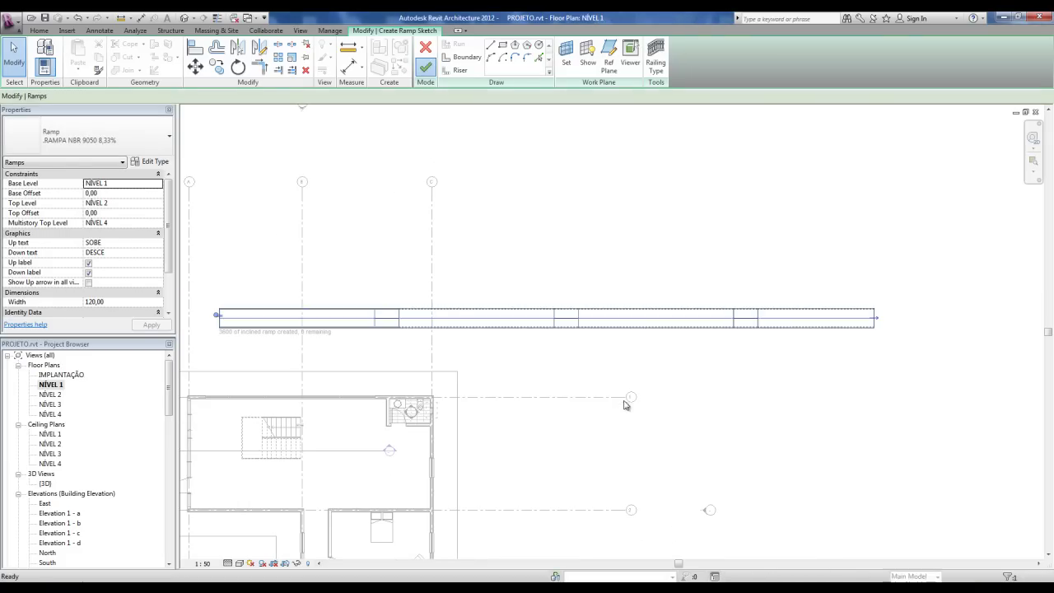
pyautogui.click(185, 18)
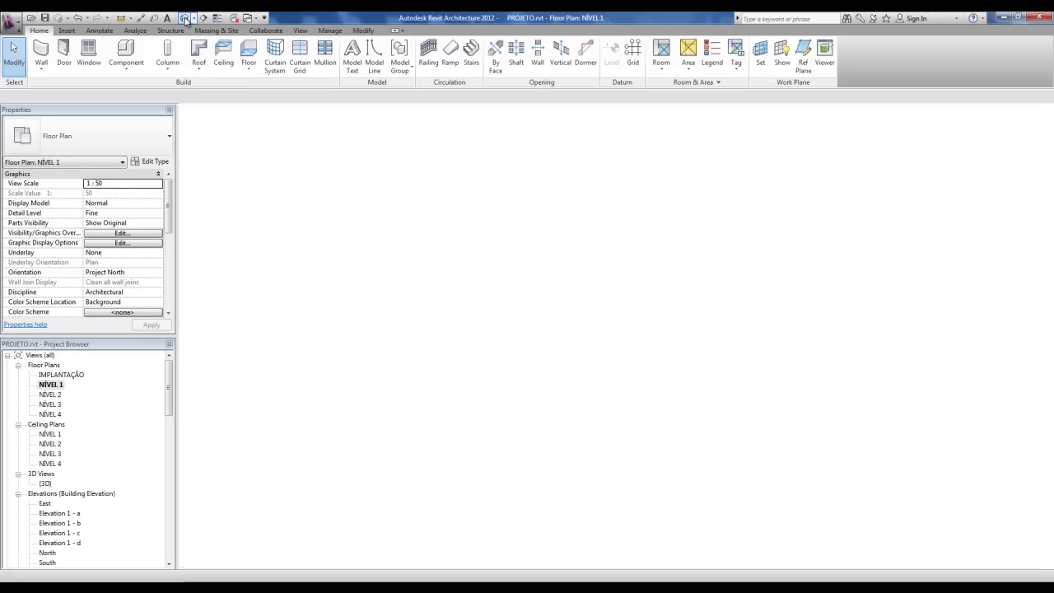
pyautogui.keyDown('shift'); pyautogui.moveTo(520, 372); pyautogui.dragTo(605, 319, button='middle'); pyautogui.keyUp('shift')
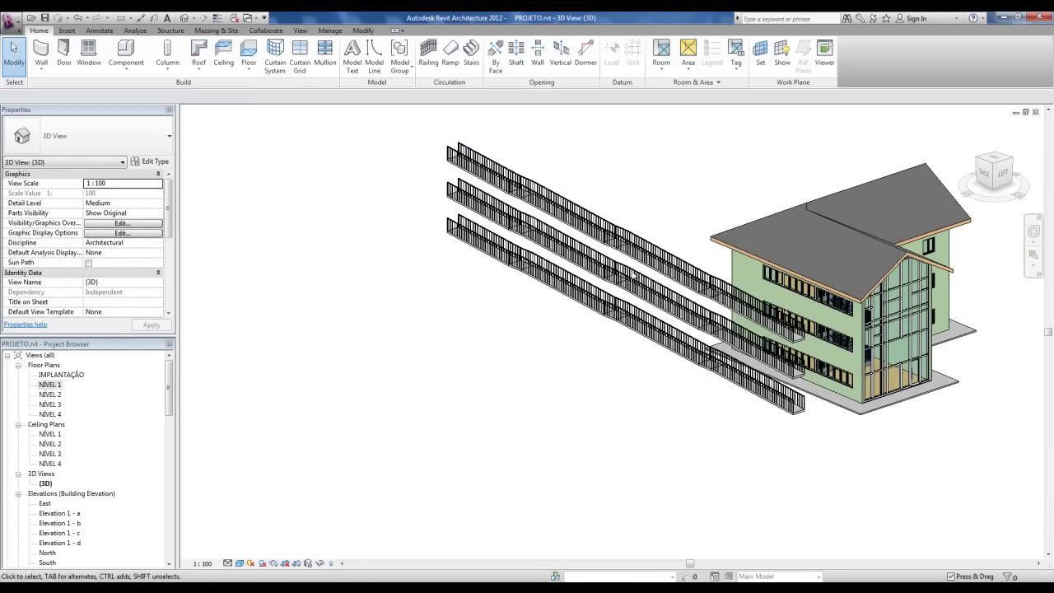
# Reopen the ramp's sketch in the NÍVEL 1 floor plan and delete all its sketch lines.
pyautogui.doubleClick(798, 420)
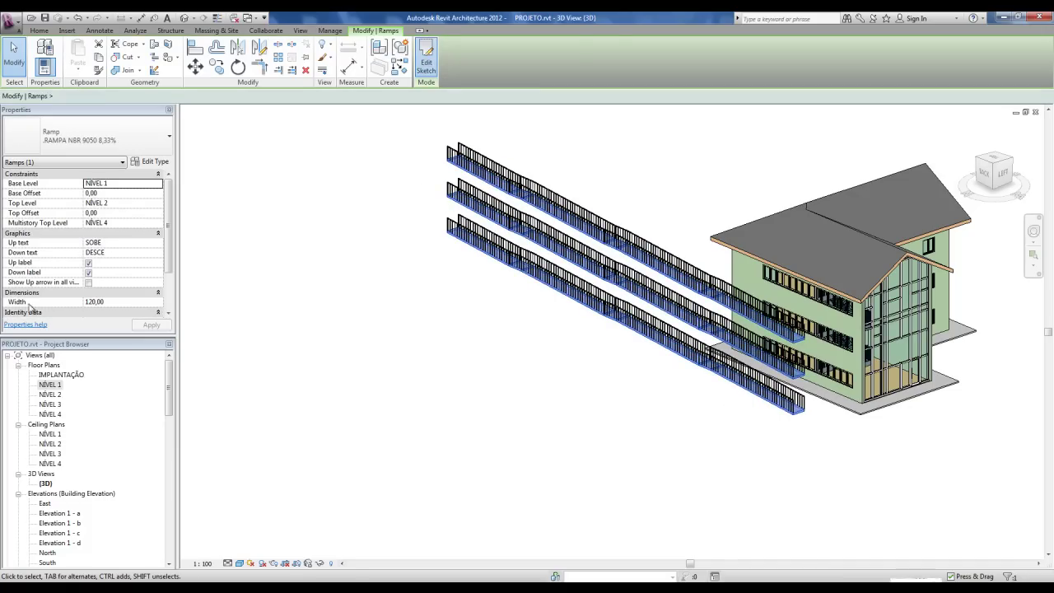
pyautogui.doubleClick(52, 386)
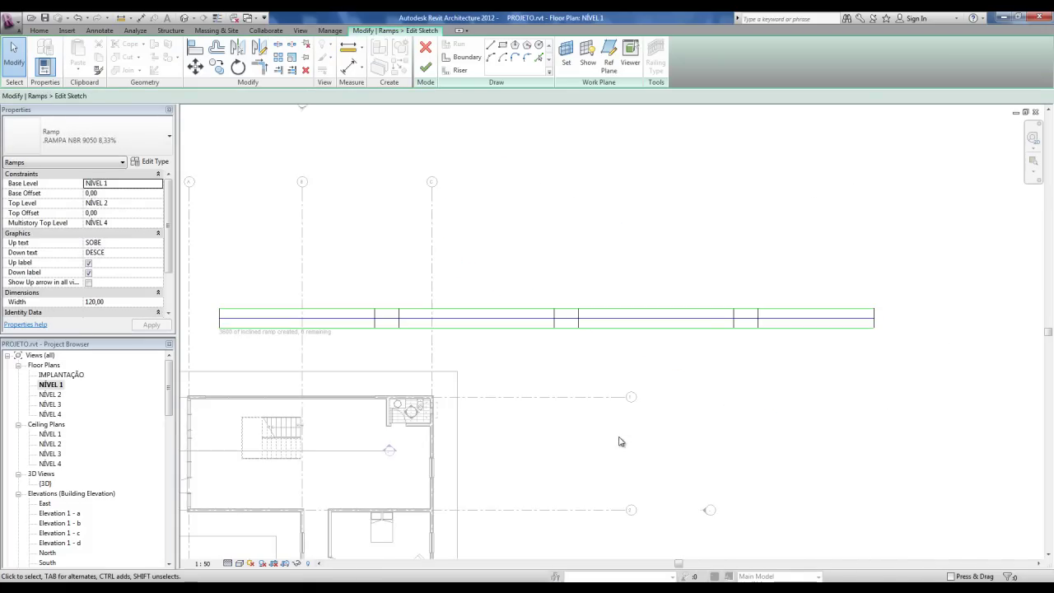
pyautogui.moveTo(450, 381); pyautogui.dragTo(456, 383, button='middle')
pyautogui.moveTo(315, 313)
pyautogui.mouseDown()
pyautogui.moveTo(596, 384)
pyautogui.moveTo(855, 393)
pyautogui.mouseUp()
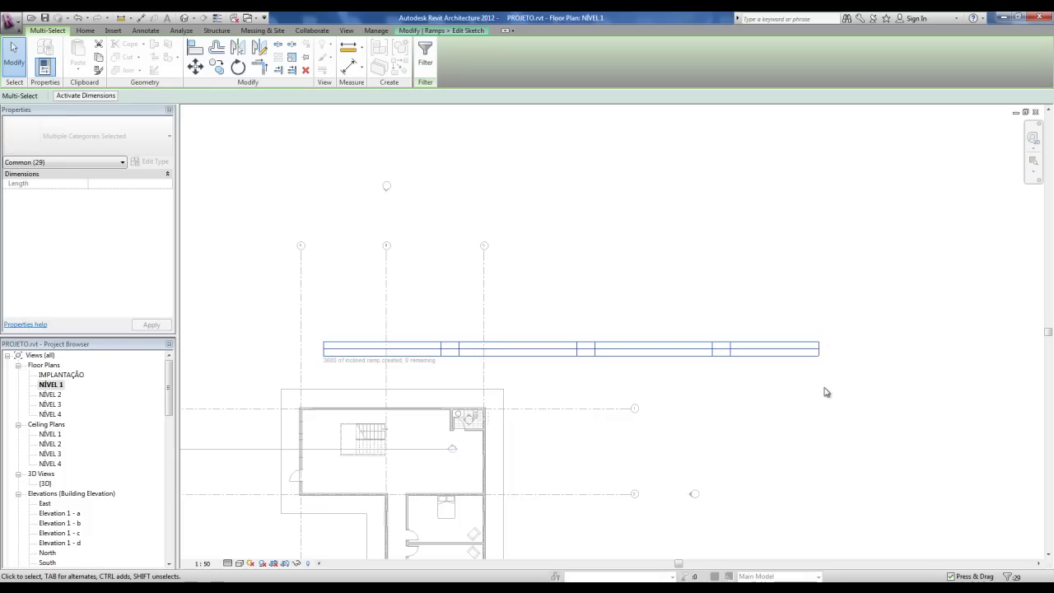
pyautogui.press('Delete')
# Sketch two aligned straight ramp runs, each 900 long, on the open ground beyond the building's toilet side, leaving a landing between them.
pyautogui.scroll(3, 377, 357)
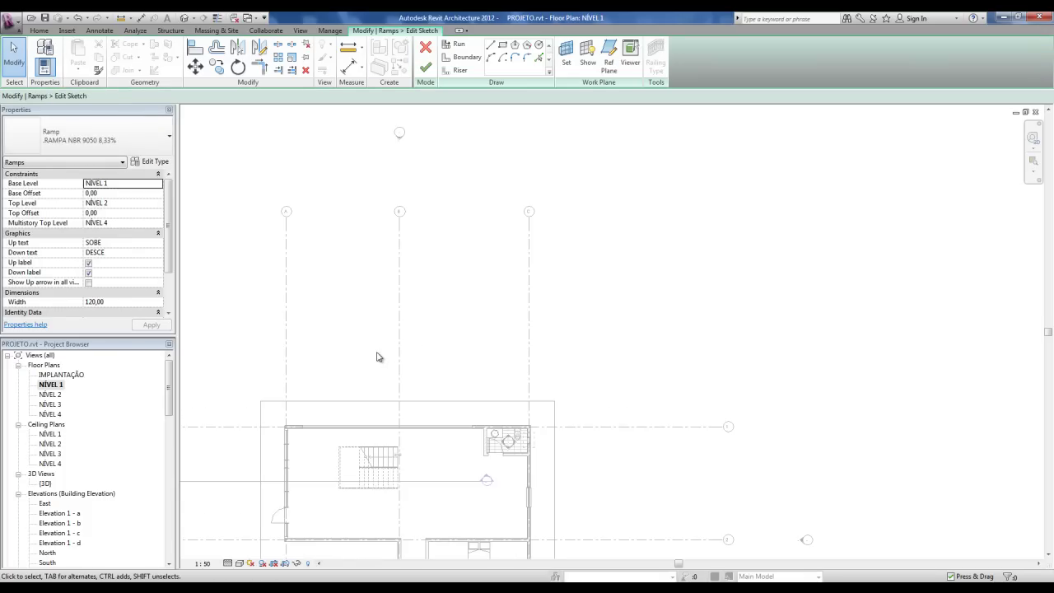
pyautogui.press('XF86Calculator')
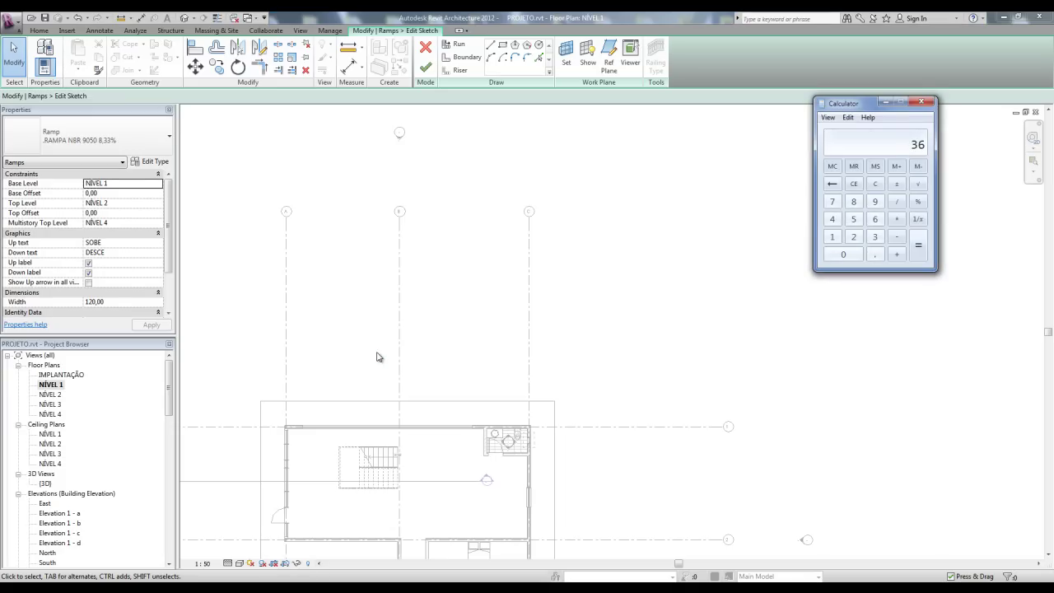
pyautogui.click(922, 107)
pyautogui.click(458, 45)
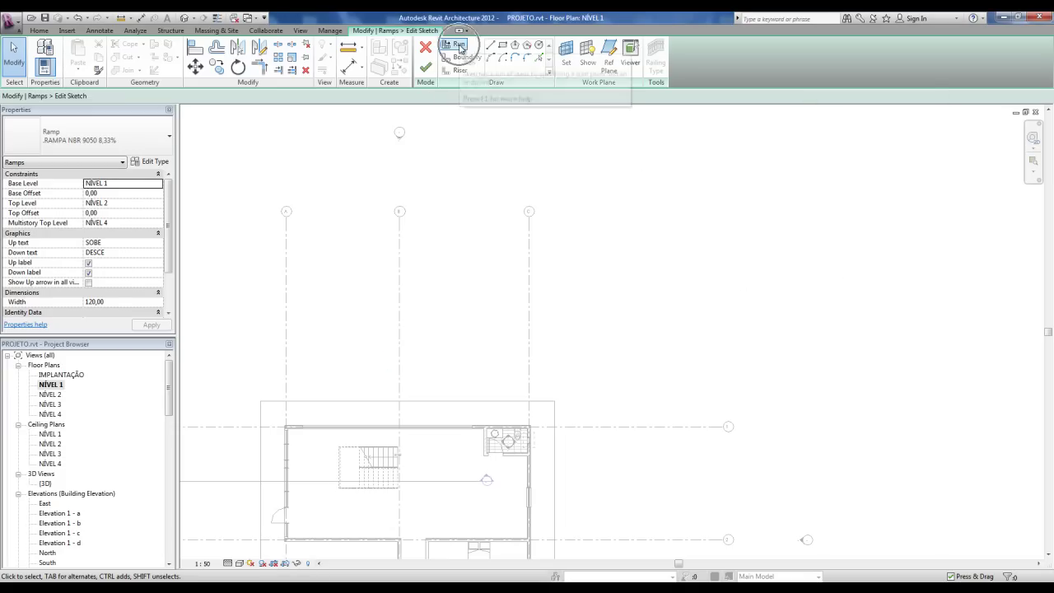
pyautogui.scroll(2, 359, 338)
pyautogui.click(354, 332)
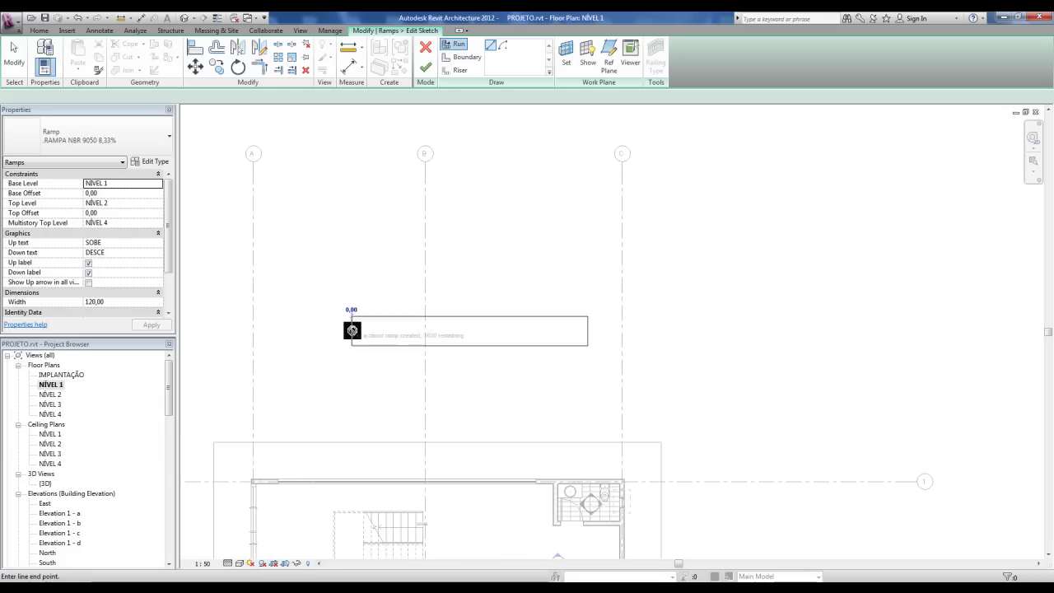
pyautogui.click(573, 332)
pyautogui.click(606, 331)
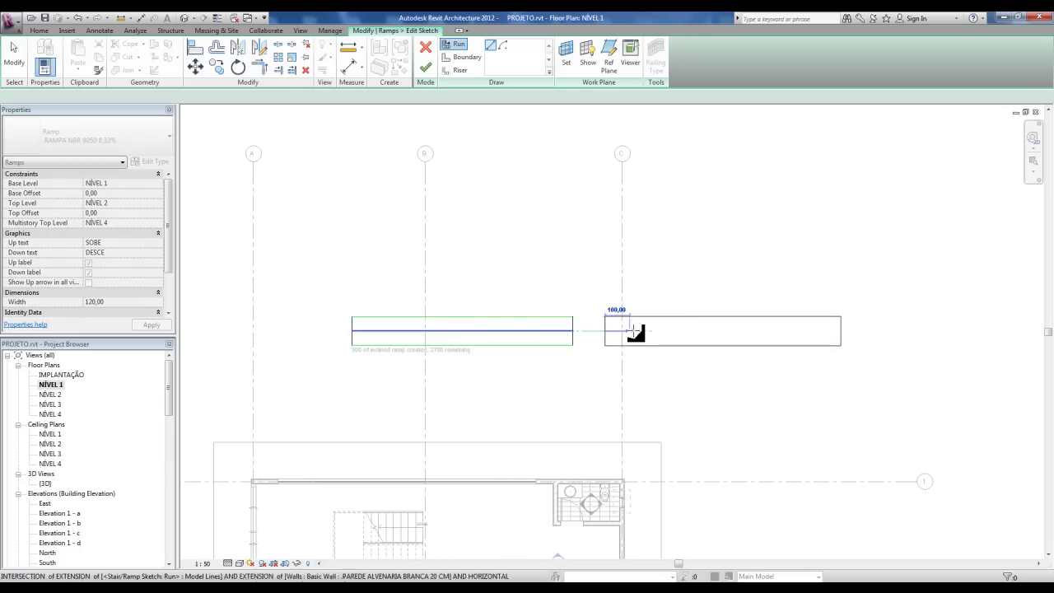
pyautogui.click(826, 331)
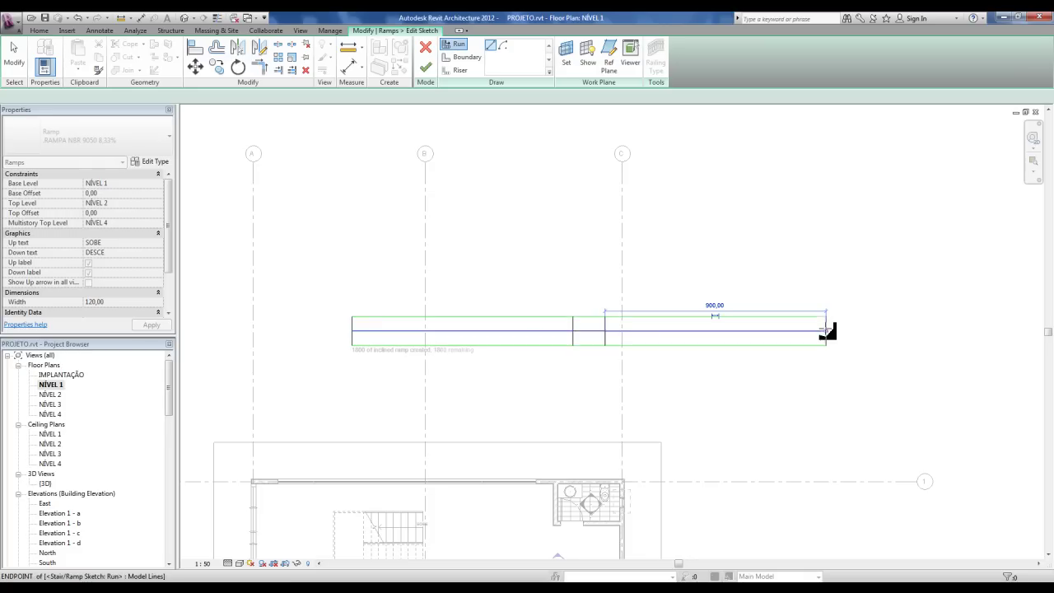
# Sketch two 900-long return runs parallel to the first pair, matching the intermediate landing and using up the remaining ramp length.
pyautogui.click(827, 274)
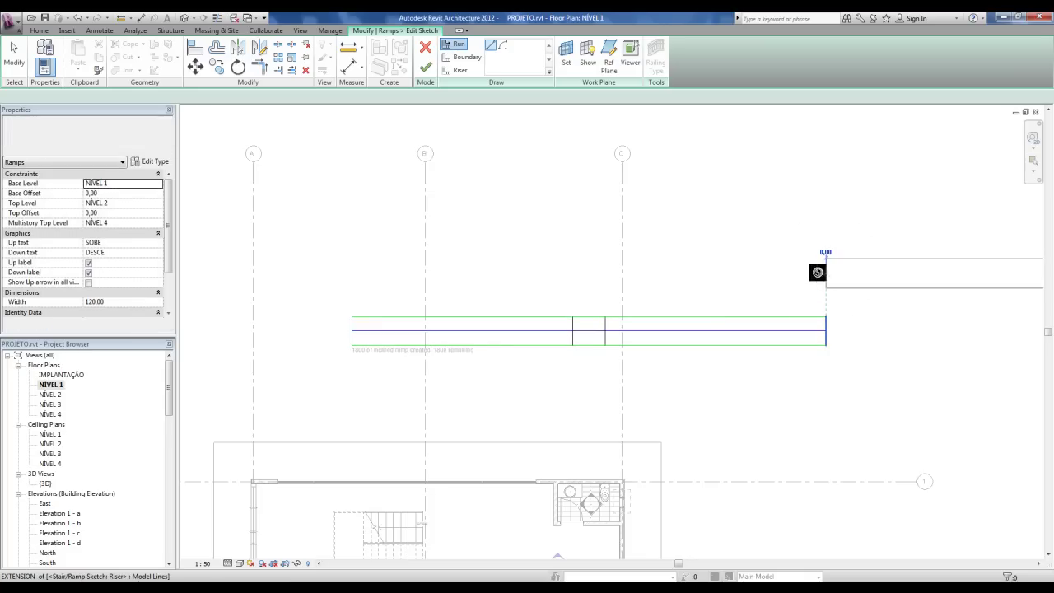
pyautogui.click(606, 274)
pyautogui.click(573, 275)
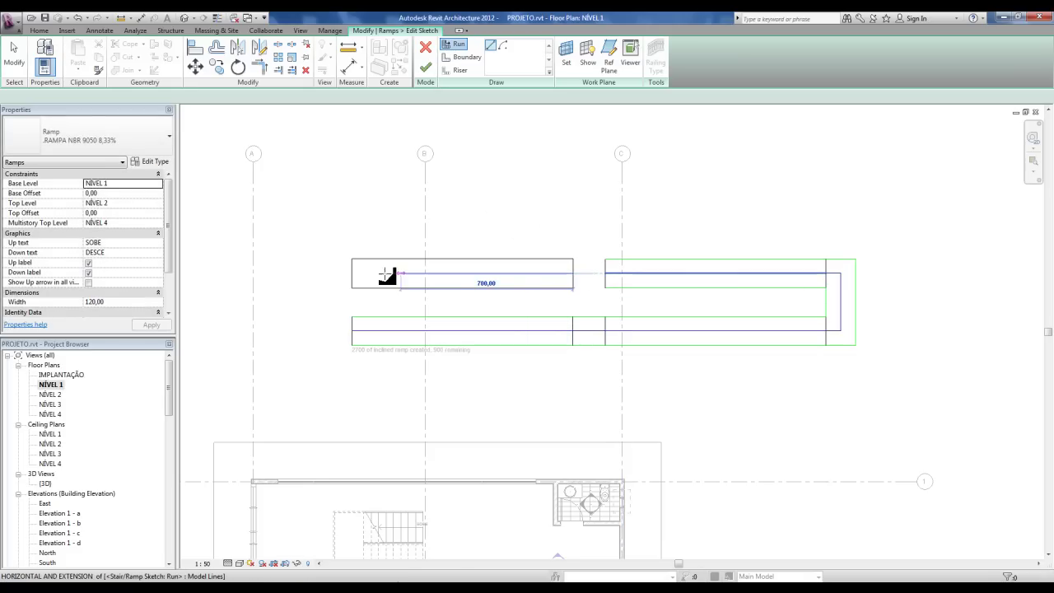
pyautogui.click(351, 275)
pyautogui.press('Escape')
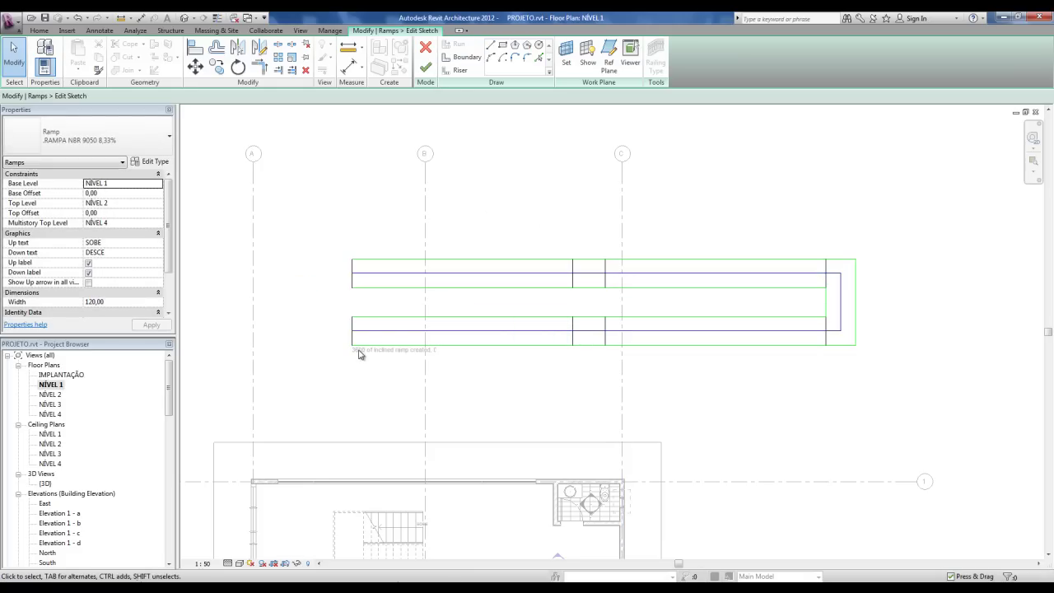
# Finish the switchback ramp sketch and inspect the multistory ramp beside the building in 3D.
pyautogui.scroll(2, 440, 358)
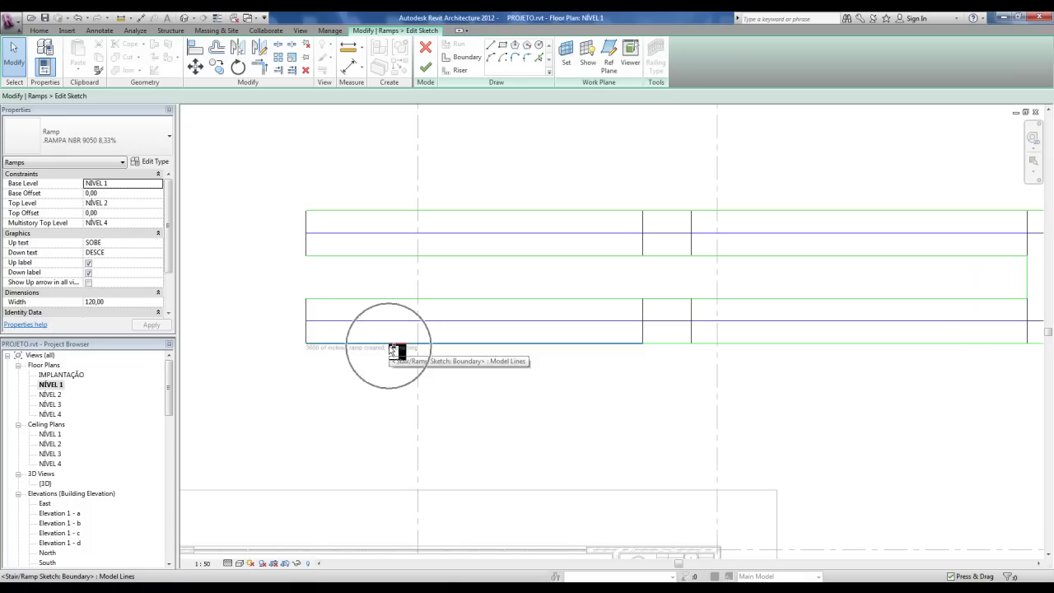
pyautogui.scroll(-2, 402, 421)
pyautogui.scroll(1, 546, 373)
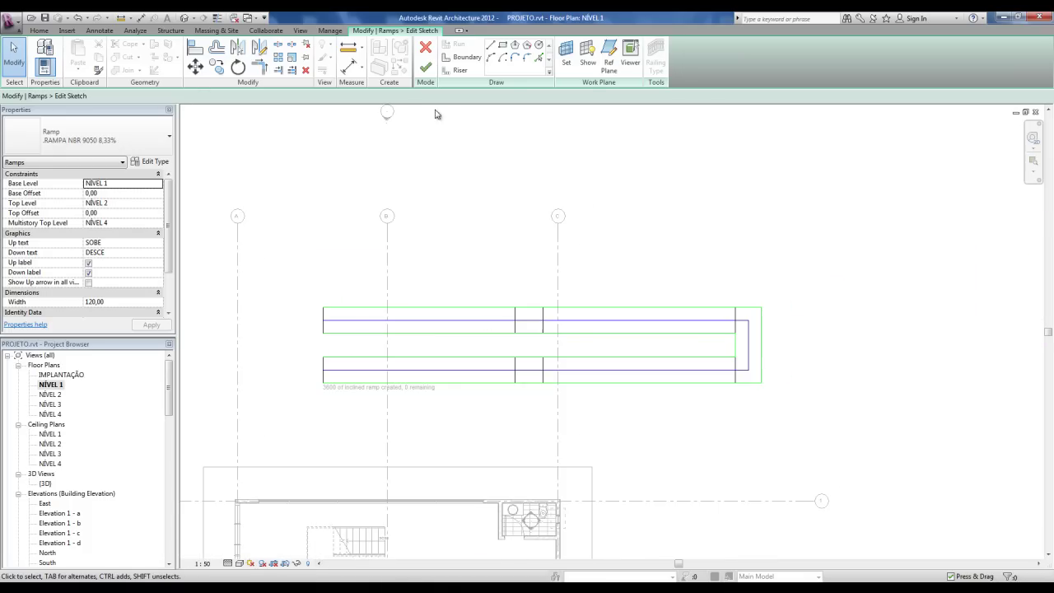
pyautogui.click(450, 217)
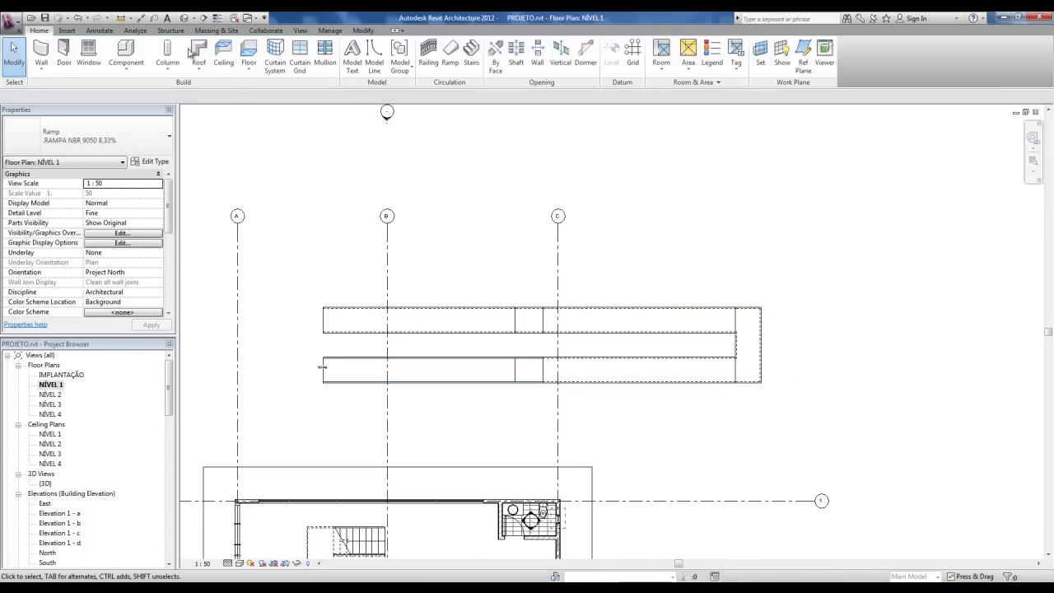
pyautogui.click(184, 18)
pyautogui.keyDown('shift'); pyautogui.moveTo(485, 402); pyautogui.dragTo(667, 442, button='middle'); pyautogui.keyUp('shift')
pyautogui.scroll(4, 666, 441)
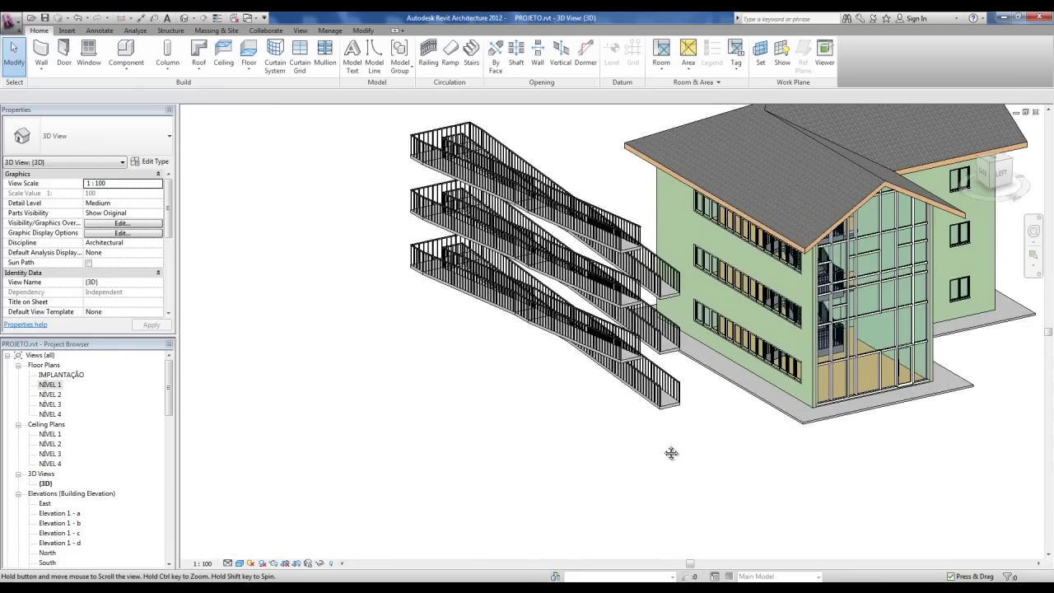
pyautogui.click(668, 423)
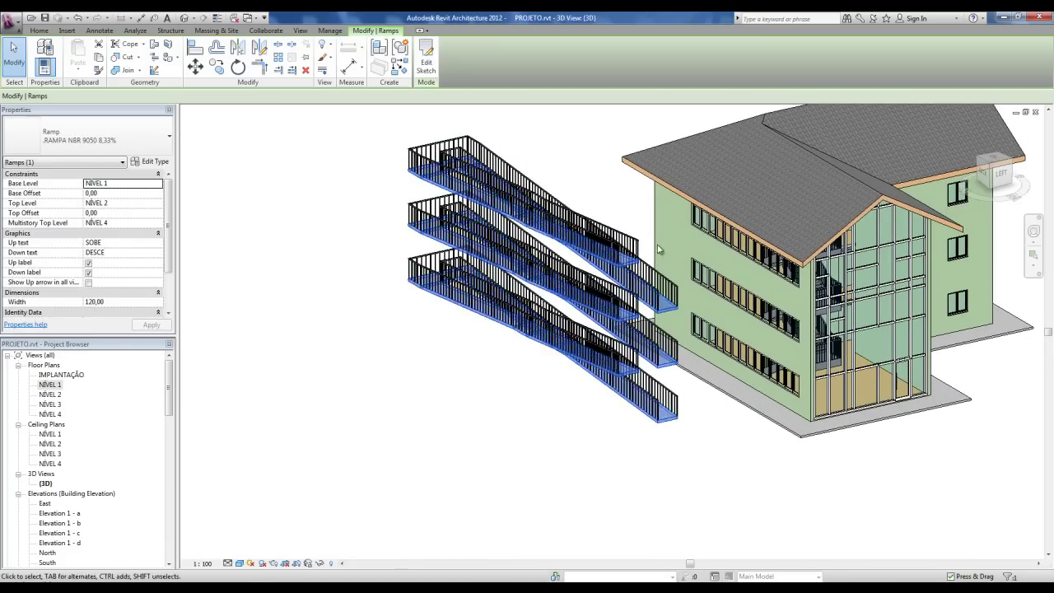
pyautogui.click(281, 326)
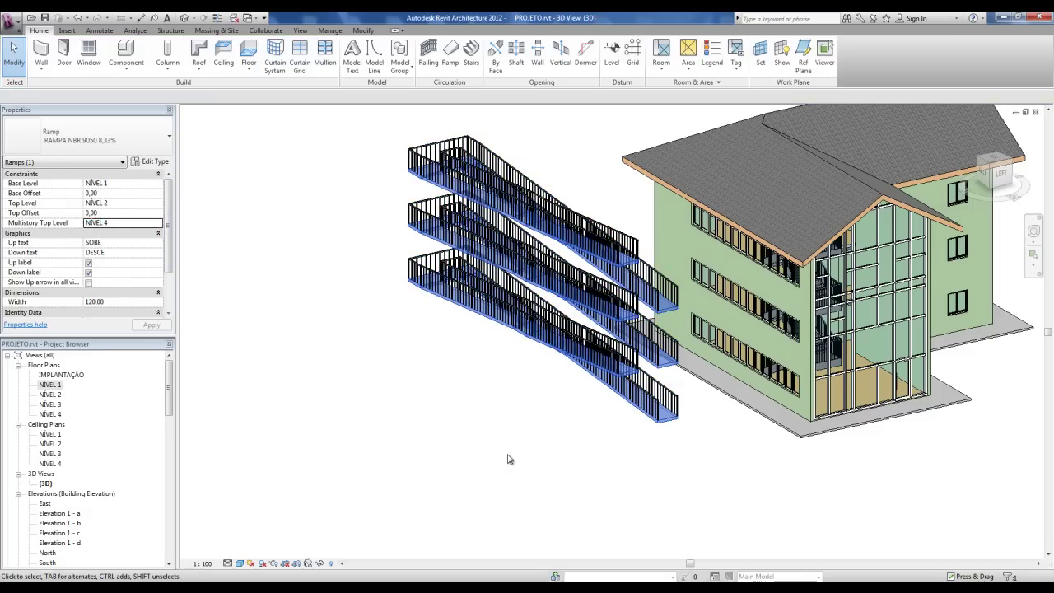
pyautogui.keyDown('shift'); pyautogui.moveTo(616, 443); pyautogui.dragTo(712, 464, button='middle'); pyautogui.keyUp('shift')
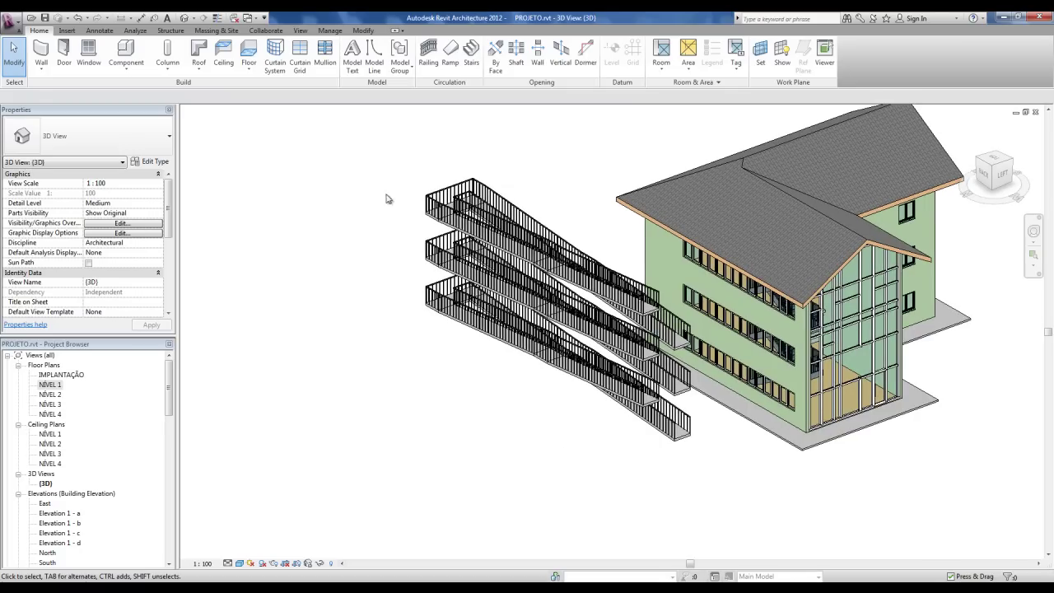
# Try the ramp without its outer and inner railings, and undo the deletions.
pyautogui.click(433, 190)
pyautogui.press('Delete')
pyautogui.click(457, 198)
pyautogui.press('Delete')
pyautogui.moveTo(431, 479); pyautogui.dragTo(411, 467, button='middle')
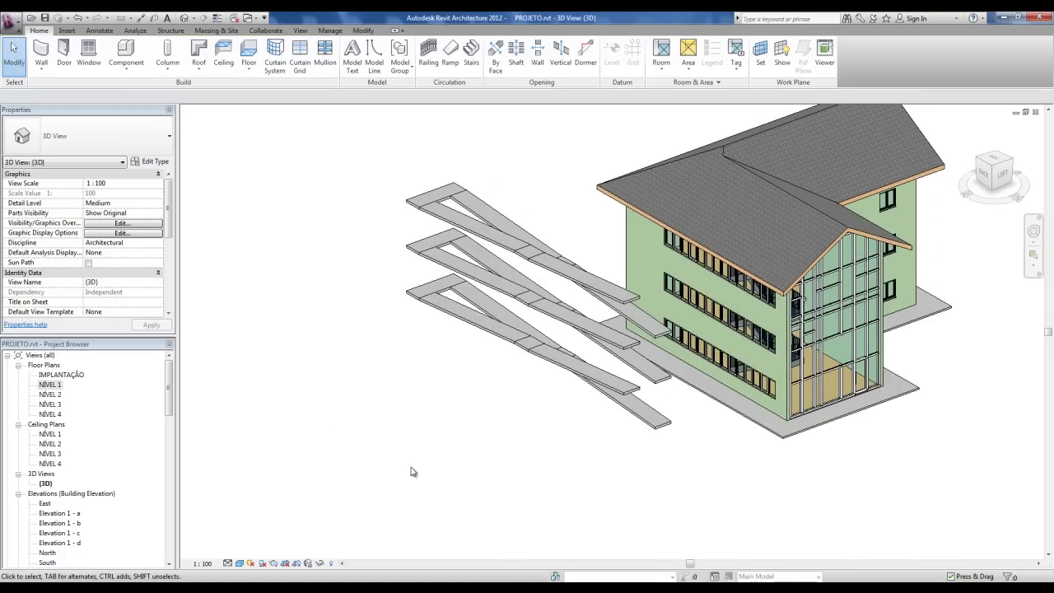
pyautogui.hotkey('ctrl', 'z')
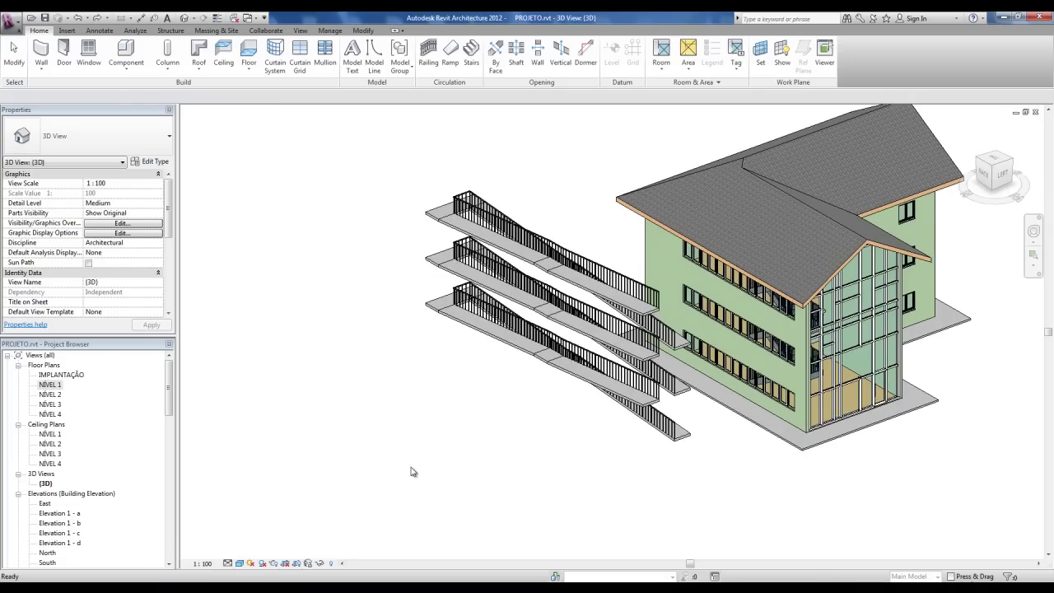
# In the NÍVEL 1 floor plan, sketch a rectangular Generic 150mm floor boundary of about 24 m² on the empty ground beyond grid A.
pyautogui.scroll(-2, 412, 470)
pyautogui.keyDown('shift'); pyautogui.moveTo(411, 470); pyautogui.dragTo(579, 439, button='middle'); pyautogui.keyUp('shift')
pyautogui.doubleClick(50, 385)
pyautogui.moveTo(649, 425); pyautogui.dragTo(753, 313, button='middle')
pyautogui.scroll(-2, 624, 362)
pyautogui.moveTo(635, 394); pyautogui.dragTo(625, 400, button='middle')
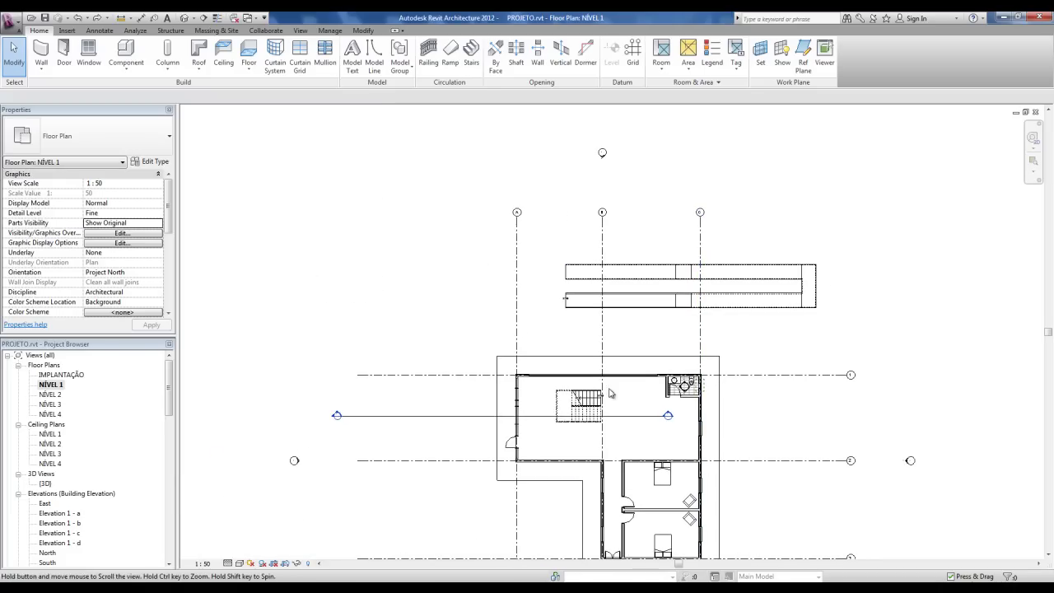
pyautogui.scroll(3, 466, 288)
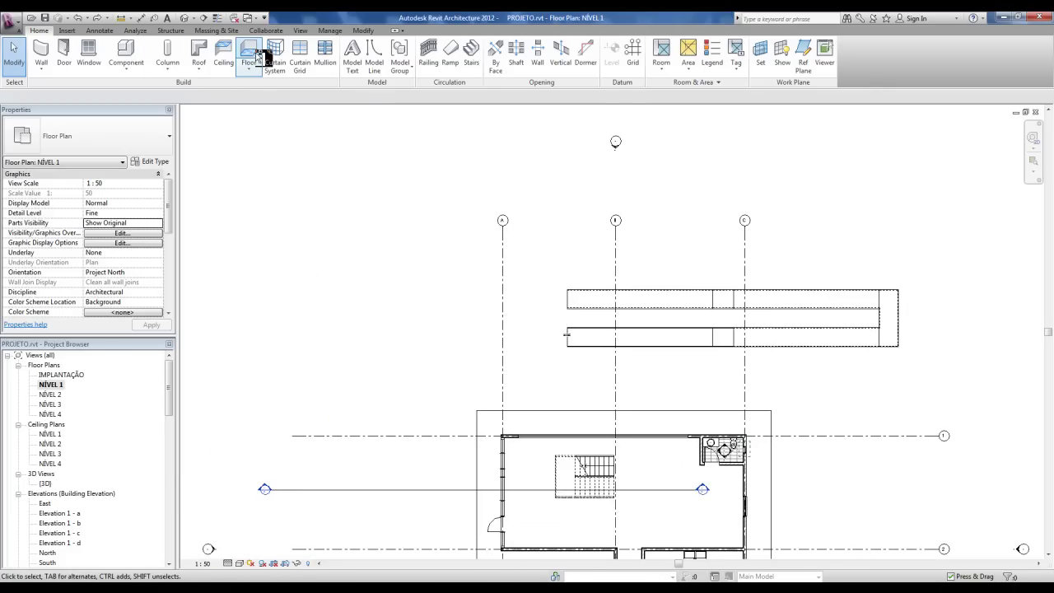
pyautogui.click(250, 55)
pyautogui.click(517, 45)
pyautogui.click(356, 248)
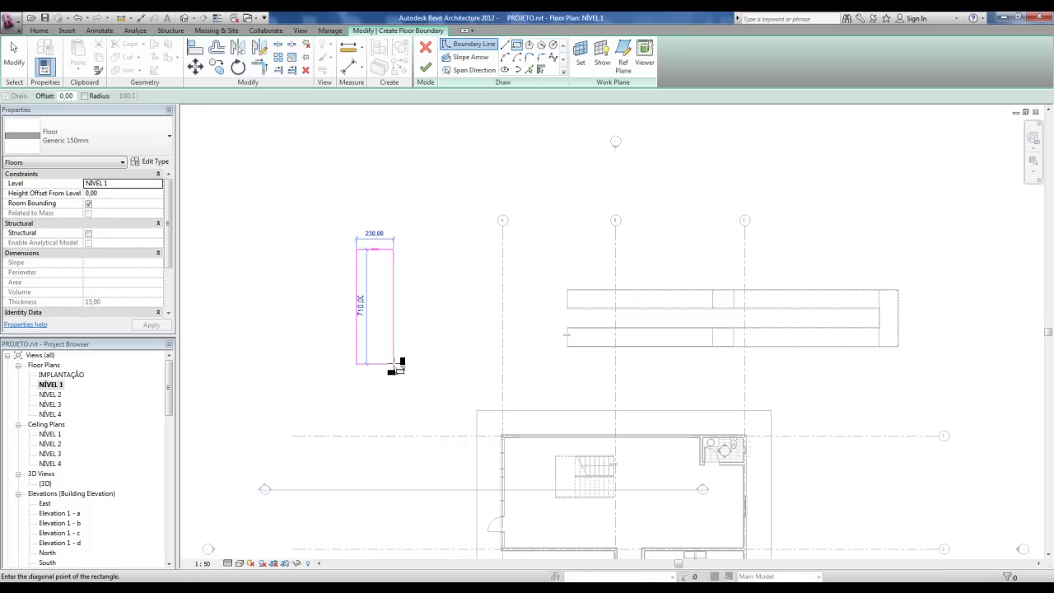
pyautogui.click(409, 367)
pyautogui.press('Escape')
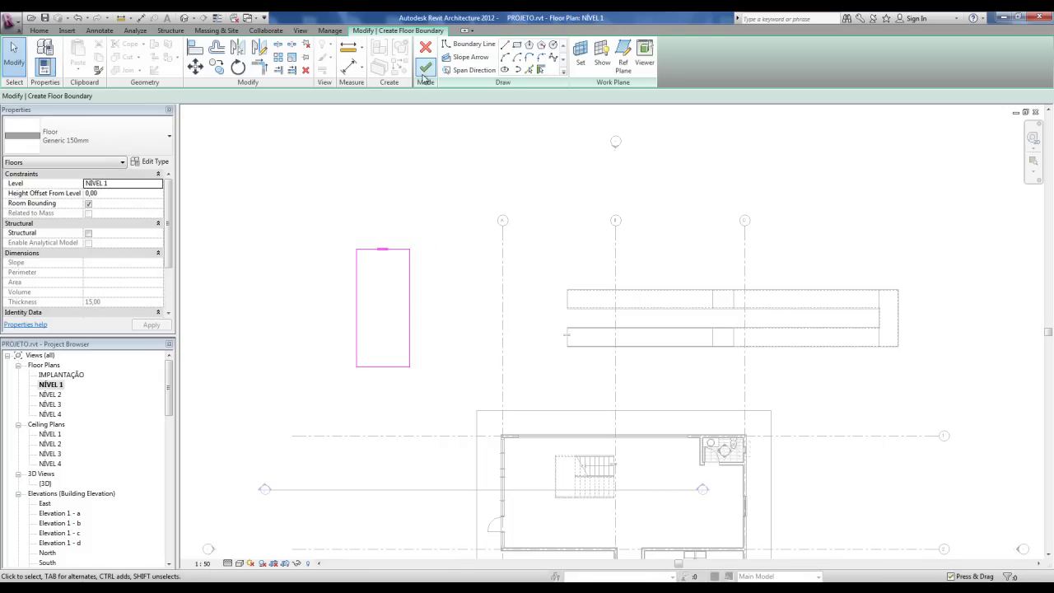
# Finish the floor boundary and view the new rectangular slab up close in 3D.
pyautogui.click(422, 71)
pyautogui.press('3')
pyautogui.press('d')
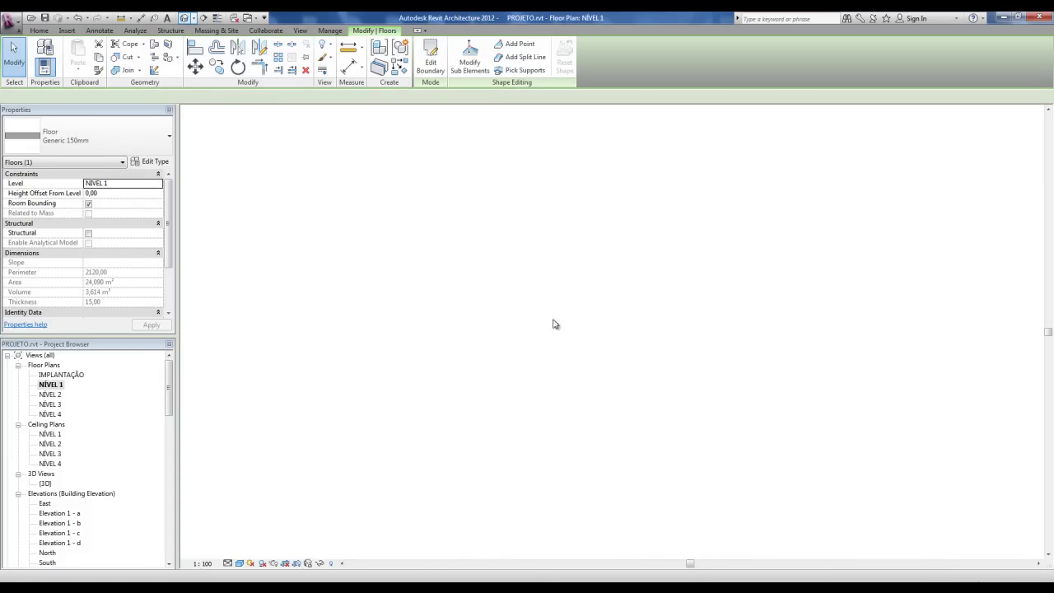
pyautogui.keyDown('shift'); pyautogui.moveTo(577, 319); pyautogui.dragTo(675, 317, button='middle'); pyautogui.keyUp('shift')
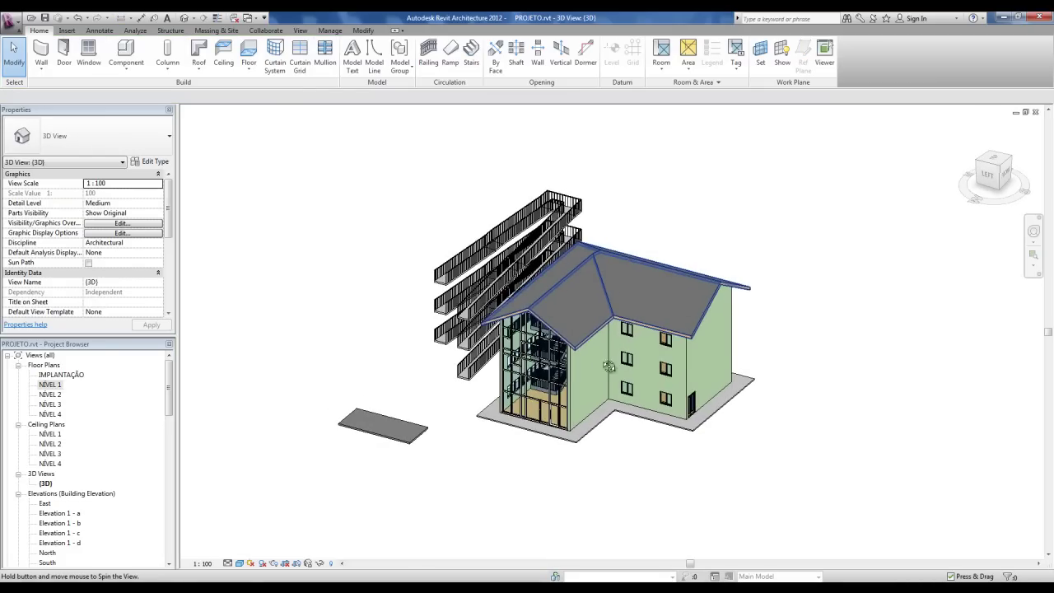
pyautogui.moveTo(529, 403); pyautogui.dragTo(653, 393, button='middle')
pyautogui.scroll(4, 504, 427)
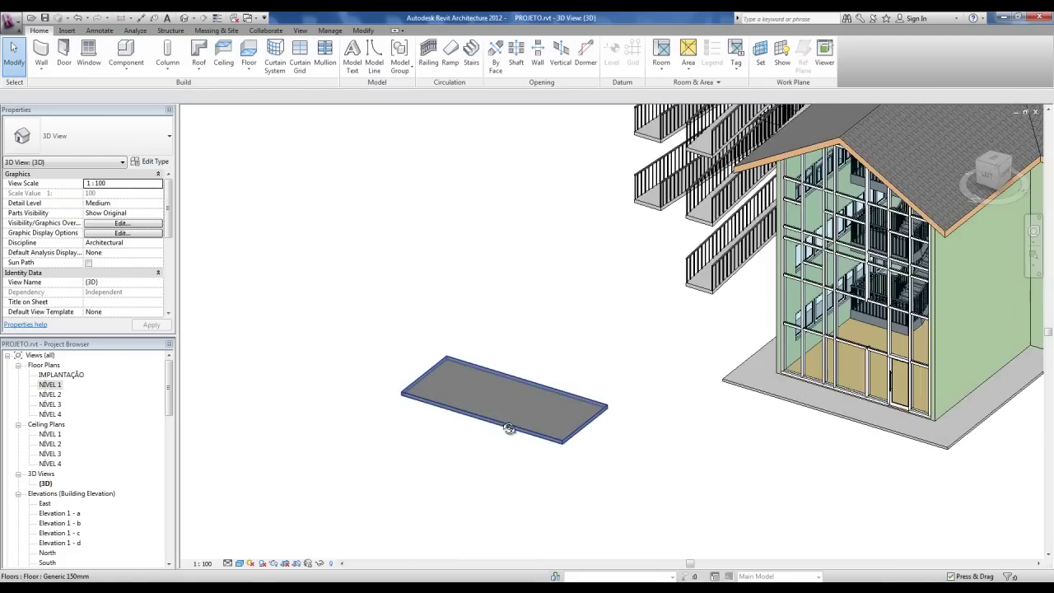
pyautogui.scroll(4, 486, 424)
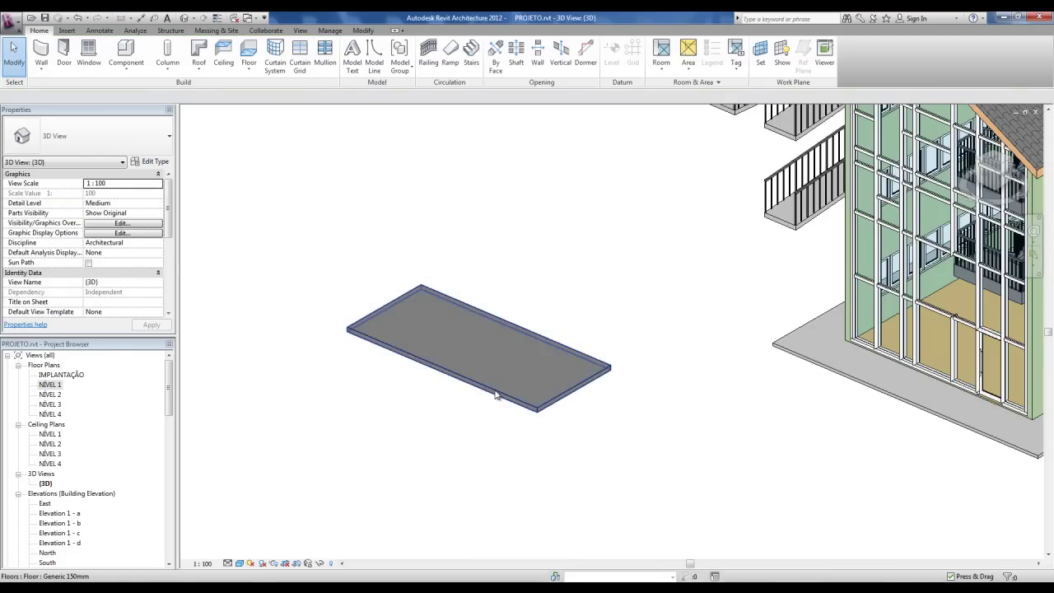
# Modify the floor's sub-elements, raising the short edge farther from the building to an elevation of 300.
pyautogui.click(495, 392)
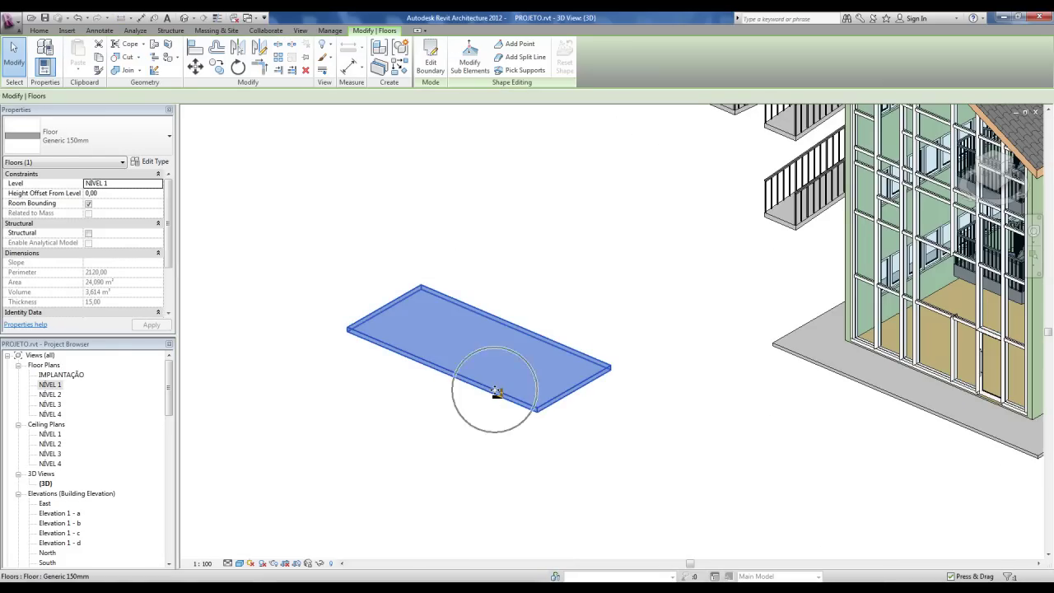
pyautogui.click(468, 68)
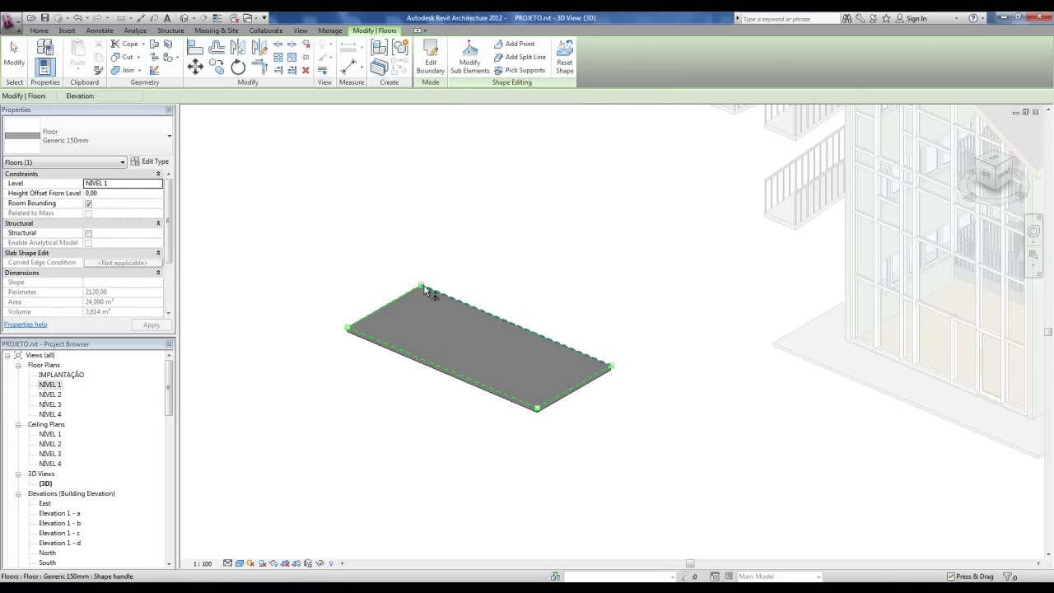
pyautogui.click(421, 288)
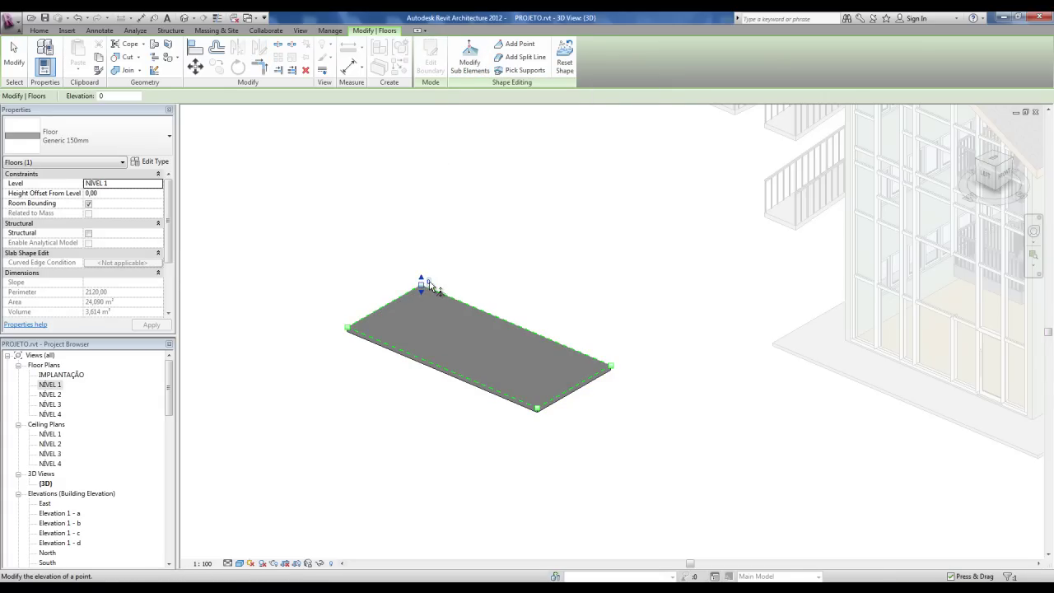
pyautogui.click(348, 329)
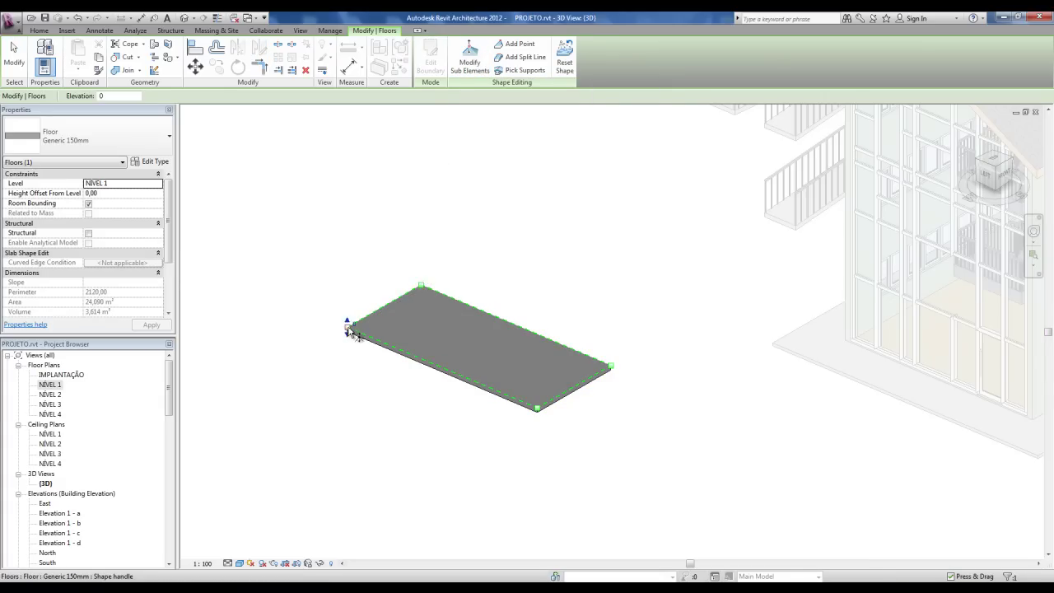
pyautogui.click(388, 309)
pyautogui.write('3')
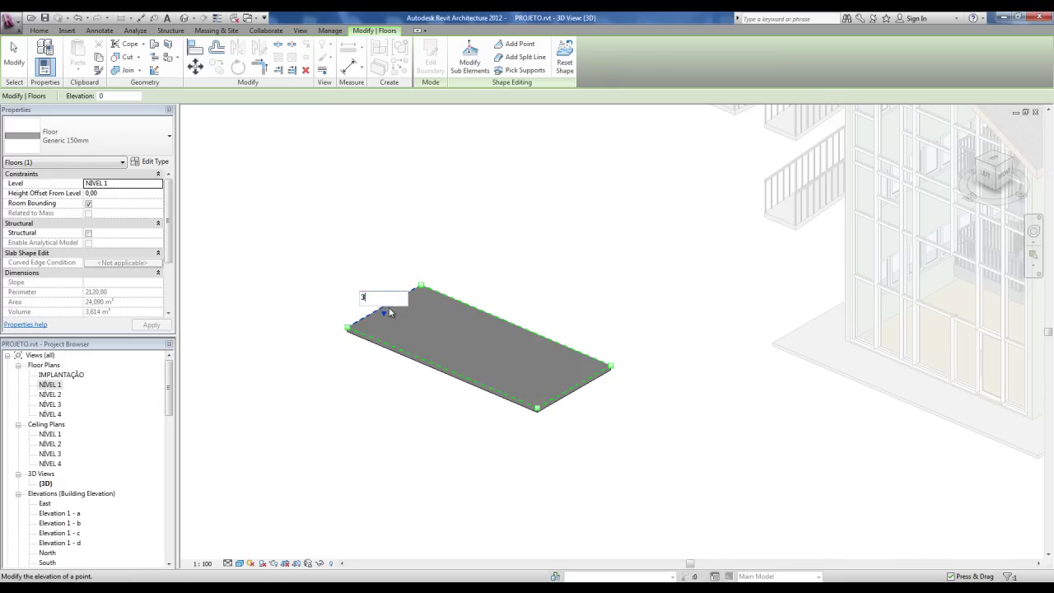
pyautogui.write('00')
pyautogui.press('Return')
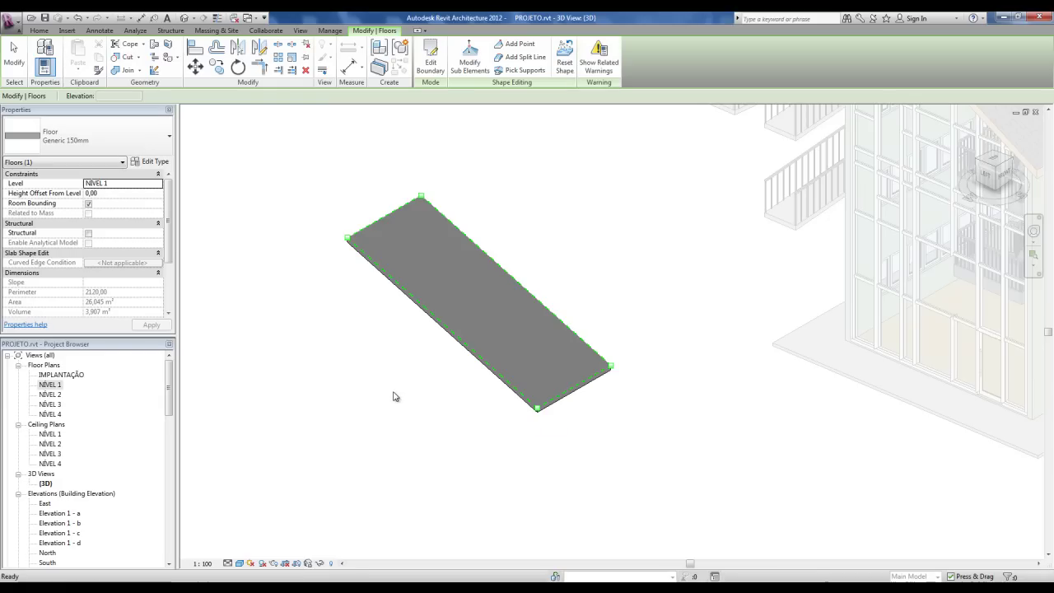
pyautogui.click(431, 473)
# Reset the shape of the sloped floor, removing its sub-element elevation edits.
pyautogui.keyDown('shift'); pyautogui.moveTo(553, 506); pyautogui.dragTo(431, 384, button='middle'); pyautogui.keyUp('shift')
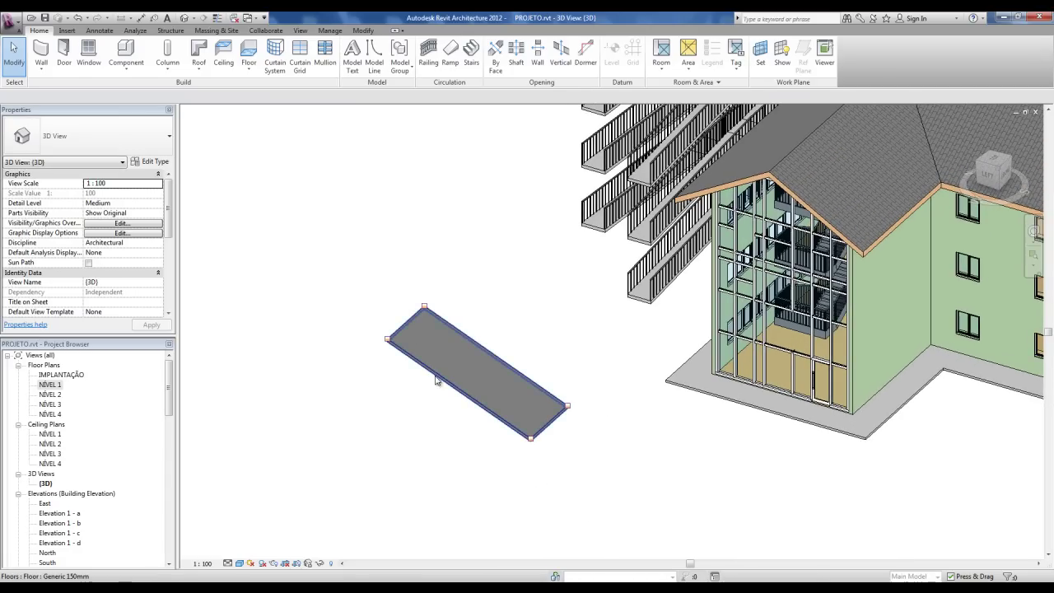
pyautogui.click(381, 349)
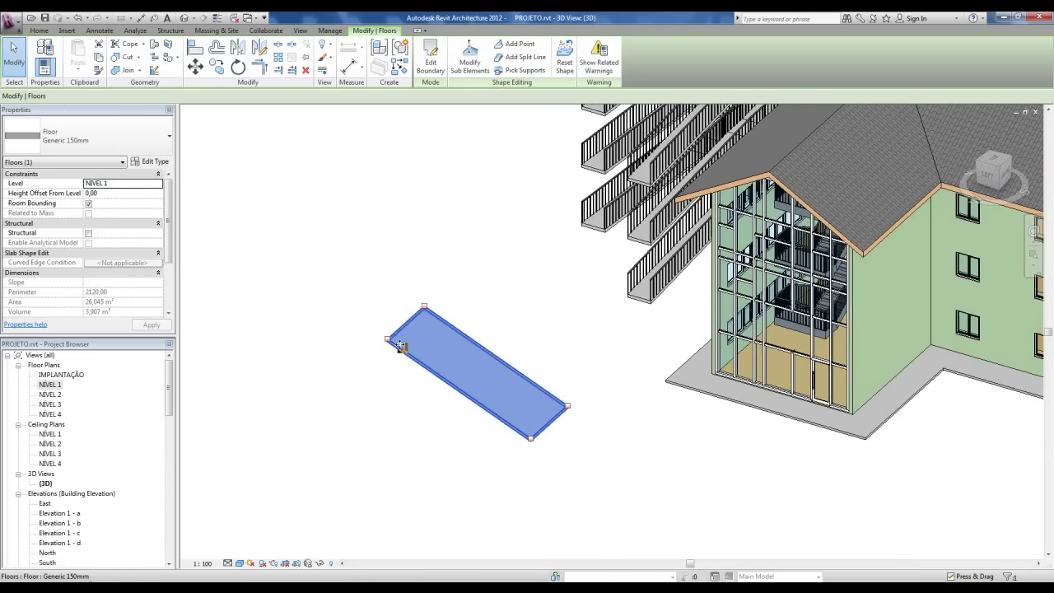
pyautogui.scroll(2, 399, 347)
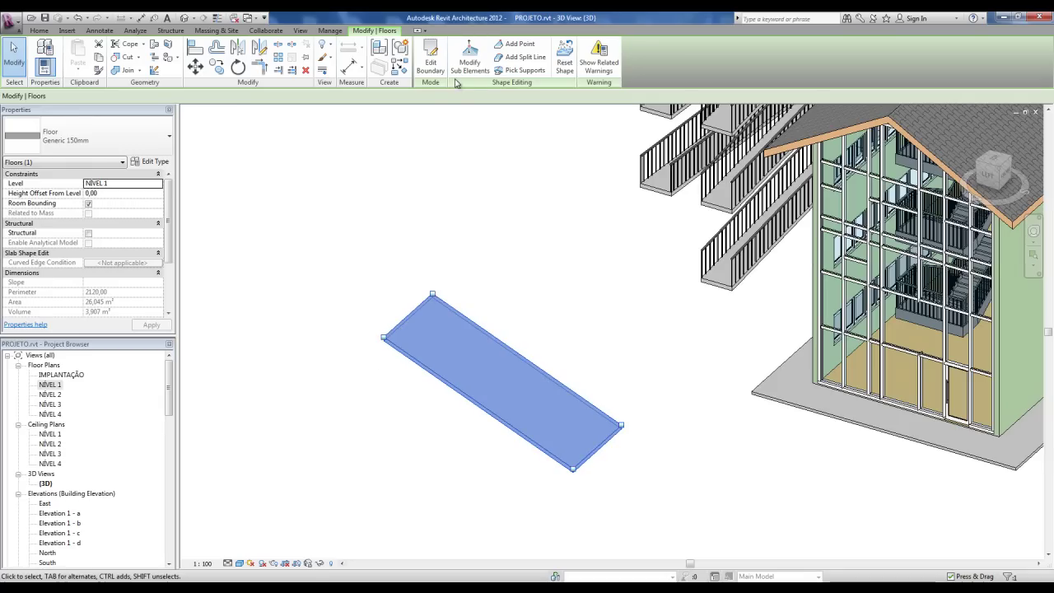
pyautogui.click(563, 64)
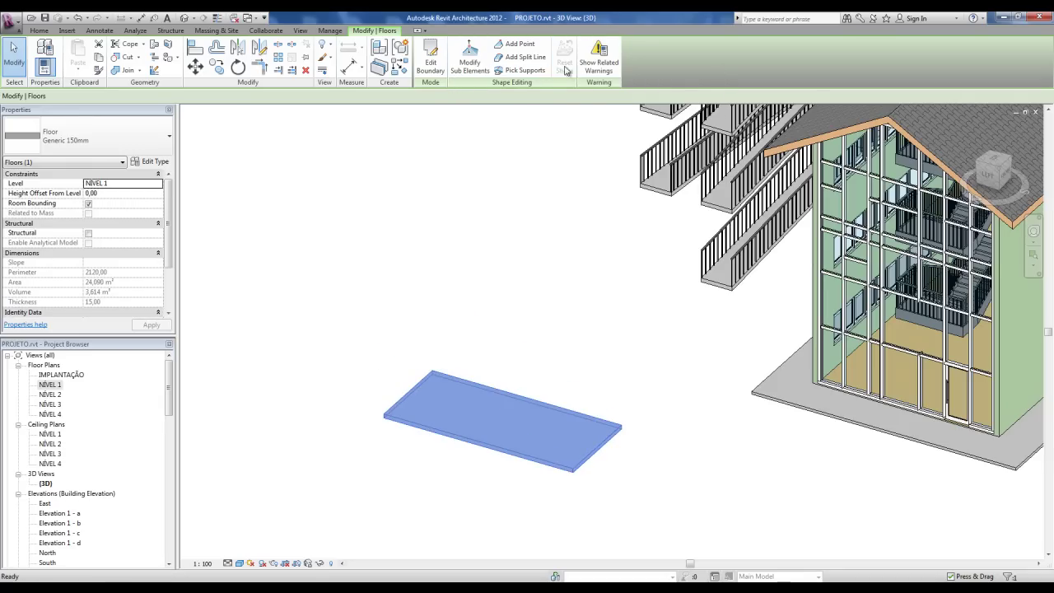
pyautogui.click(437, 475)
pyautogui.keyDown('shift'); pyautogui.moveTo(506, 469); pyautogui.dragTo(664, 469, button='middle'); pyautogui.keyUp('shift')
# Edit the floor boundary and add a slope arrow from the midpoint of the short edge nearest the building to the opposite edge's midpoint.
pyautogui.click(664, 466)
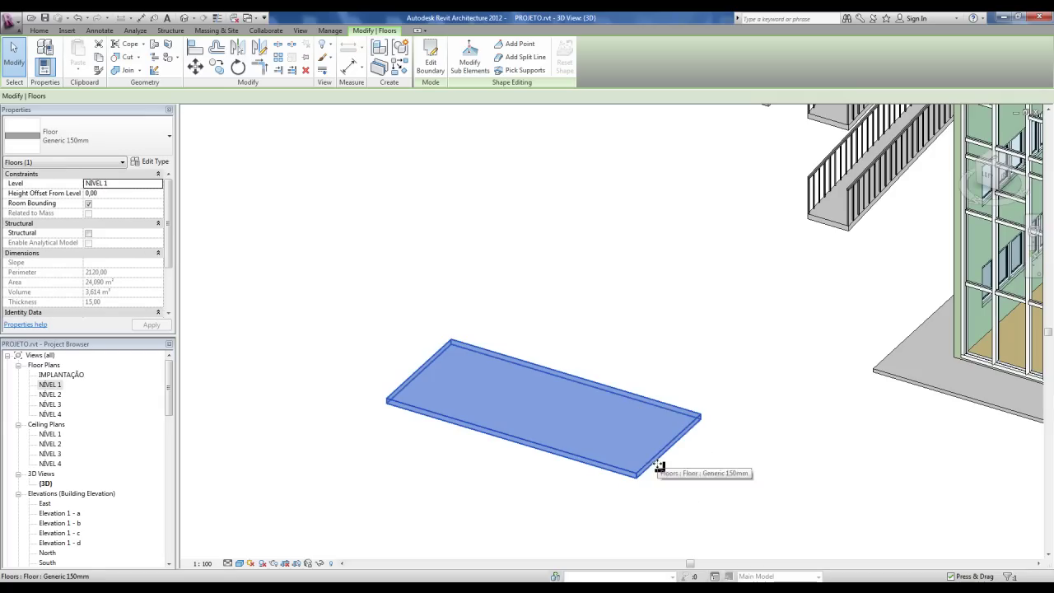
pyautogui.click(432, 68)
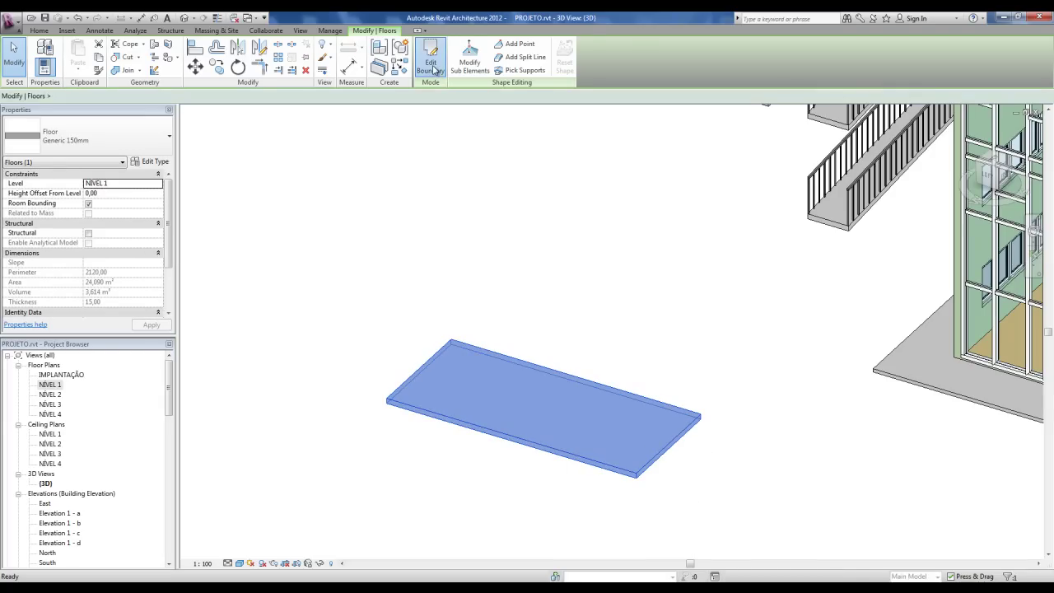
pyautogui.moveTo(586, 398)
pyautogui.mouseDown(button='middle')
pyautogui.moveTo(572, 386)
pyautogui.moveTo(546, 292)
pyautogui.mouseUp(button='middle')
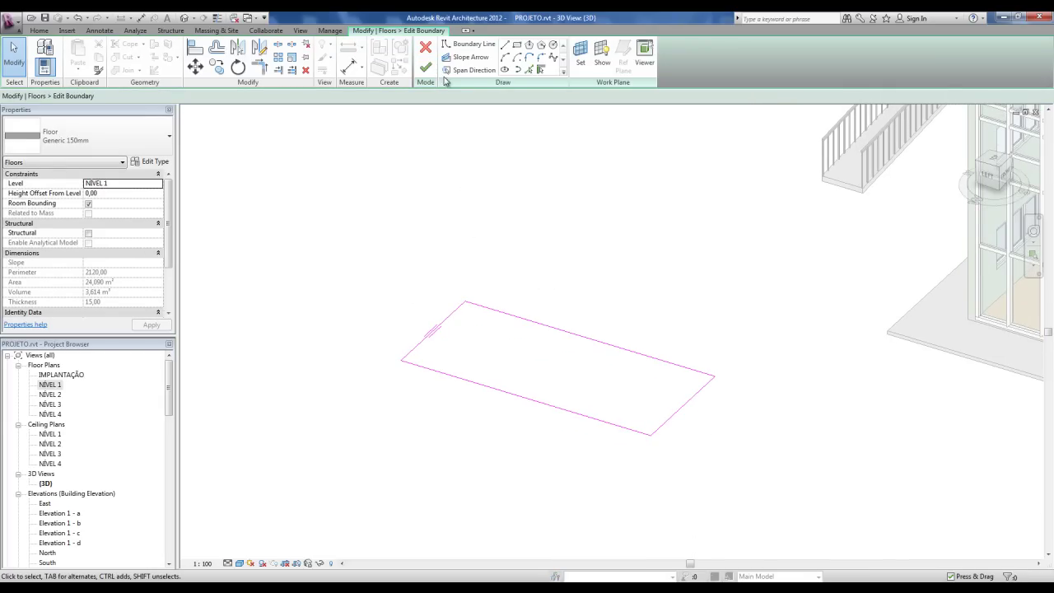
pyautogui.press('ctrl')
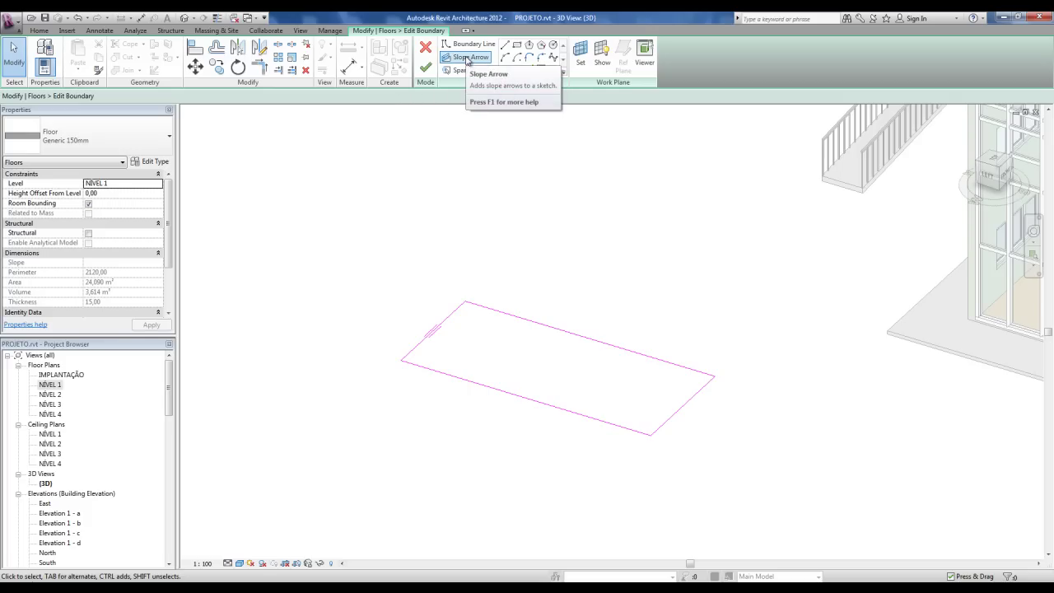
pyautogui.click(467, 57)
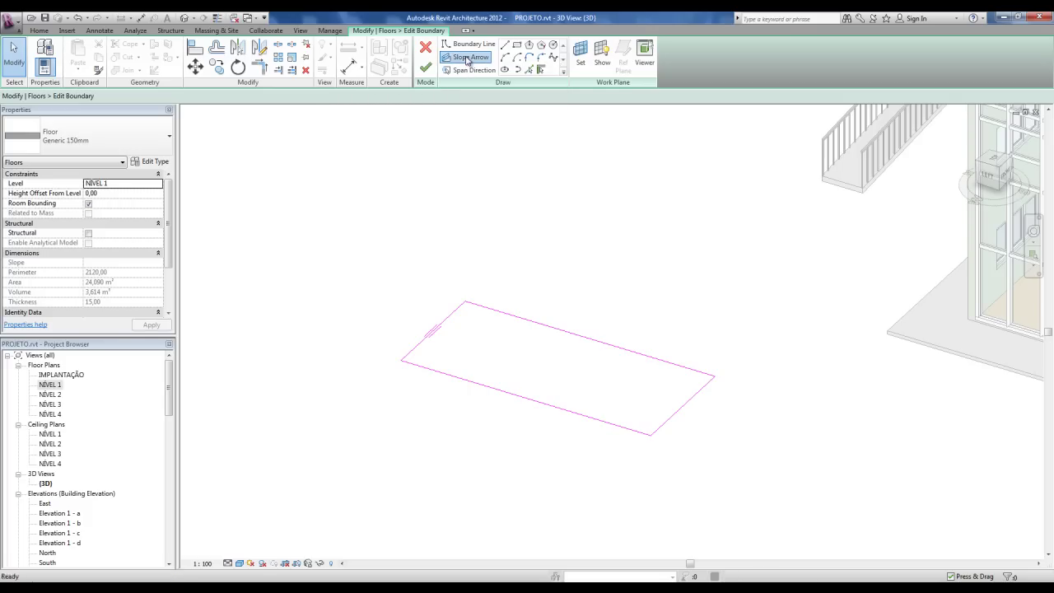
pyautogui.click(684, 406)
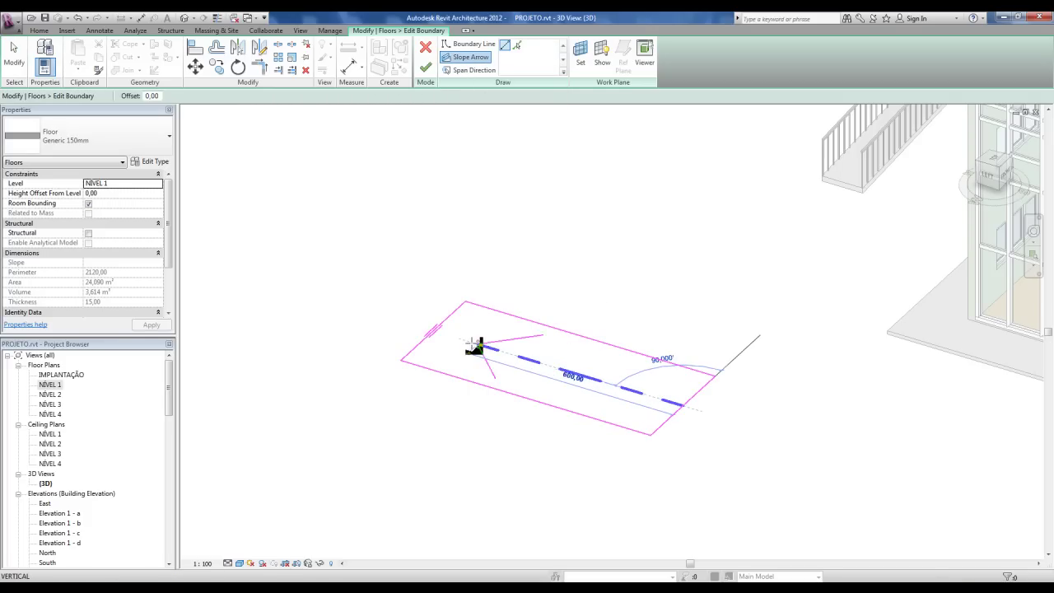
pyautogui.click(435, 332)
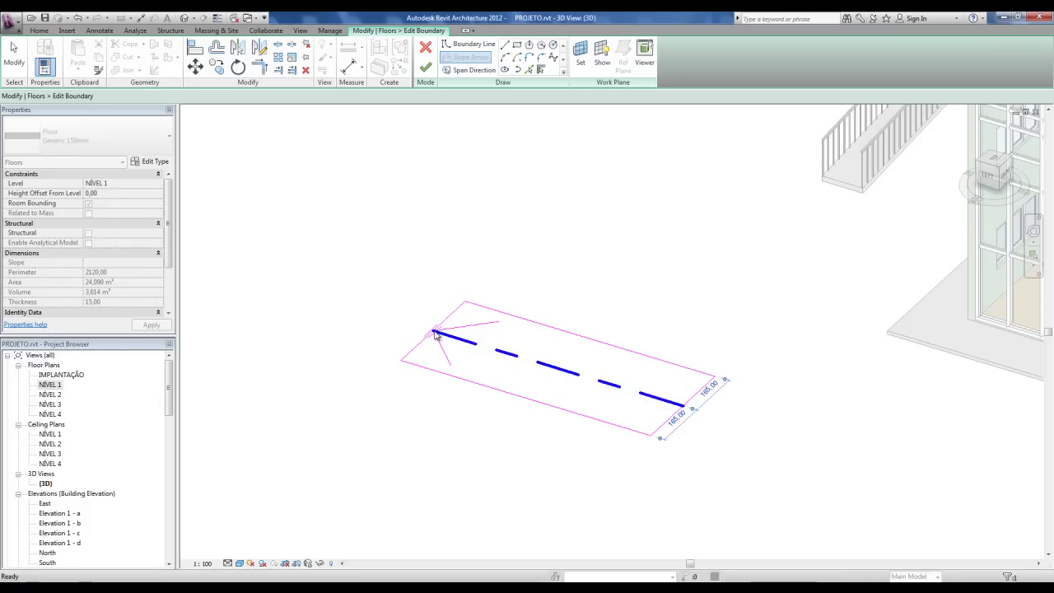
pyautogui.press('Escape')
pyautogui.press('Escape')
pyautogui.scroll(1, 572, 365)
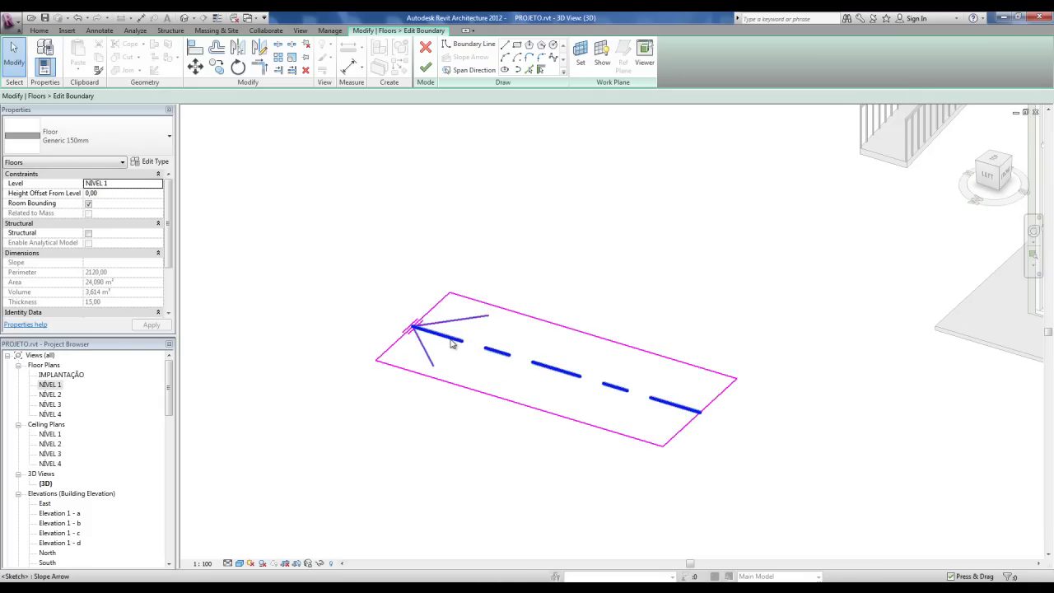
# Set the slope arrow to be specified by Slope, with a 25% slope and a height offset at tail of 0.
pyautogui.click(451, 344)
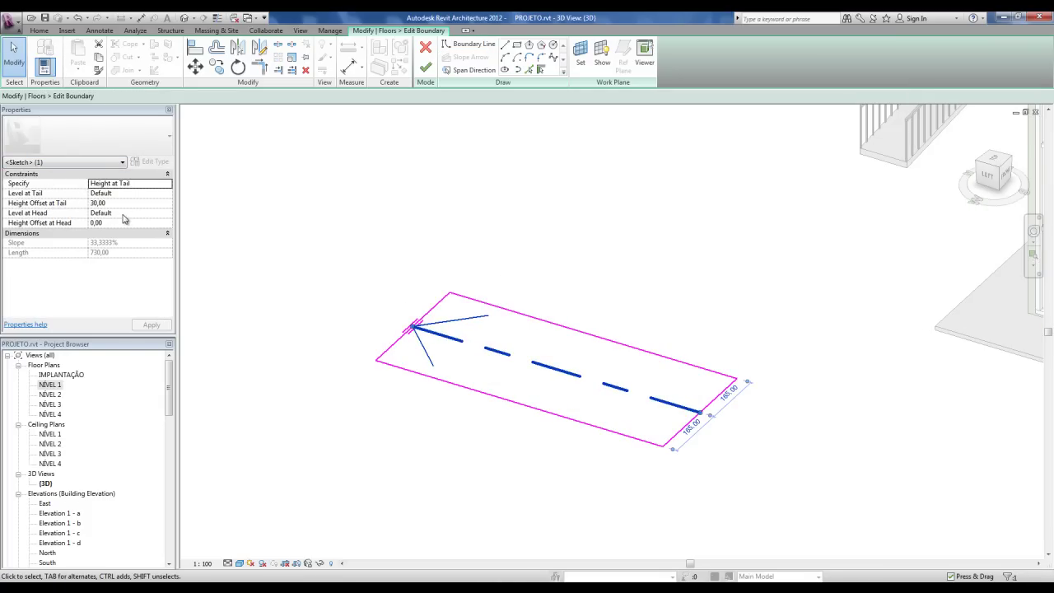
pyautogui.click(166, 188)
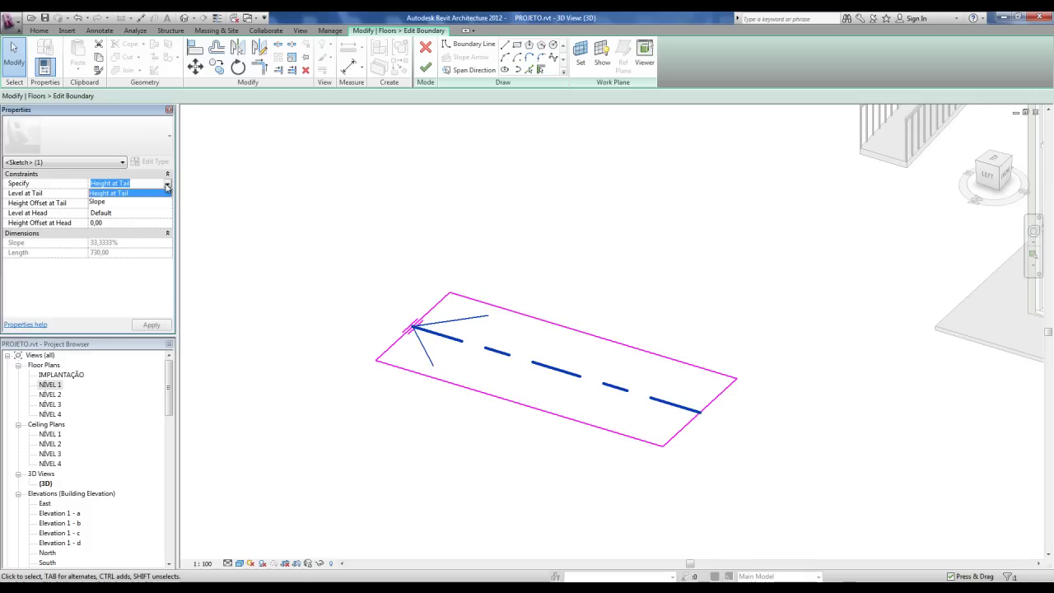
pyautogui.click(104, 201)
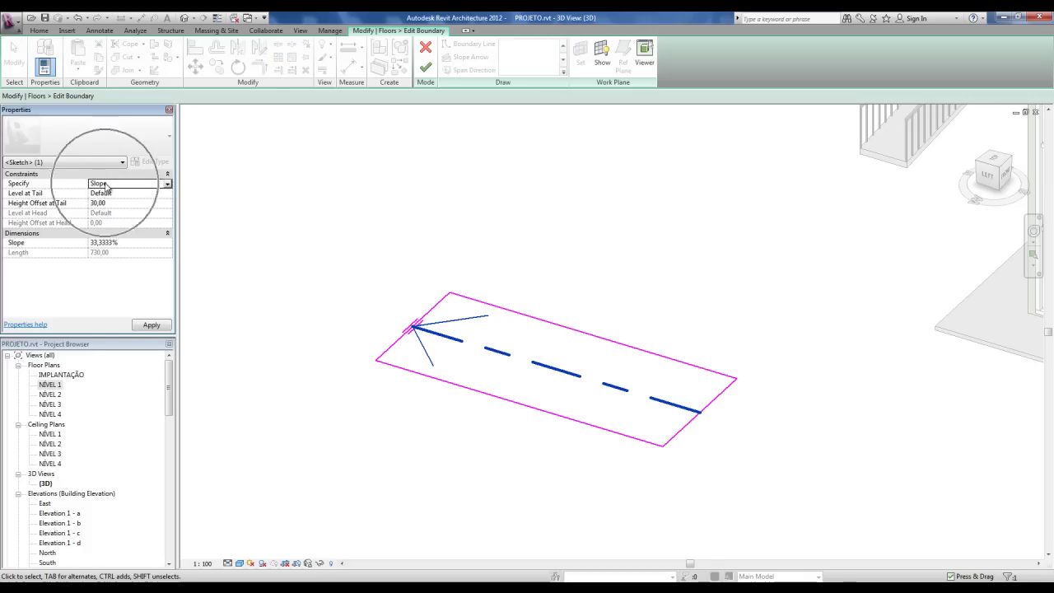
pyautogui.click(106, 184)
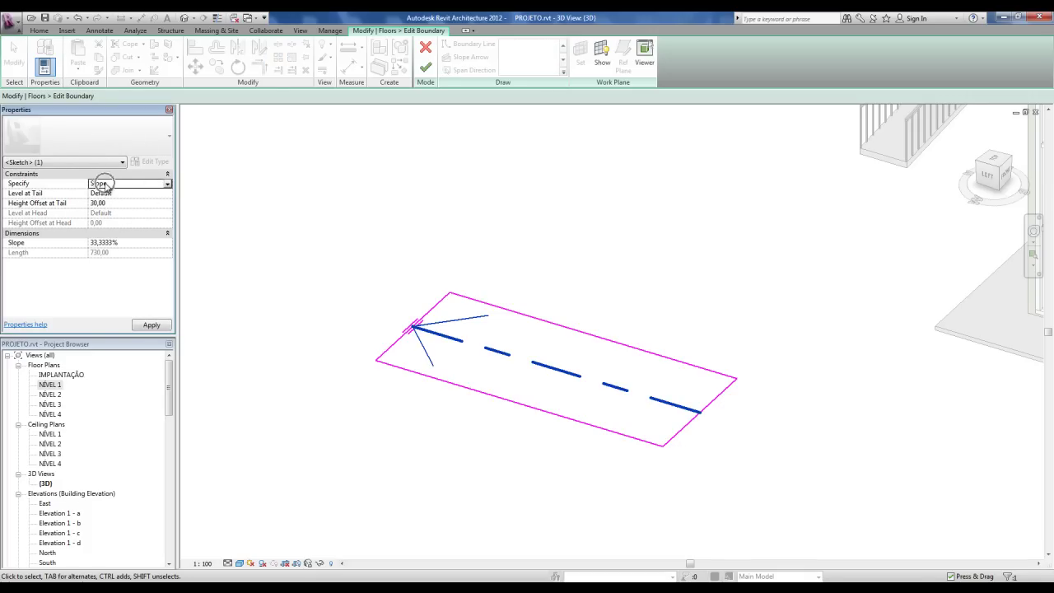
pyautogui.click(168, 194)
pyautogui.click(168, 196)
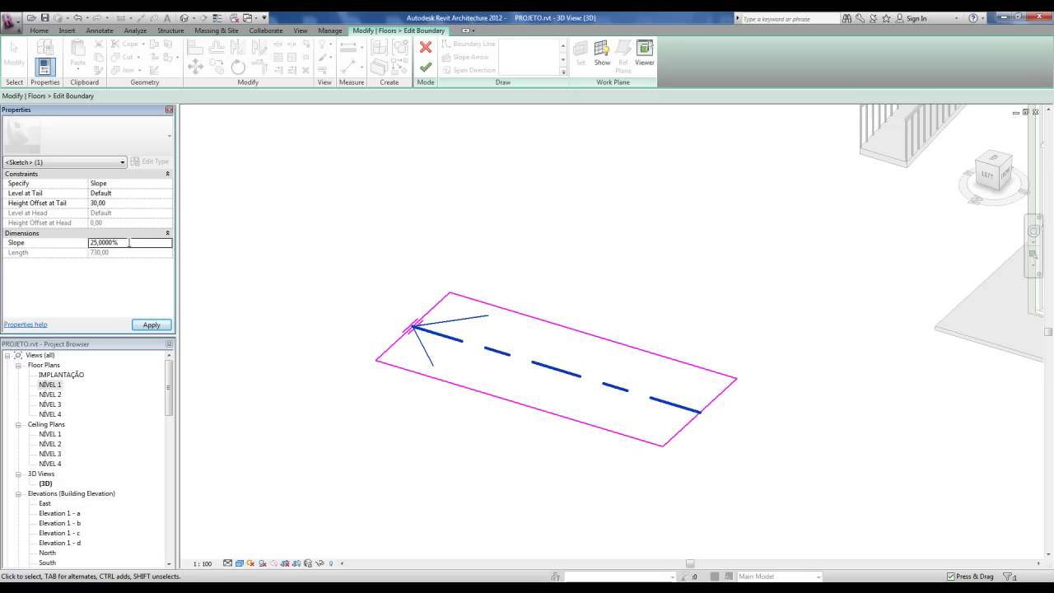
pyautogui.click(129, 242)
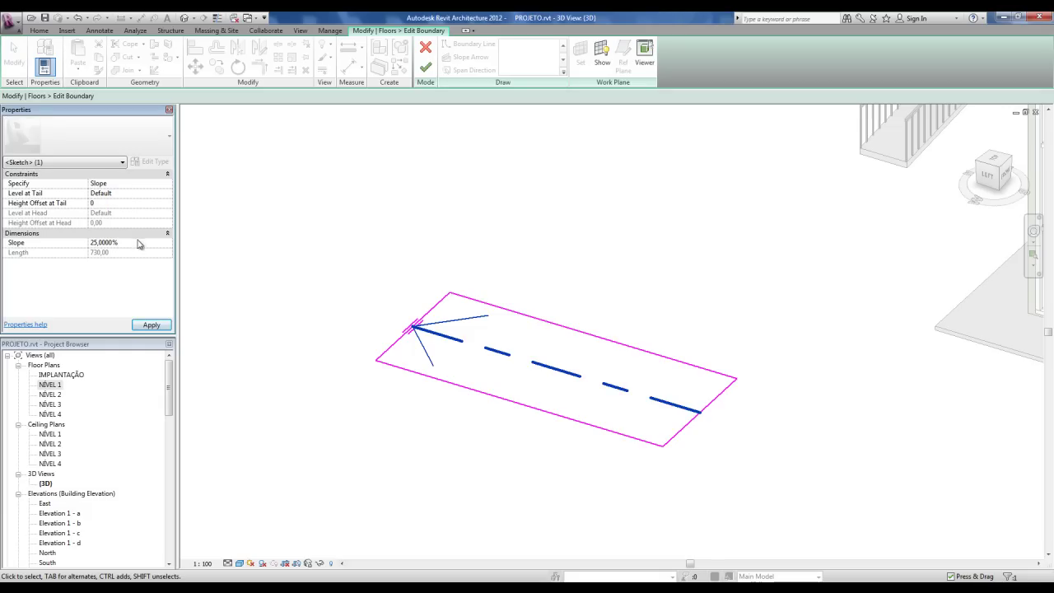
pyautogui.click(115, 203)
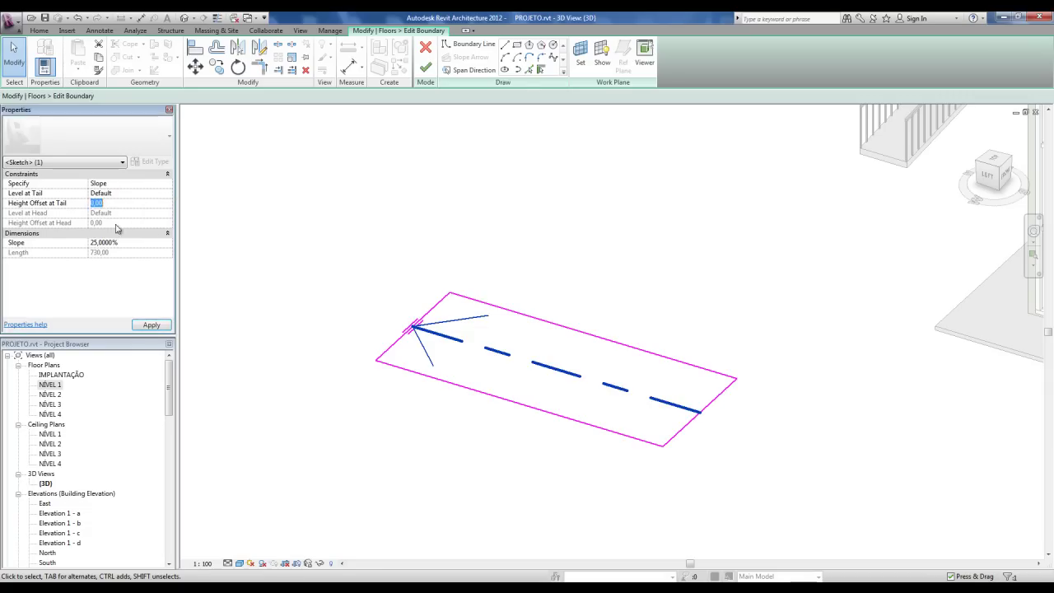
pyautogui.click(235, 286)
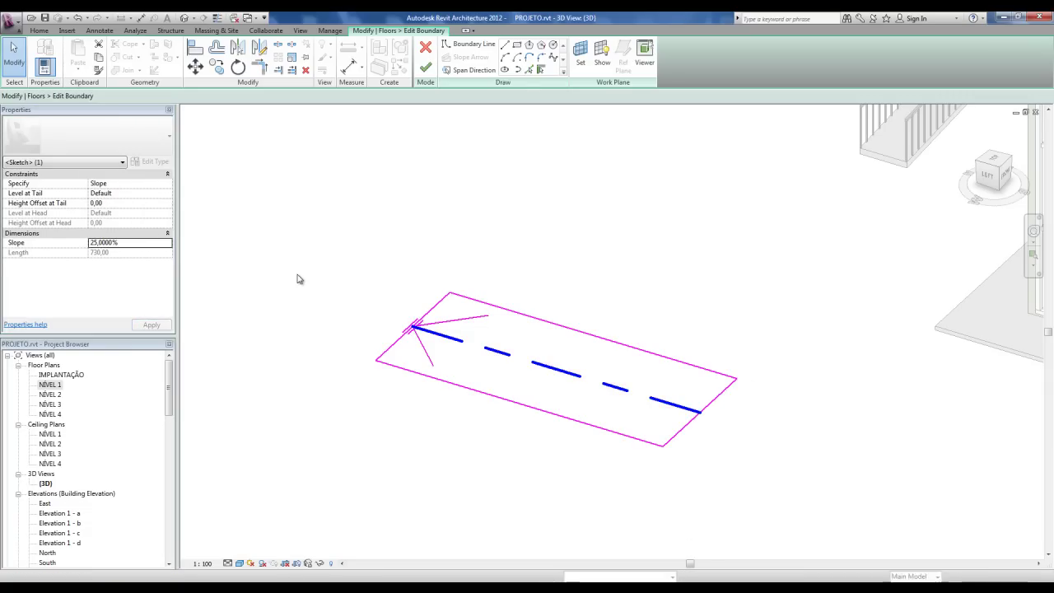
# Finish the floor boundary edit and view the sloped slab in 3D beside the building.
pyautogui.click(425, 67)
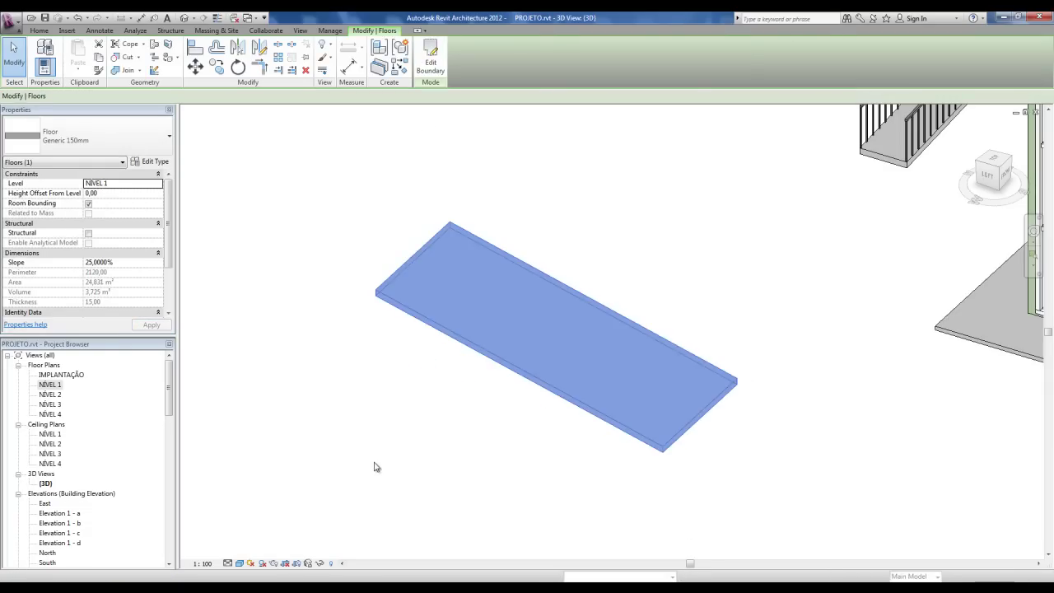
pyautogui.click(402, 440)
pyautogui.keyDown('shift'); pyautogui.moveTo(403, 439); pyautogui.dragTo(656, 461, button='middle'); pyautogui.keyUp('shift')
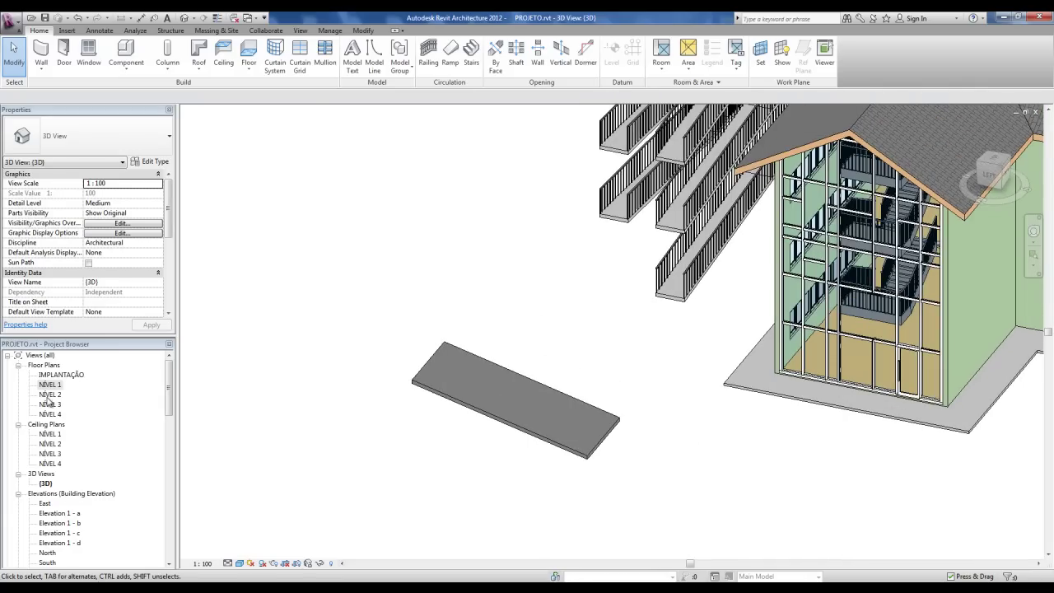
# In the NÍVEL 1 floor plan, cut a building section lengthwise through the sloped floor and open its view.
pyautogui.doubleClick(49, 386)
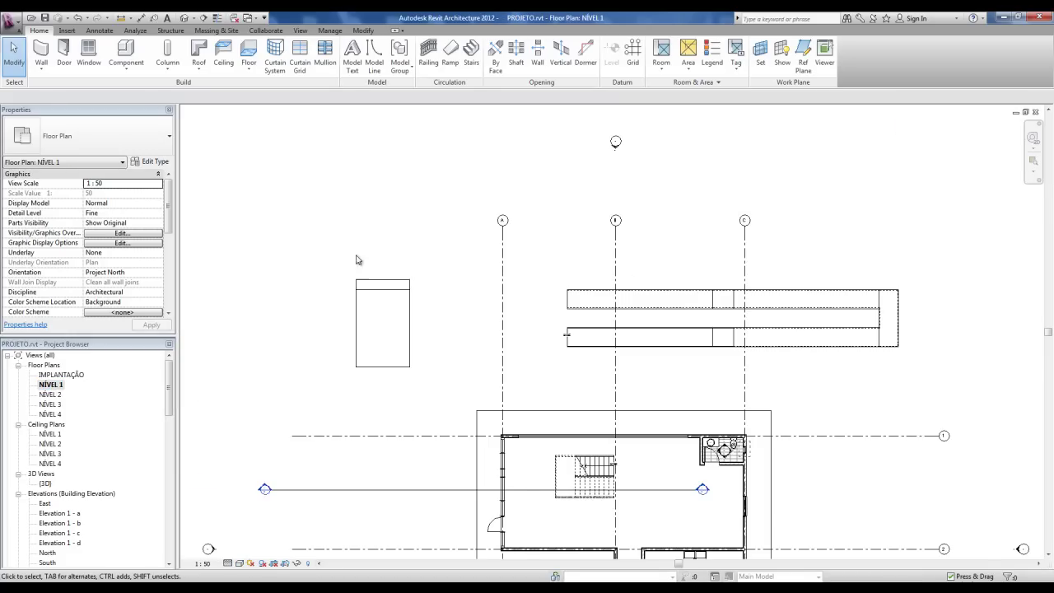
pyautogui.scroll(2, 358, 260)
pyautogui.click(201, 17)
pyautogui.click(403, 225)
pyautogui.click(404, 484)
pyautogui.press('Escape')
pyautogui.press('Escape')
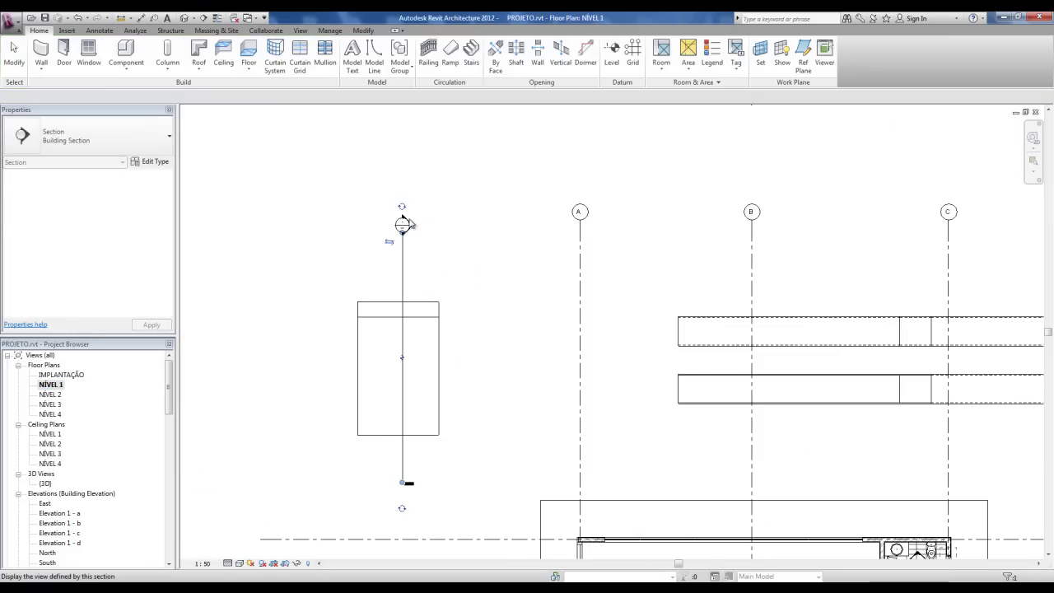
pyautogui.doubleClick(403, 224)
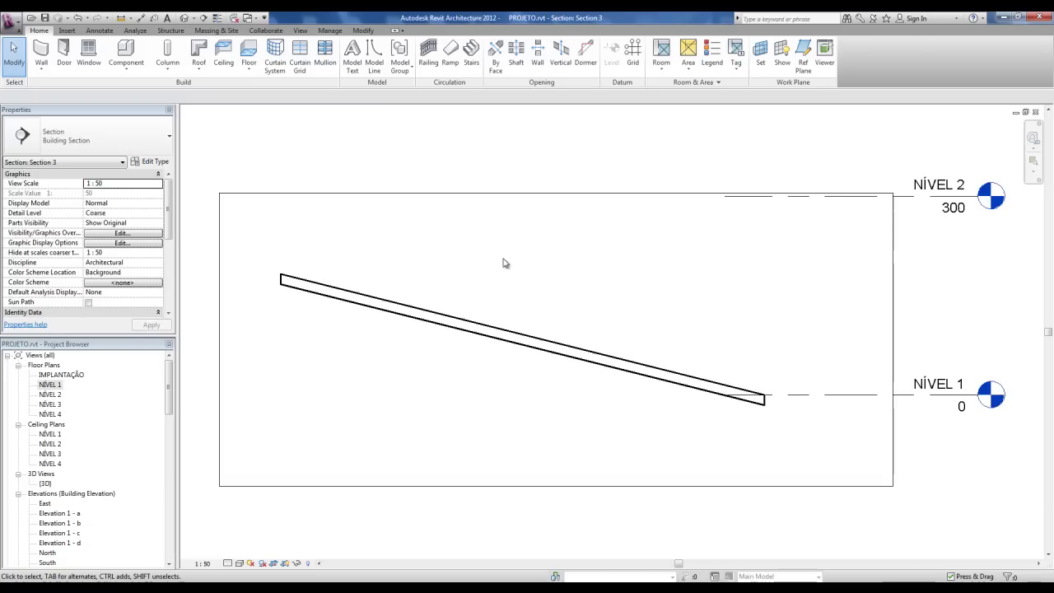
# Check the slope with detail lines, starting with 100 horizontally from the slab's low upper corner, and delete them.
pyautogui.scroll(3, 701, 397)
pyautogui.scroll(1, 701, 396)
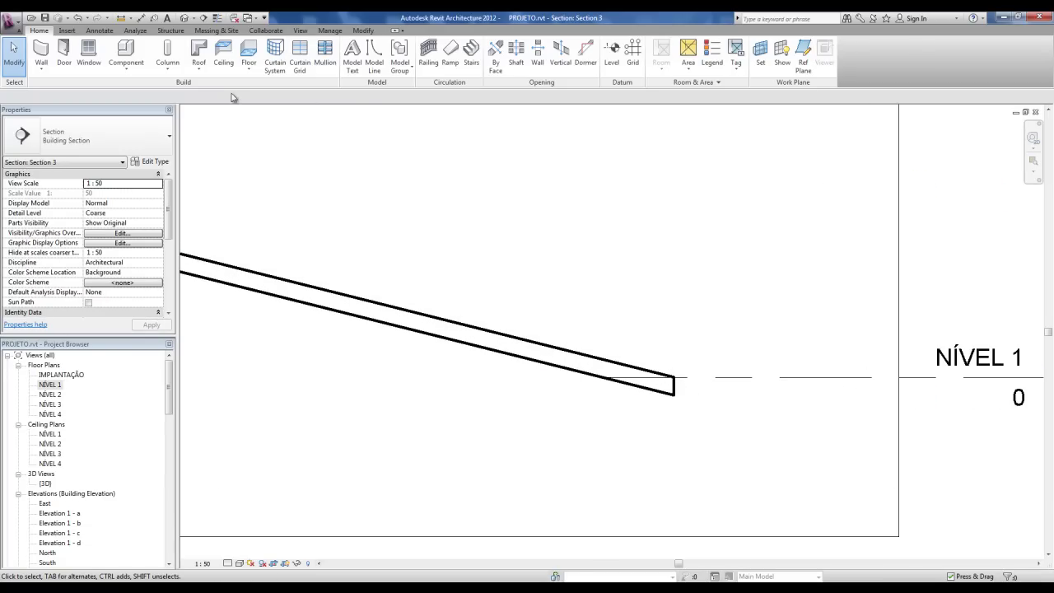
pyautogui.press('l')
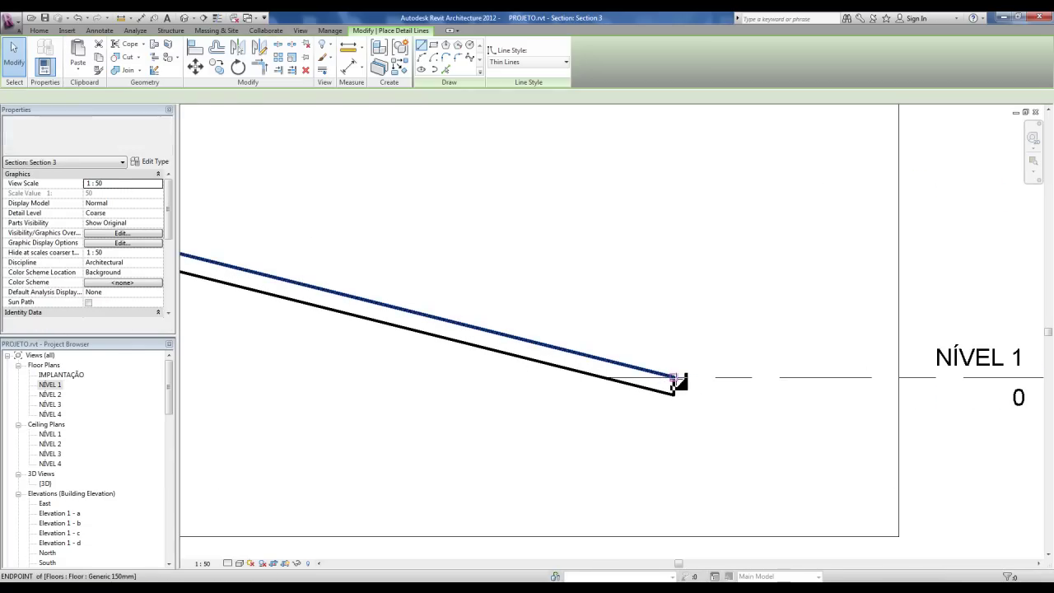
pyautogui.click(673, 377)
pyautogui.write('100')
pyautogui.press('Return')
pyautogui.click(558, 348)
pyautogui.press('Escape')
pyautogui.press('Escape')
pyautogui.scroll(1, 557, 348)
pyautogui.click(557, 348)
pyautogui.scroll(-2, 556, 402)
pyautogui.click(503, 308)
pyautogui.moveTo(541, 287); pyautogui.dragTo(717, 442)
pyautogui.press('Delete')
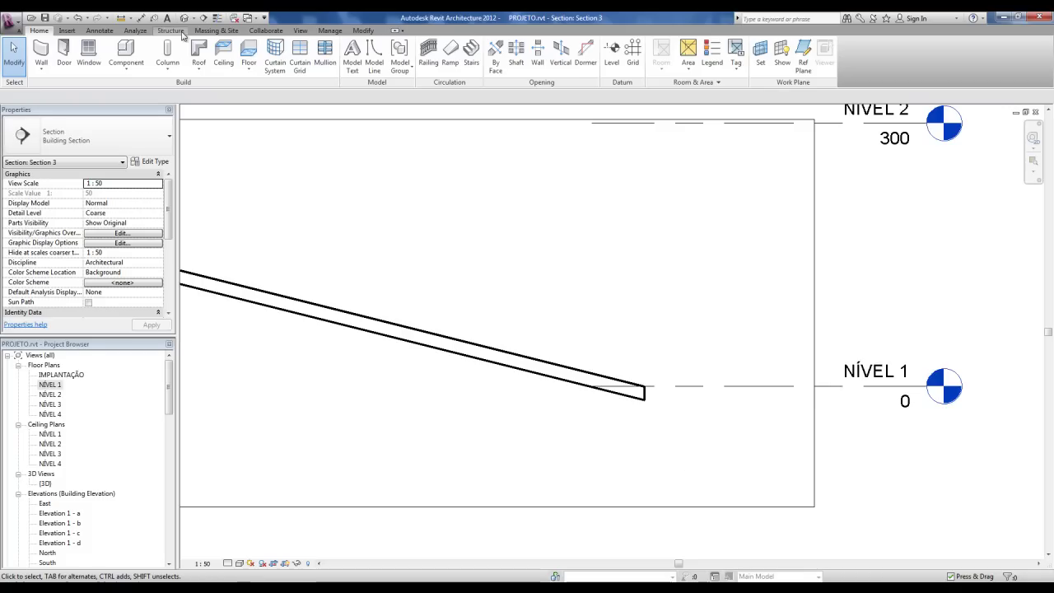
# Return to the 3D view and delete the sloped floor beside the building.
pyautogui.click(184, 20)
pyautogui.keyDown('shift'); pyautogui.moveTo(549, 306); pyautogui.dragTo(551, 325, button='middle'); pyautogui.keyUp('shift')
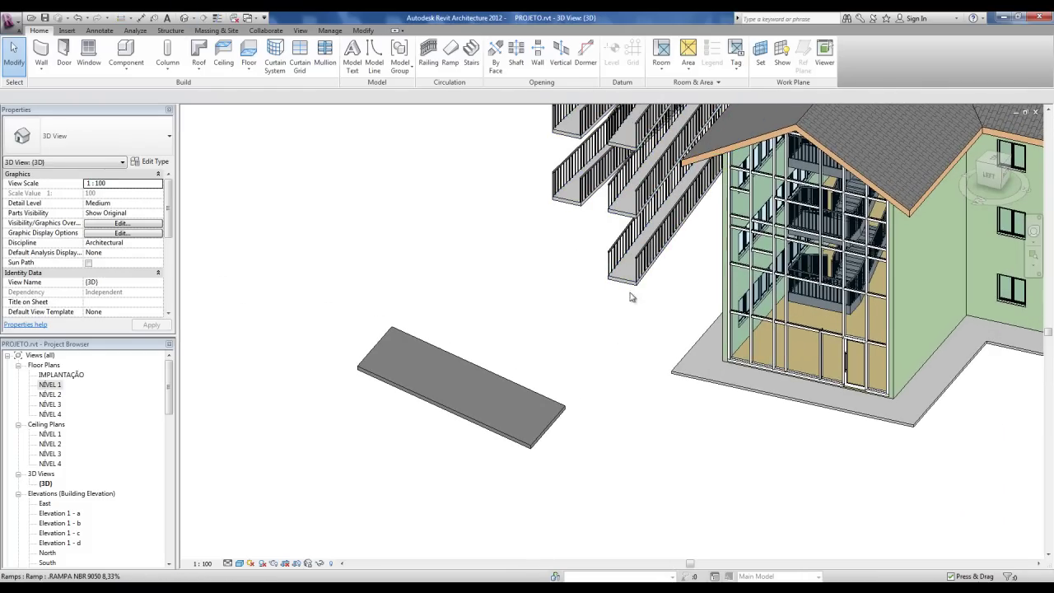
pyautogui.click(547, 399)
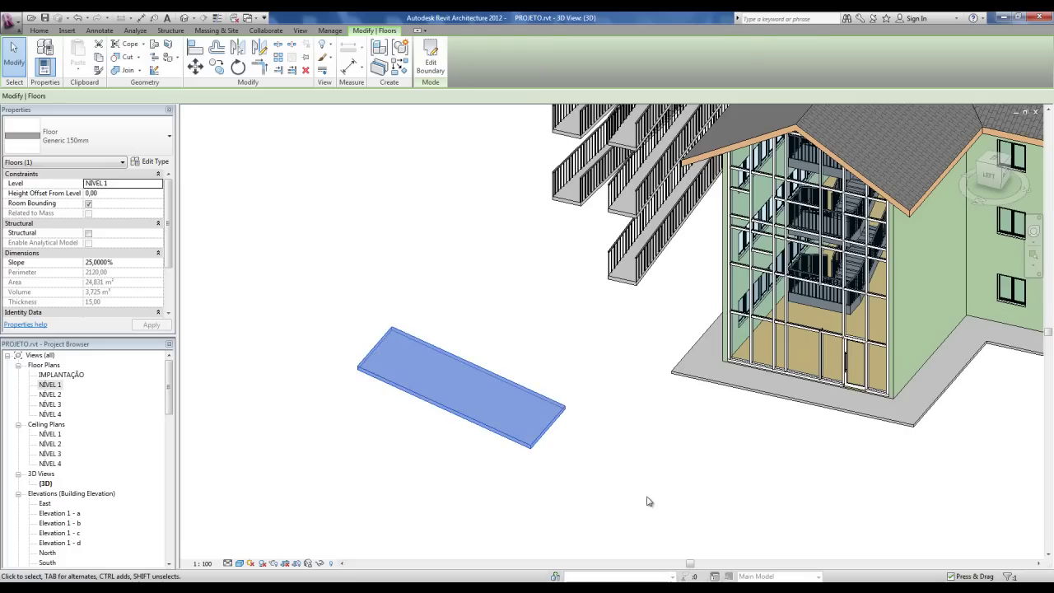
pyautogui.click(648, 499)
pyautogui.click(1008, 552)
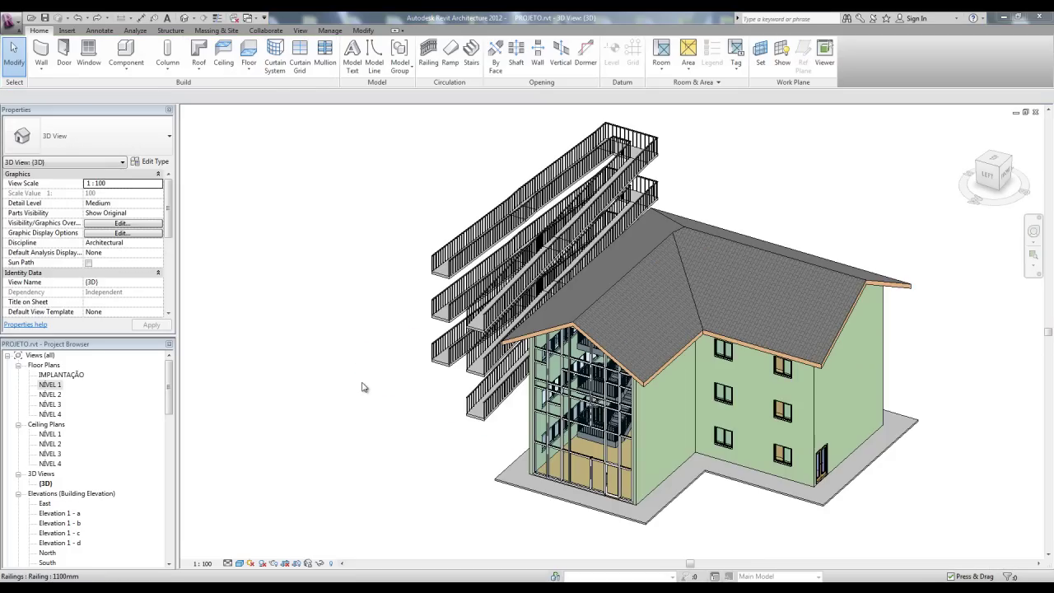
# Delete the multistory switchback ramp and its railings next to the building.
pyautogui.click(379, 391)
pyautogui.keyDown('shift'); pyautogui.moveTo(436, 415); pyautogui.dragTo(476, 416, button='middle'); pyautogui.keyUp('shift')
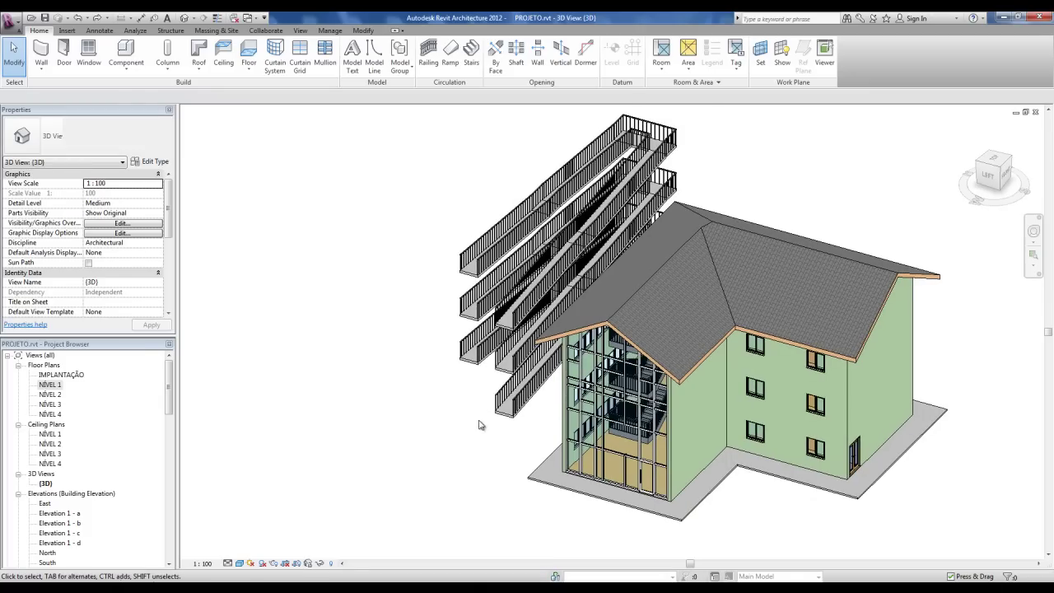
pyautogui.scroll(1, 495, 406)
pyautogui.click(506, 417)
pyautogui.press('Delete')
pyautogui.moveTo(533, 423); pyautogui.dragTo(491, 370, button='middle')
# In the NÍVEL 1 floor plan, delete the section that was cut through the sloped floor, accepting the removal of its view.
pyautogui.doubleClick(49, 385)
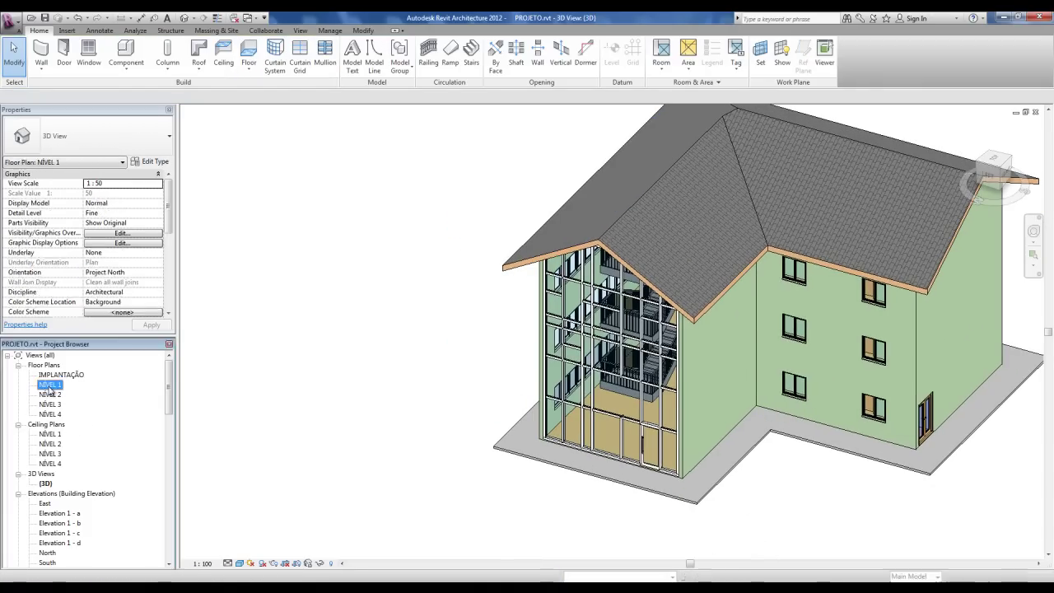
pyautogui.moveTo(585, 385); pyautogui.dragTo(573, 401, button='middle')
pyautogui.click(483, 326)
pyautogui.press('Delete')
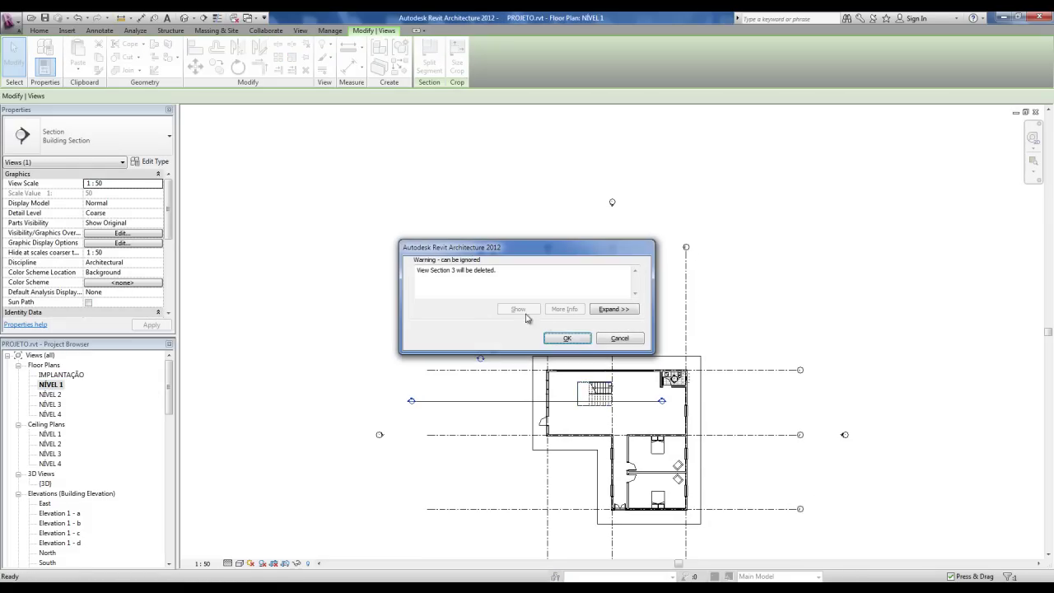
pyautogui.click(568, 339)
pyautogui.moveTo(560, 344); pyautogui.dragTo(527, 325, button='middle')
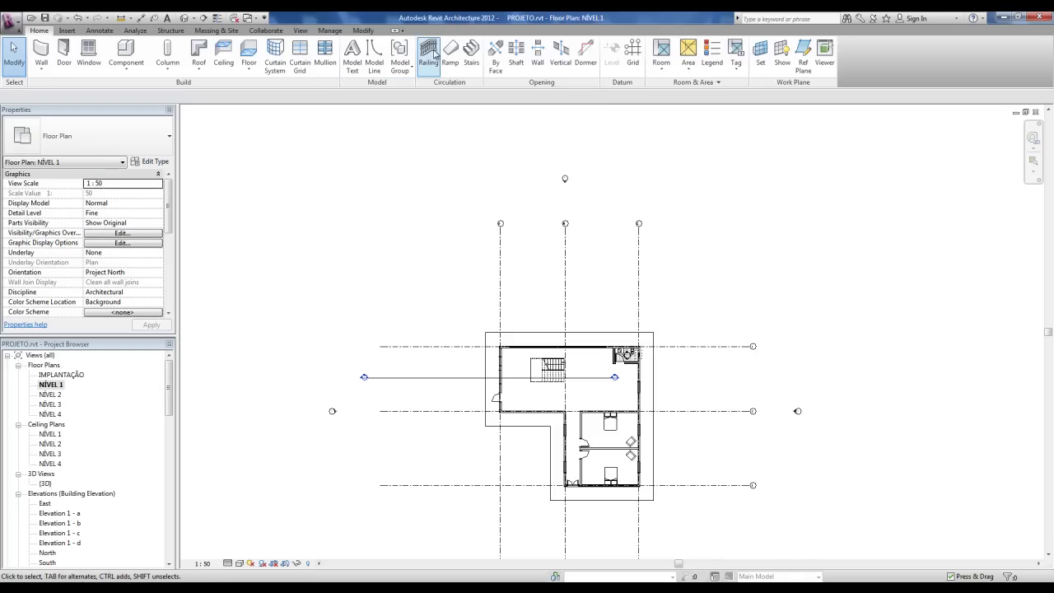
# Sketch an open, irregular railing path of five angled segments beside the building, using the 1100mm type, and finish it.
pyautogui.click(430, 55)
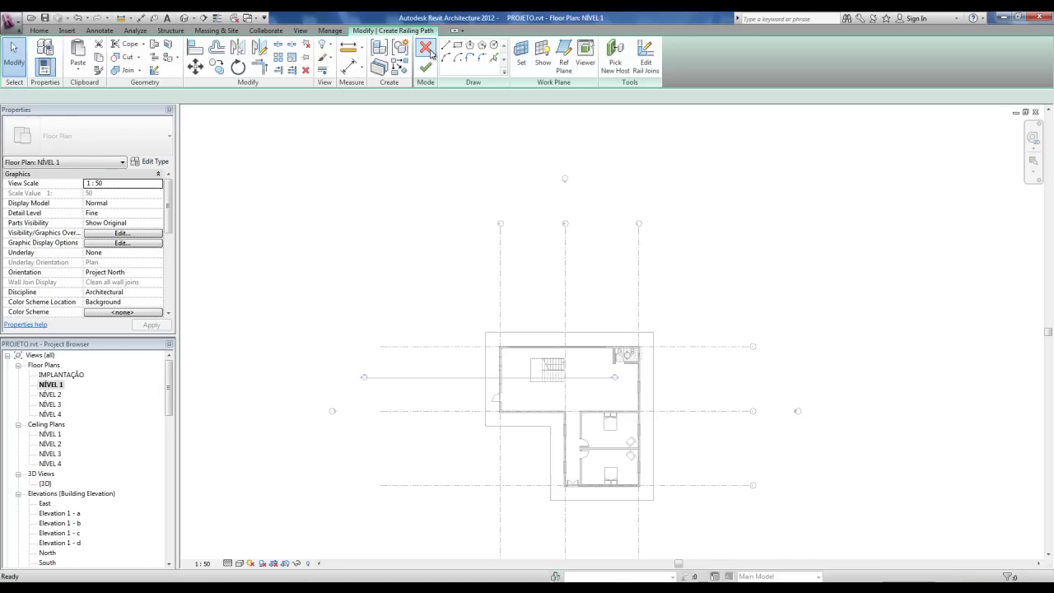
pyautogui.scroll(3, 420, 286)
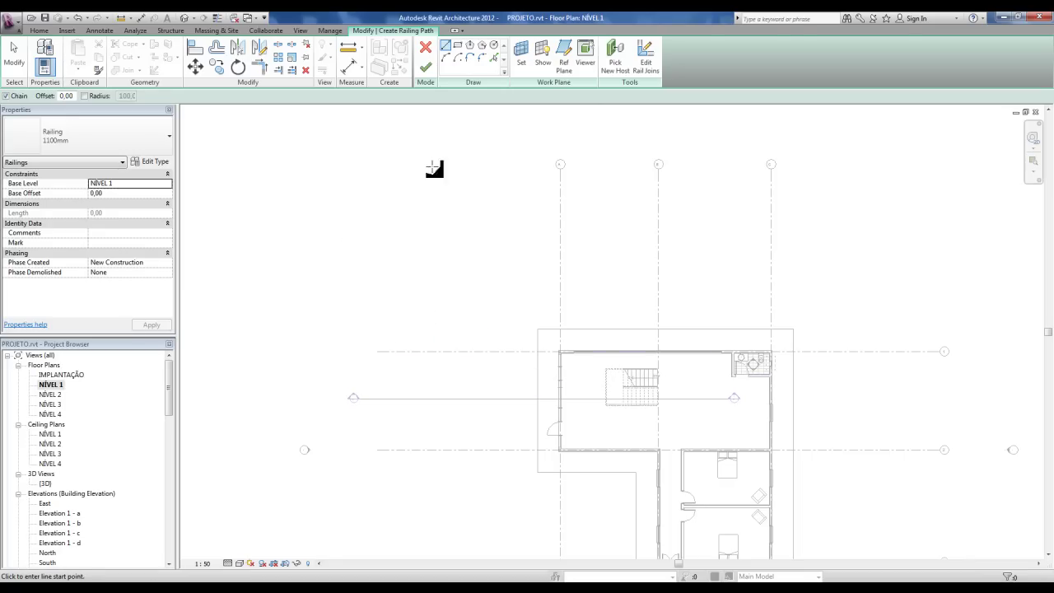
pyautogui.click(363, 282)
pyautogui.click(431, 263)
pyautogui.click(487, 291)
pyautogui.click(483, 336)
pyautogui.click(414, 356)
pyautogui.click(446, 419)
pyautogui.press('Escape')
pyautogui.press('Escape')
pyautogui.click(426, 70)
pyautogui.click(245, 150)
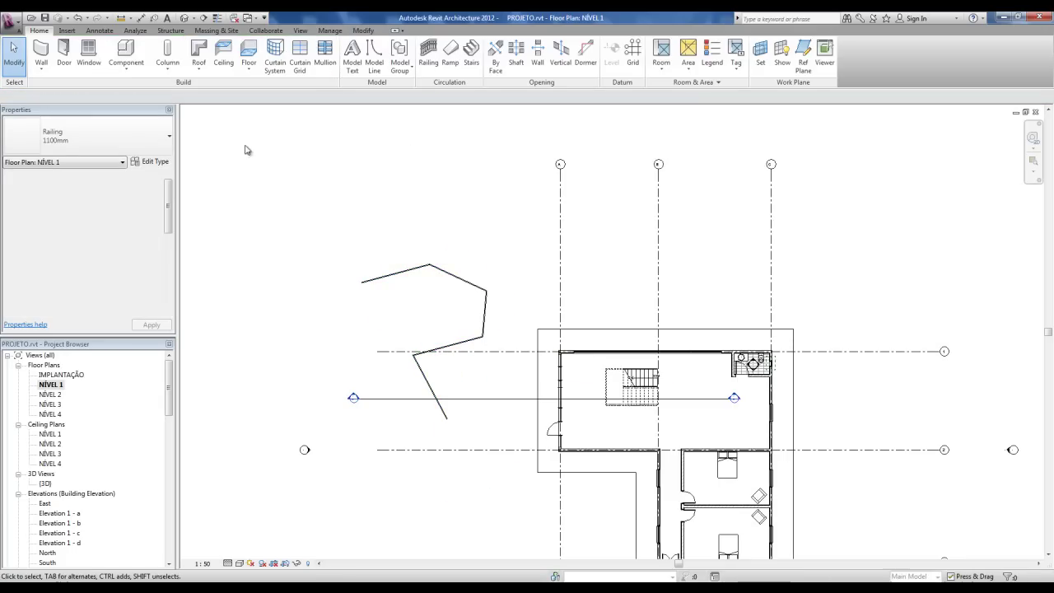
# In the 3D view, try the 900mm Pipe and 900mm types on the freestanding railing and restore 1100mm.
pyautogui.click(185, 18)
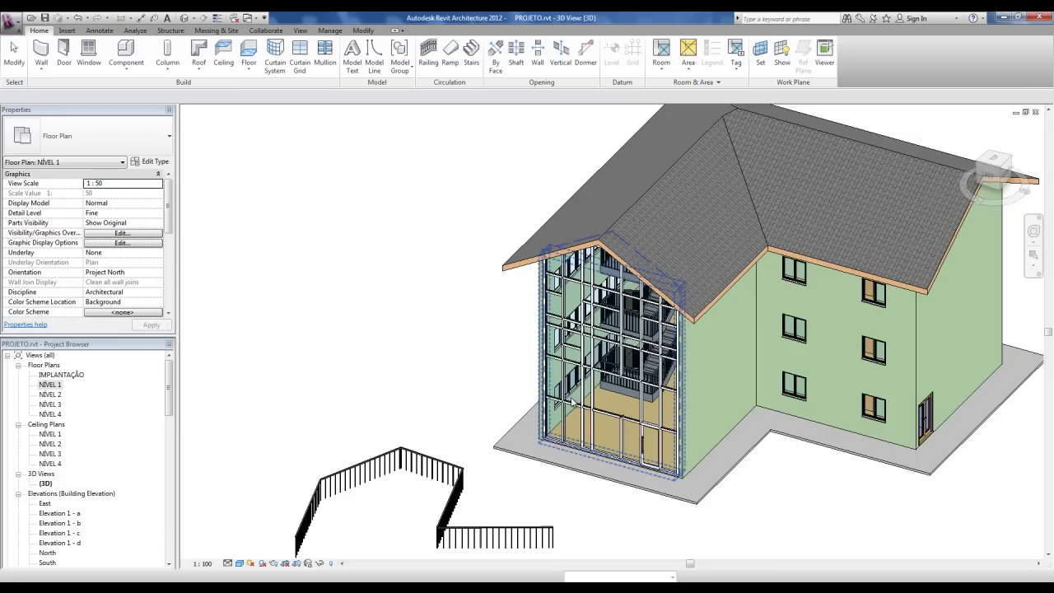
pyautogui.scroll(4, 676, 330)
pyautogui.scroll(3, 511, 345)
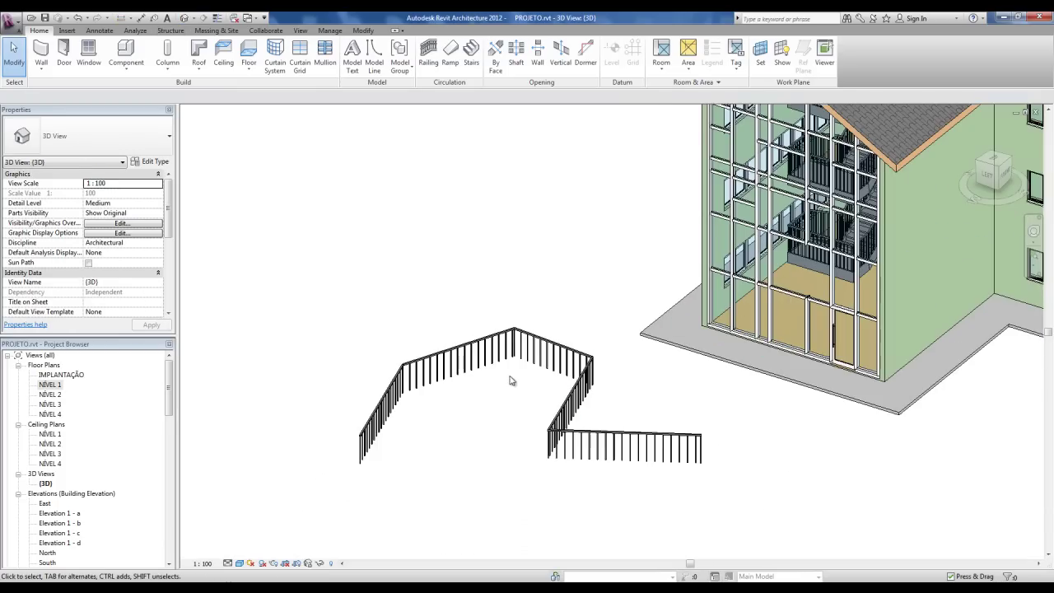
pyautogui.click(486, 362)
pyautogui.click(135, 137)
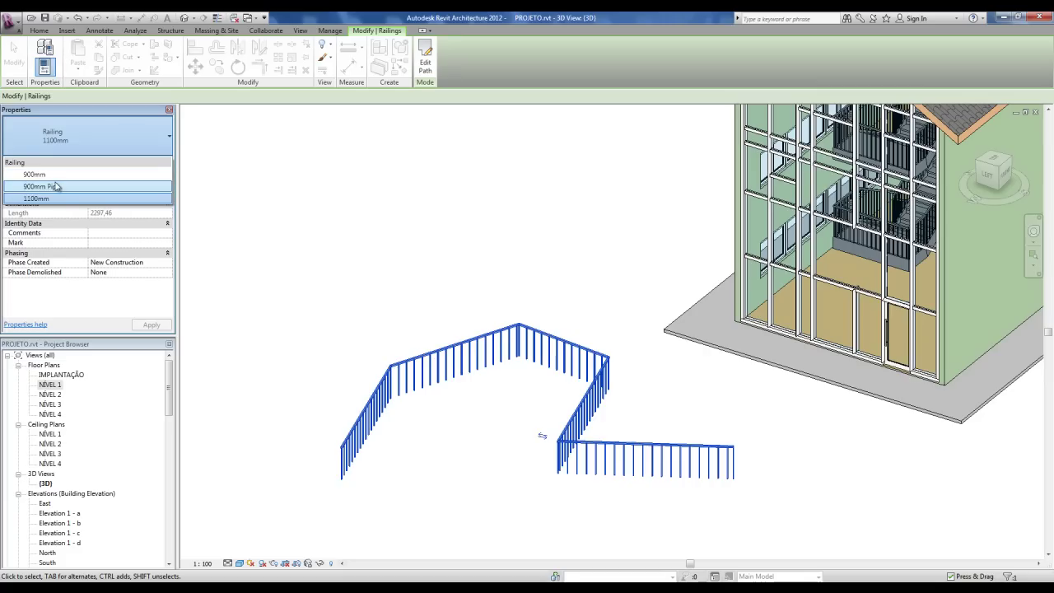
pyautogui.click(52, 187)
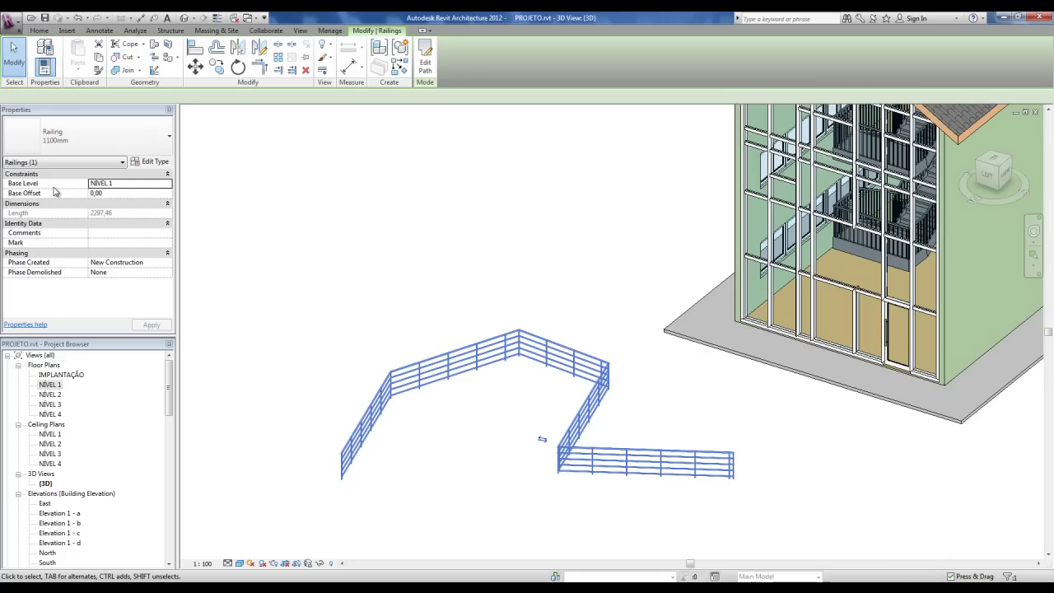
pyautogui.click(54, 138)
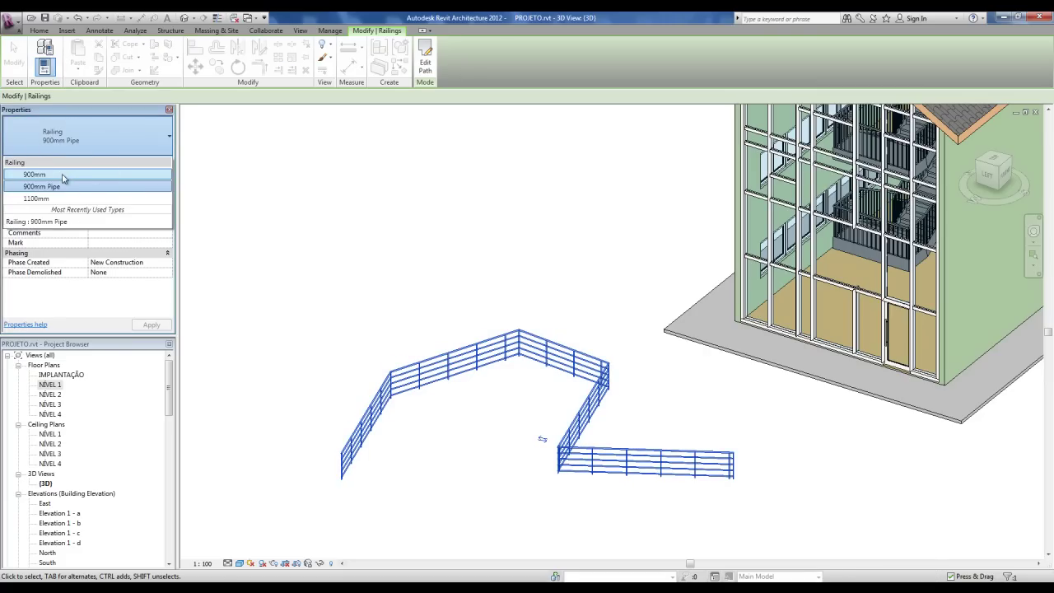
pyautogui.click(62, 177)
pyautogui.click(146, 141)
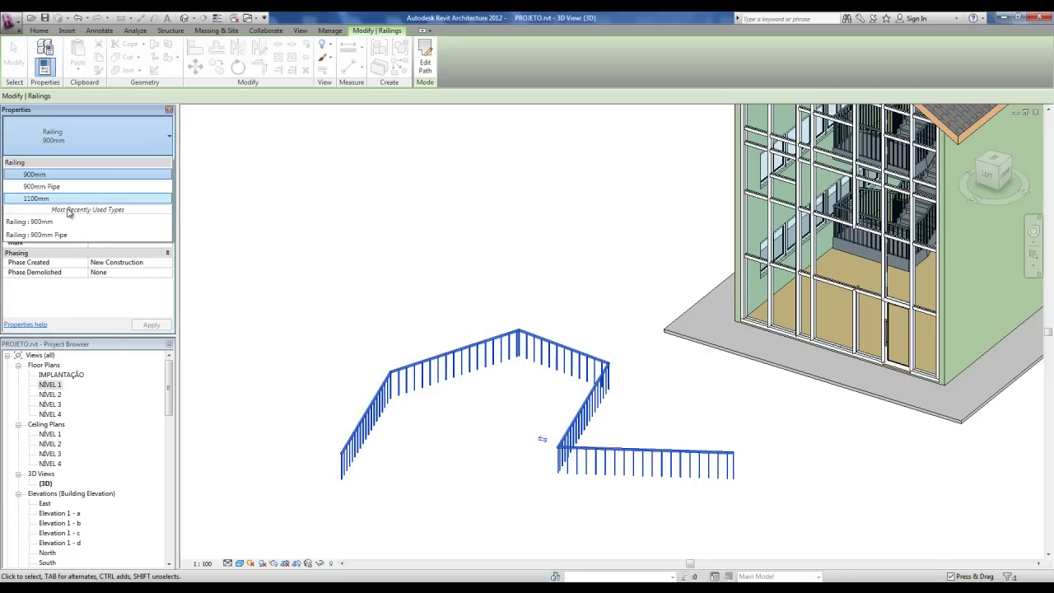
pyautogui.click(65, 199)
pyautogui.click(477, 263)
# Try the 900mm Pipe and 900mm types on the outer stair railing behind the curtain wall, and restore 1100mm.
pyautogui.keyDown('shift'); pyautogui.moveTo(477, 263); pyautogui.dragTo(723, 259, button='middle'); pyautogui.keyUp('shift')
pyautogui.scroll(5, 724, 259)
pyautogui.click(570, 362)
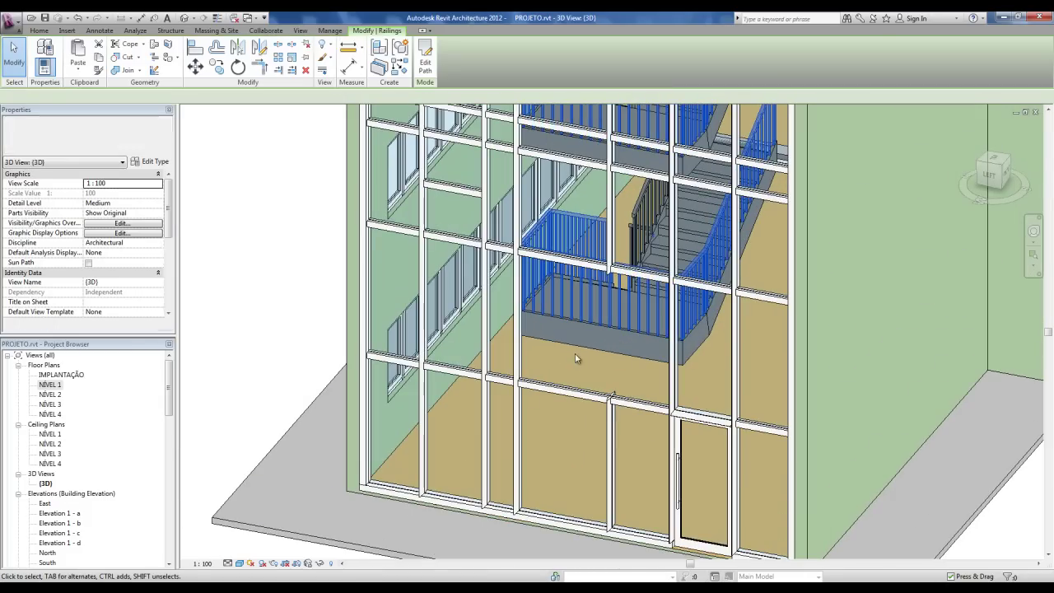
pyautogui.click(565, 305)
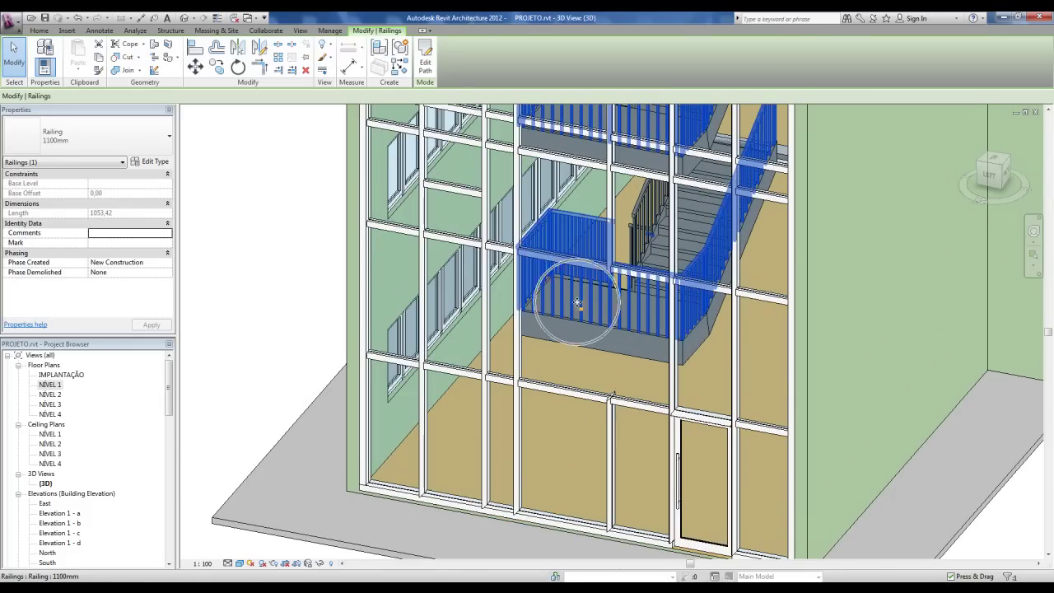
pyautogui.click(87, 136)
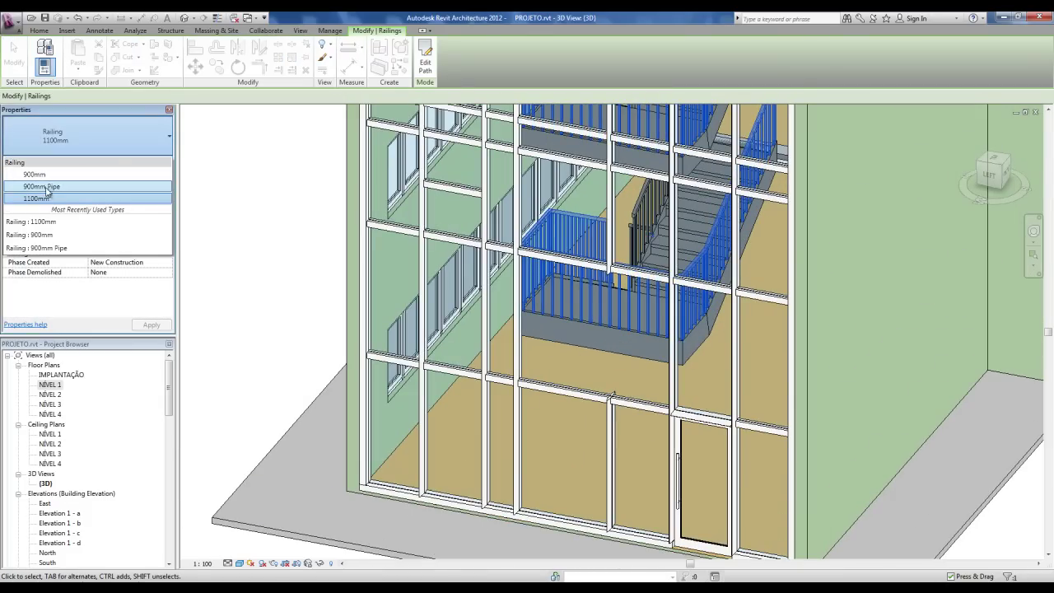
pyautogui.click(47, 188)
pyautogui.click(115, 136)
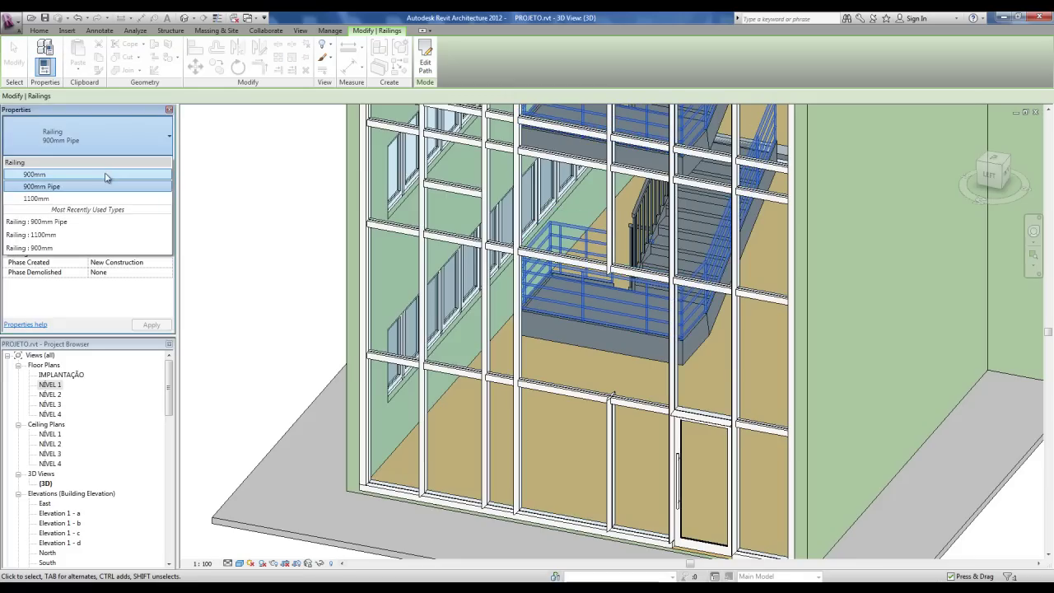
pyautogui.click(50, 174)
pyautogui.click(144, 136)
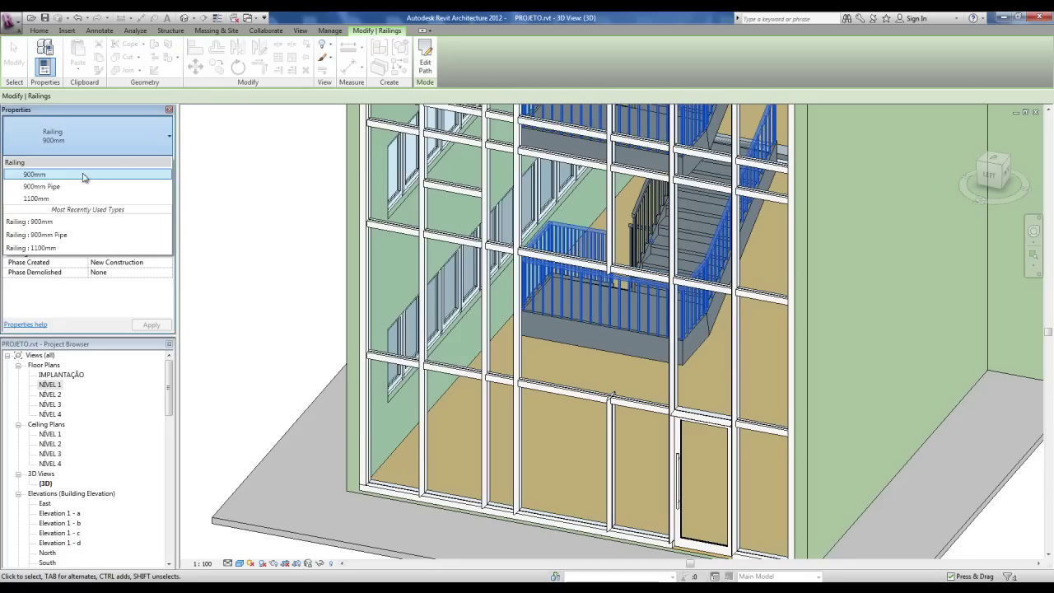
pyautogui.click(36, 198)
pyautogui.press('Escape')
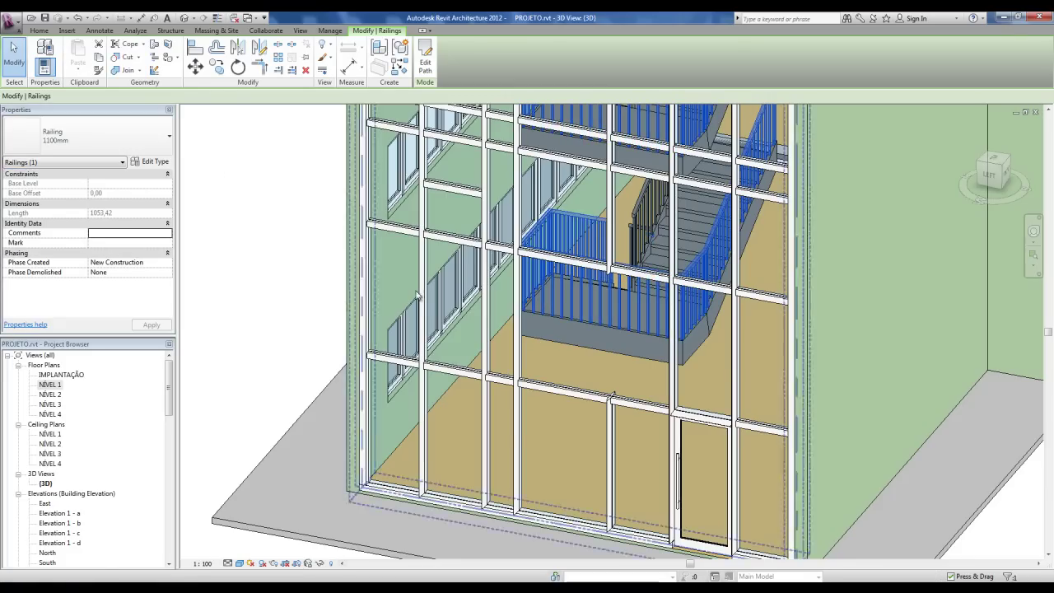
# Delete the freestanding angled railing beside the building.
pyautogui.scroll(-3, 382, 300)
pyautogui.moveTo(382, 300); pyautogui.dragTo(454, 337, button='middle')
pyautogui.scroll(-1, 664, 241)
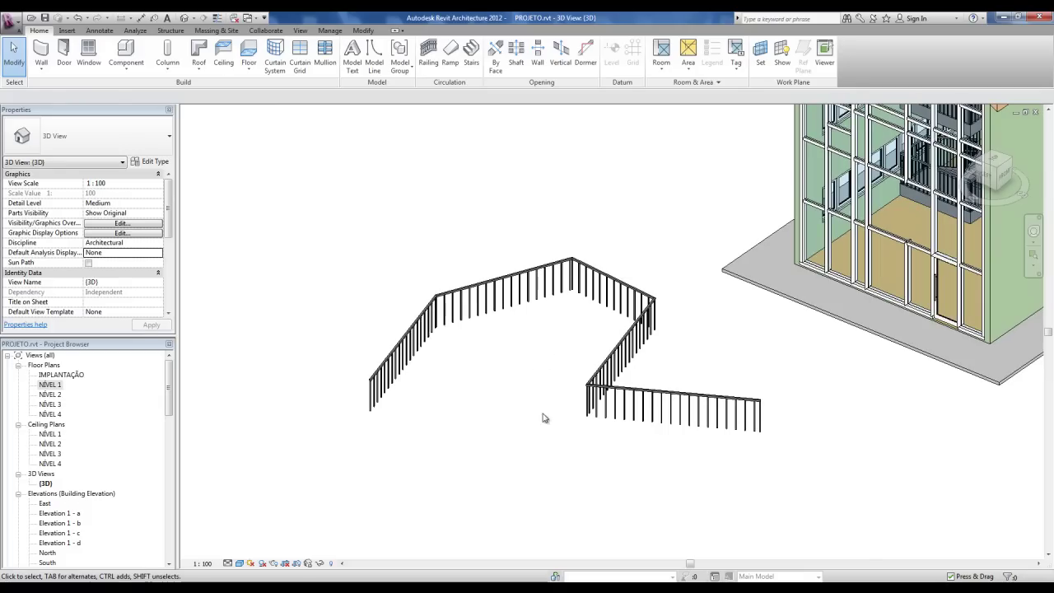
pyautogui.click(482, 314)
pyautogui.press('Escape')
# On NÍVEL 1, draw an open U-shaped 1100mm railing beside the building, about 397 deep with a 280 final leg, and view it in 3D.
pyautogui.doubleClick(50, 385)
pyautogui.moveTo(641, 296); pyautogui.dragTo(559, 322, button='middle')
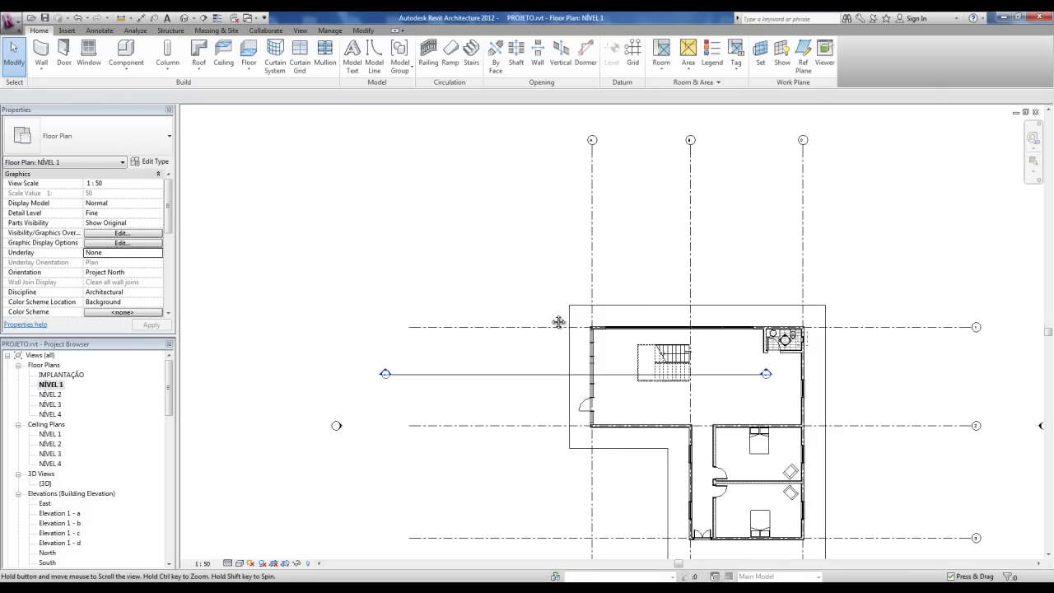
pyautogui.click(435, 63)
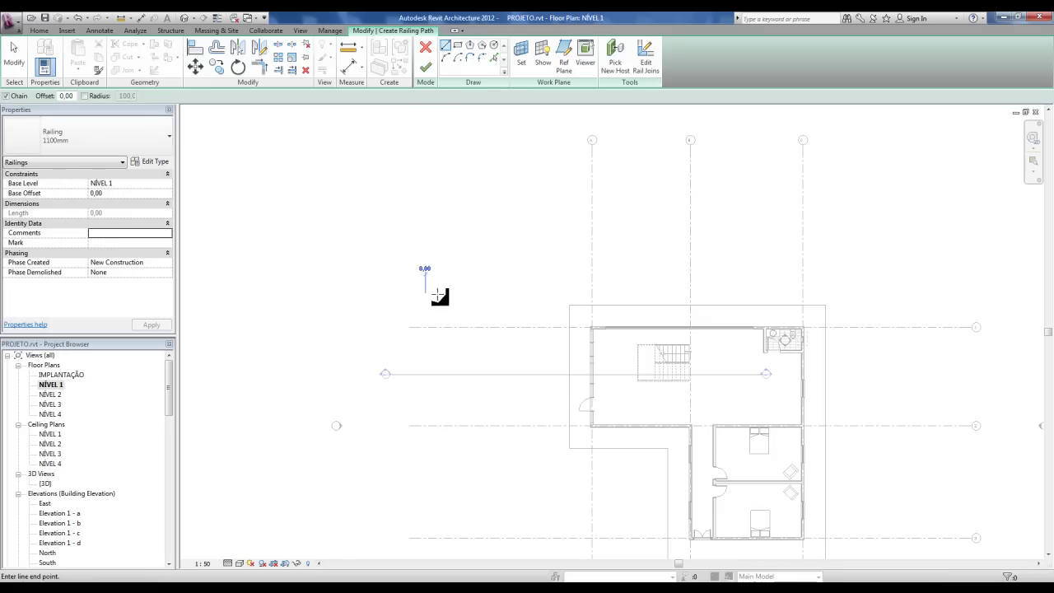
pyautogui.click(506, 293)
pyautogui.click(506, 350)
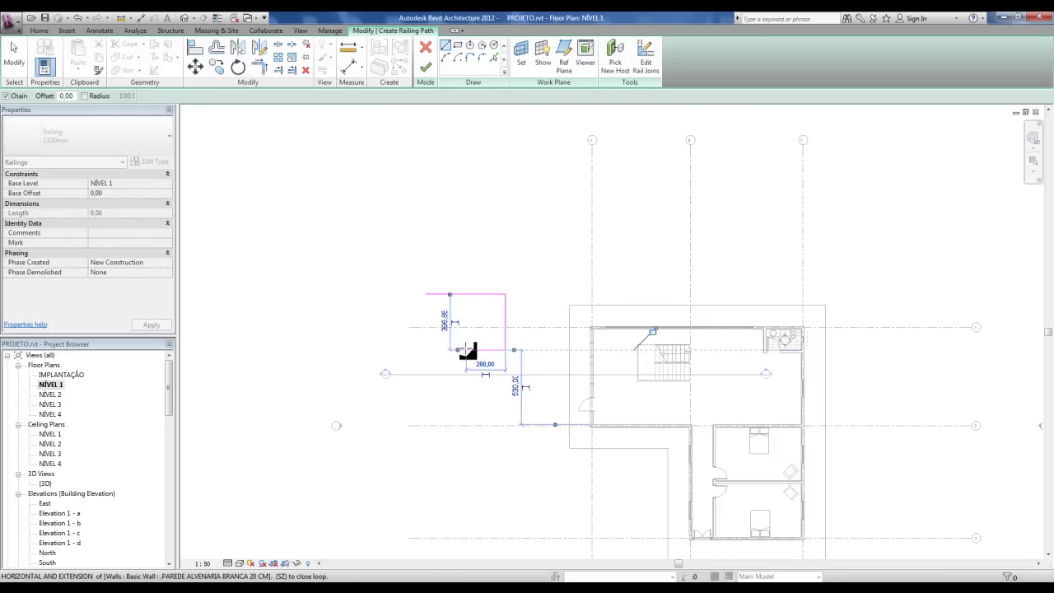
pyautogui.click(466, 350)
pyautogui.click(425, 68)
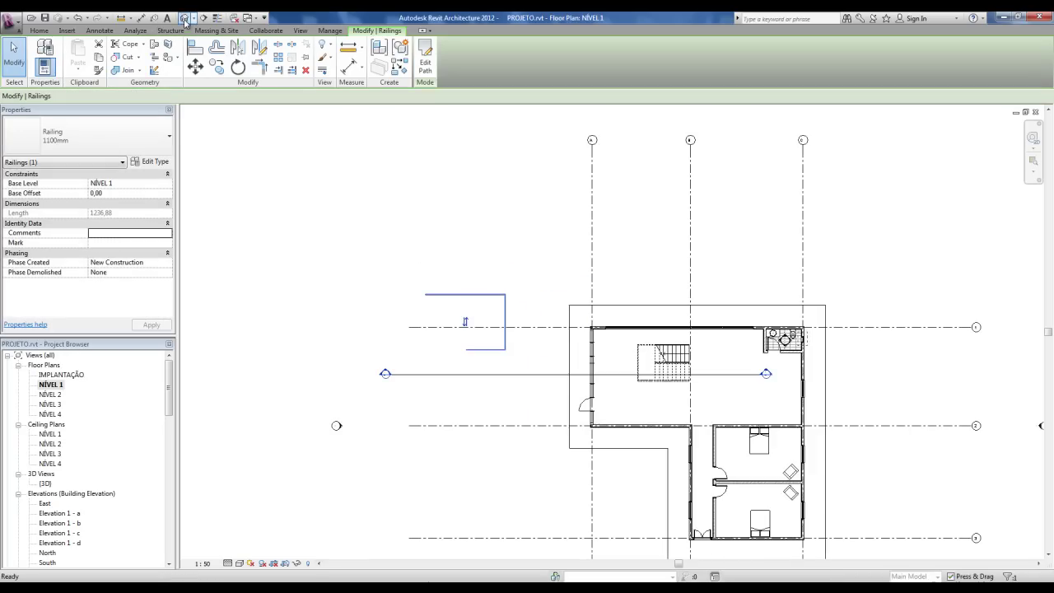
pyautogui.click(184, 18)
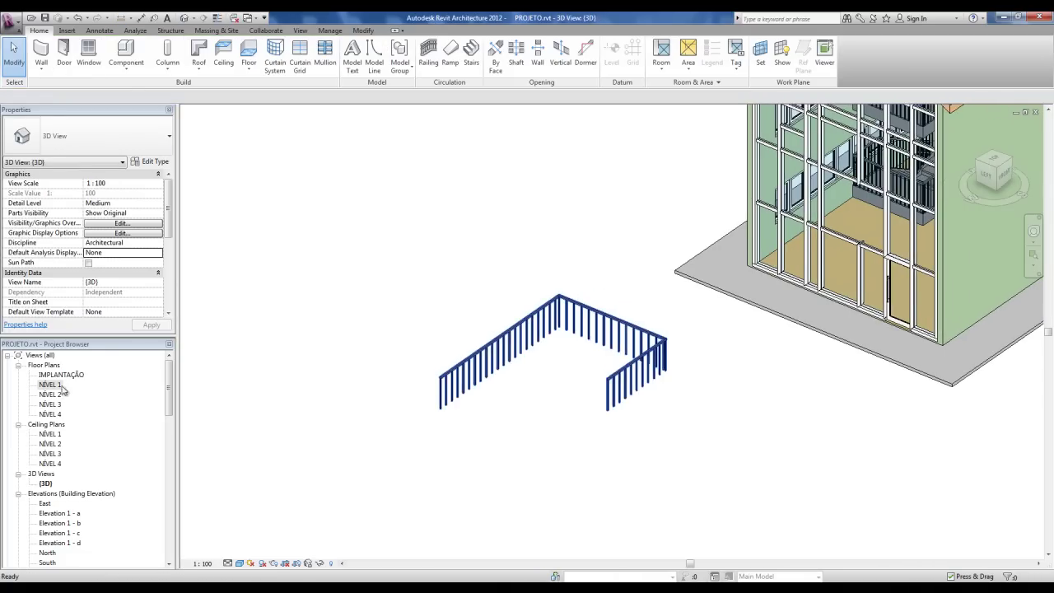
# Edit the U-shaped railing's path on NÍVEL 1 and try to finish it with a separate, unconnected chain of lines added.
pyautogui.doubleClick(62, 387)
pyautogui.click(475, 294)
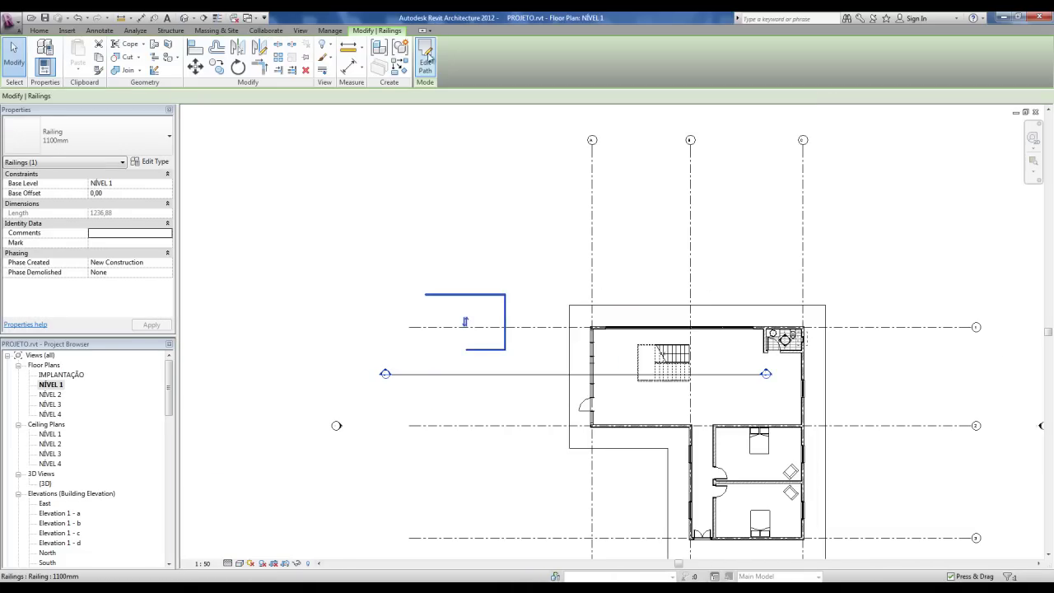
pyautogui.doubleClick(443, 298)
pyautogui.scroll(2, 450, 346)
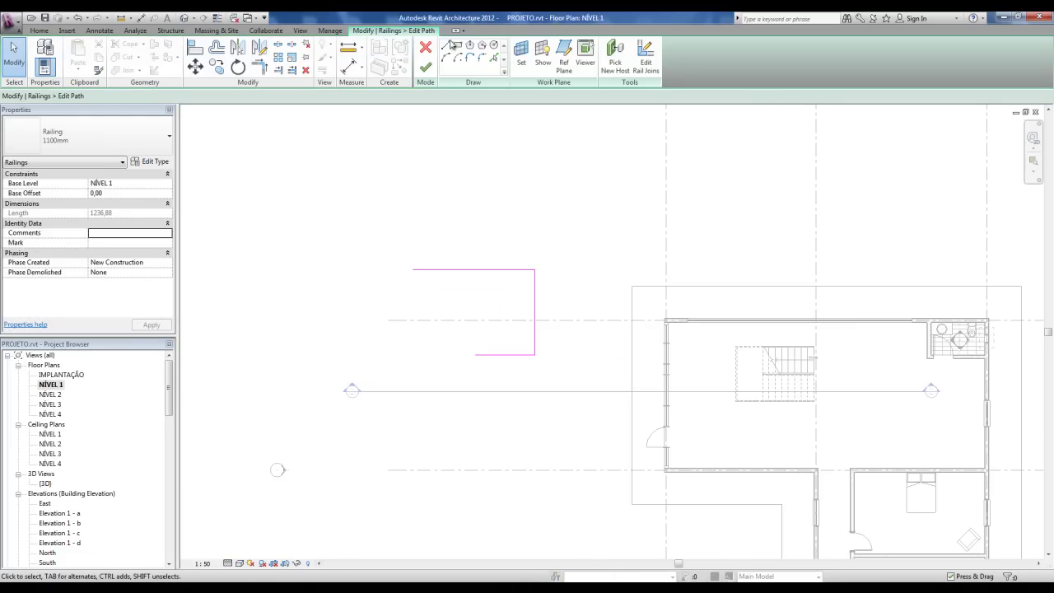
pyautogui.click(446, 333)
pyautogui.click(415, 332)
pyautogui.click(414, 382)
pyautogui.click(451, 407)
pyautogui.press('Escape')
pyautogui.press('Escape')
pyautogui.click(425, 68)
pyautogui.press('Return')
# Delete the unconnected lines from the railing's path sketch and finish the path.
pyautogui.scroll(2, 470, 365)
pyautogui.moveTo(348, 282); pyautogui.dragTo(470, 489)
pyautogui.press('Delete')
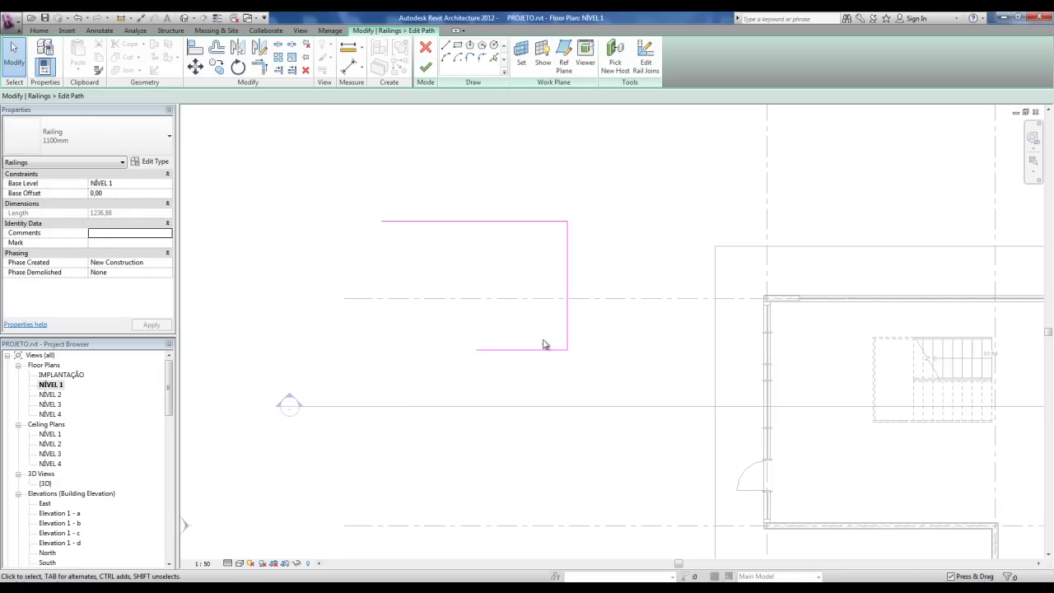
pyautogui.click(425, 69)
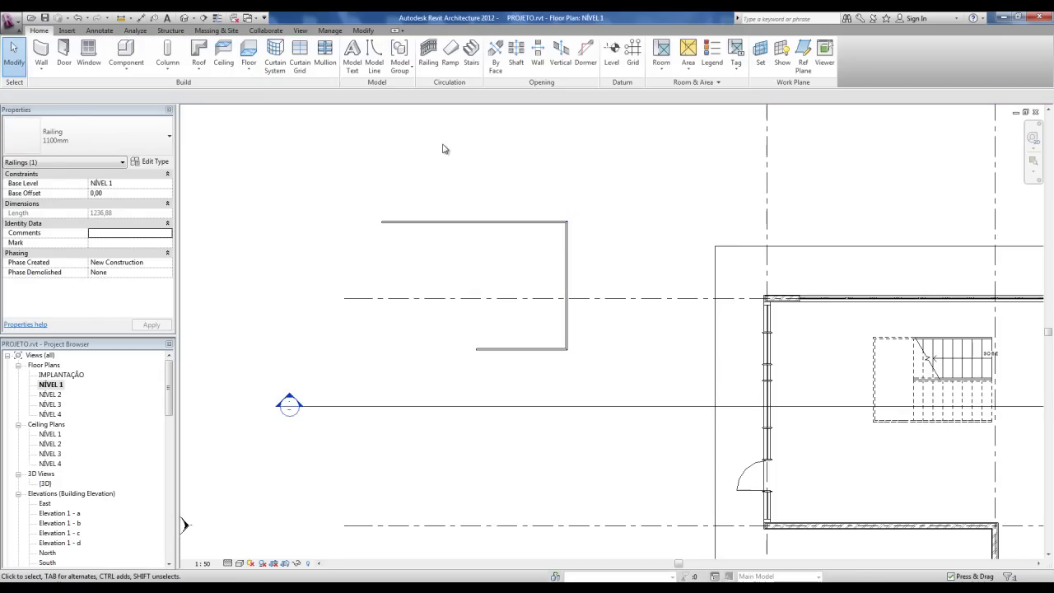
# Create a separate two-segment angled railing near the open side of the U-shaped one, and delete it.
pyautogui.click(428, 56)
pyautogui.click(411, 279)
pyautogui.click(352, 298)
pyautogui.click(371, 356)
pyautogui.click(426, 68)
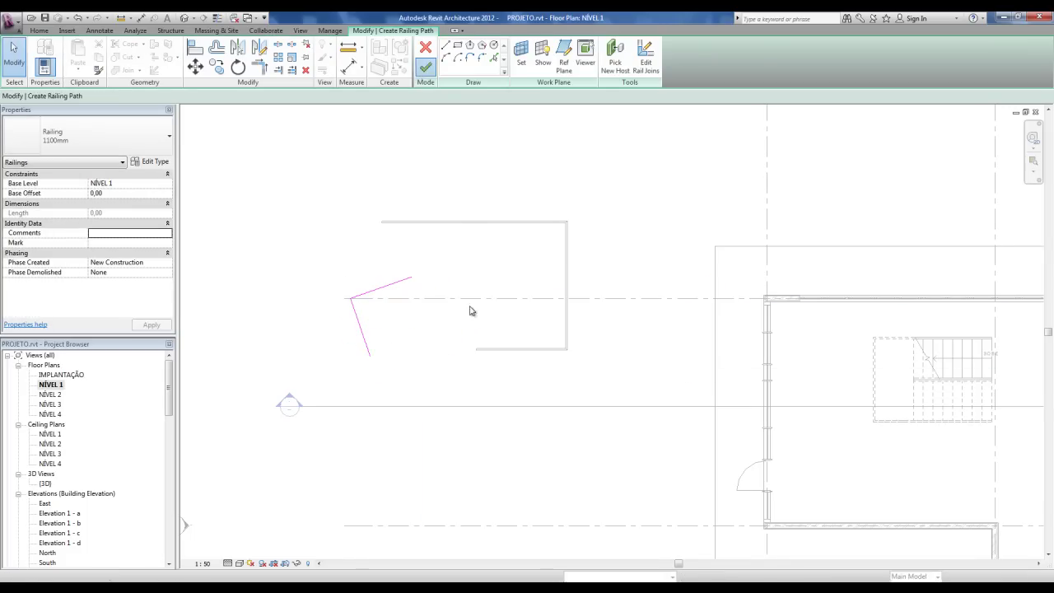
pyautogui.click(415, 324)
pyautogui.click(400, 282)
pyautogui.press('Delete')
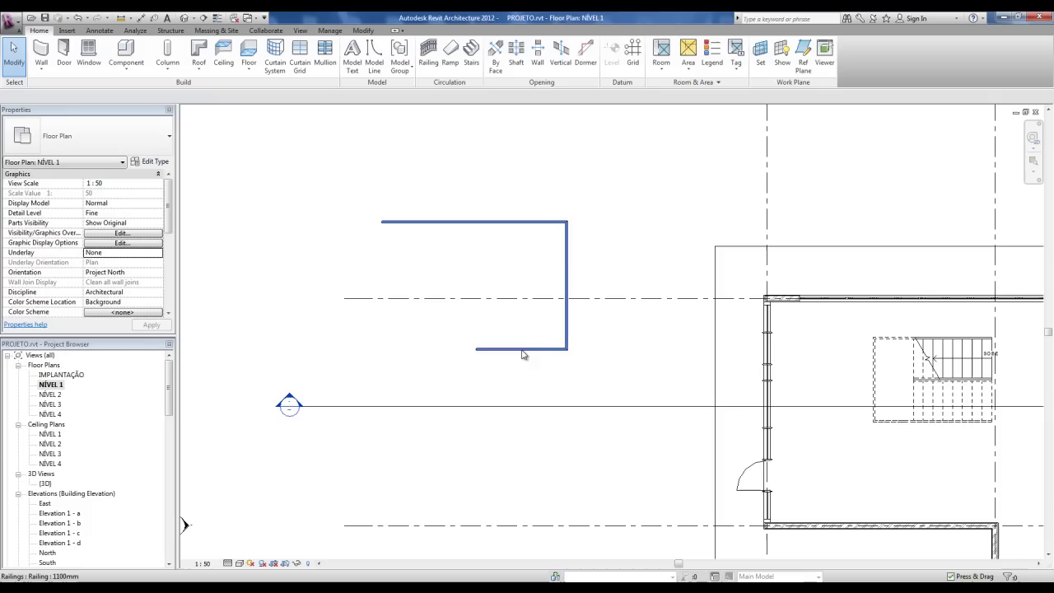
# Edit the U-shaped railing's path to close it with a diagonal line between its two open ends.
pyautogui.click(523, 350)
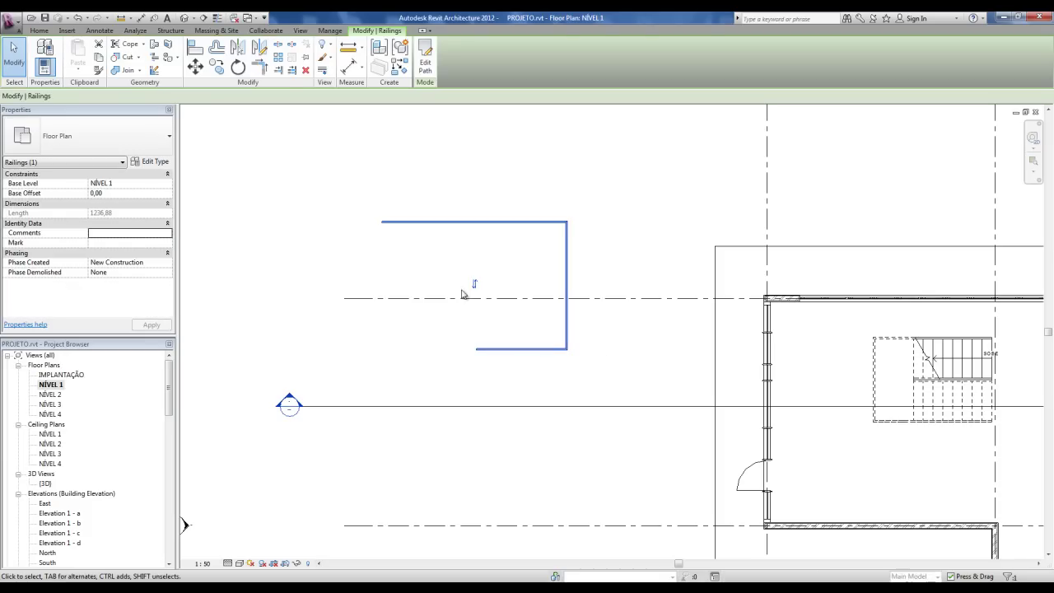
pyautogui.click(426, 70)
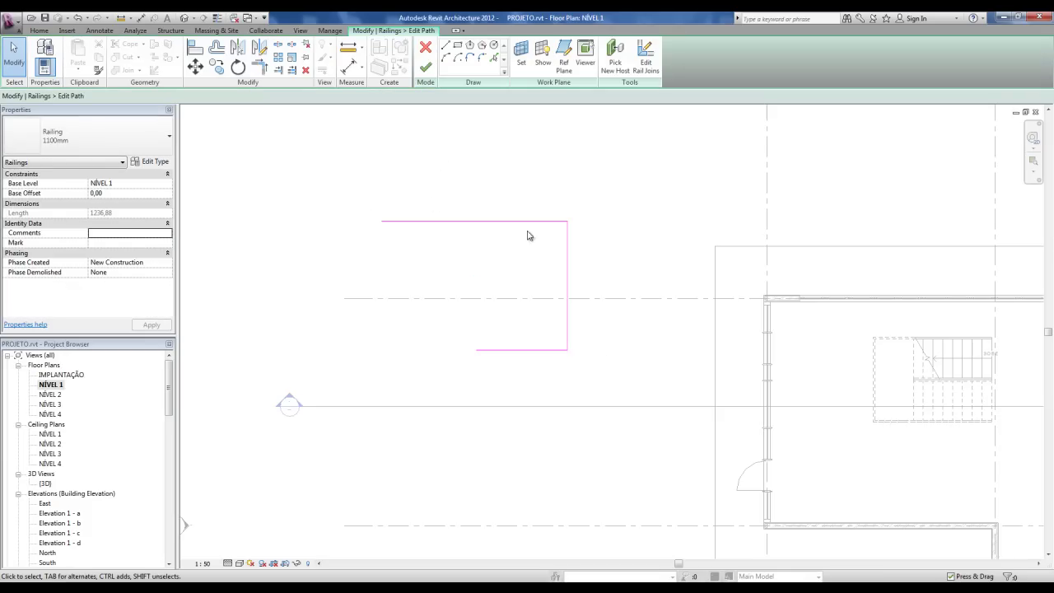
pyautogui.click(444, 46)
pyautogui.click(476, 349)
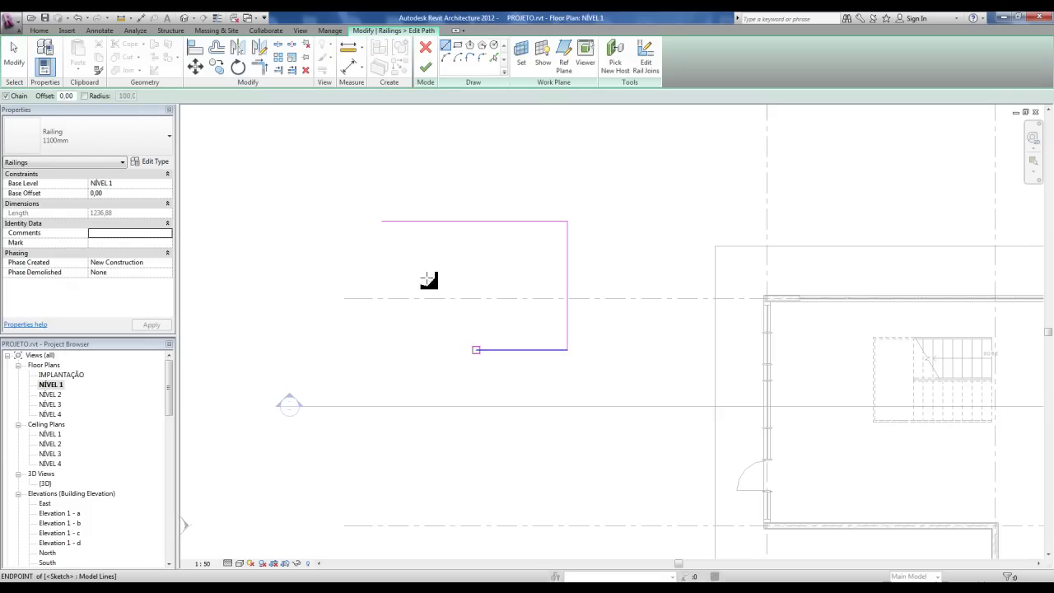
pyautogui.click(381, 222)
pyautogui.press('Escape')
pyautogui.press('Escape')
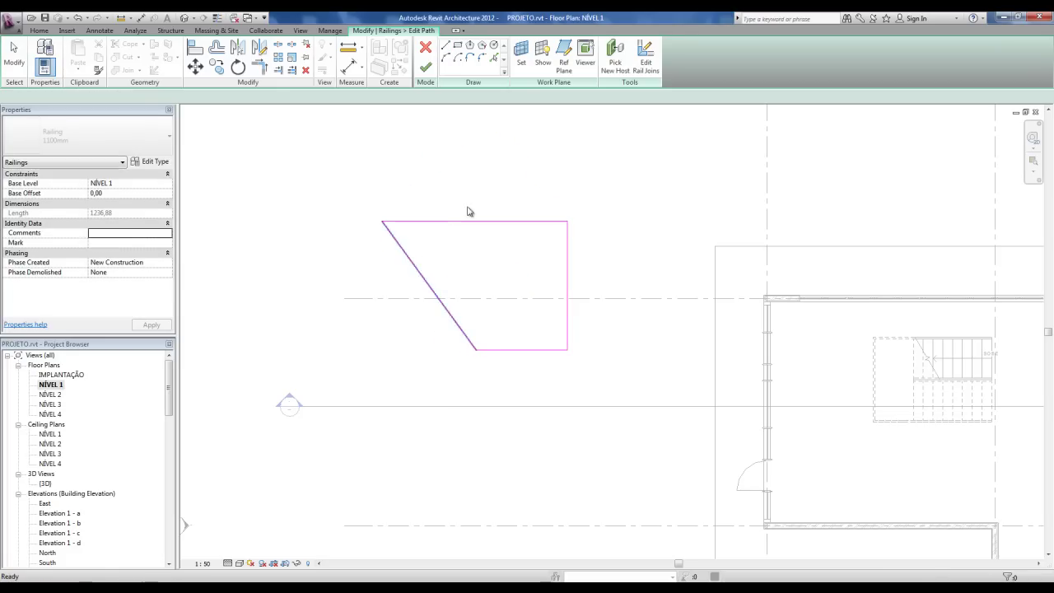
pyautogui.click(426, 68)
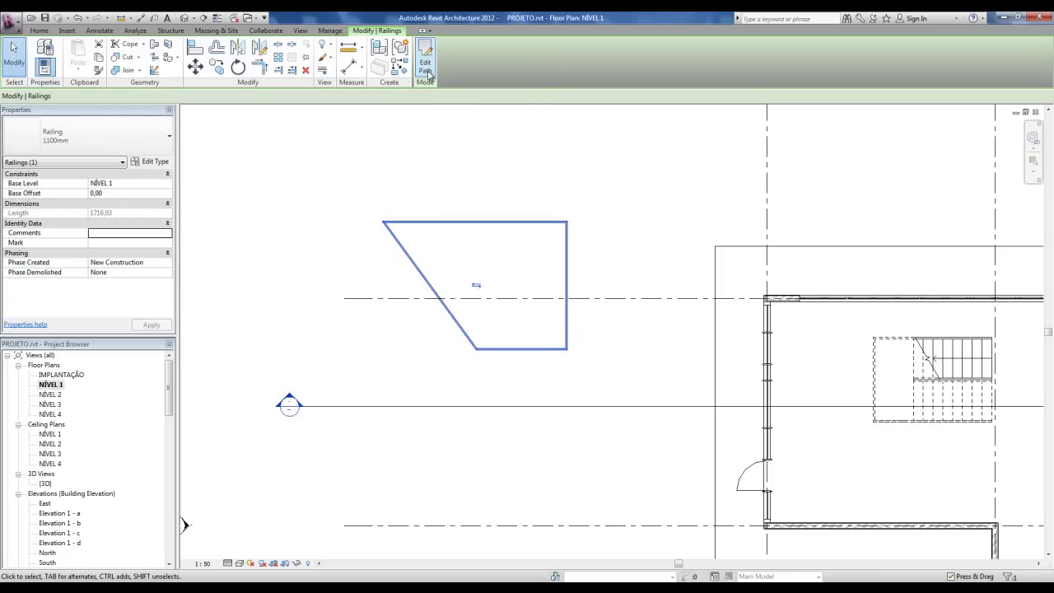
# Remove the diagonal closing line from the railing's path, finish the edit and return to the 3D view.
pyautogui.click(427, 73)
pyautogui.click(417, 270)
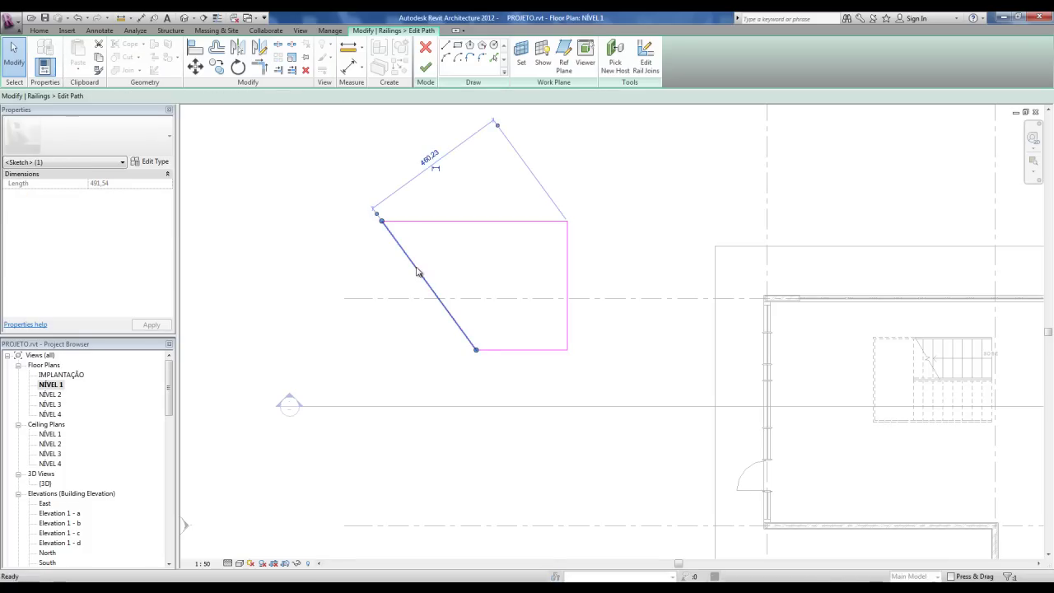
pyautogui.press('Delete')
pyautogui.click(426, 68)
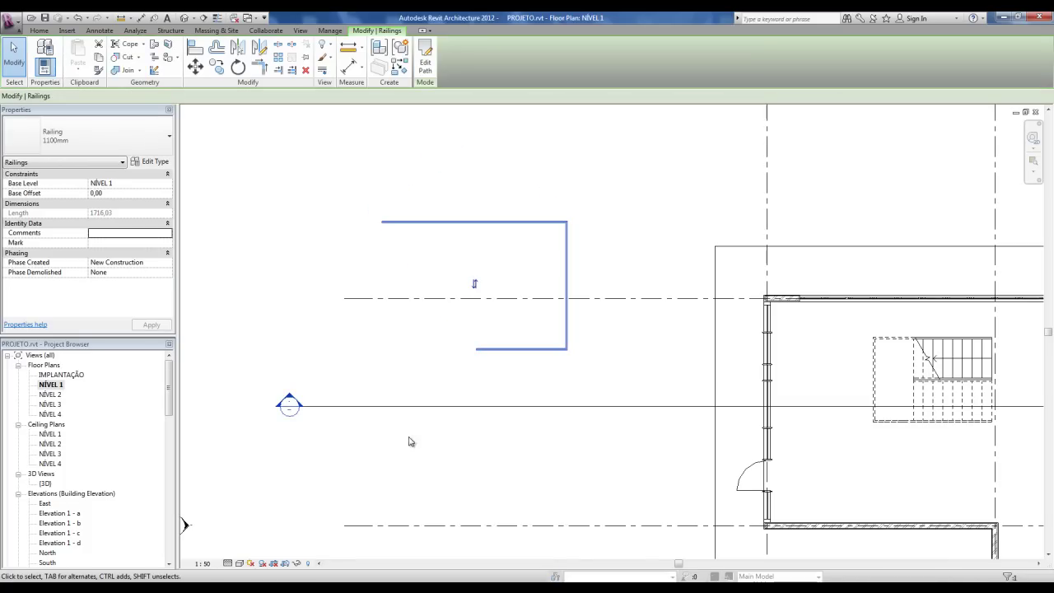
pyautogui.press('Escape')
pyautogui.click(183, 16)
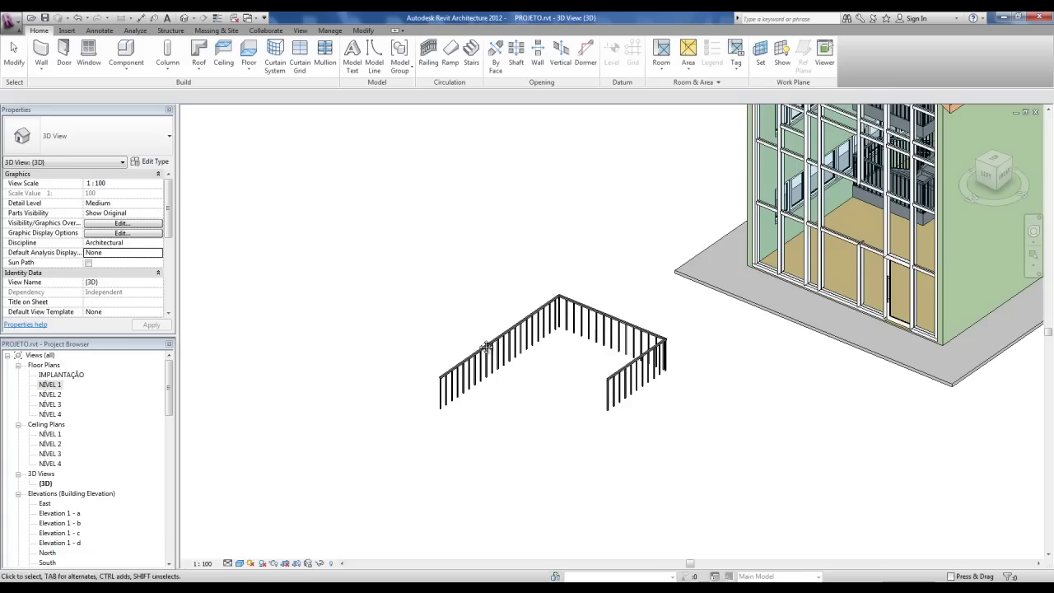
# Duplicate the U-shaped railing's 1100mm type under the name .GUARDA CORPO.
pyautogui.scroll(3, 490, 356)
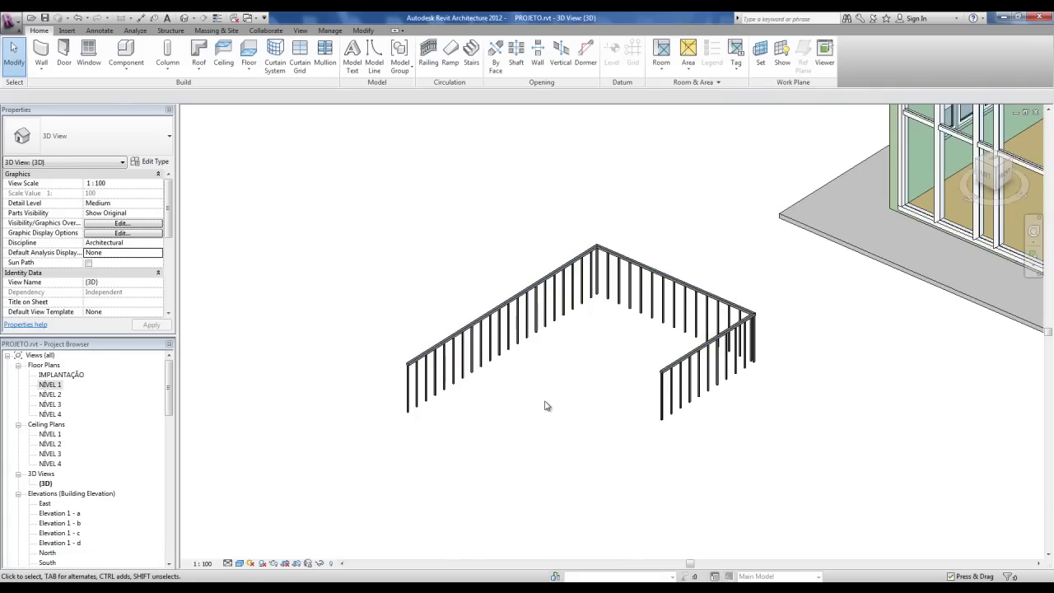
pyautogui.moveTo(540, 382); pyautogui.dragTo(515, 388, button='middle')
pyautogui.click(419, 347)
pyautogui.click(155, 161)
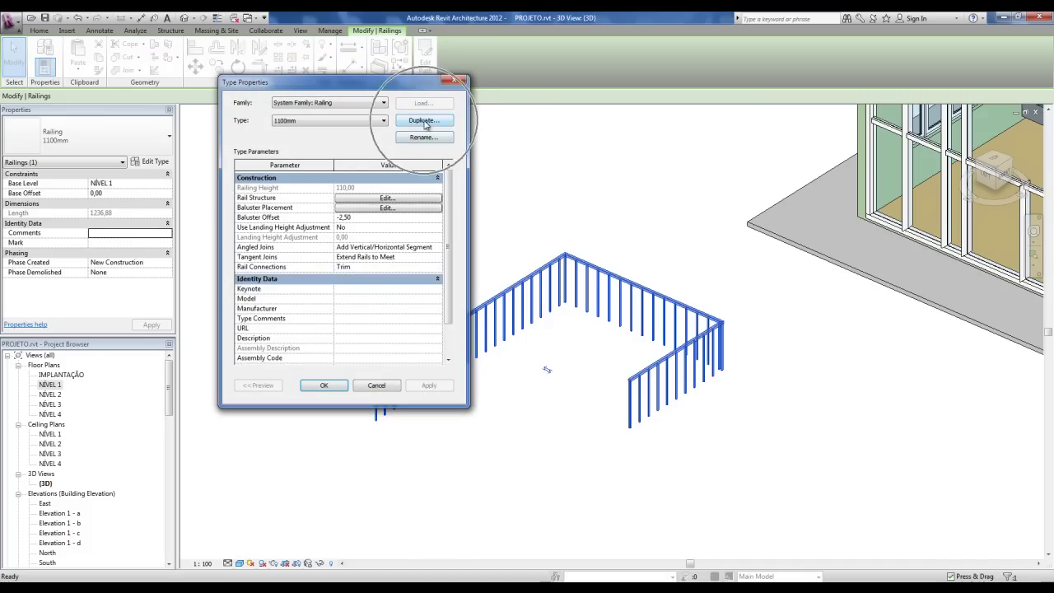
pyautogui.click(425, 121)
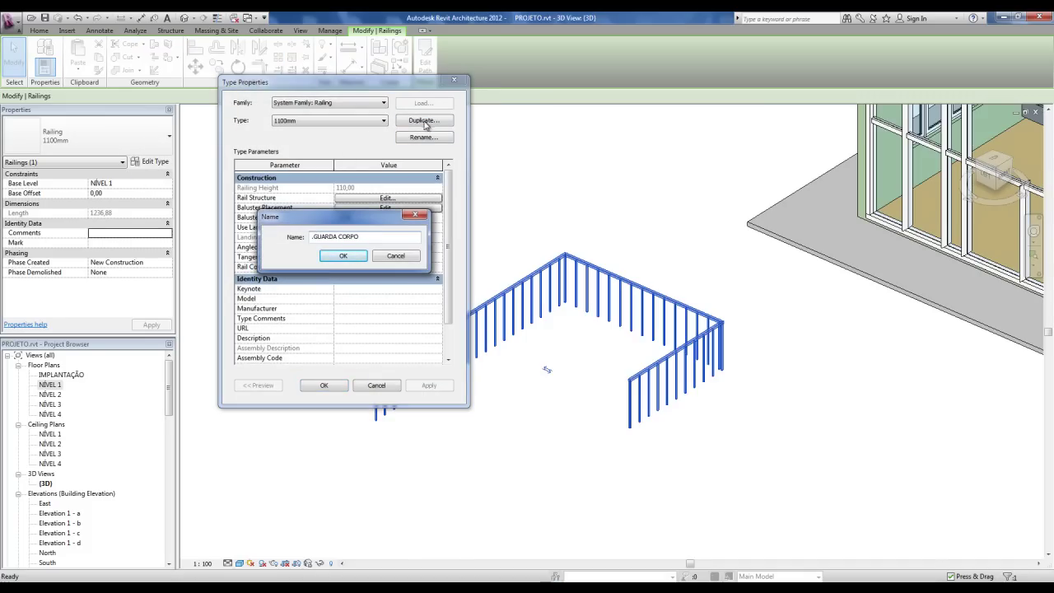
pyautogui.click(359, 262)
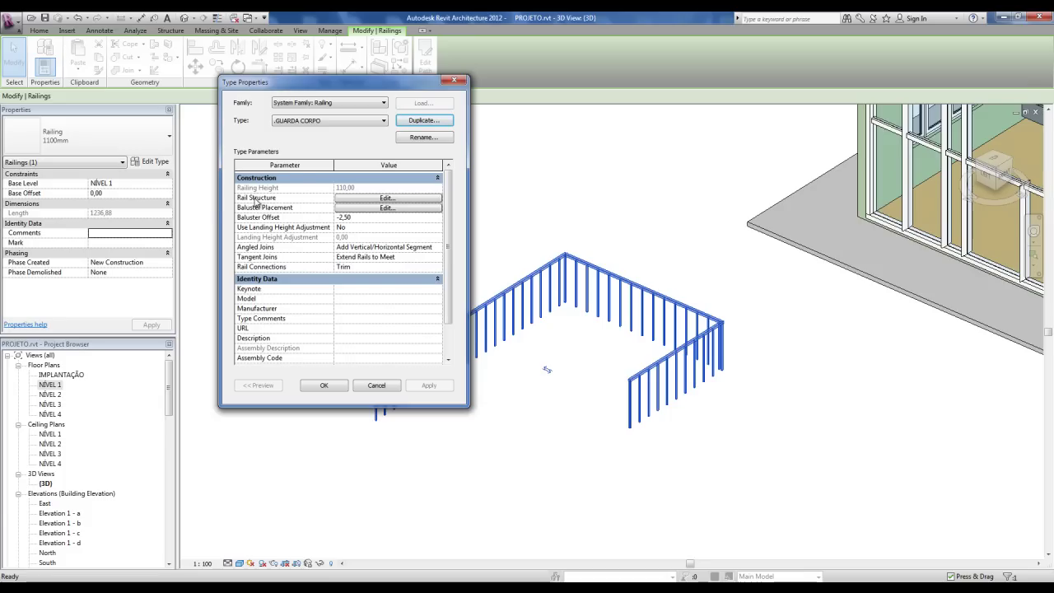
# Open the new type's rail structure and examine Rail 1's height, offset and available profiles.
pyautogui.click(384, 200)
pyautogui.moveTo(407, 91); pyautogui.dragTo(394, 99)
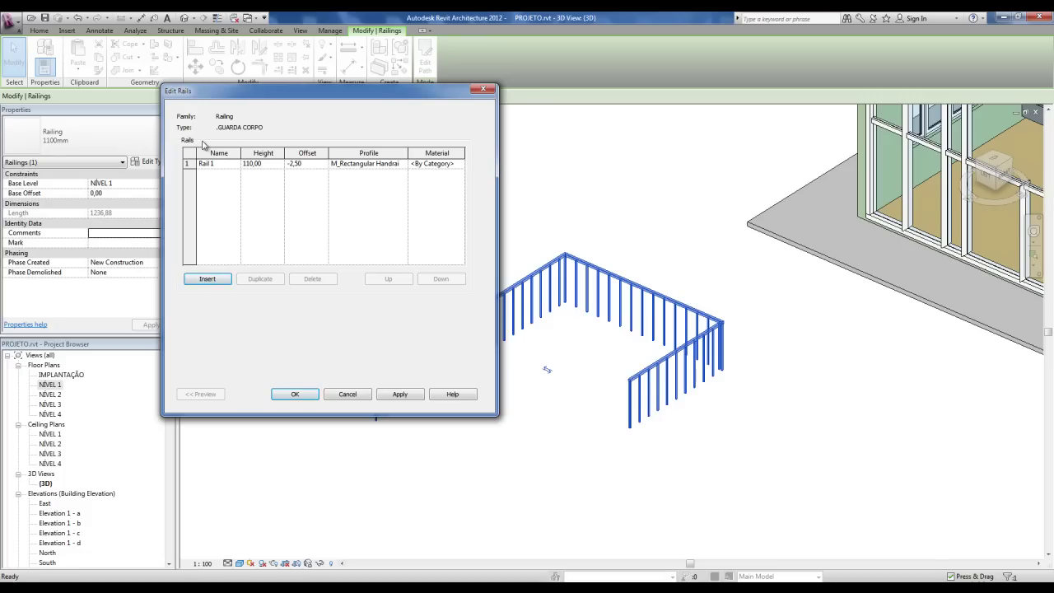
pyautogui.click(189, 164)
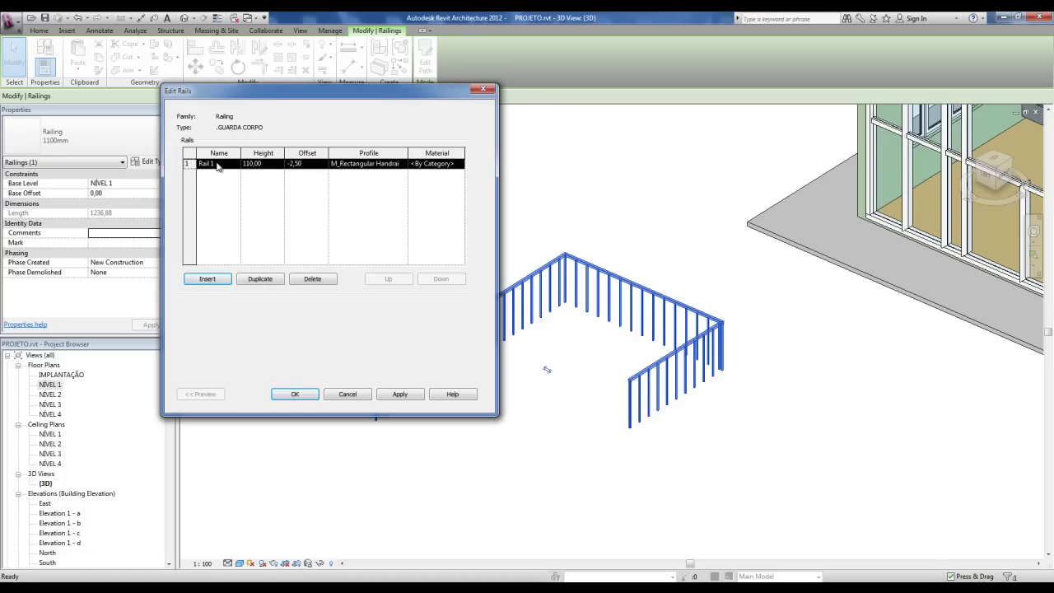
pyautogui.click(263, 164)
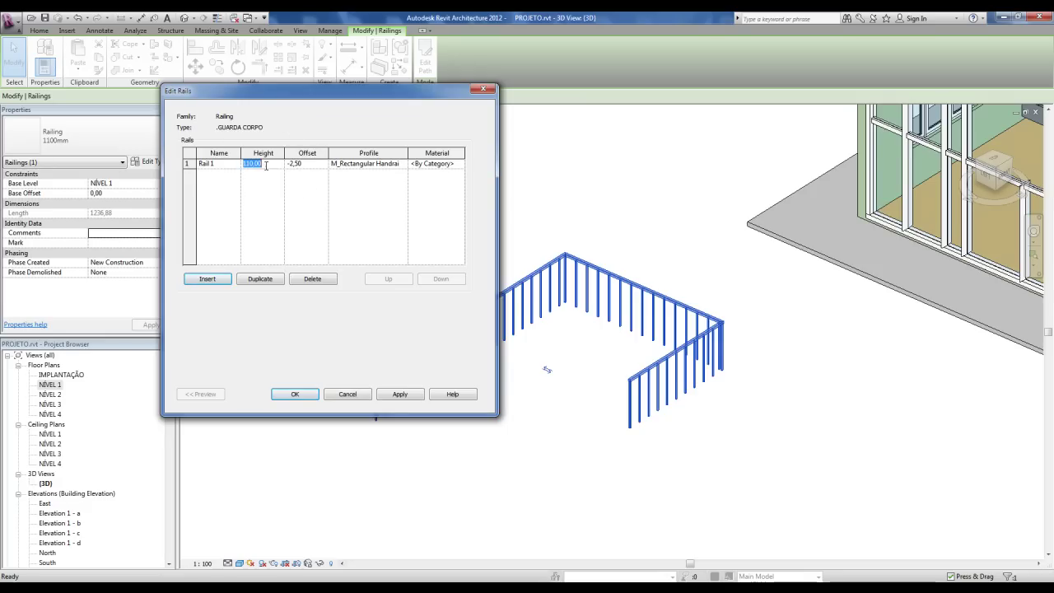
pyautogui.click(310, 165)
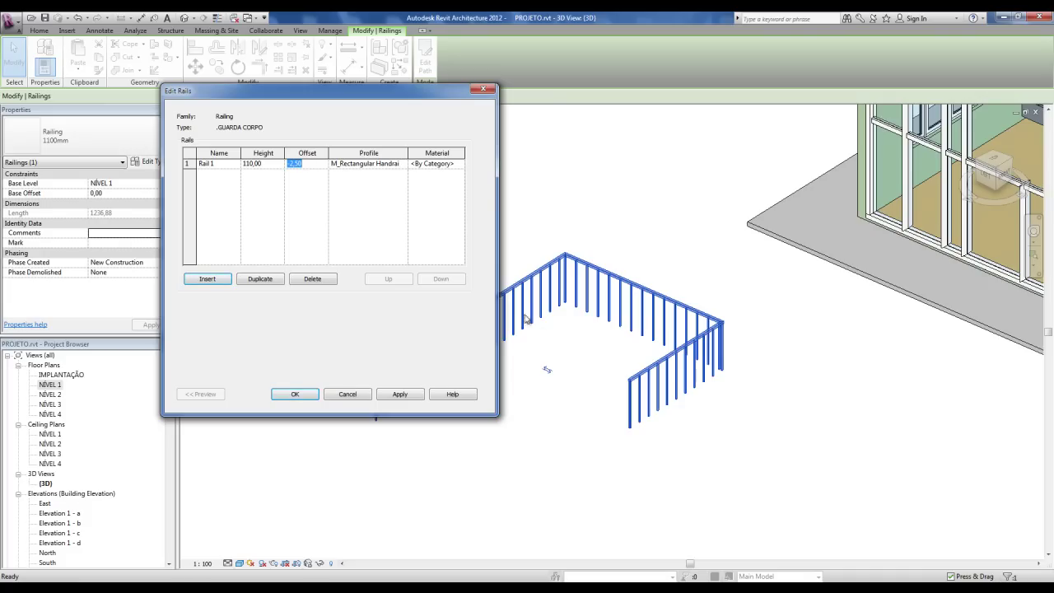
pyautogui.press('ctrl')
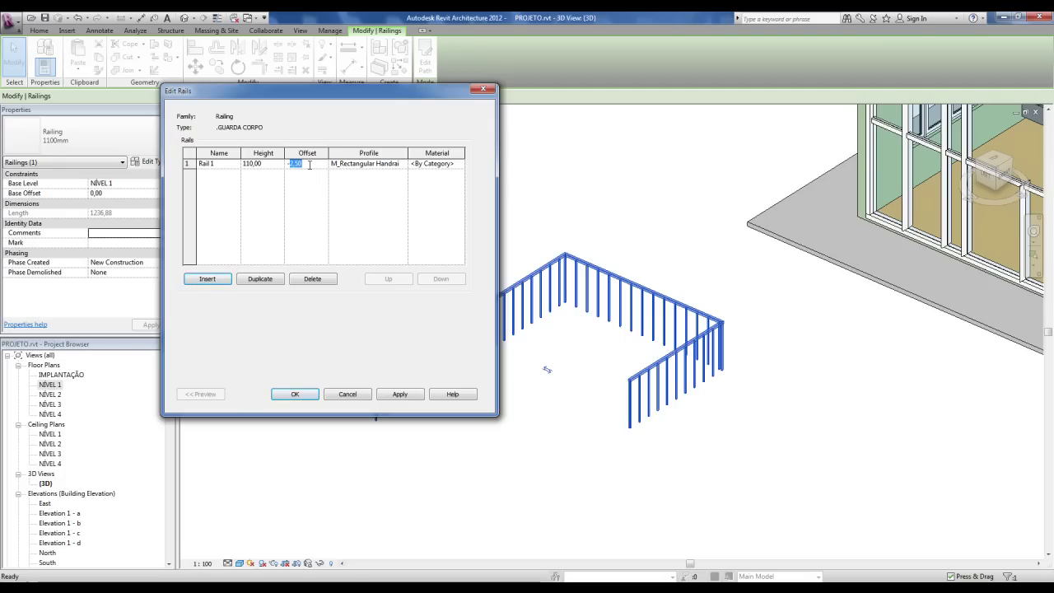
pyautogui.click(407, 167)
pyautogui.click(403, 165)
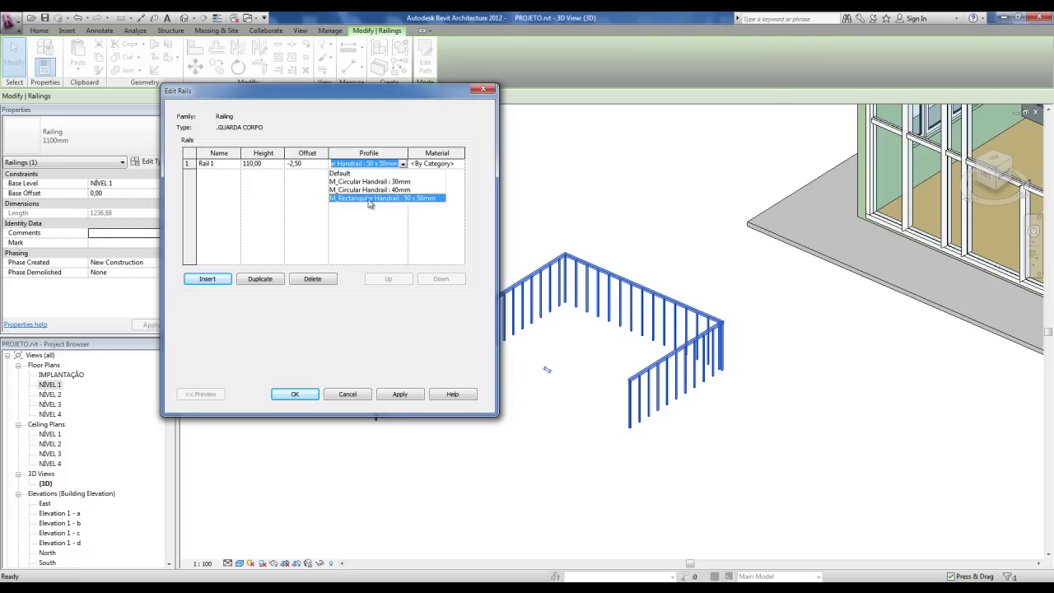
pyautogui.click(388, 232)
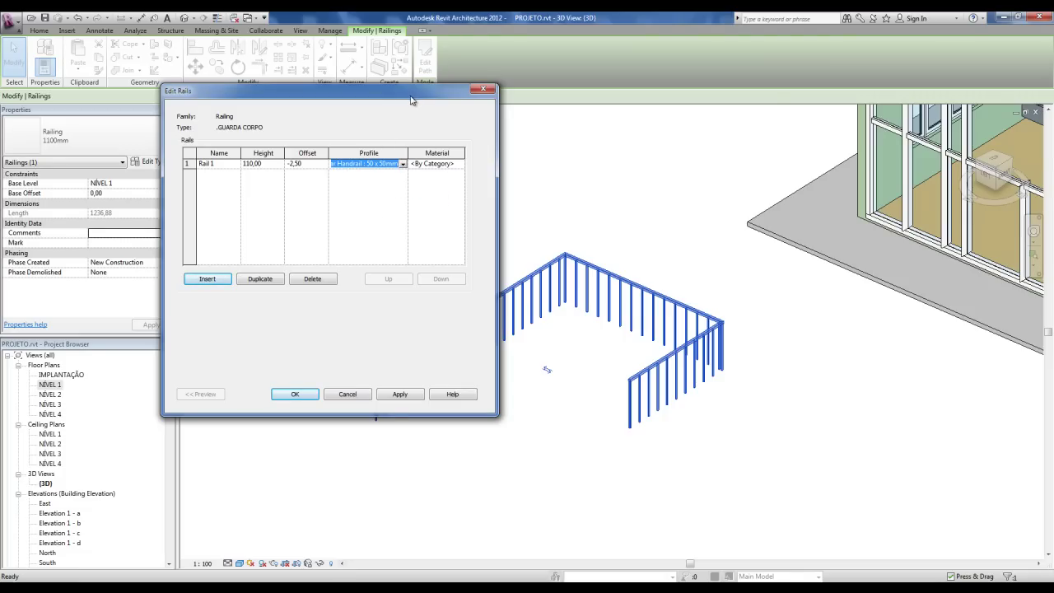
# Assign the .MADEIRA material to Rail 1 in the rail structure.
pyautogui.click(429, 164)
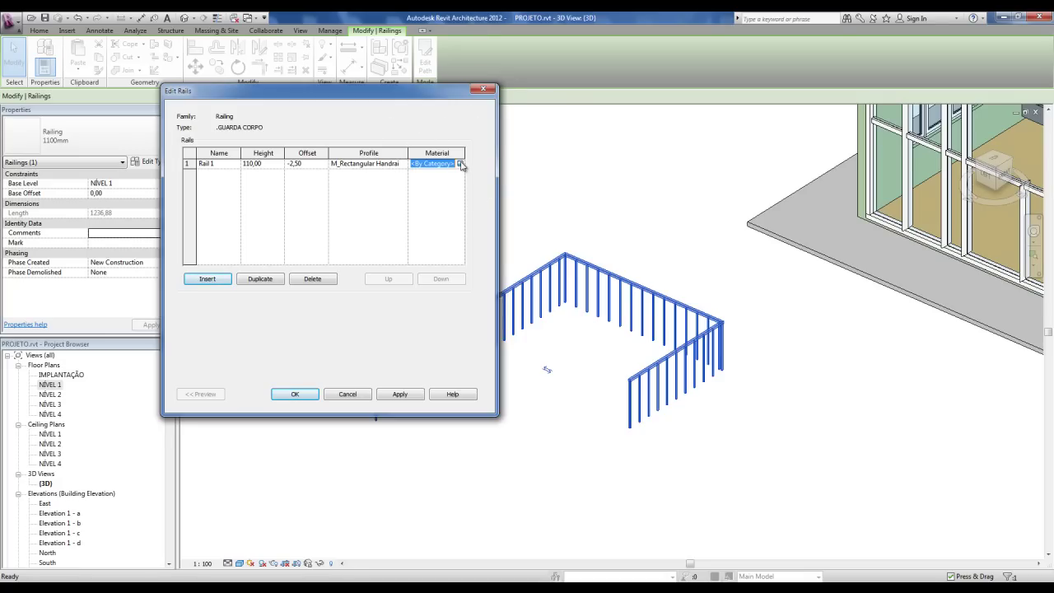
pyautogui.click(462, 164)
pyautogui.click(324, 181)
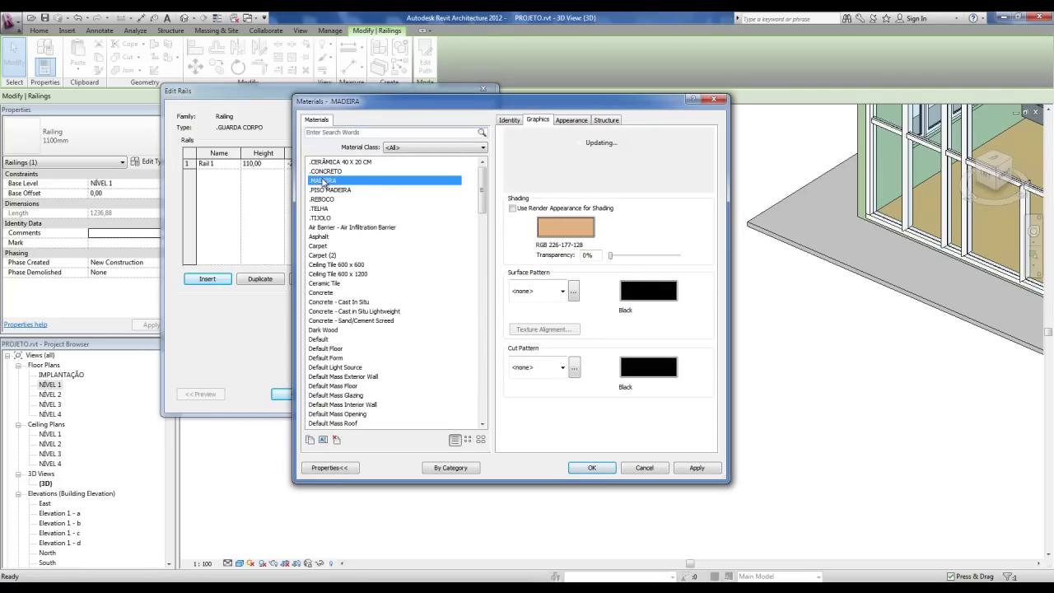
pyautogui.click(591, 467)
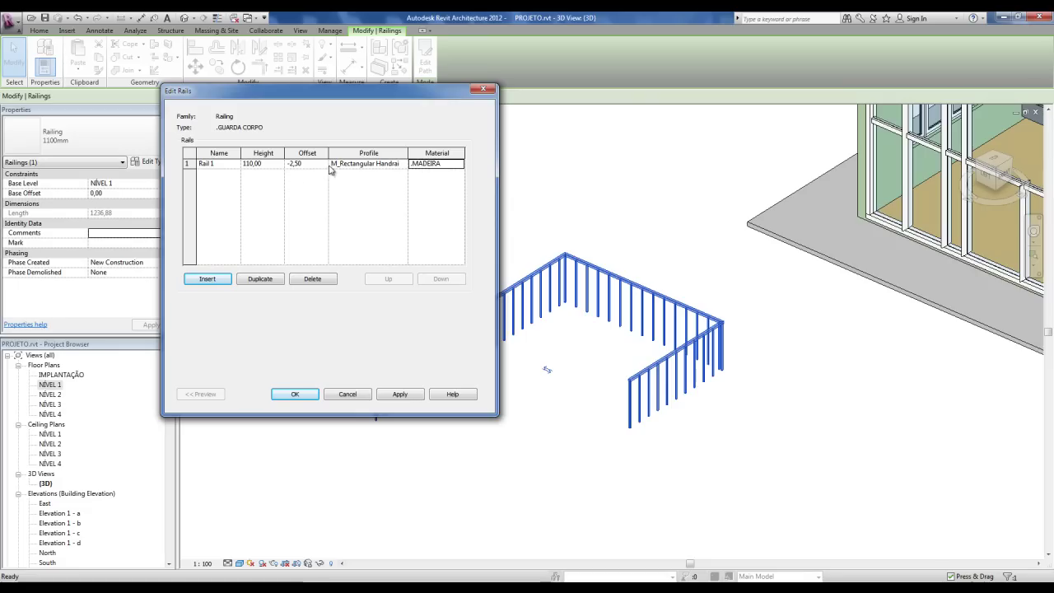
# Insert a new rail above Rail 1 in the list with height 20 and offset -2,5.
pyautogui.click(188, 164)
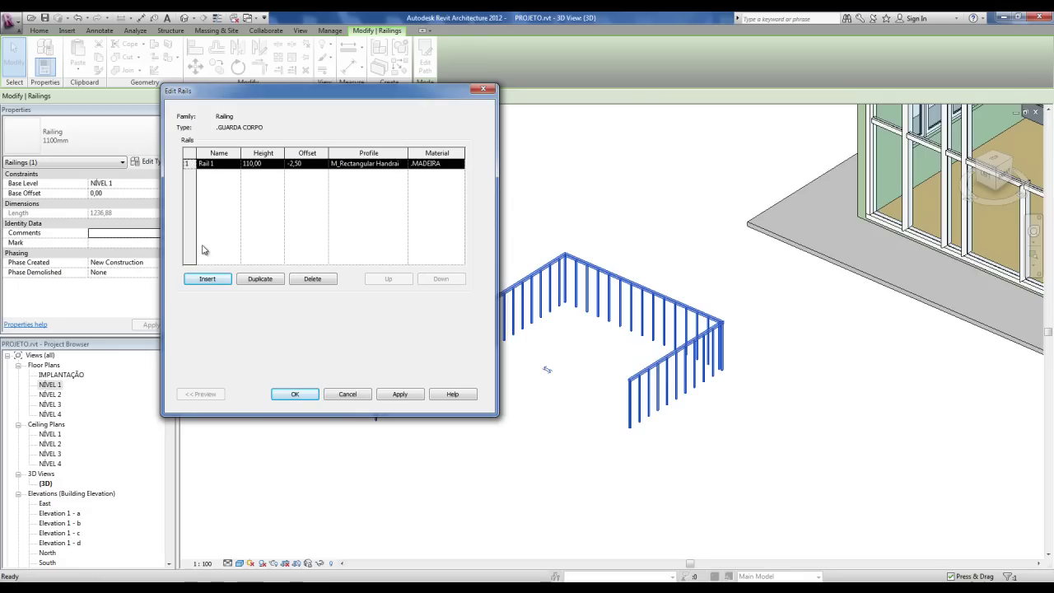
pyautogui.click(211, 278)
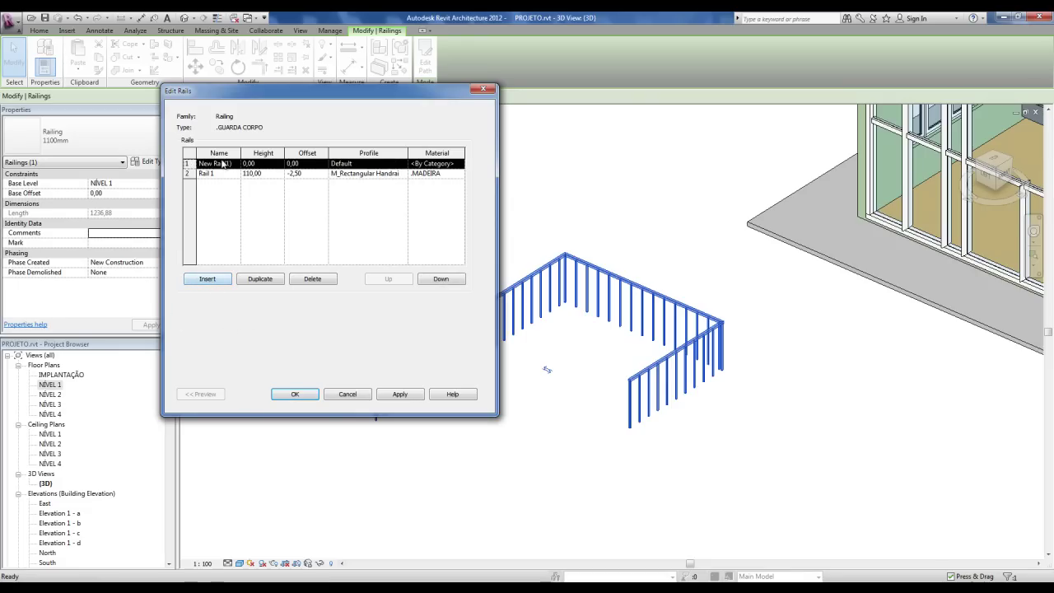
pyautogui.click(262, 164)
pyautogui.write('20')
pyautogui.click(303, 164)
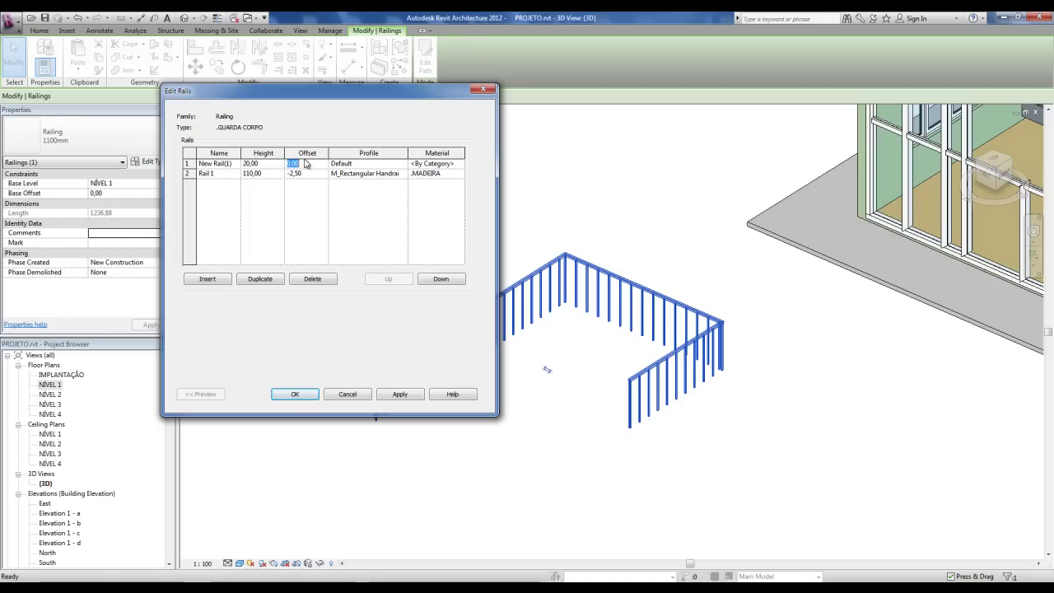
pyautogui.write('-2,5')
pyautogui.click(306, 162)
pyautogui.click(309, 174)
pyautogui.click(308, 164)
# Give the new rail the M_Circular Handrail : 30mm profile and the Metal - Steel material.
pyautogui.click(376, 156)
pyautogui.click(402, 163)
pyautogui.click(410, 164)
pyautogui.click(402, 164)
pyautogui.click(403, 164)
pyautogui.click(400, 176)
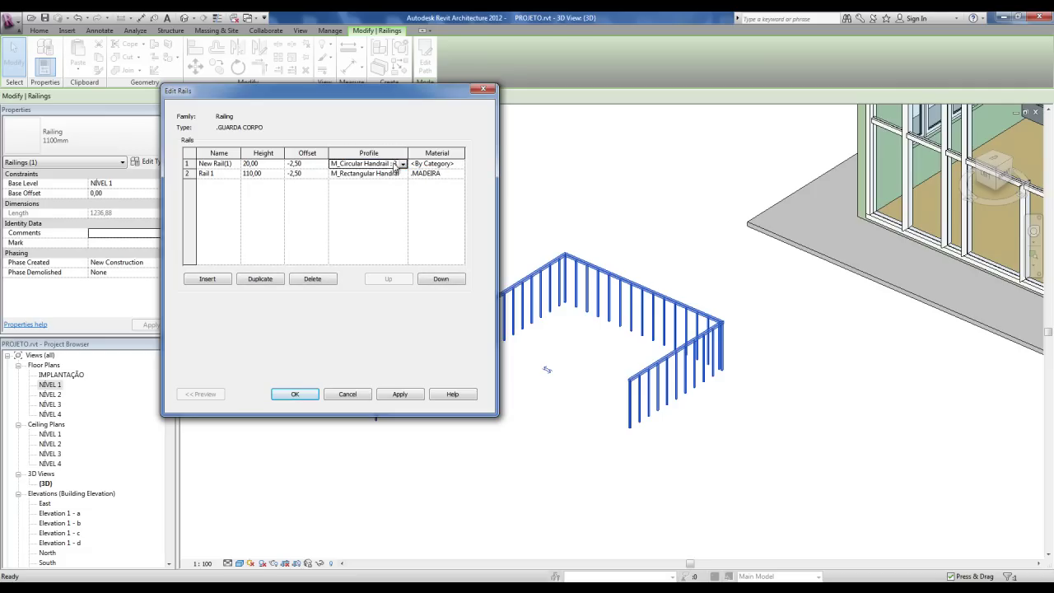
pyautogui.click(449, 165)
pyautogui.click(461, 164)
pyautogui.moveTo(483, 194); pyautogui.dragTo(484, 306)
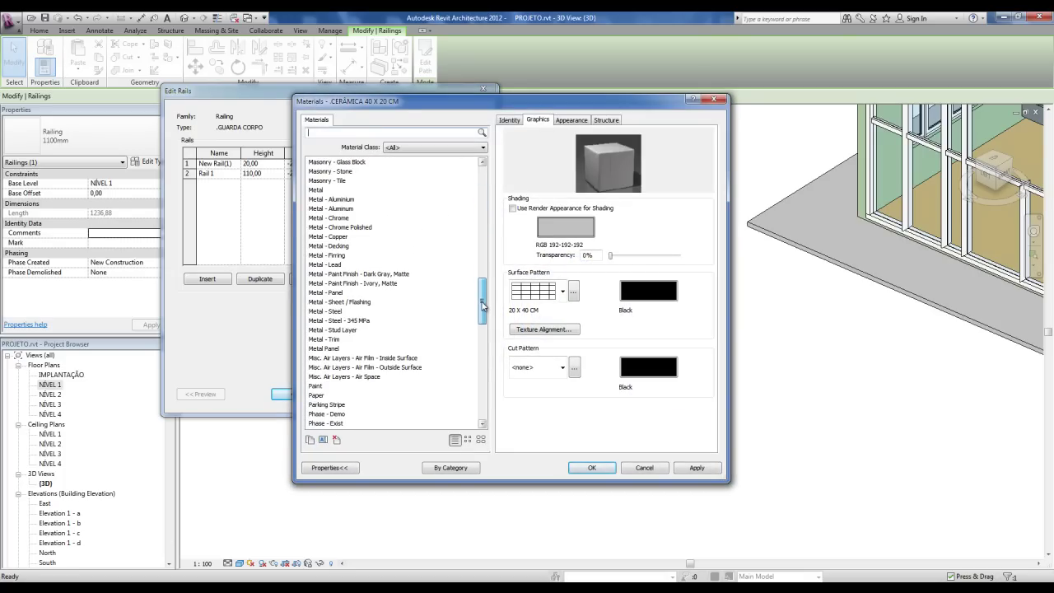
pyautogui.click(321, 312)
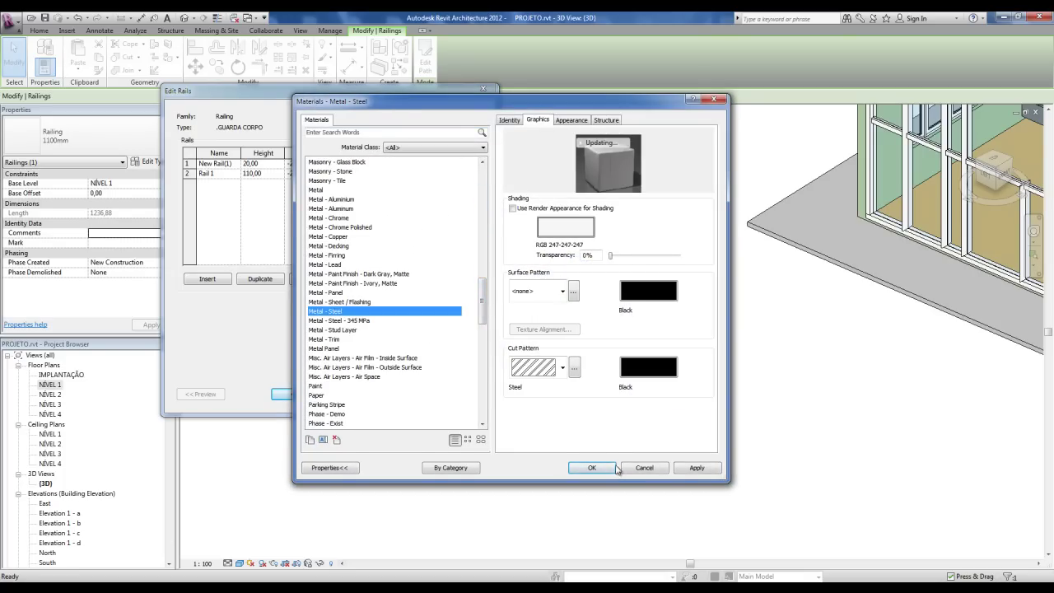
pyautogui.click(610, 470)
# Insert another default rail into the list and delete it again.
pyautogui.click(189, 164)
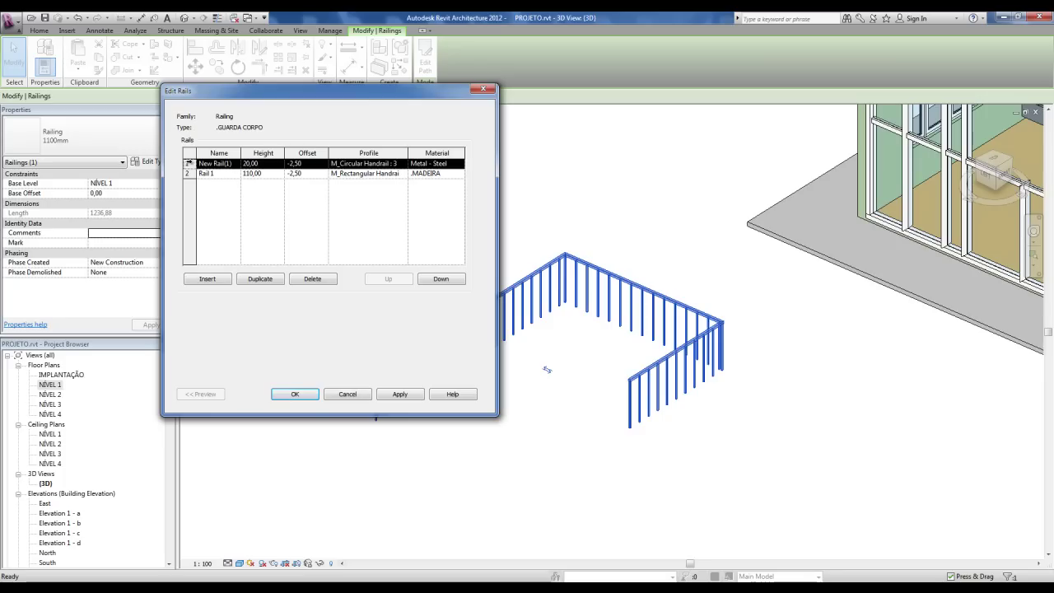
pyautogui.click(205, 285)
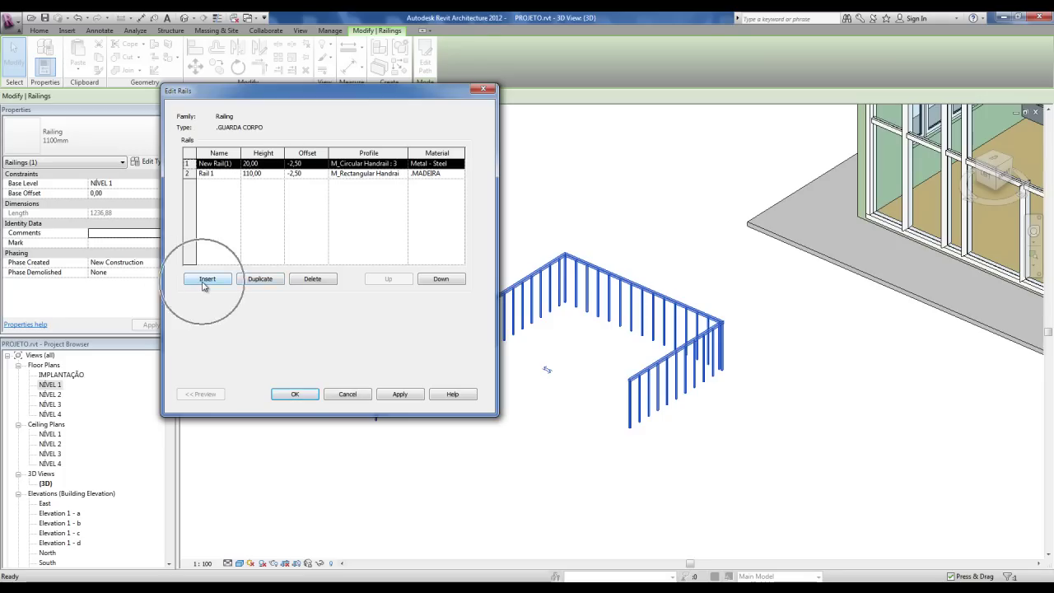
pyautogui.click(273, 281)
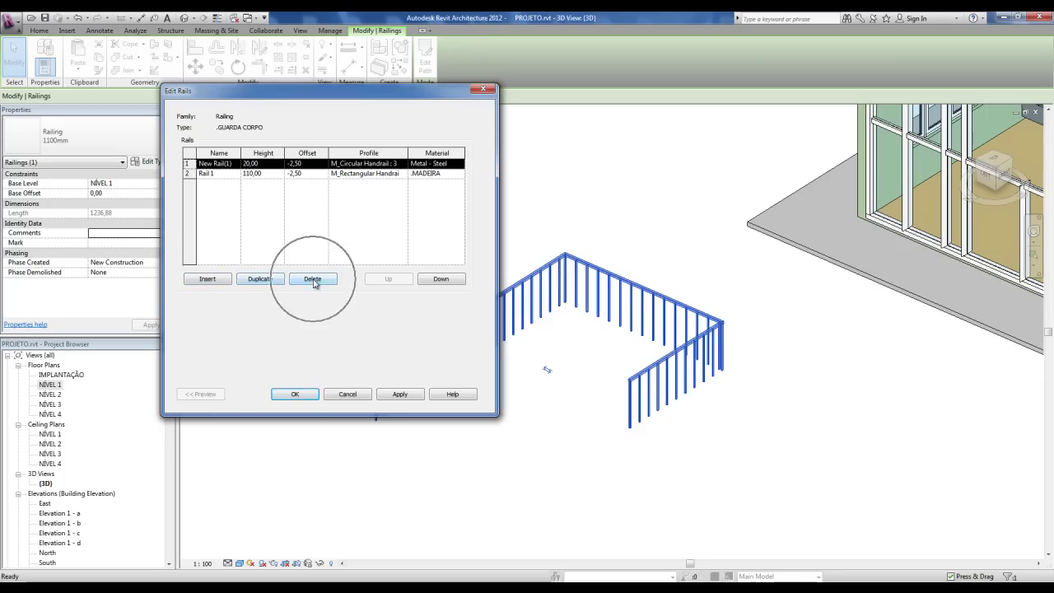
pyautogui.click(220, 281)
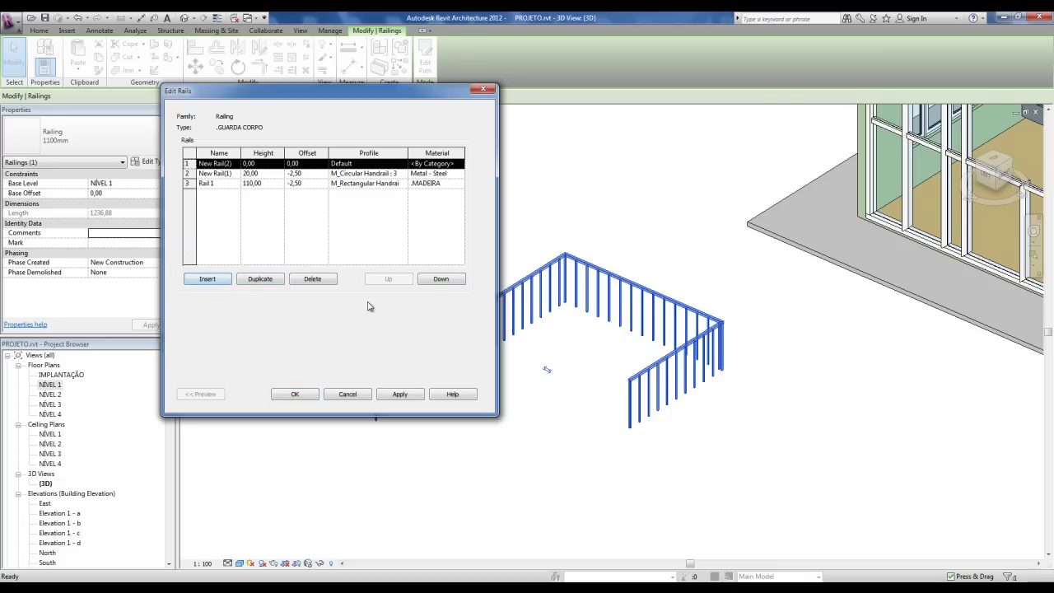
pyautogui.click(327, 280)
# Duplicate the steel rail twice, set the copies' heights to 40 and 60, and apply the type changes to the railing.
pyautogui.click(187, 163)
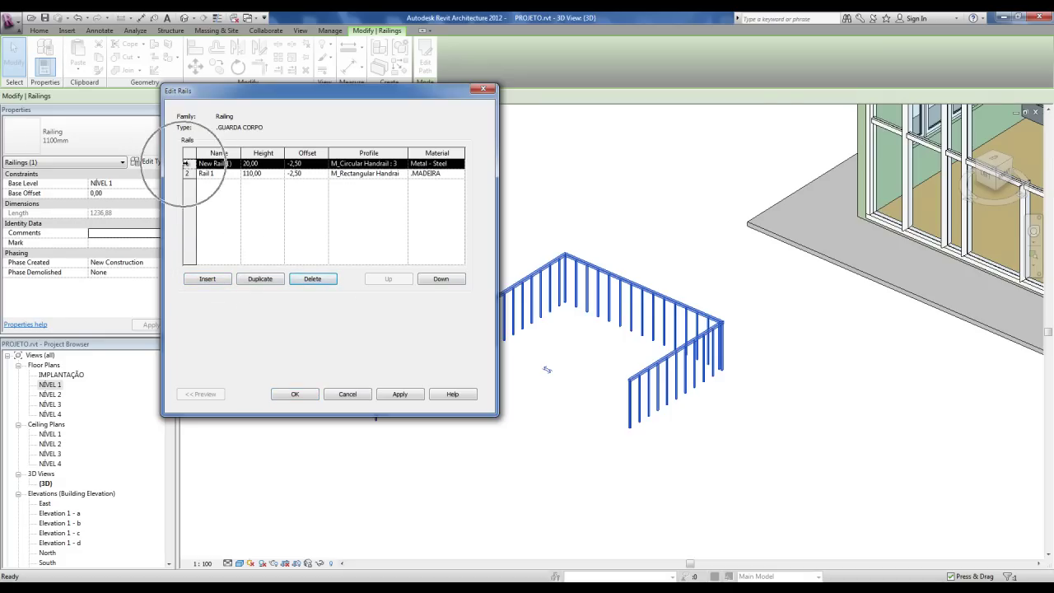
pyautogui.click(267, 281)
pyautogui.click(267, 280)
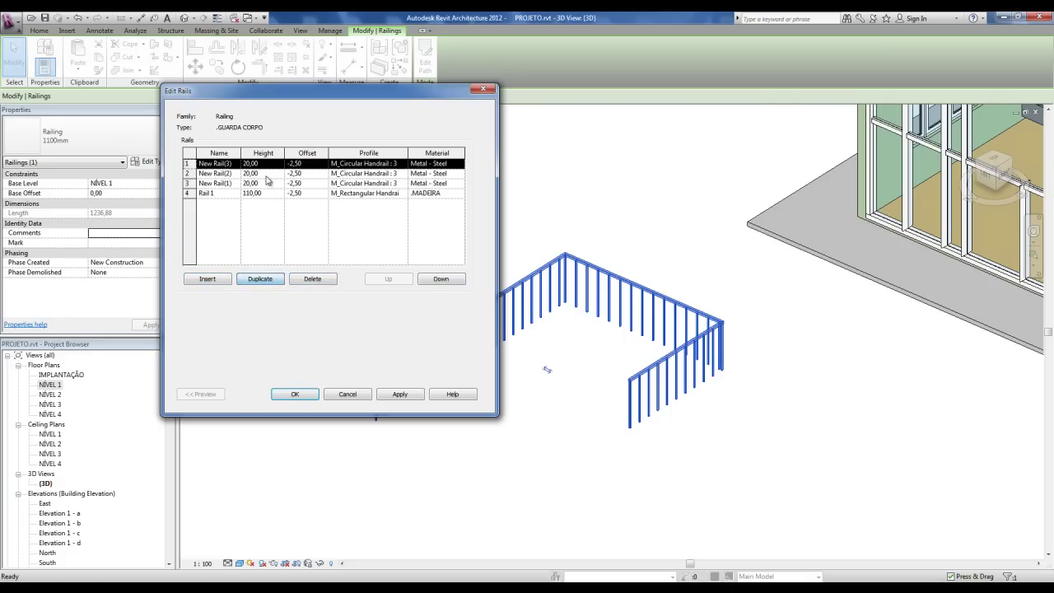
pyautogui.click(265, 173)
pyautogui.write('40')
pyautogui.click(263, 163)
pyautogui.click(265, 174)
pyautogui.click(269, 183)
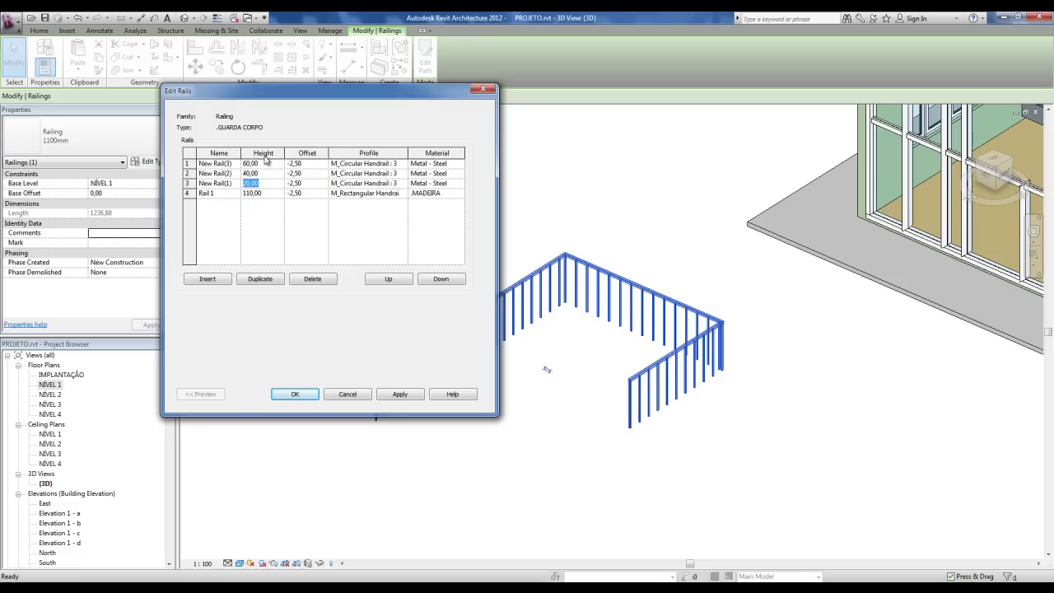
pyautogui.click(294, 393)
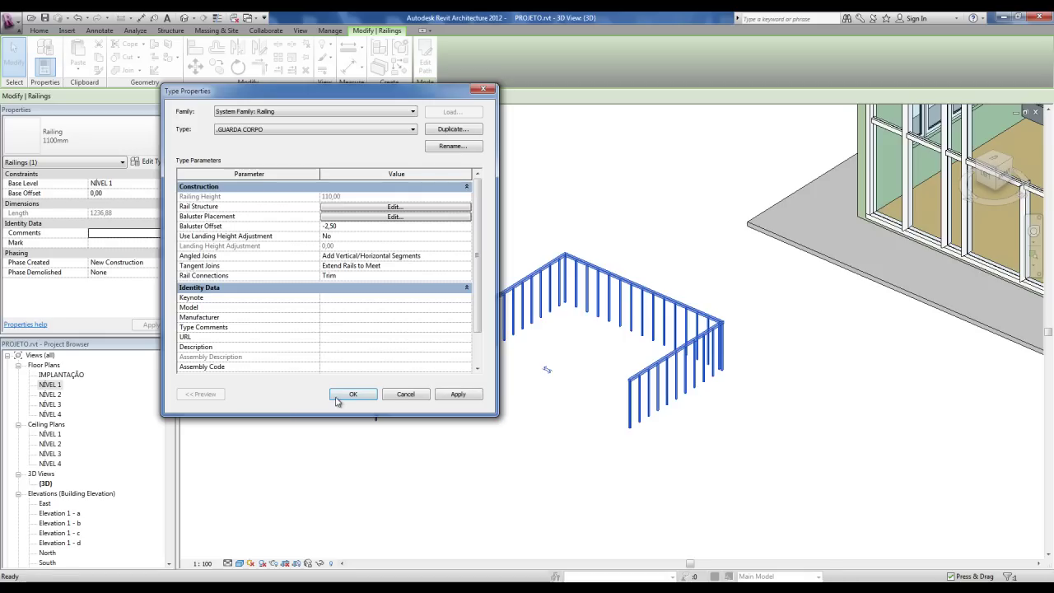
pyautogui.click(337, 397)
pyautogui.click(574, 450)
# Examine the modified railing's wooden handrail, steel horizontal rails and balusters in the 3D view.
pyautogui.scroll(5, 685, 429)
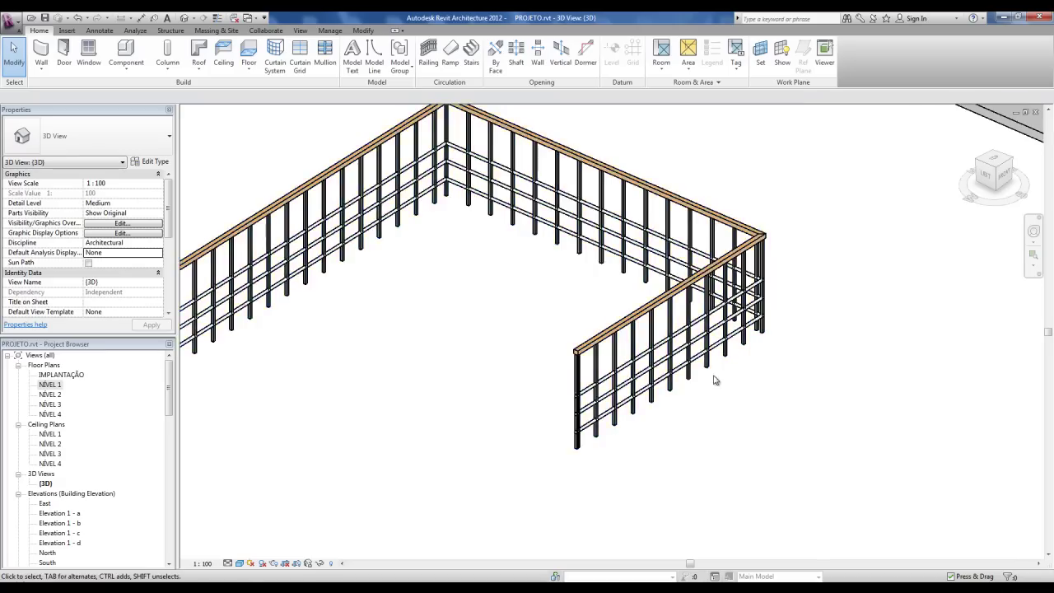
pyautogui.scroll(-2, 715, 378)
pyautogui.moveTo(710, 376); pyautogui.dragTo(764, 365, button='middle')
pyautogui.keyDown('shift'); pyautogui.moveTo(609, 395); pyautogui.dragTo(639, 375, button='middle'); pyautogui.keyUp('shift')
pyautogui.scroll(-1, 524, 396)
pyautogui.moveTo(527, 400); pyautogui.dragTo(472, 408, button='middle')
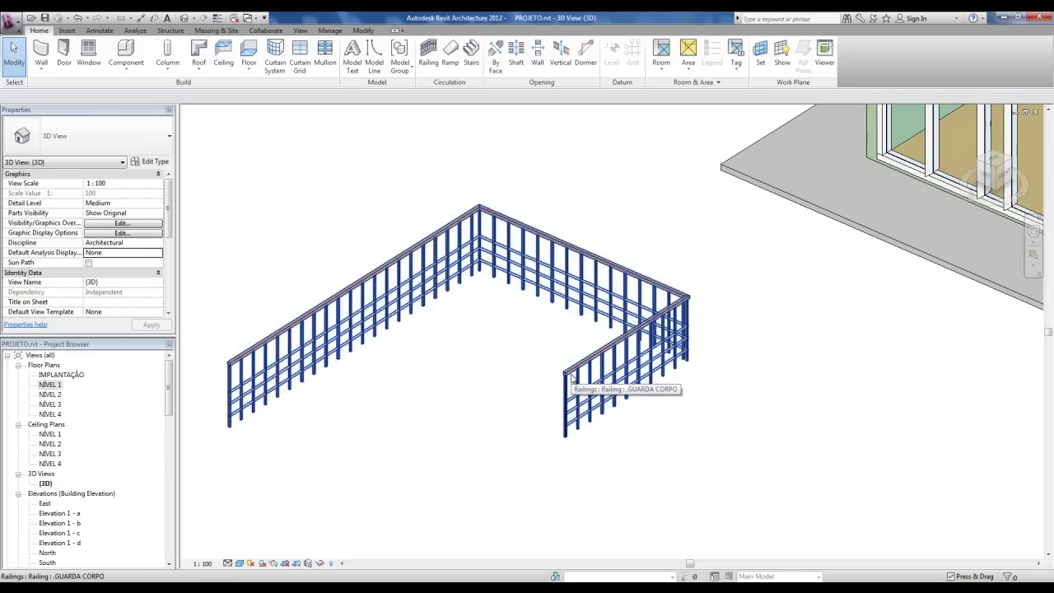
pyautogui.scroll(3, 546, 425)
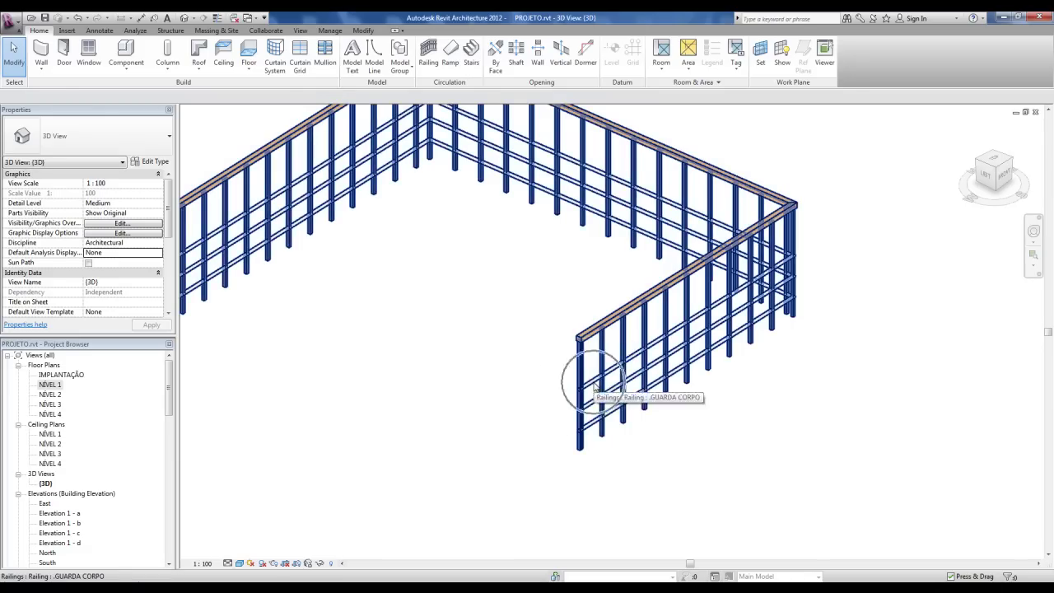
pyautogui.scroll(-4, 581, 374)
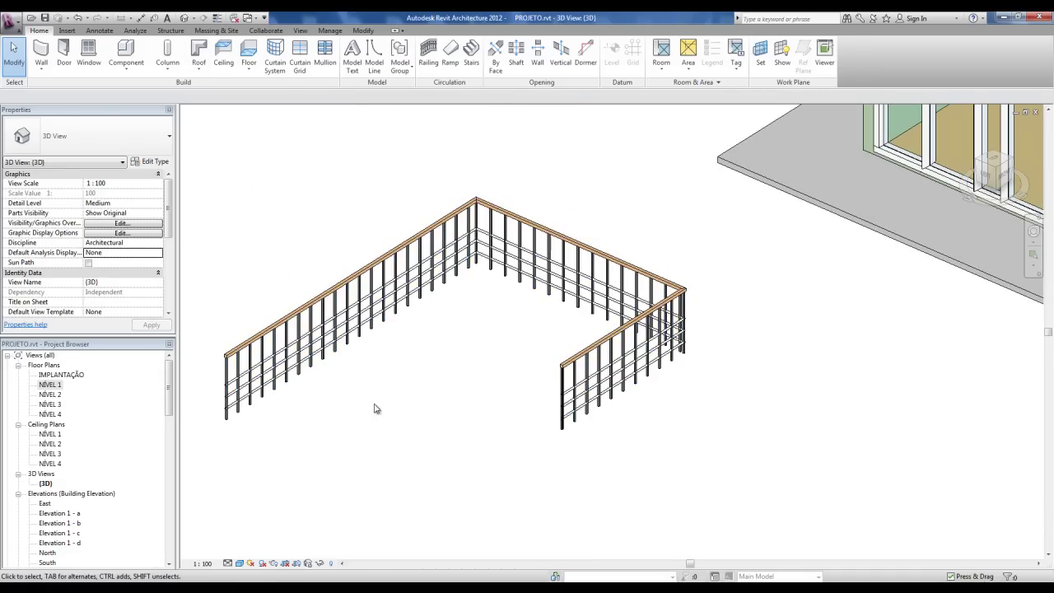
pyautogui.moveTo(570, 345); pyautogui.dragTo(612, 338, button='middle')
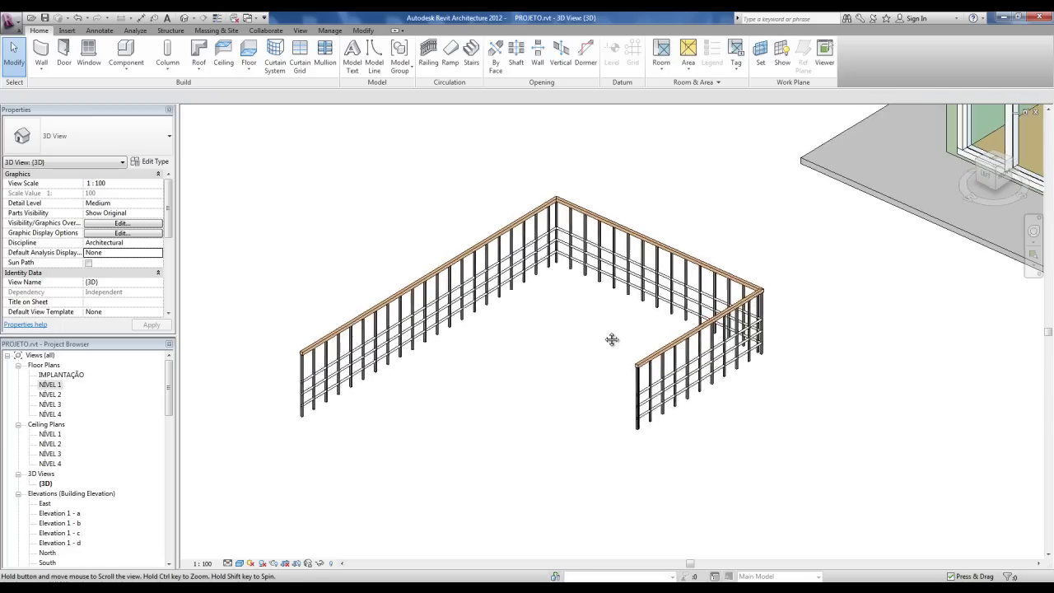
# Open the baluster placement settings of the selected .GUARDA CORPO railing and compare them with its end and corner posts in the model.
pyautogui.click(520, 307)
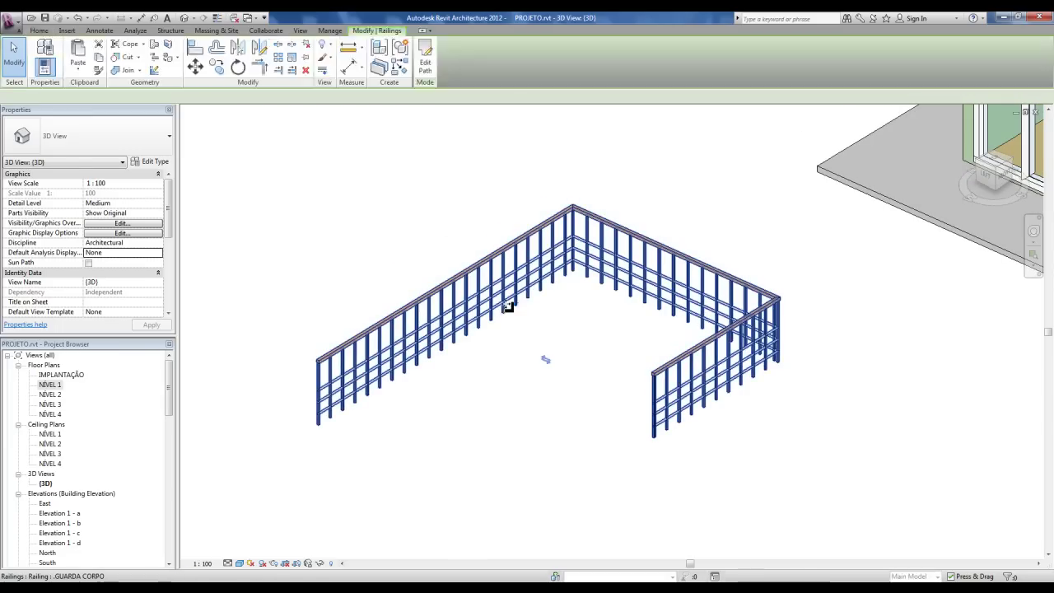
pyautogui.click(151, 165)
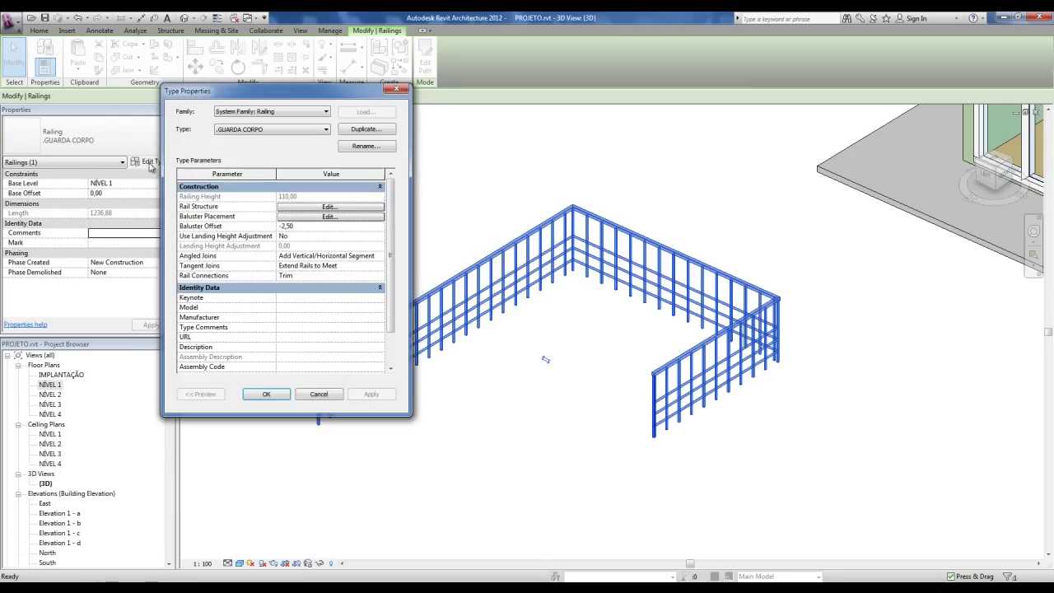
pyautogui.press('ctrl')
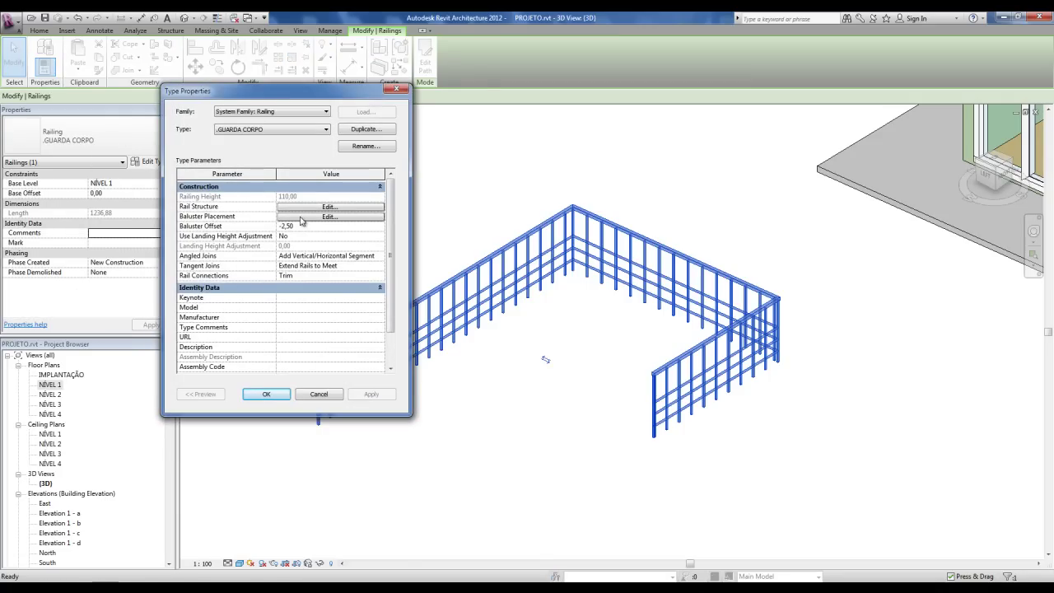
pyautogui.click(330, 216)
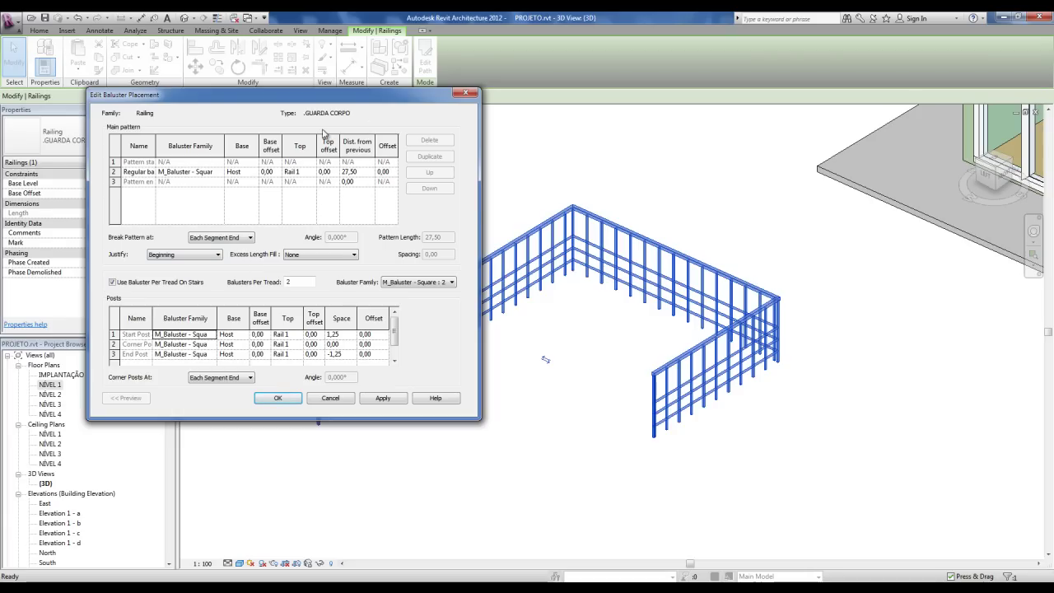
pyautogui.moveTo(292, 98); pyautogui.dragTo(179, 123)
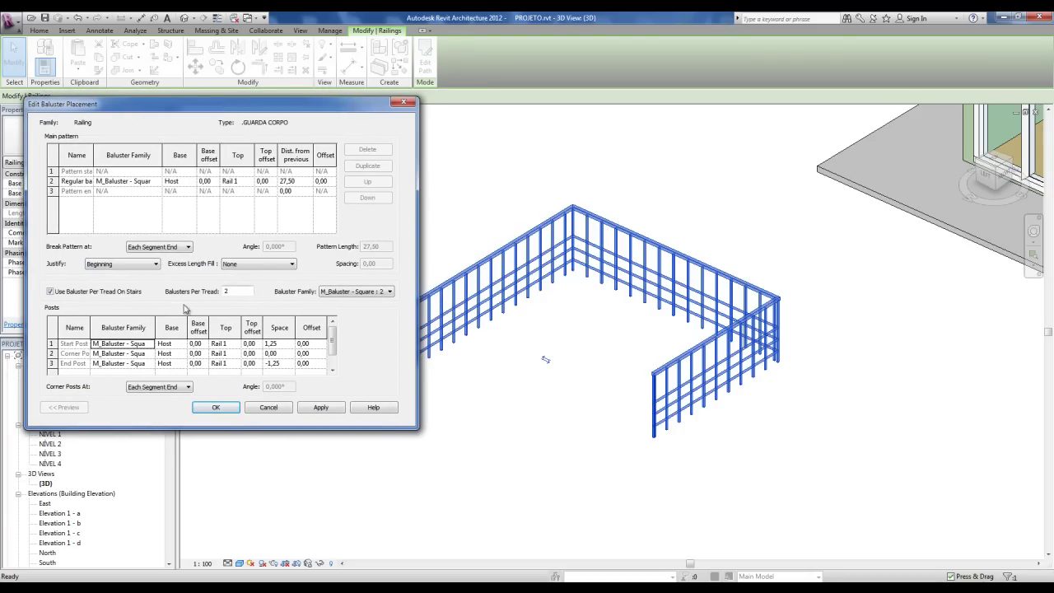
pyautogui.press('ctrl')
pyautogui.moveTo(368, 103); pyautogui.dragTo(245, 115)
pyautogui.press('ctrl')
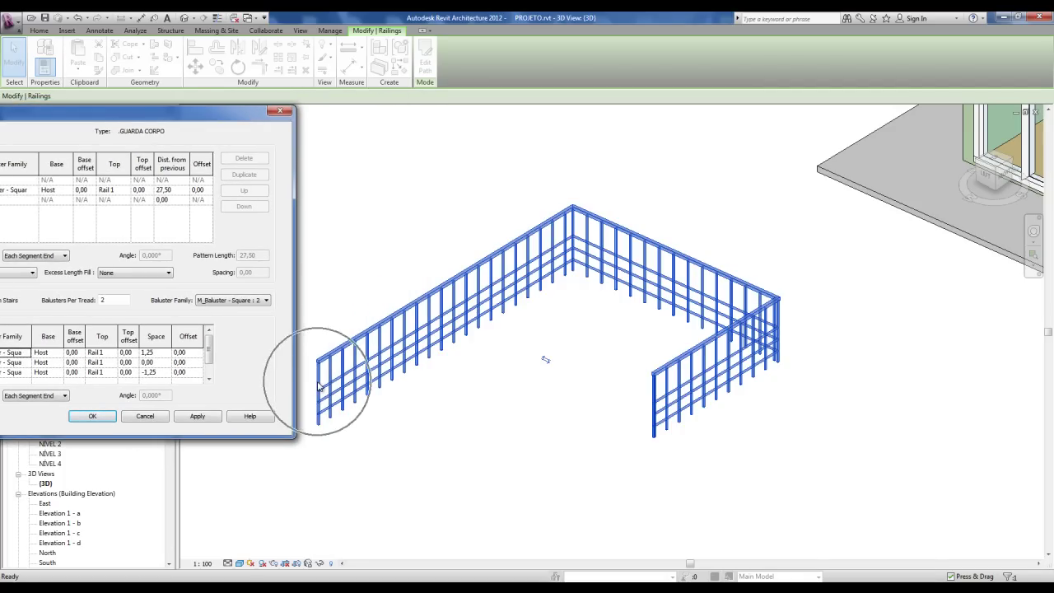
pyautogui.press('ctrl')
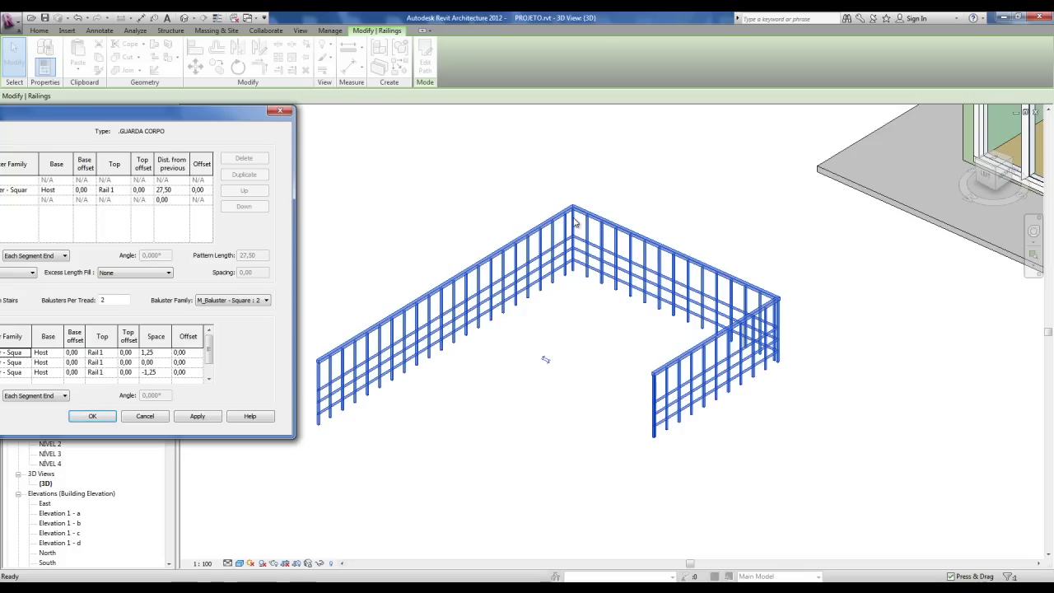
pyautogui.press('ctrl')
pyautogui.press('ctrl')
pyautogui.press('ctrl')
# Review the start, corner and end post rows, and close the baluster placement and type settings.
pyautogui.moveTo(266, 120); pyautogui.dragTo(461, 83)
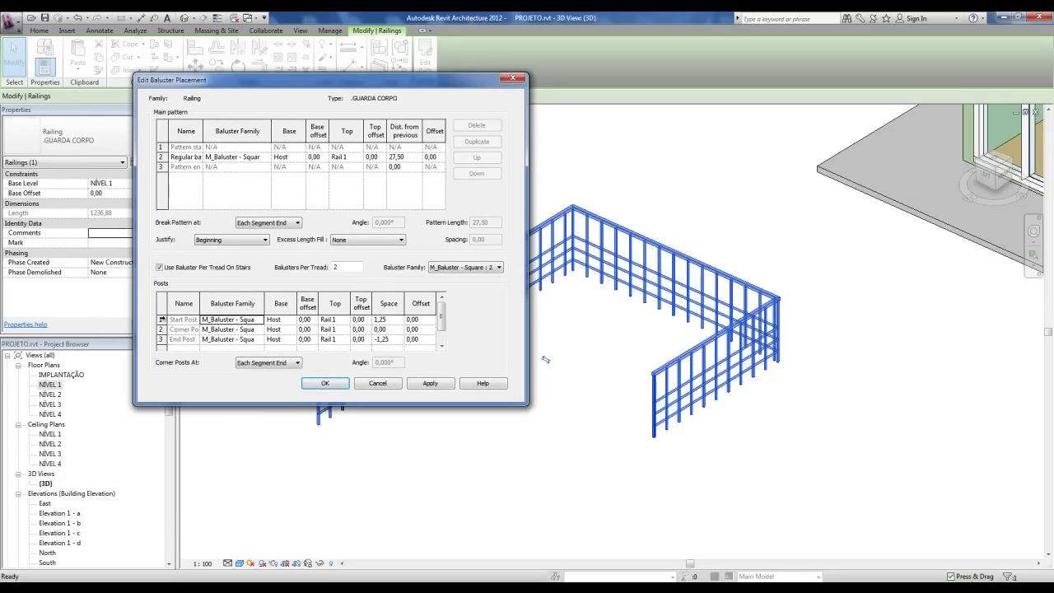
pyautogui.click(163, 319)
pyautogui.click(163, 328)
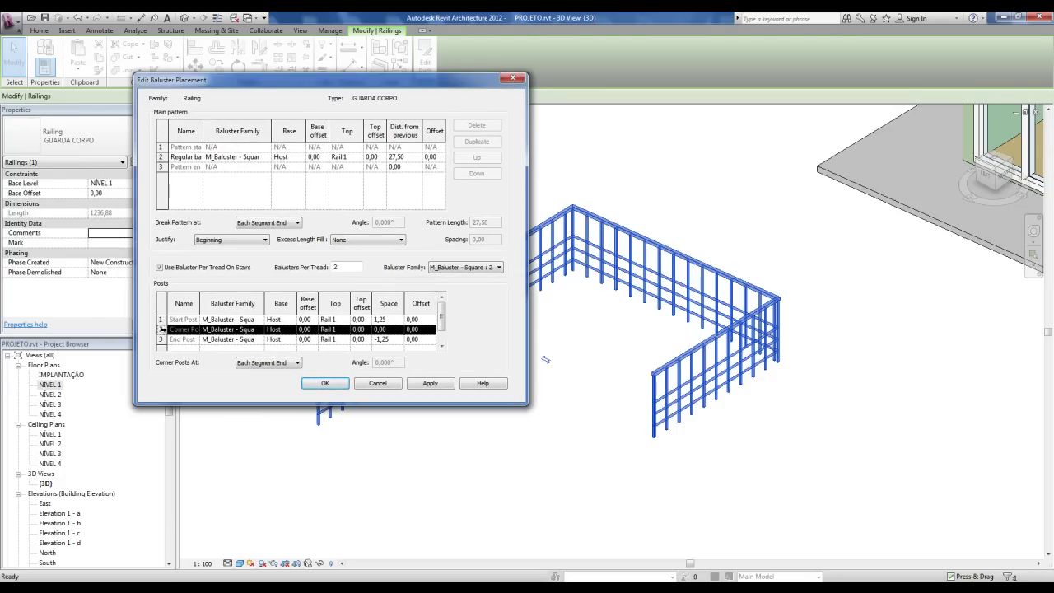
pyautogui.click(163, 339)
pyautogui.moveTo(431, 82); pyautogui.dragTo(206, 134)
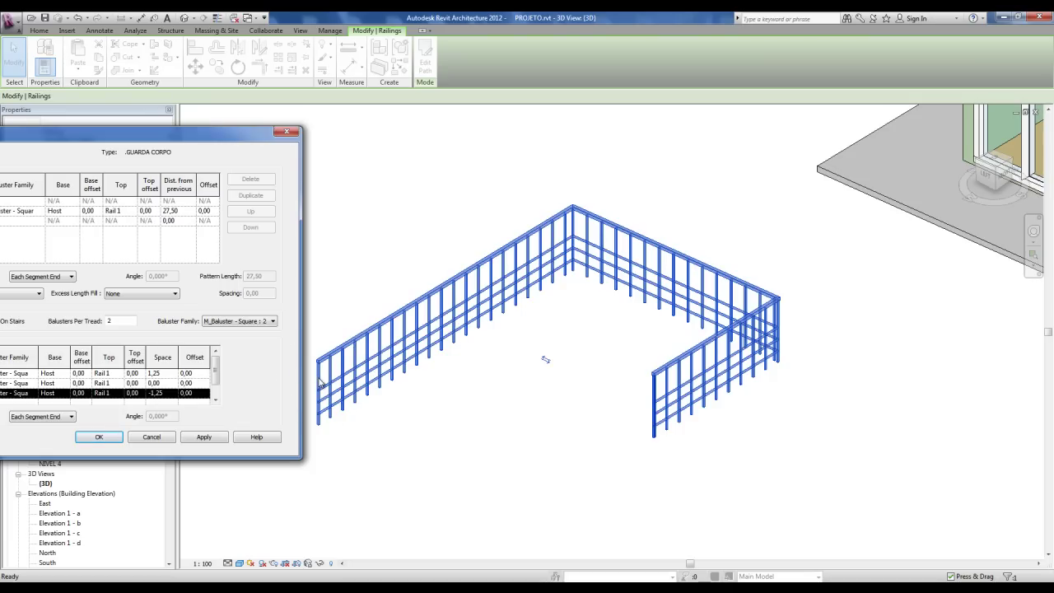
pyautogui.click(100, 437)
pyautogui.click(151, 437)
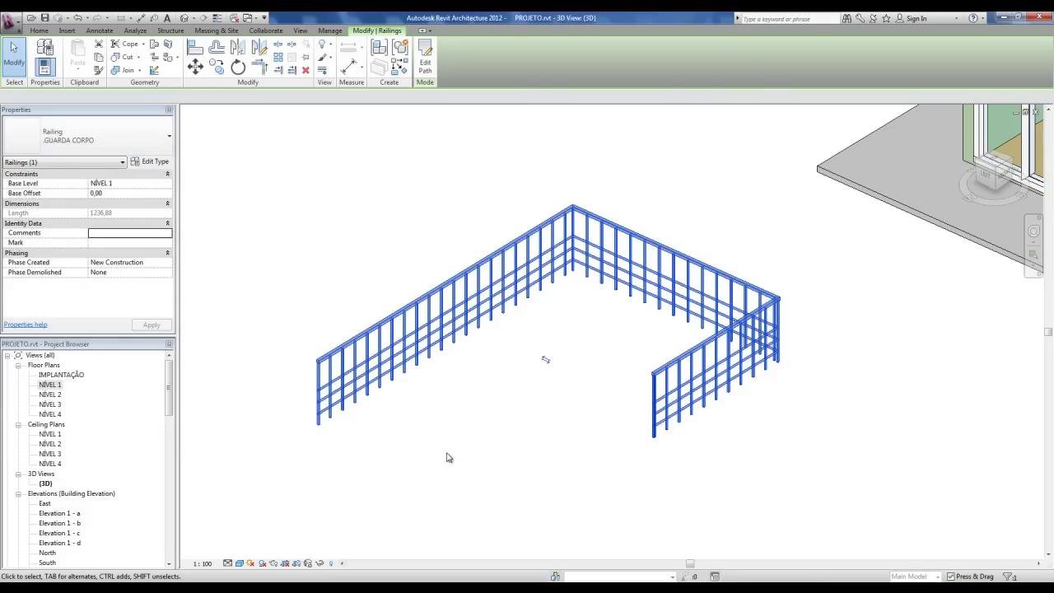
# Deselect the railing and start loading a family from the Balusters folder of the Metric Library.
pyautogui.click(448, 458)
pyautogui.scroll(5, 407, 436)
pyautogui.scroll(-5, 388, 421)
pyautogui.moveTo(462, 350); pyautogui.dragTo(427, 356, button='middle')
pyautogui.scroll(-1, 436, 328)
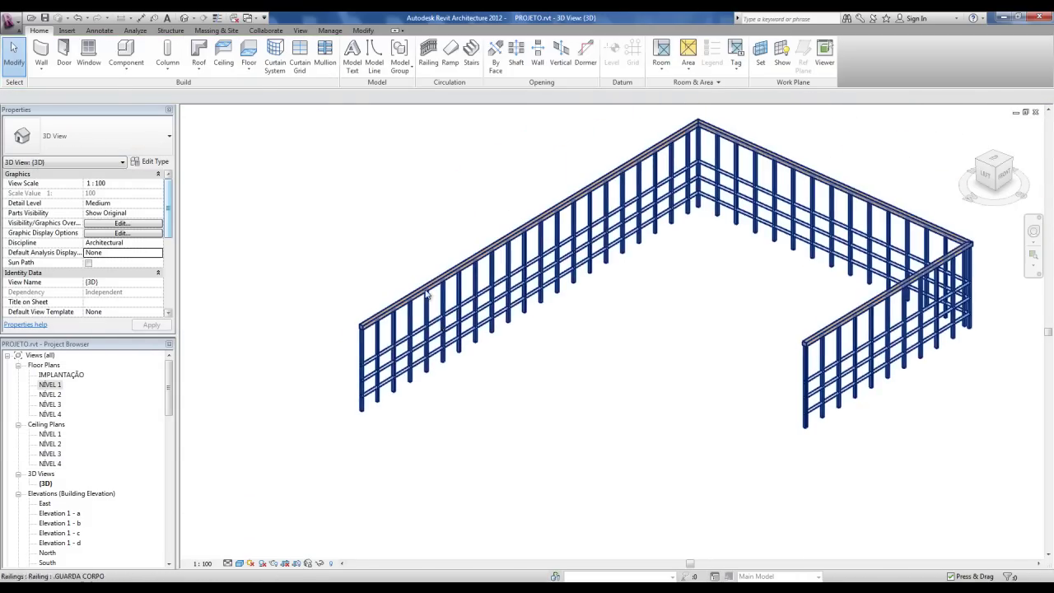
pyautogui.click(68, 31)
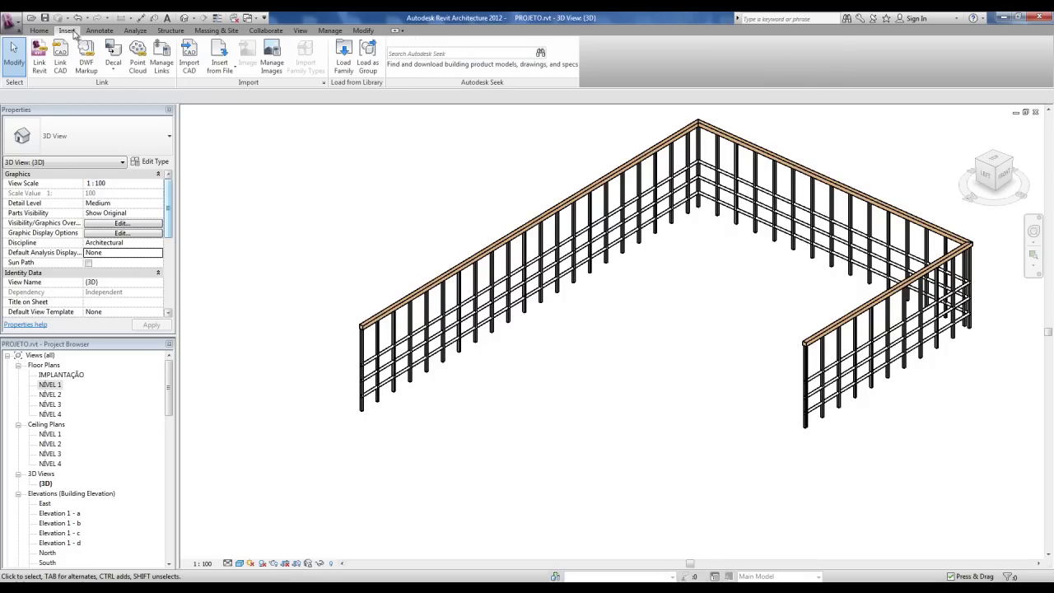
pyautogui.click(345, 66)
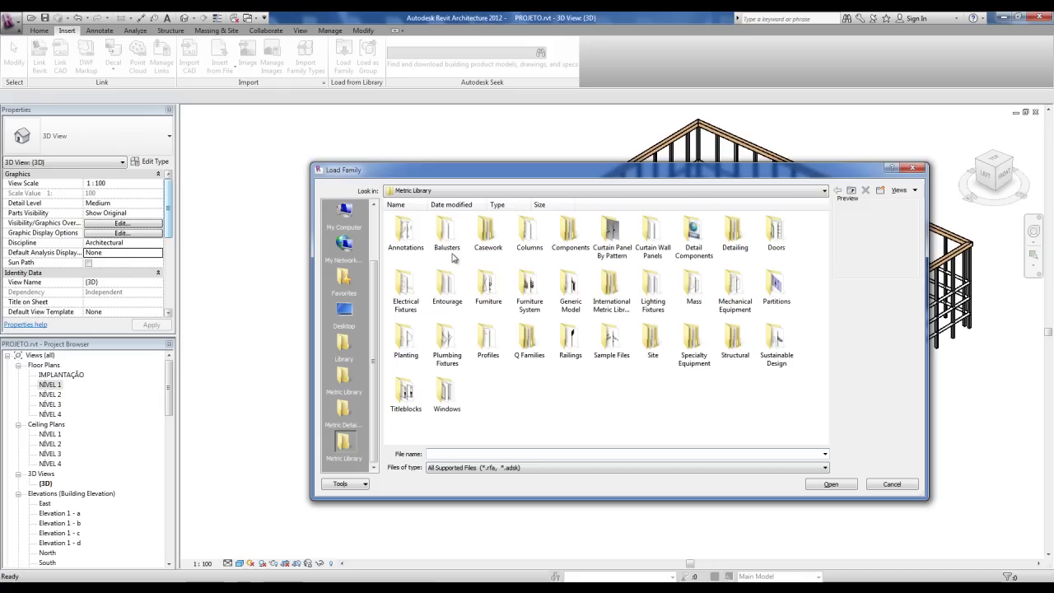
pyautogui.doubleClick(448, 234)
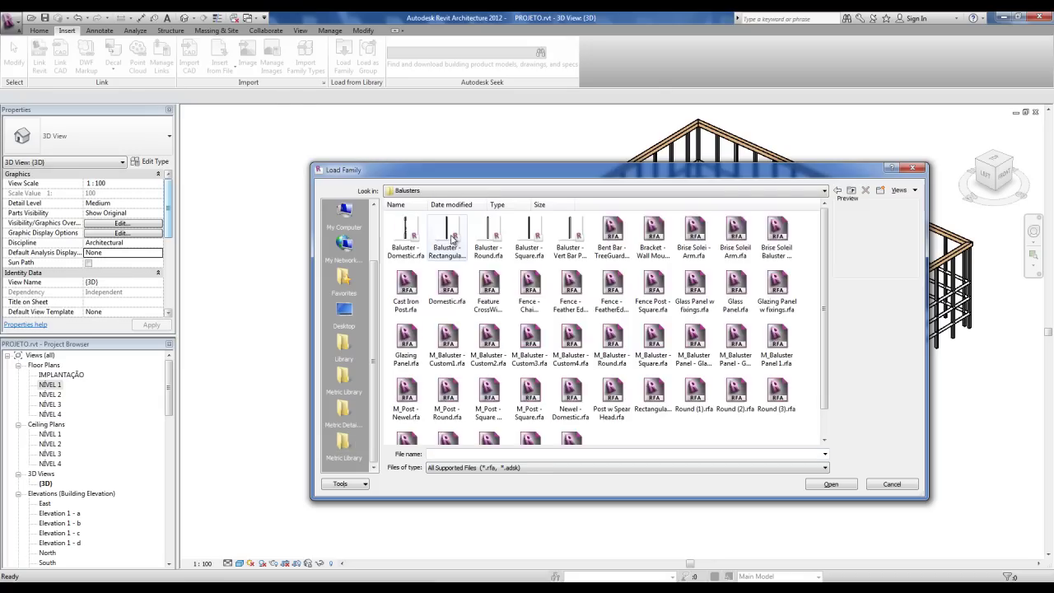
# Preview the wall-mounted handrail bracket, Brise Solei - Arm and M_Post - Square families in the Balusters folder.
pyautogui.moveTo(827, 320); pyautogui.dragTo(841, 286)
pyautogui.click(657, 235)
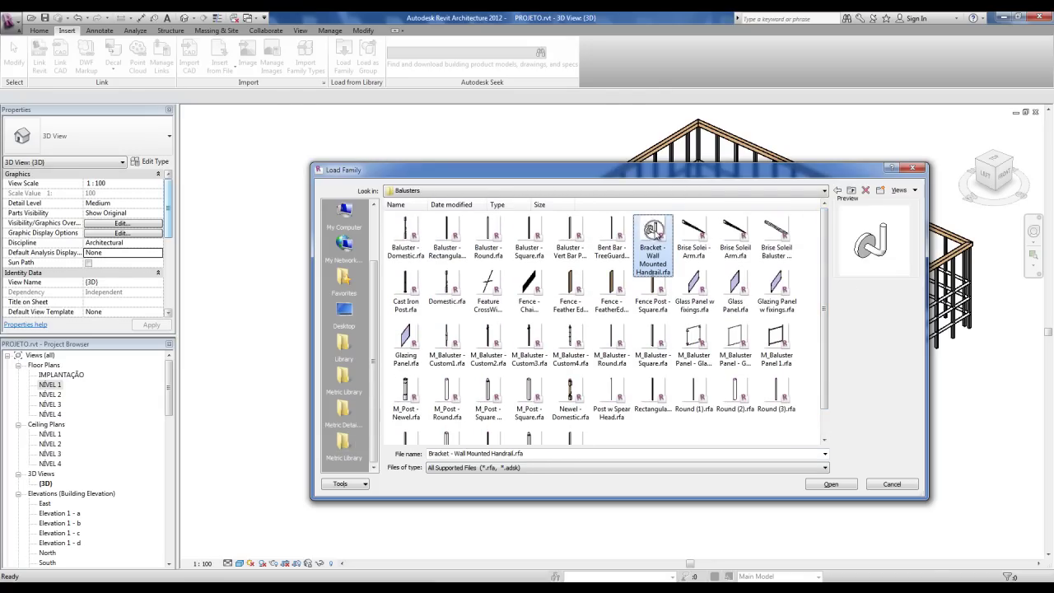
pyautogui.click(684, 232)
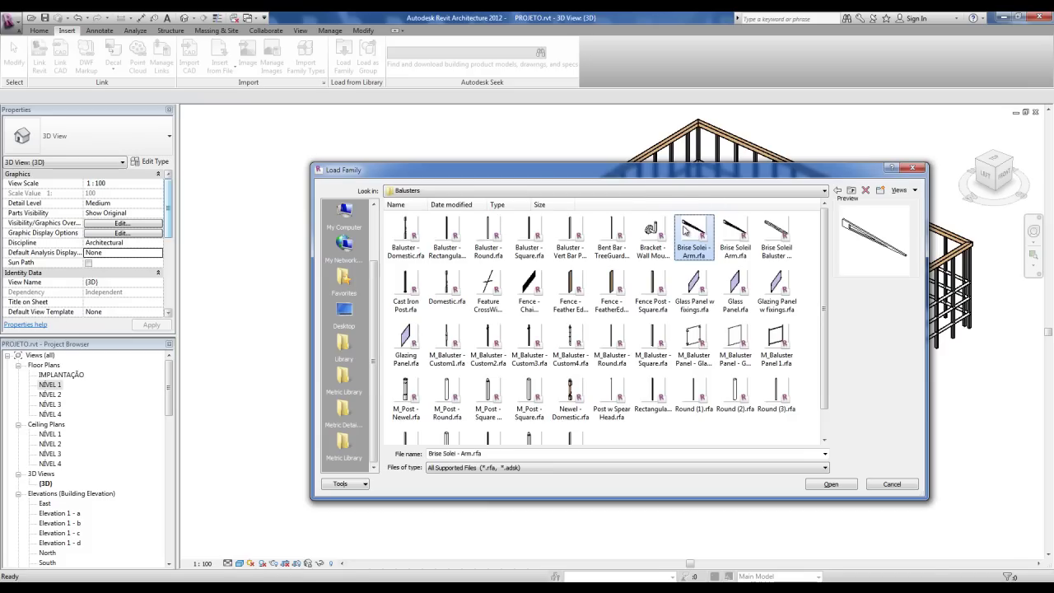
pyautogui.scroll(-2, 834, 352)
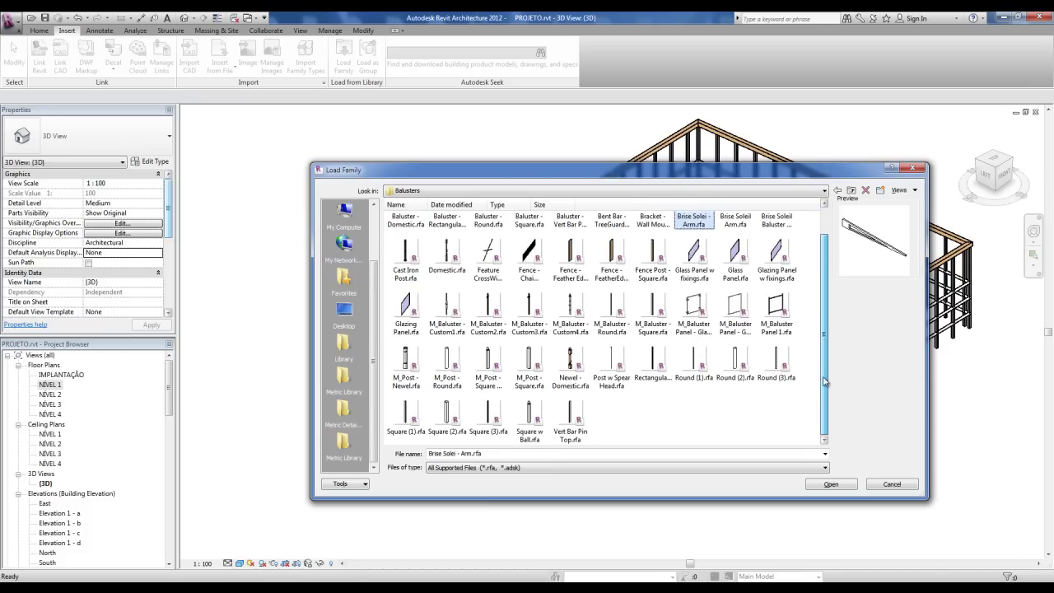
pyautogui.click(528, 362)
pyautogui.scroll(1, 827, 379)
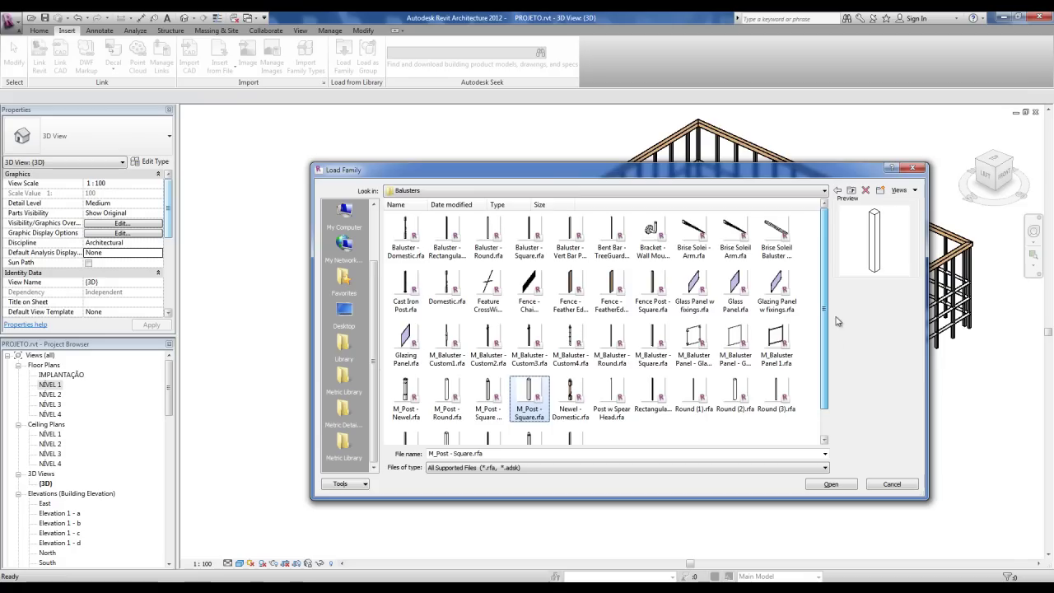
# Load the Baluster - Round.rfa family into the project.
pyautogui.click(456, 227)
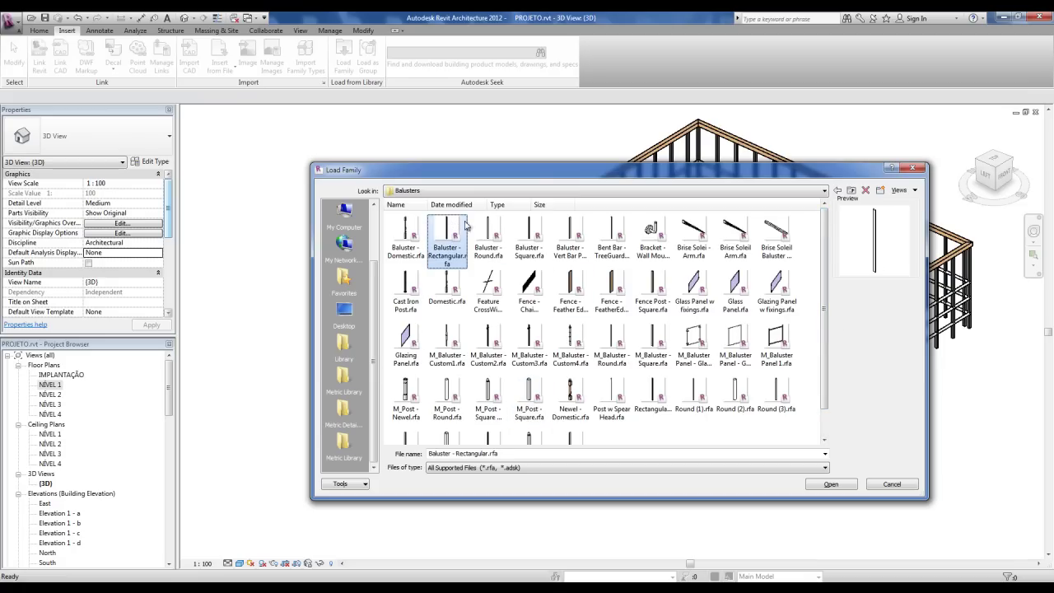
pyautogui.click(484, 227)
pyautogui.press('ctrl')
pyautogui.press('ctrl')
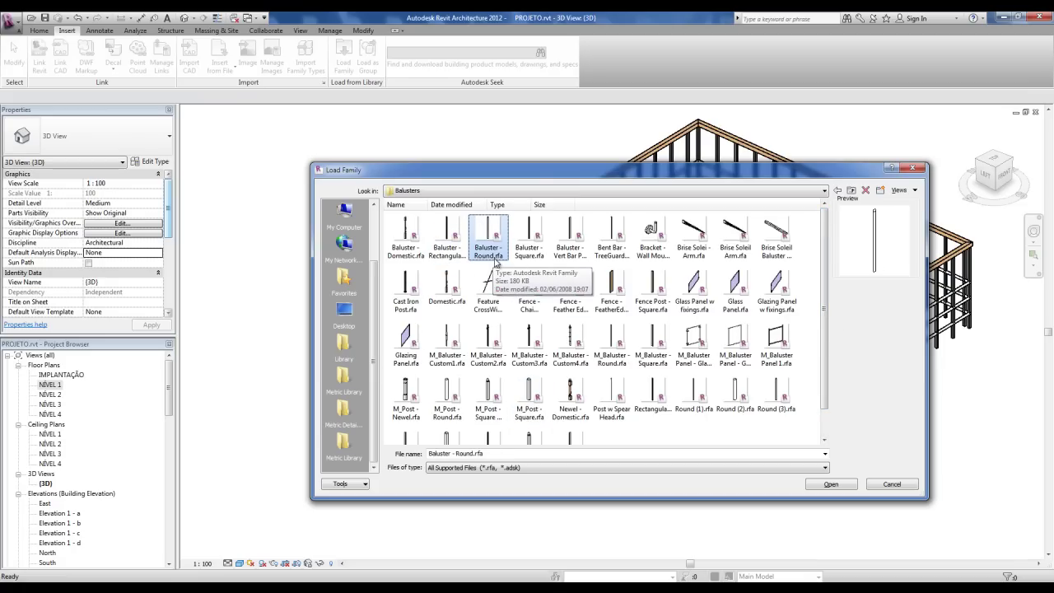
pyautogui.click(831, 484)
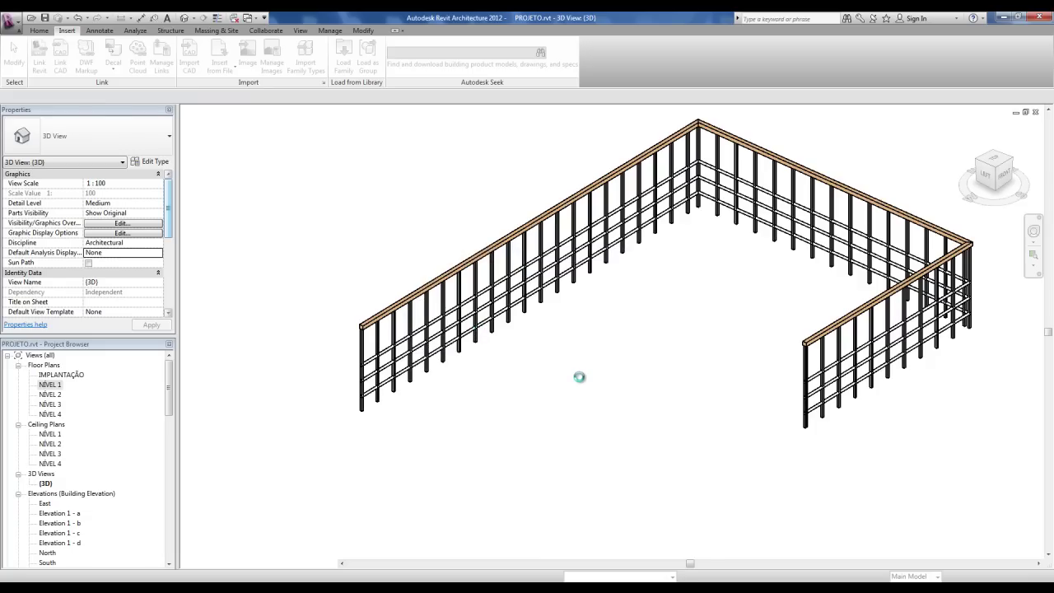
# Open the baluster placement settings of the .GUARDA CORPO railing type again.
pyautogui.click(502, 330)
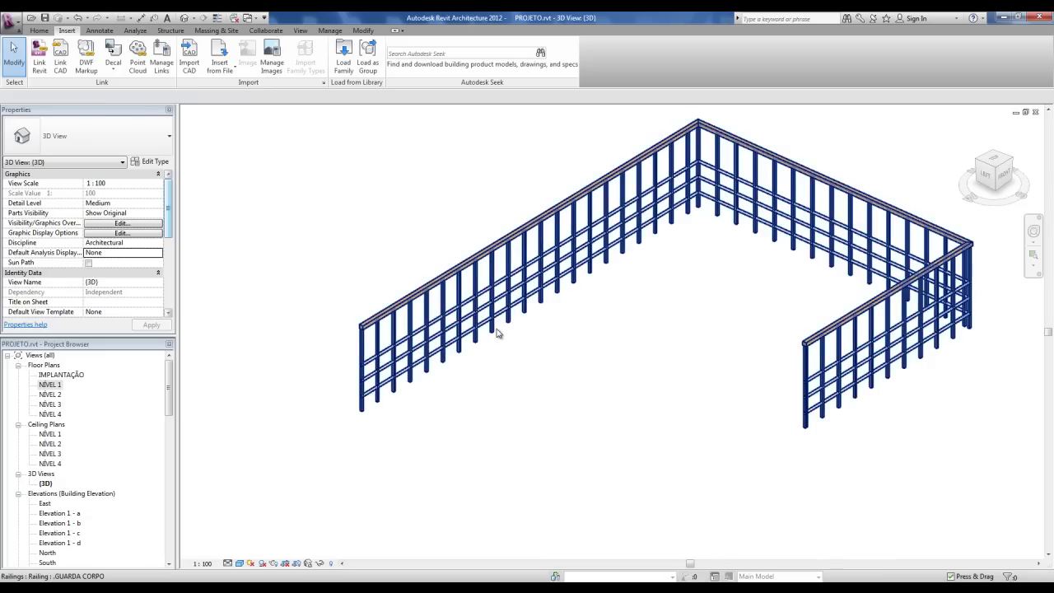
pyautogui.click(155, 163)
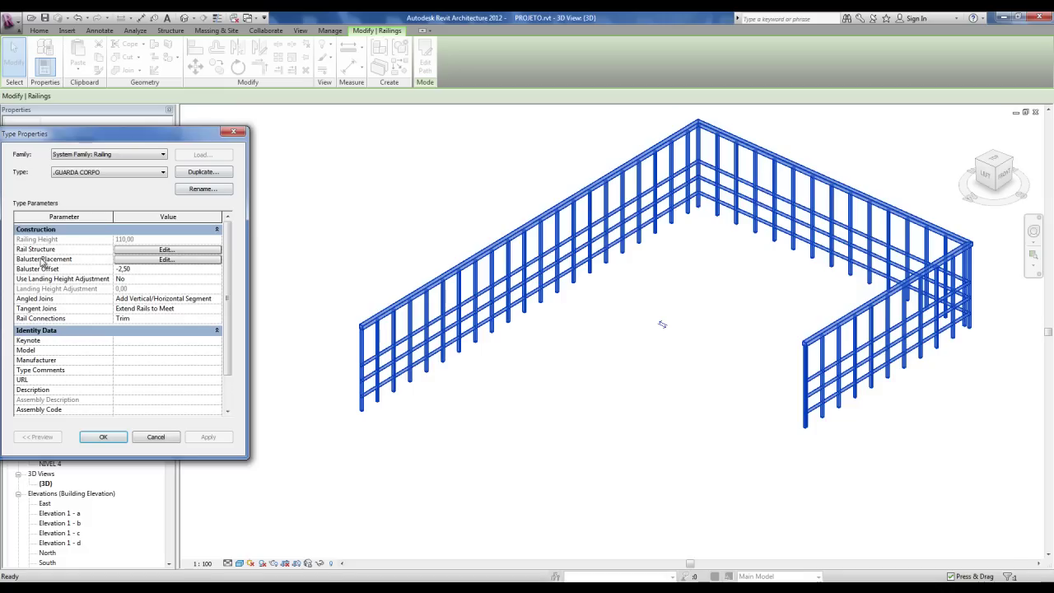
pyautogui.click(154, 262)
pyautogui.moveTo(212, 139); pyautogui.dragTo(315, 100)
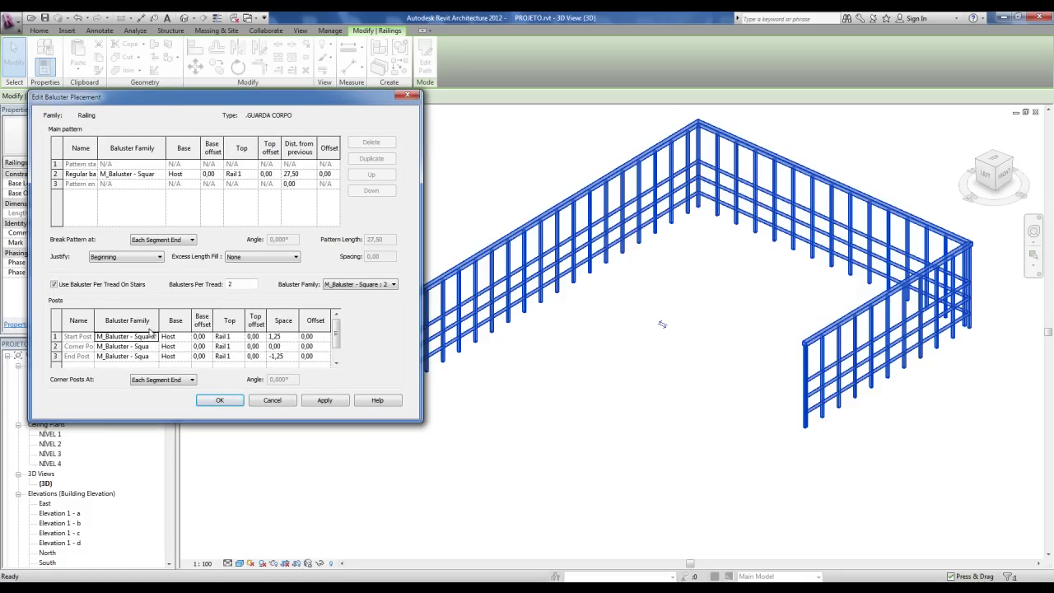
# Set the regular baluster's family to M_Baluster - Round : 25mm in the main pattern.
pyautogui.click(55, 173)
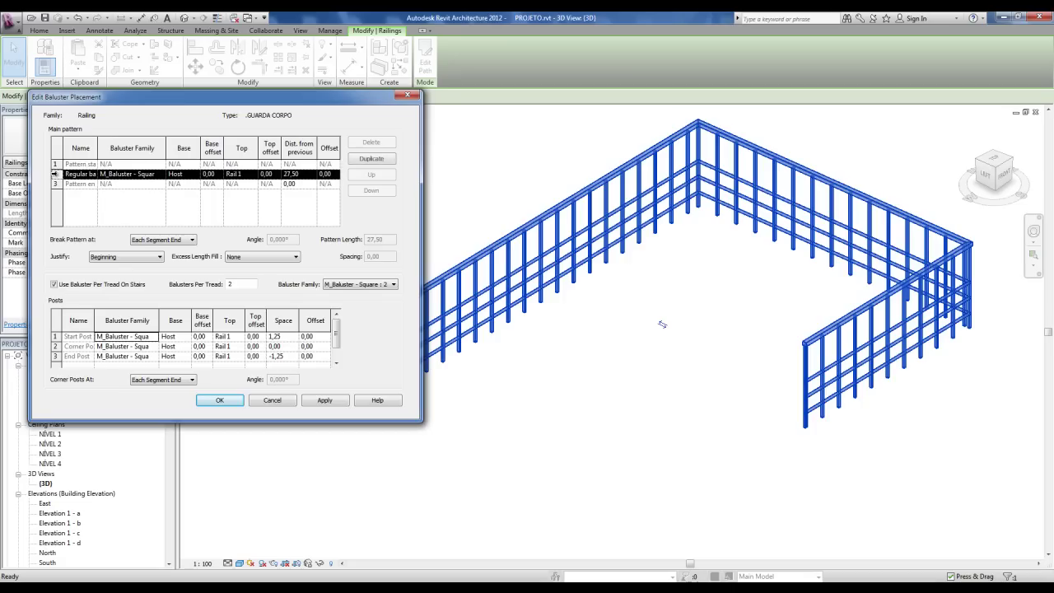
pyautogui.click(152, 175)
pyautogui.click(162, 175)
pyautogui.moveTo(187, 201); pyautogui.dragTo(186, 204)
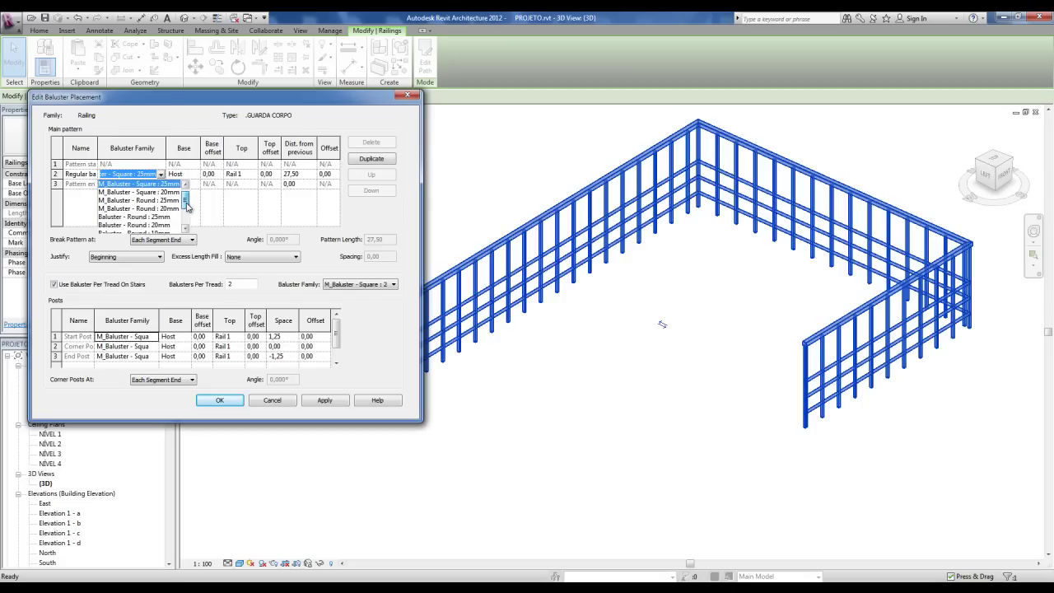
pyautogui.click(161, 201)
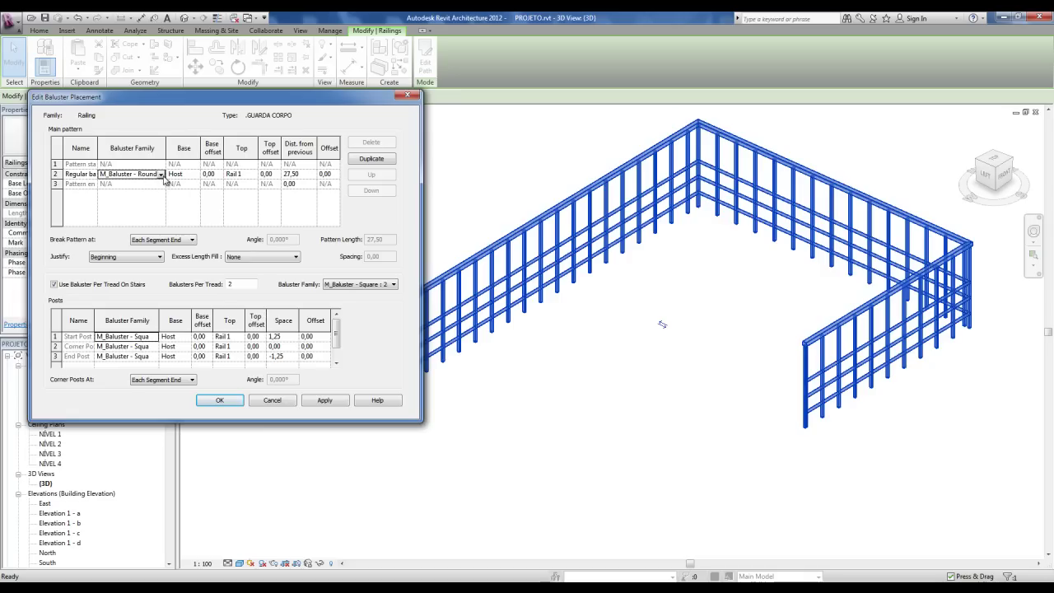
# Set the regular baluster's family to Baluster - Round : 30mm, apply the type changes and check the railing in the 3D view.
pyautogui.click(161, 175)
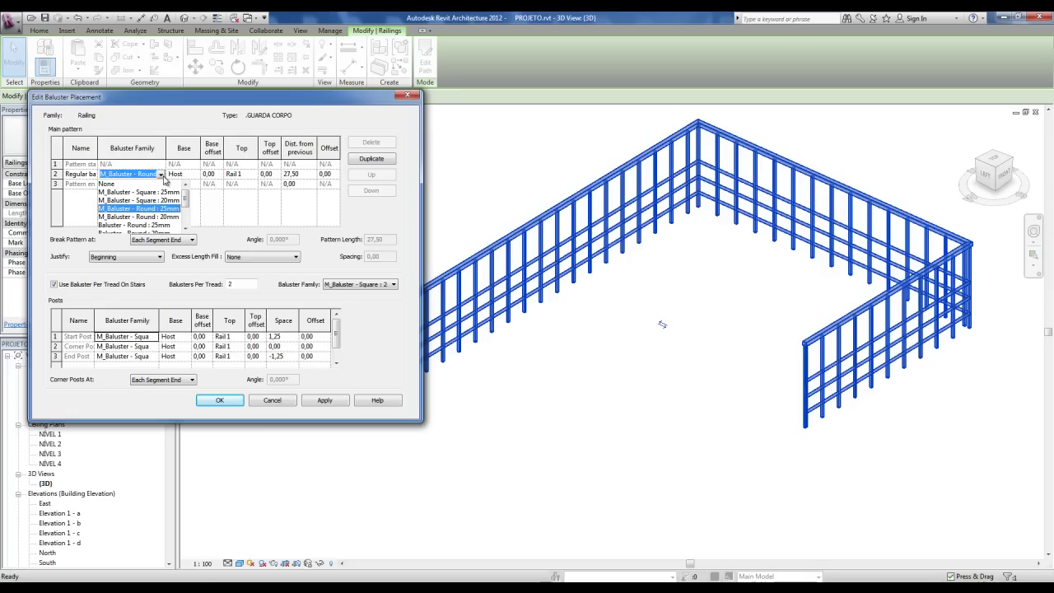
pyautogui.moveTo(186, 201); pyautogui.dragTo(186, 215)
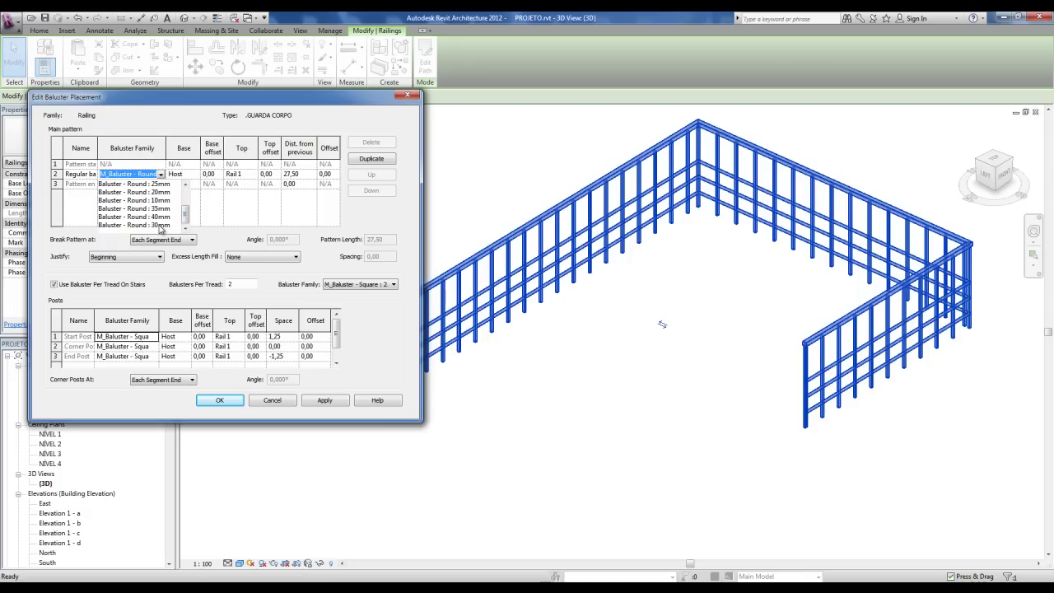
pyautogui.click(160, 226)
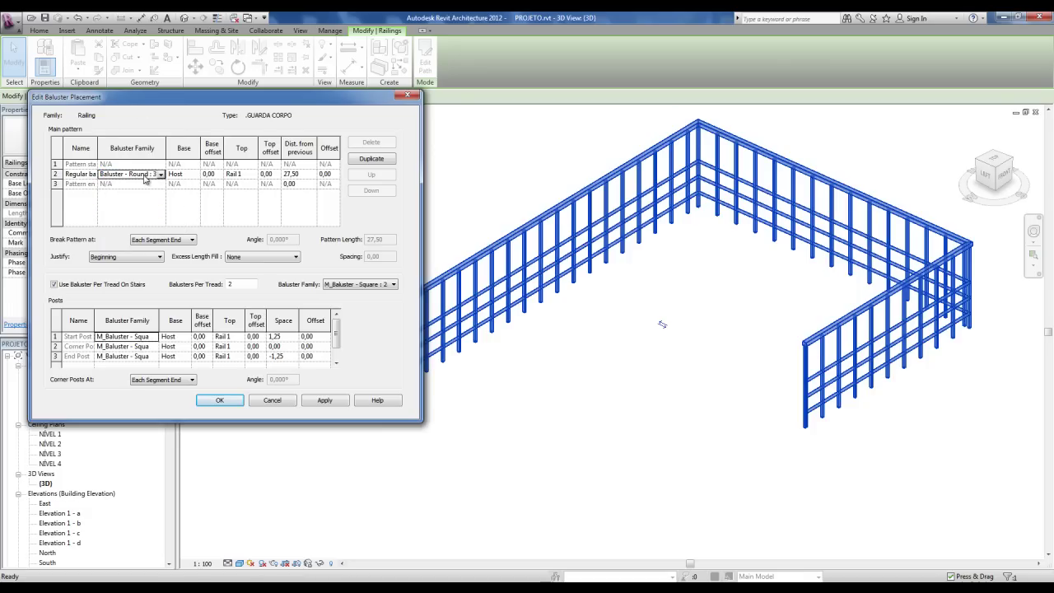
pyautogui.click(217, 400)
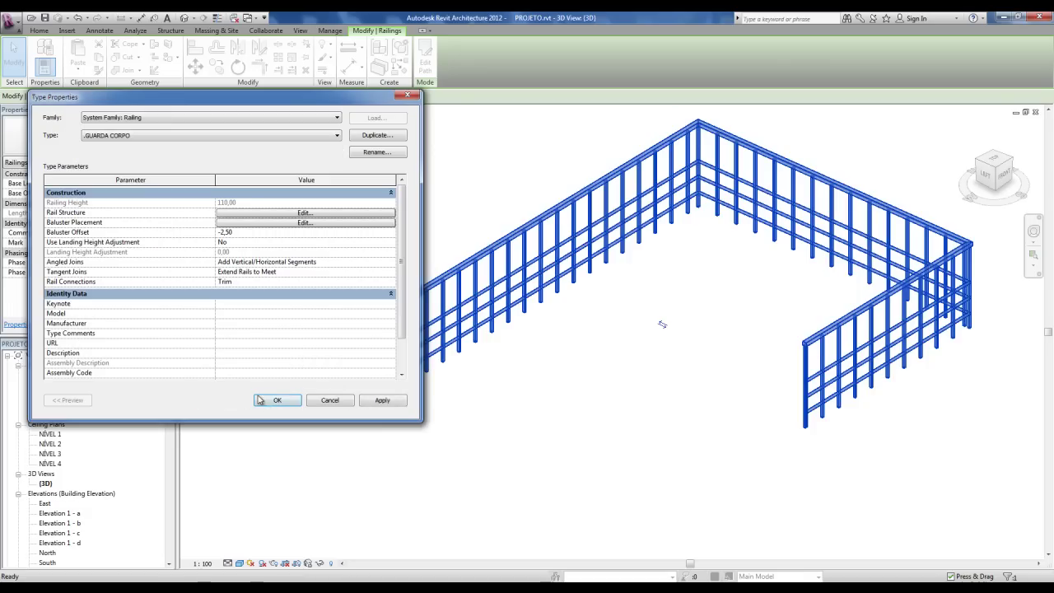
pyautogui.click(259, 400)
pyautogui.click(529, 470)
pyautogui.scroll(3, 366, 403)
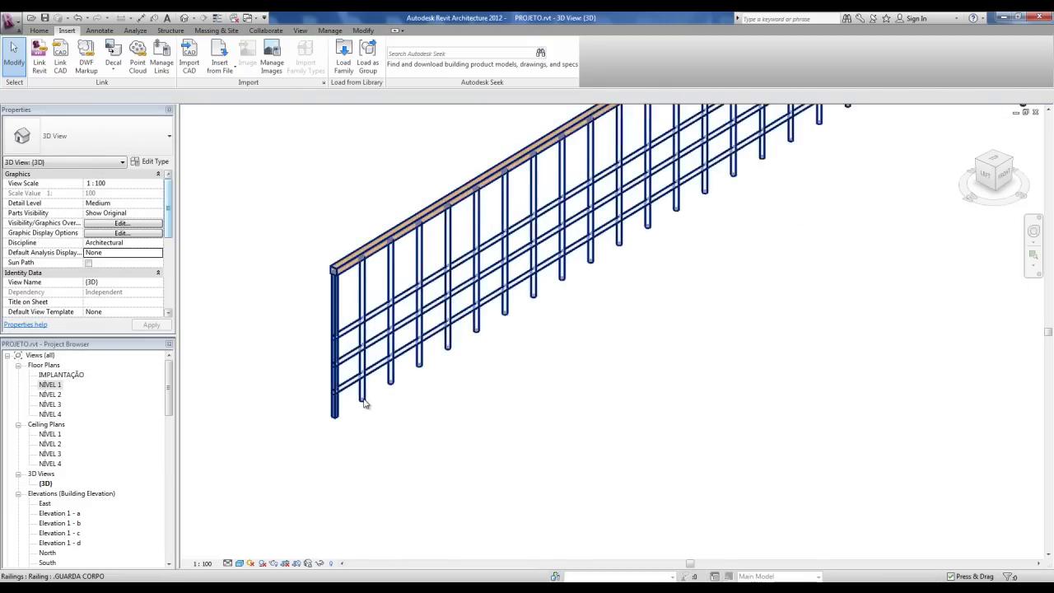
pyautogui.scroll(2, 367, 404)
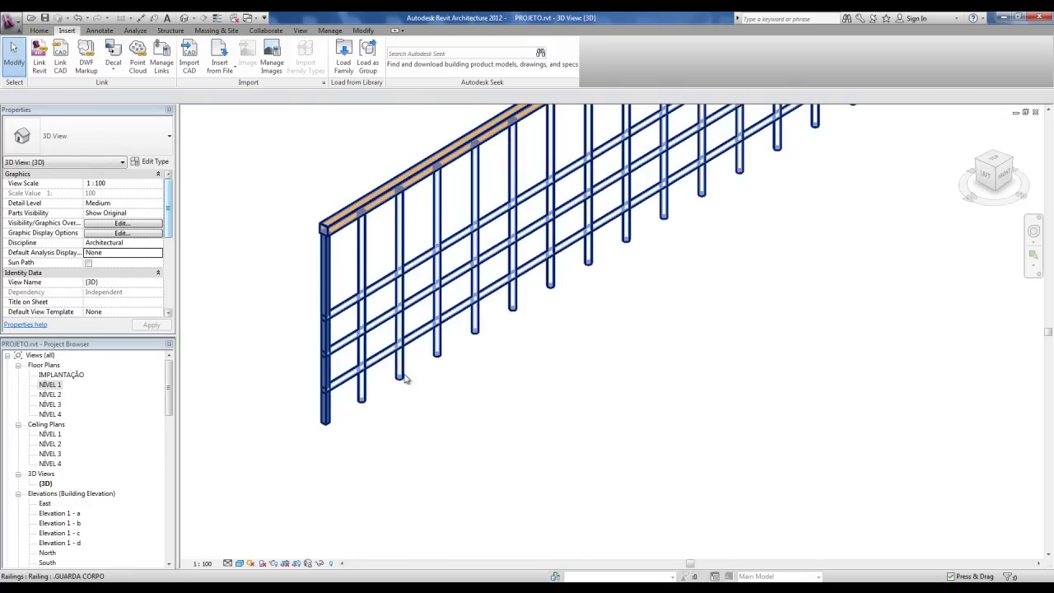
pyautogui.scroll(-5, 503, 372)
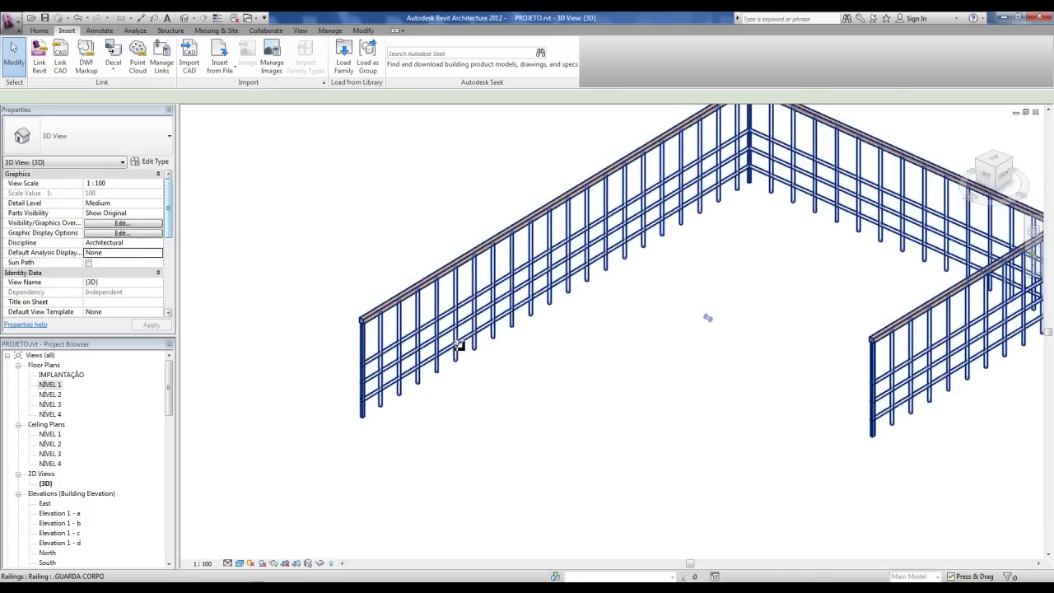
# Set the Start Post's family to Baluster - Round : 40mm in the .GUARDA CORPO type's baluster placement settings.
pyautogui.click(459, 349)
pyautogui.click(466, 433)
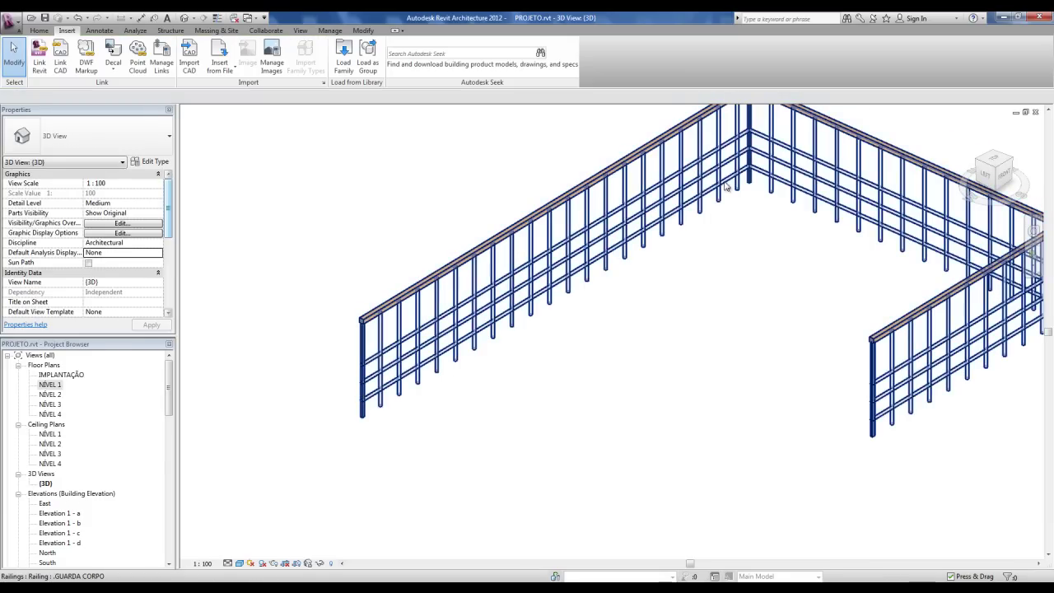
pyautogui.moveTo(751, 175); pyautogui.dragTo(640, 185, button='middle')
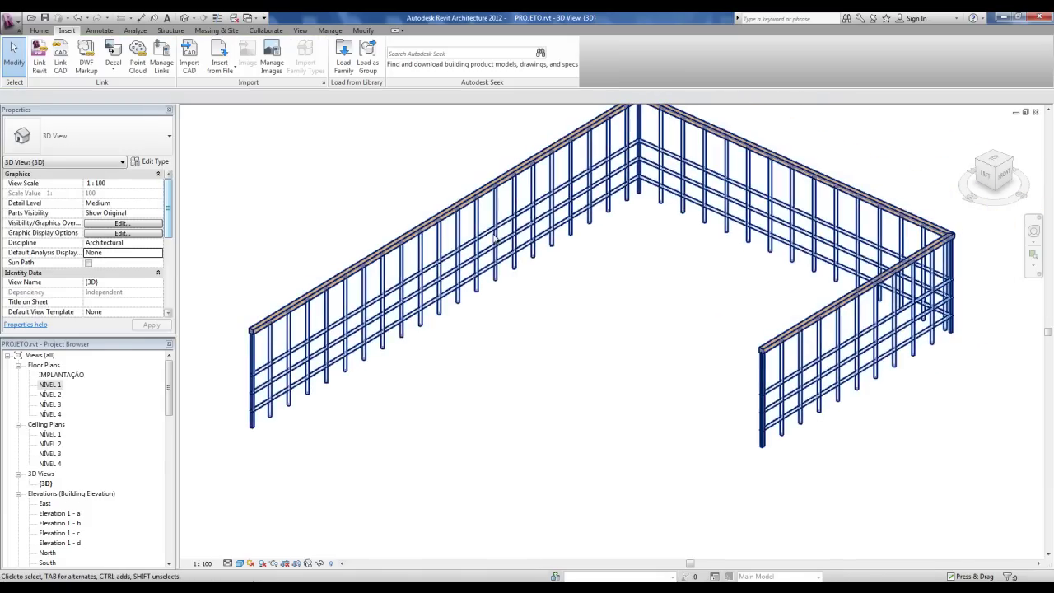
pyautogui.click(495, 237)
pyautogui.click(149, 161)
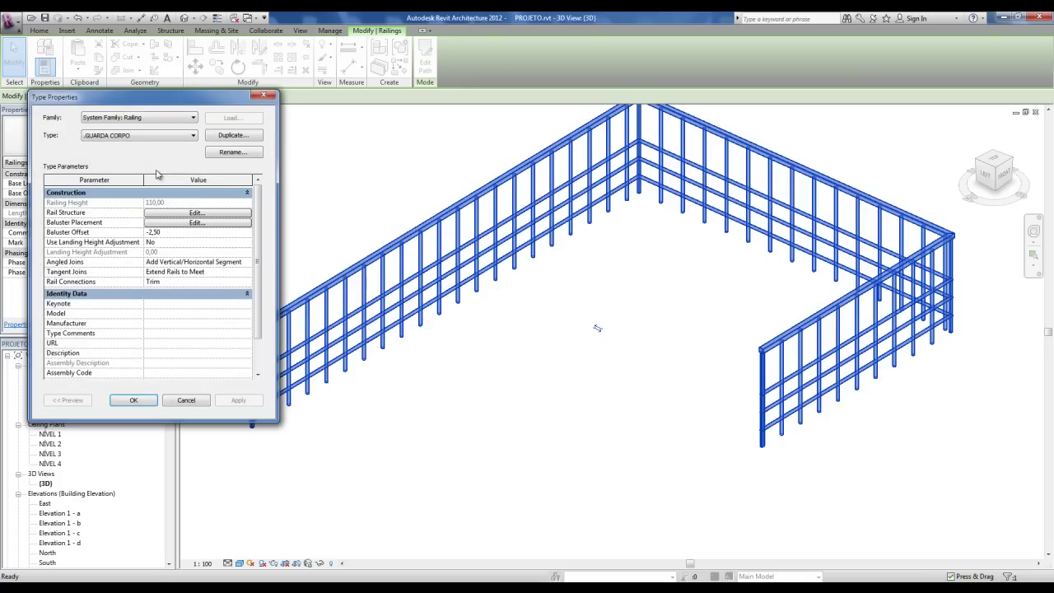
pyautogui.click(174, 224)
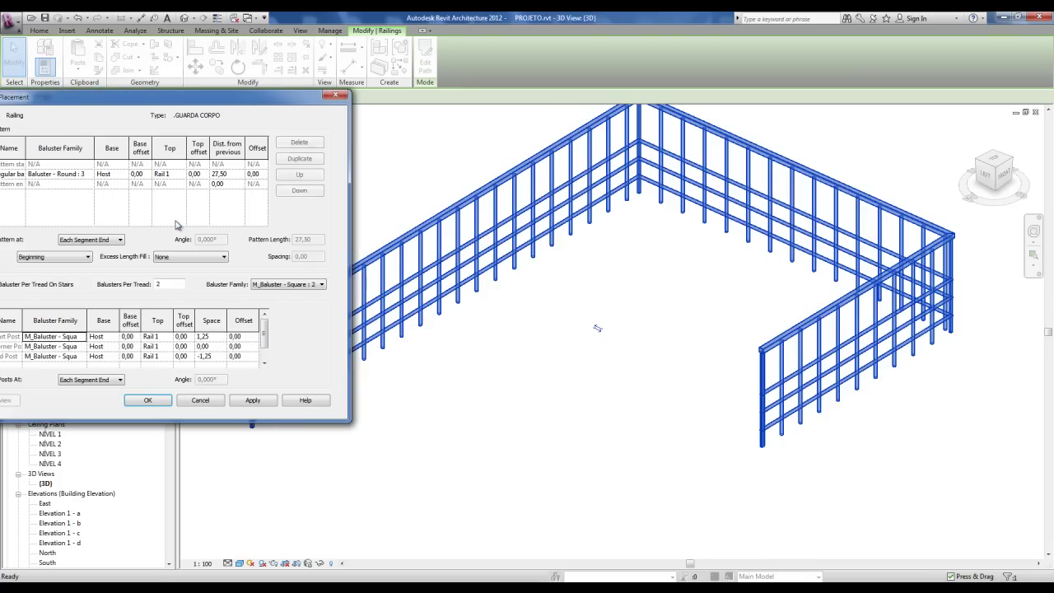
pyautogui.moveTo(231, 97); pyautogui.dragTo(303, 97)
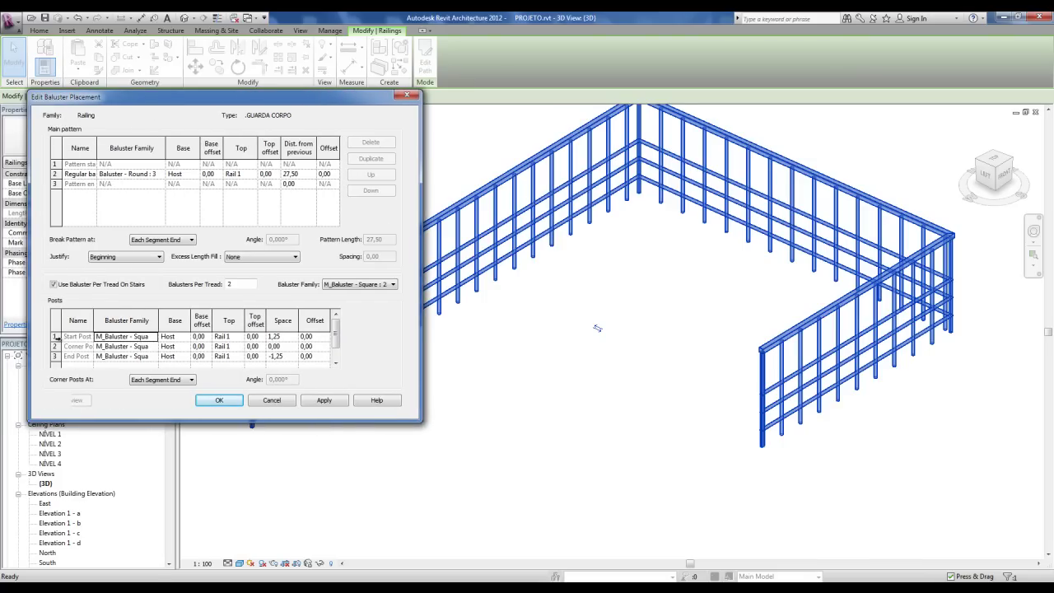
pyautogui.click(55, 336)
pyautogui.click(153, 337)
pyautogui.click(154, 337)
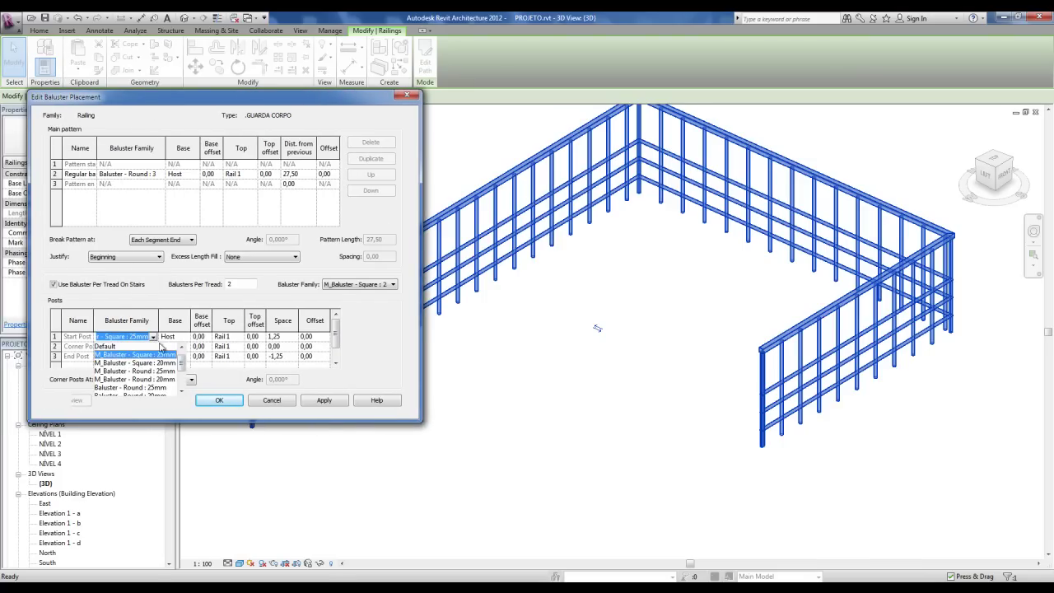
pyautogui.moveTo(185, 368); pyautogui.dragTo(182, 381)
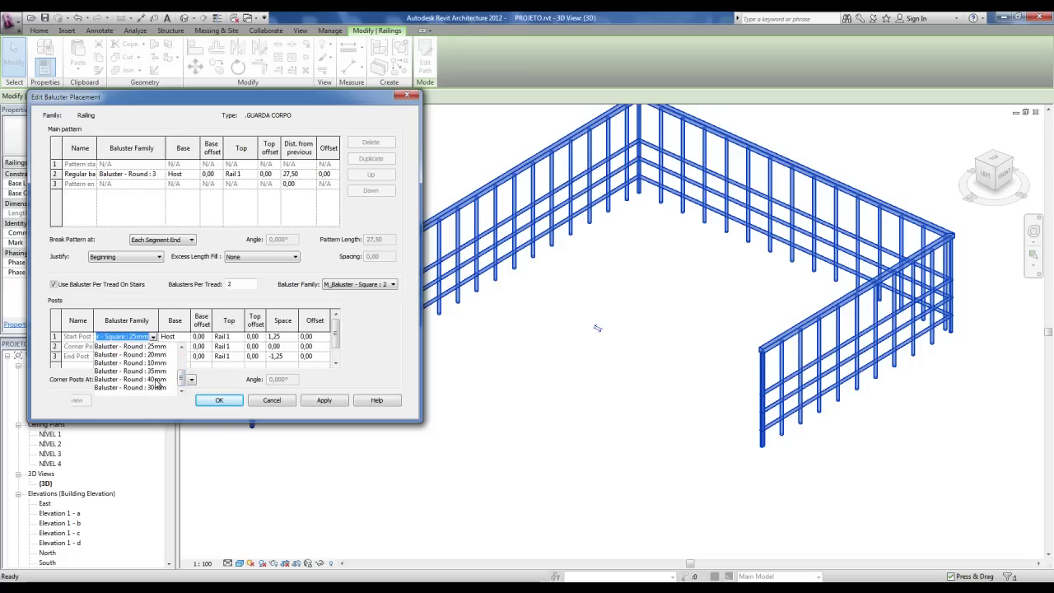
pyautogui.click(156, 379)
# Set the Corner Post and End Post families to Baluster - Round, apply the type changes and check the posts in 3D.
pyautogui.doubleClick(154, 347)
pyautogui.moveTo(182, 369); pyautogui.dragTo(181, 389)
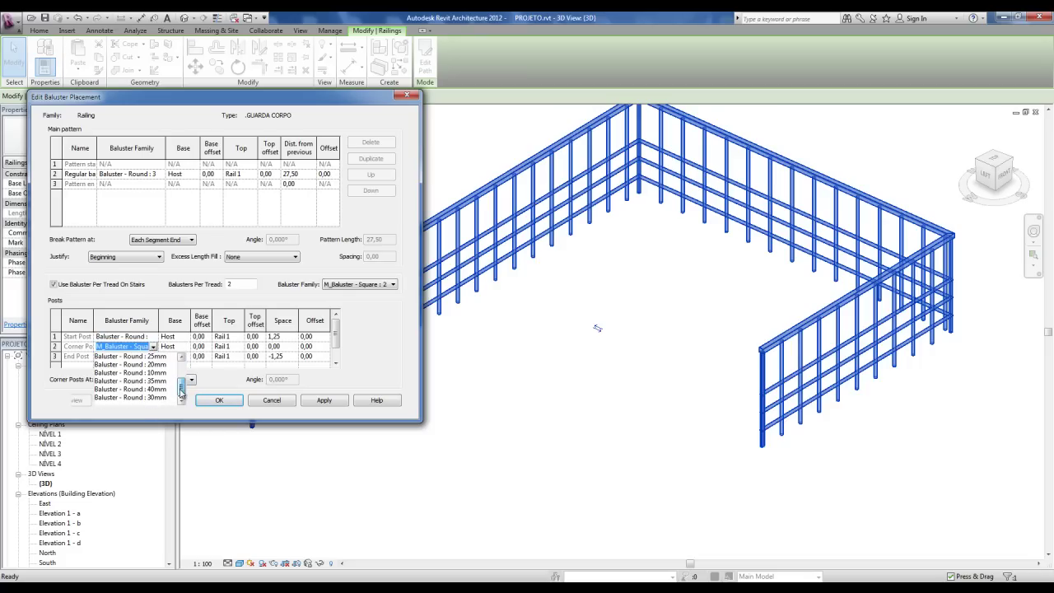
pyautogui.click(161, 397)
pyautogui.doubleClick(155, 356)
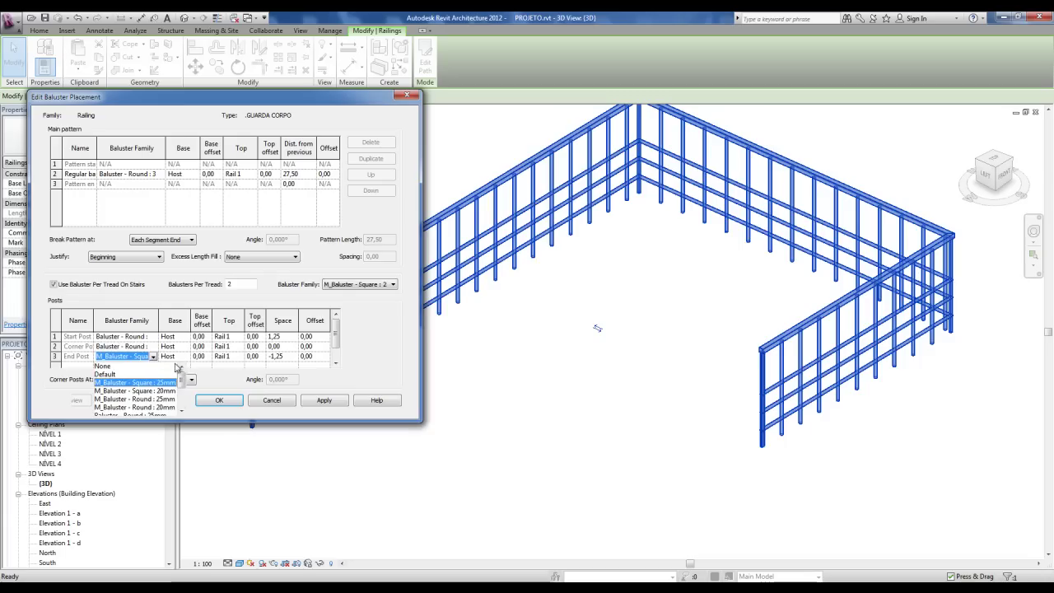
pyautogui.moveTo(183, 385); pyautogui.dragTo(182, 401)
pyautogui.click(157, 403)
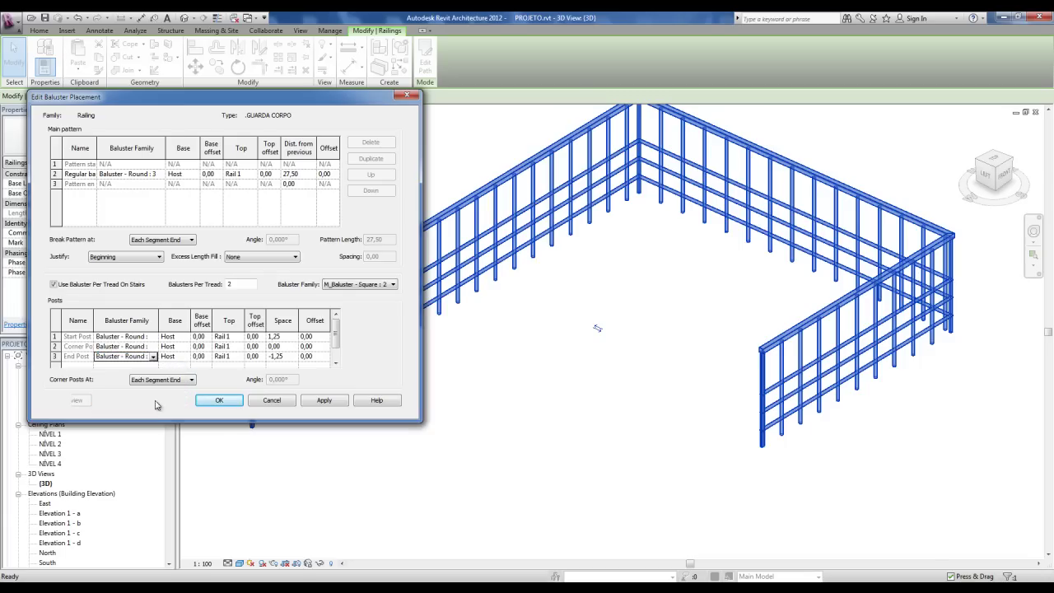
pyautogui.click(219, 402)
pyautogui.click(263, 401)
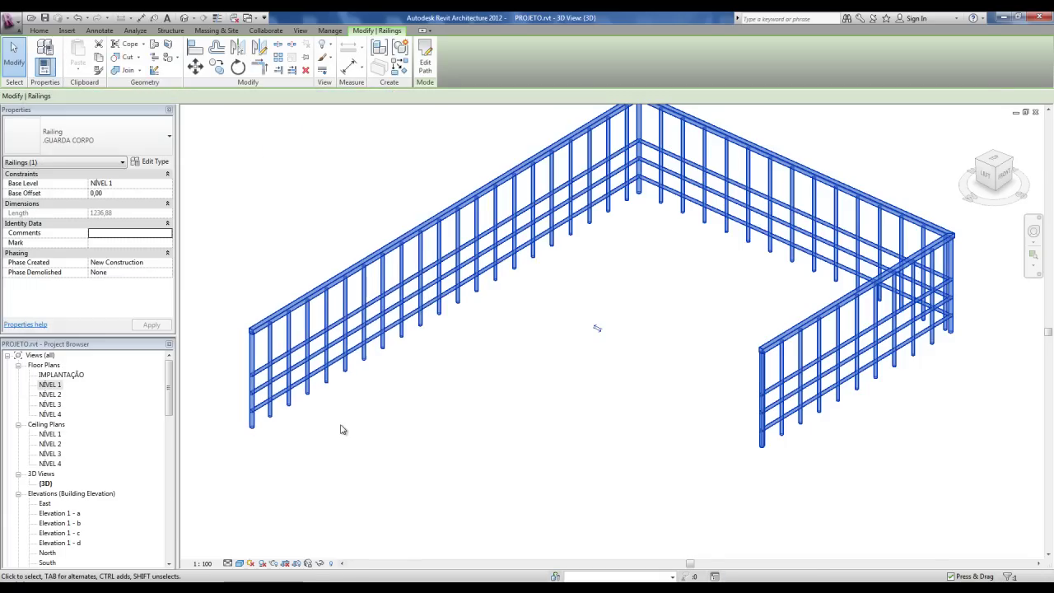
pyautogui.scroll(5, 240, 429)
pyautogui.scroll(1, 240, 428)
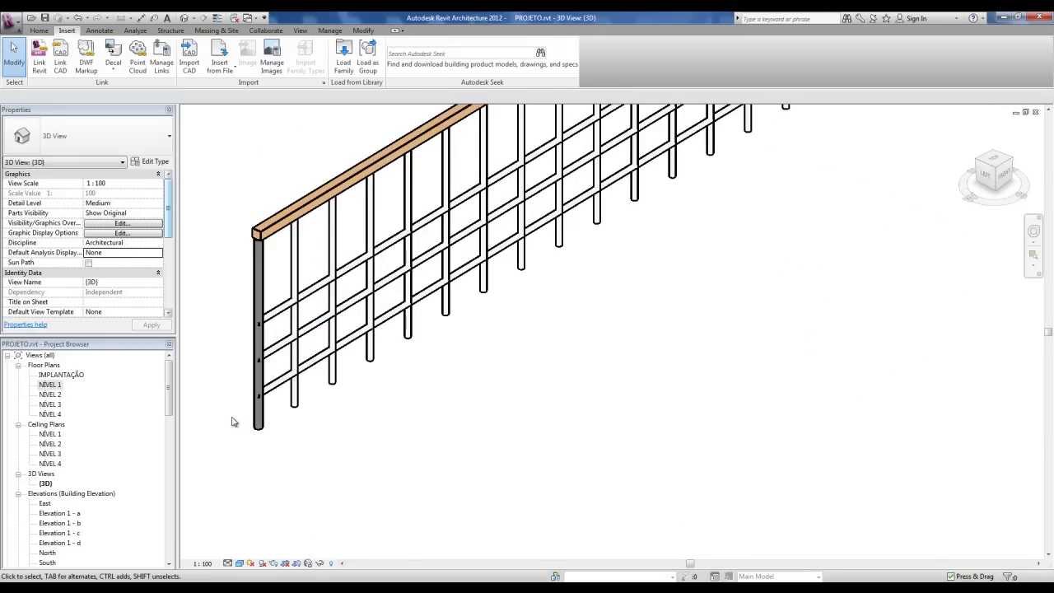
pyautogui.scroll(-5, 318, 437)
pyautogui.keyDown('shift'); pyautogui.moveTo(372, 437); pyautogui.dragTo(424, 431, button='middle'); pyautogui.keyUp('shift')
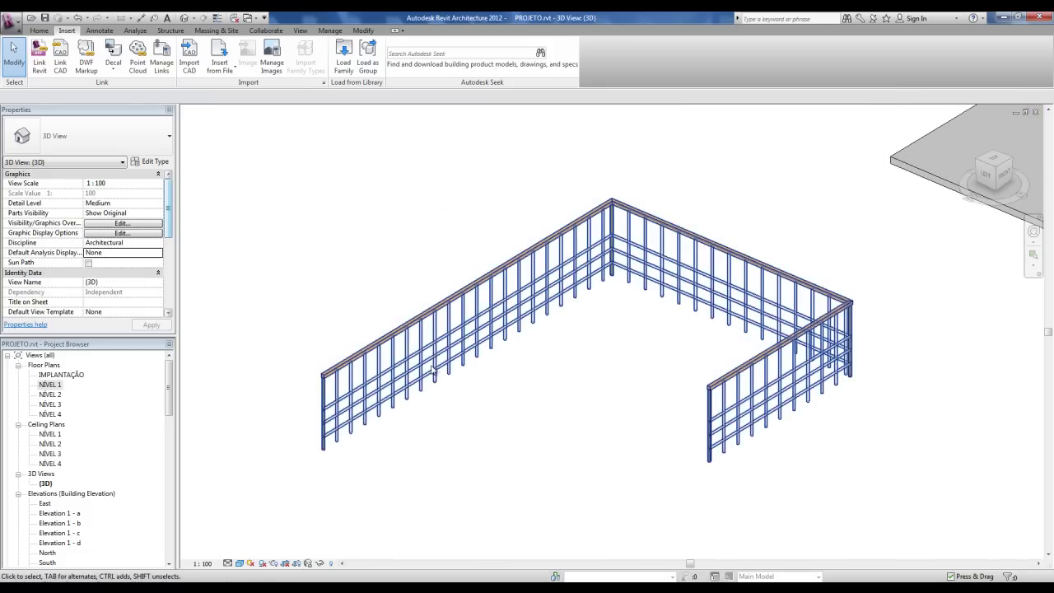
# Set the regular baluster's distance from previous to 150 in the .GUARDA CORPO type and apply the change.
pyautogui.moveTo(561, 344)
pyautogui.mouseDown(button='middle')
pyautogui.moveTo(548, 339)
pyautogui.moveTo(569, 338)
pyautogui.mouseUp(button='middle')
pyautogui.scroll(1, 539, 334)
pyautogui.click(535, 377)
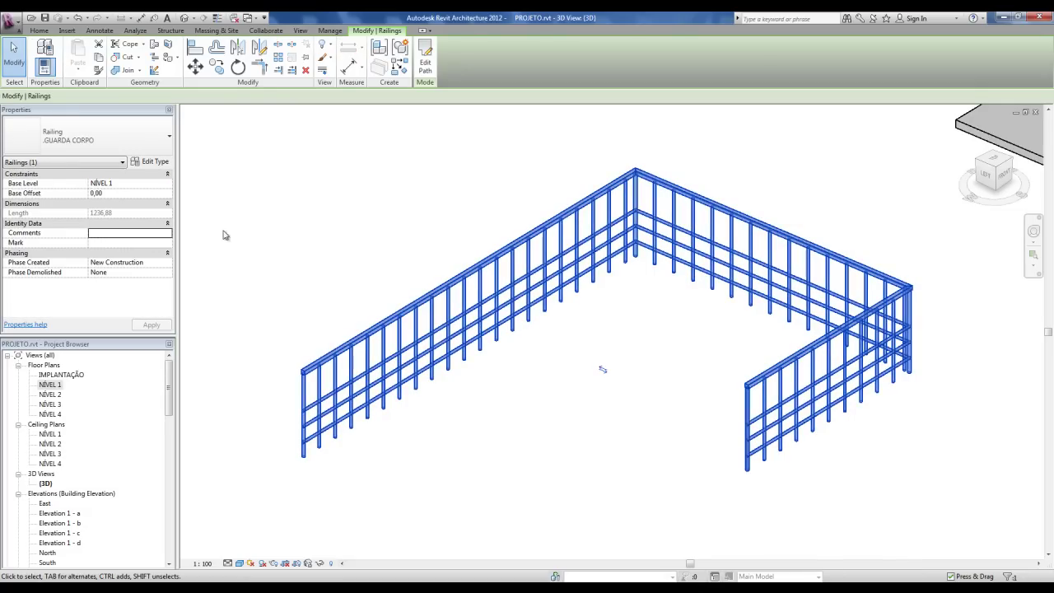
pyautogui.click(151, 162)
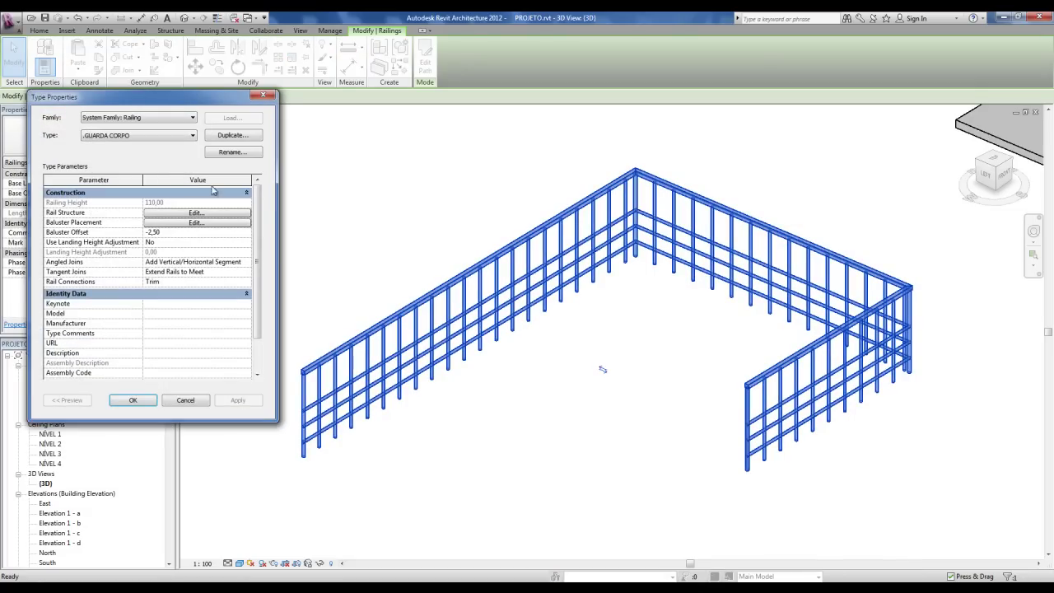
pyautogui.click(178, 224)
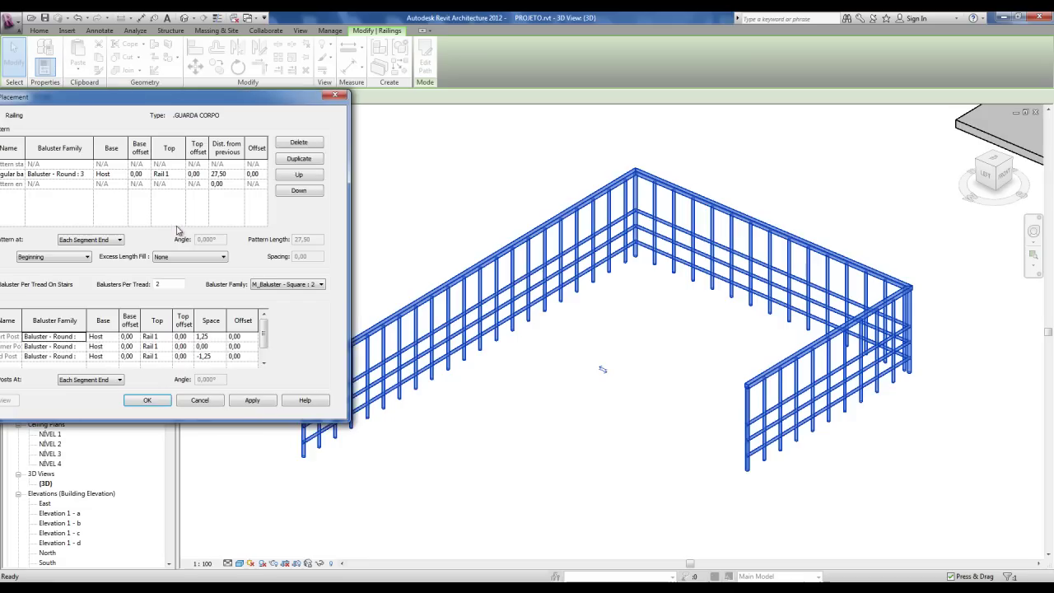
pyautogui.moveTo(235, 102); pyautogui.dragTo(298, 97)
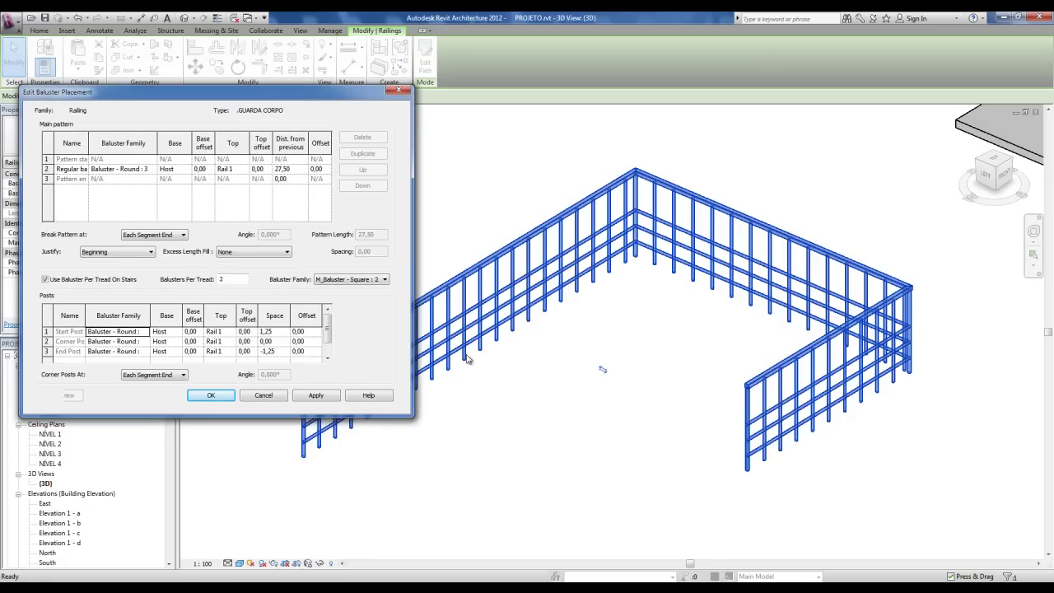
pyautogui.click(298, 169)
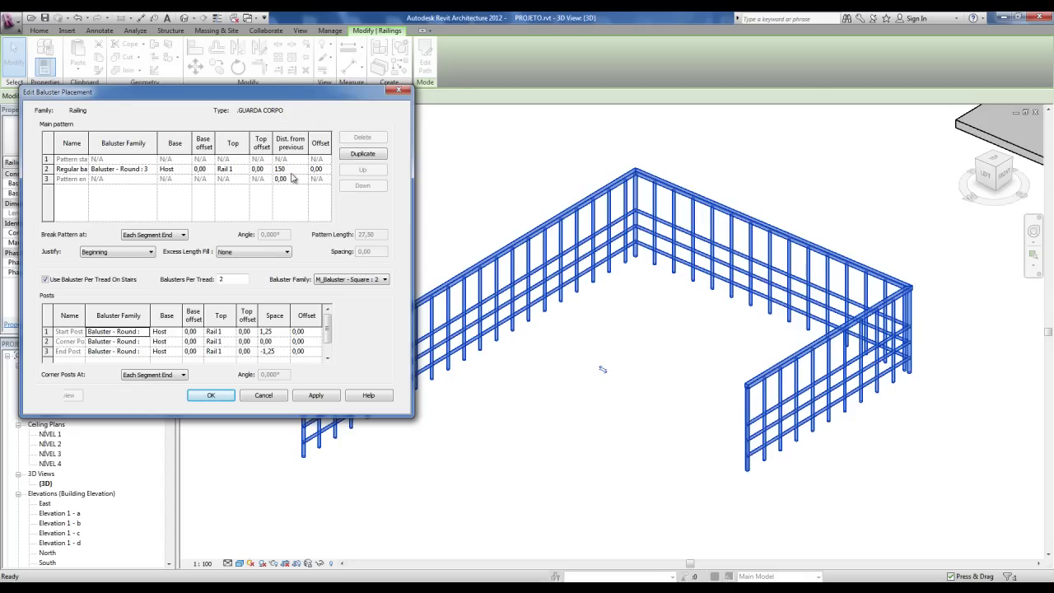
pyautogui.click(212, 396)
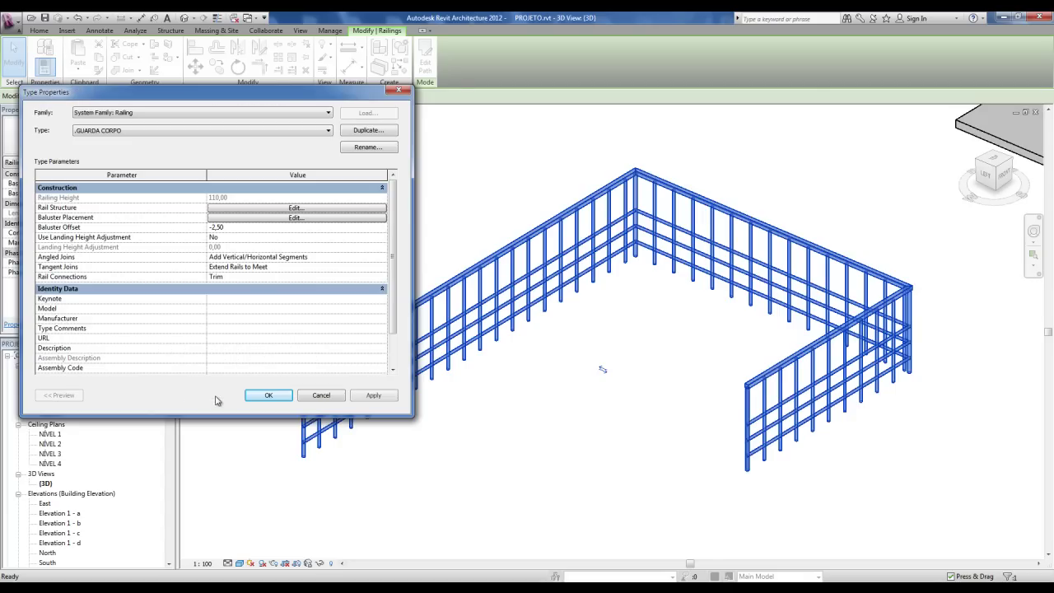
pyautogui.click(257, 396)
pyautogui.click(466, 478)
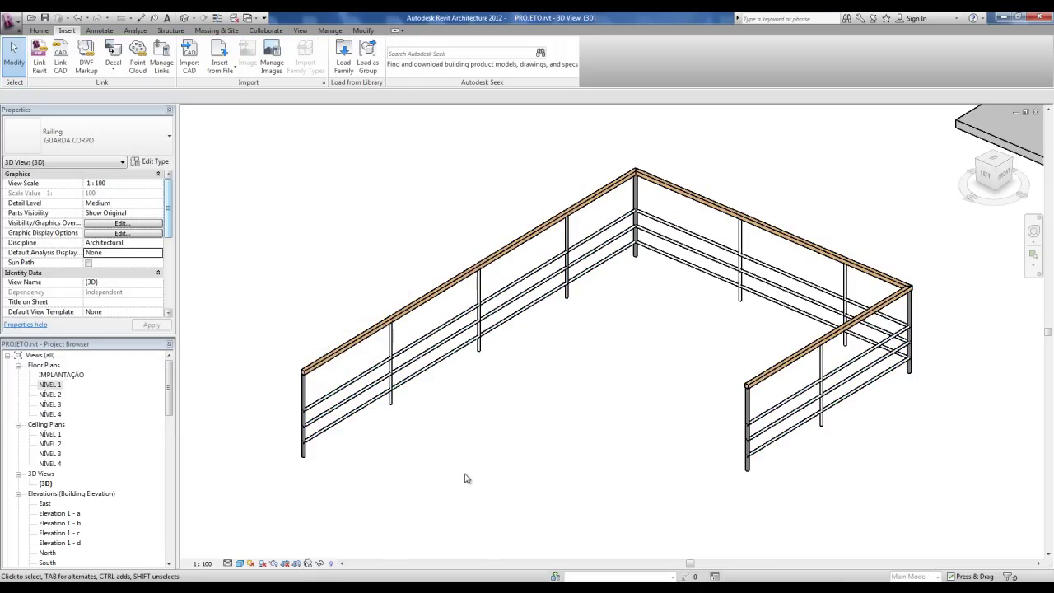
# Edit the railing's path by moving its middle segment inward until the short side is about 242 long, and finish the sketch.
pyautogui.scroll(-1, 468, 479)
pyautogui.moveTo(475, 482); pyautogui.dragTo(476, 459, button='middle')
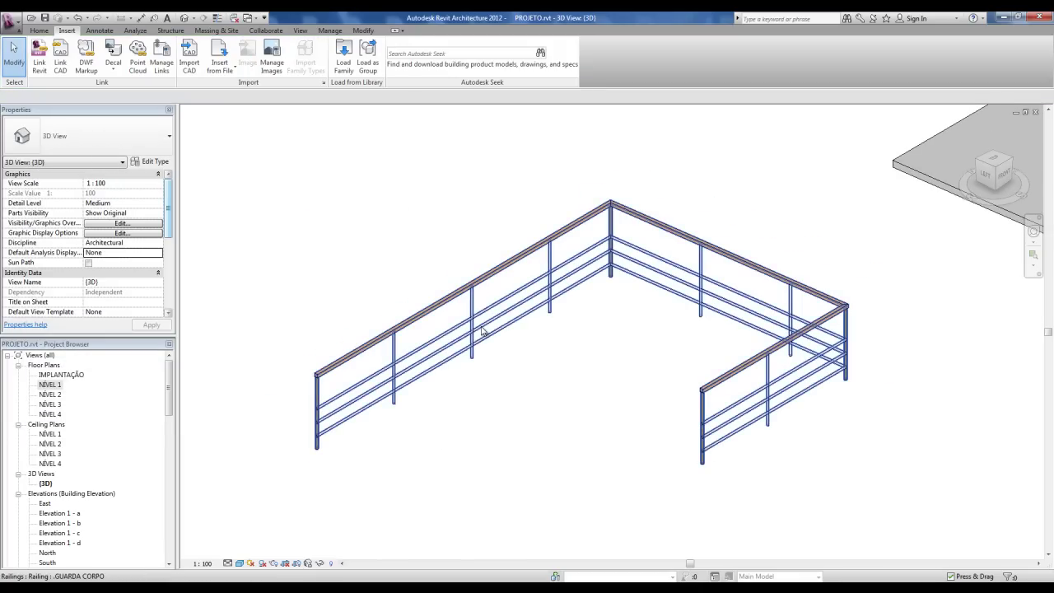
pyautogui.click(476, 328)
pyautogui.click(425, 58)
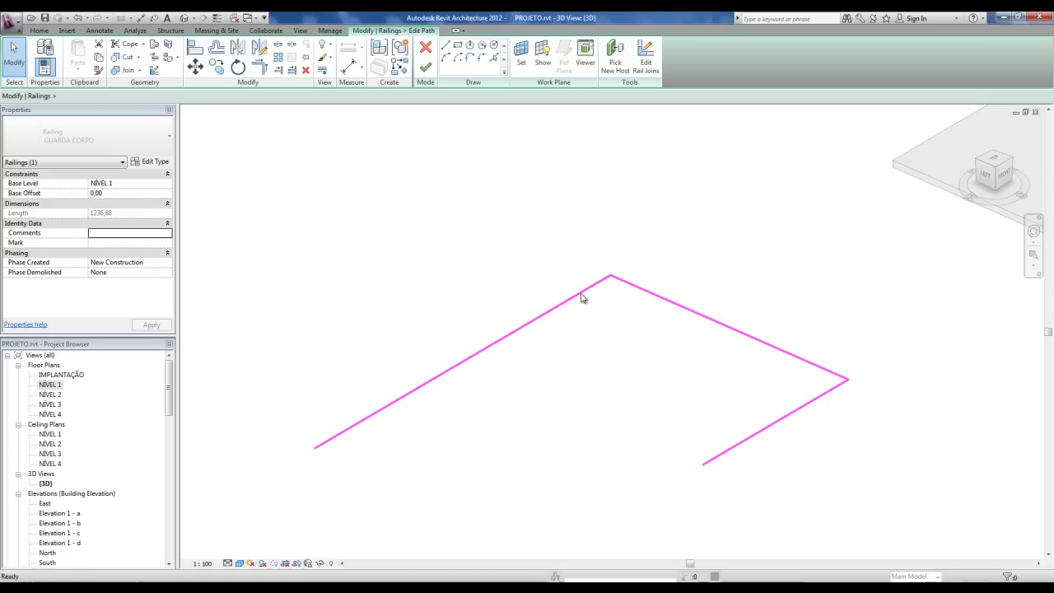
pyautogui.moveTo(665, 299); pyautogui.dragTo(646, 311)
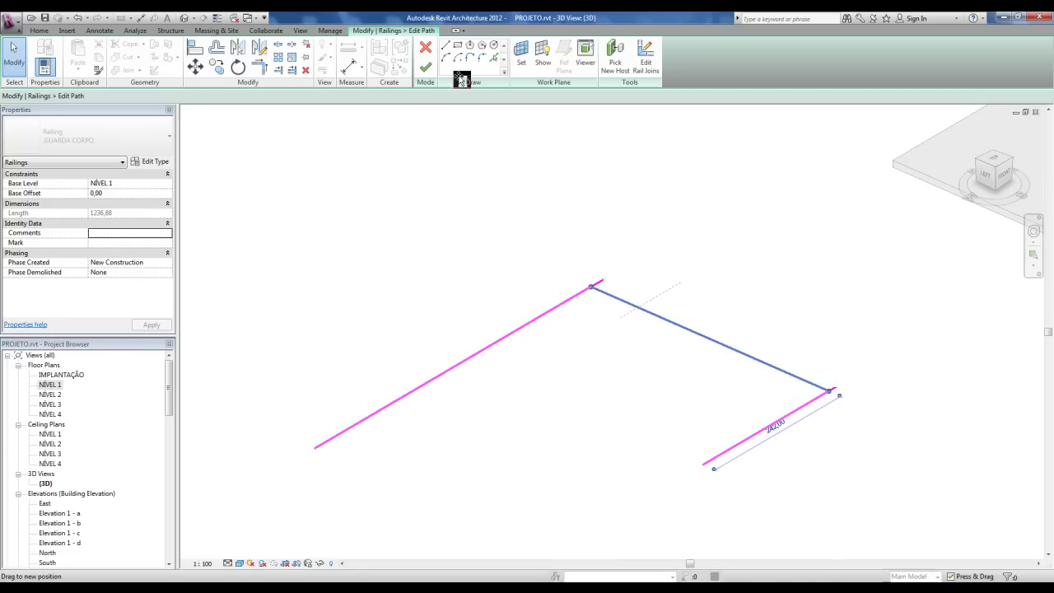
pyautogui.click(425, 69)
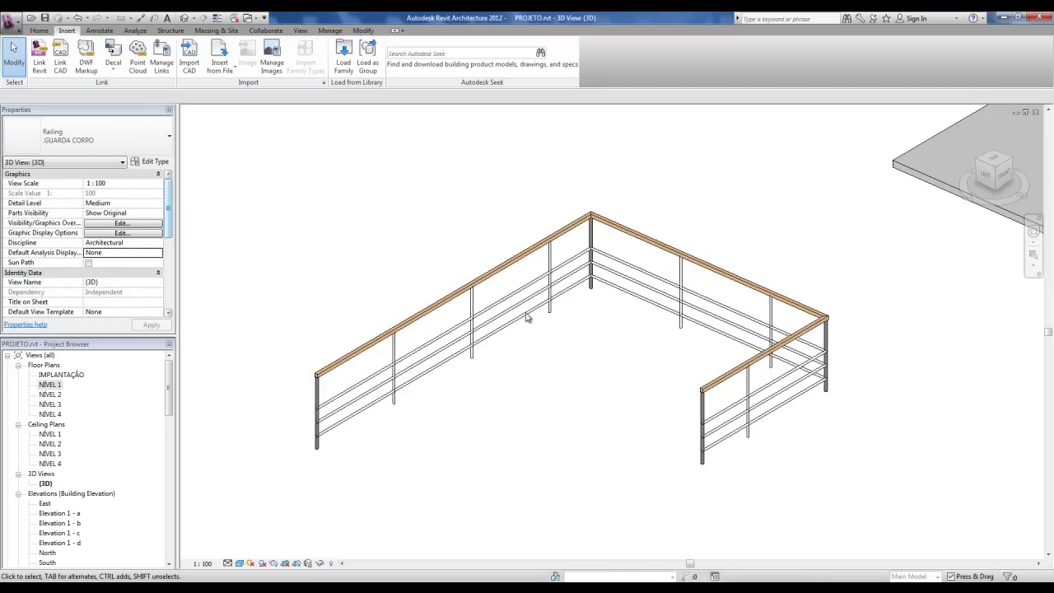
# Examine the baluster spacing along each railing segment, especially the distances to the start, corner and end posts.
pyautogui.scroll(2, 474, 346)
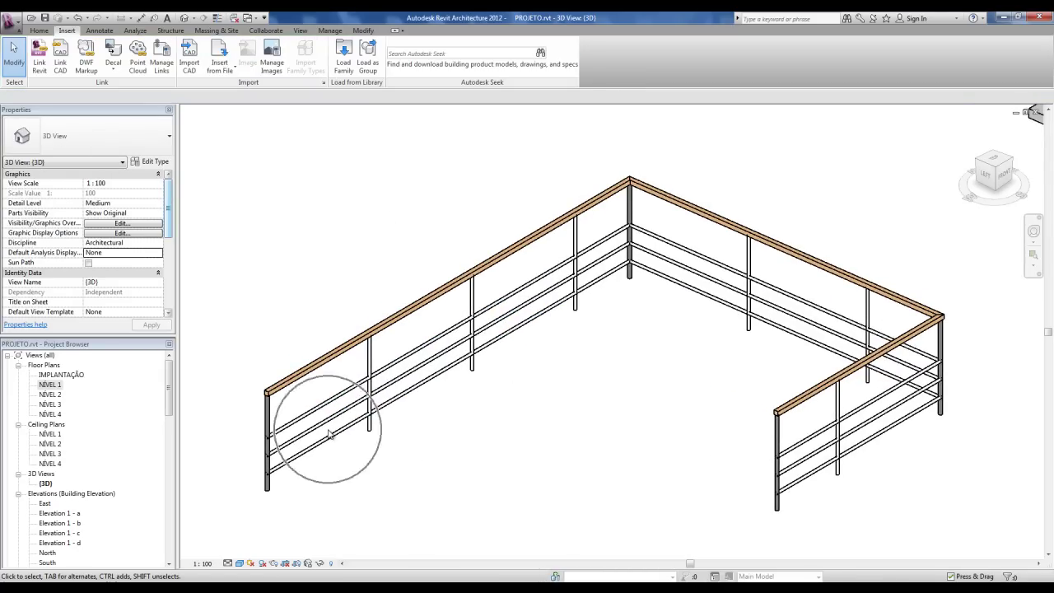
pyautogui.press('ctrl')
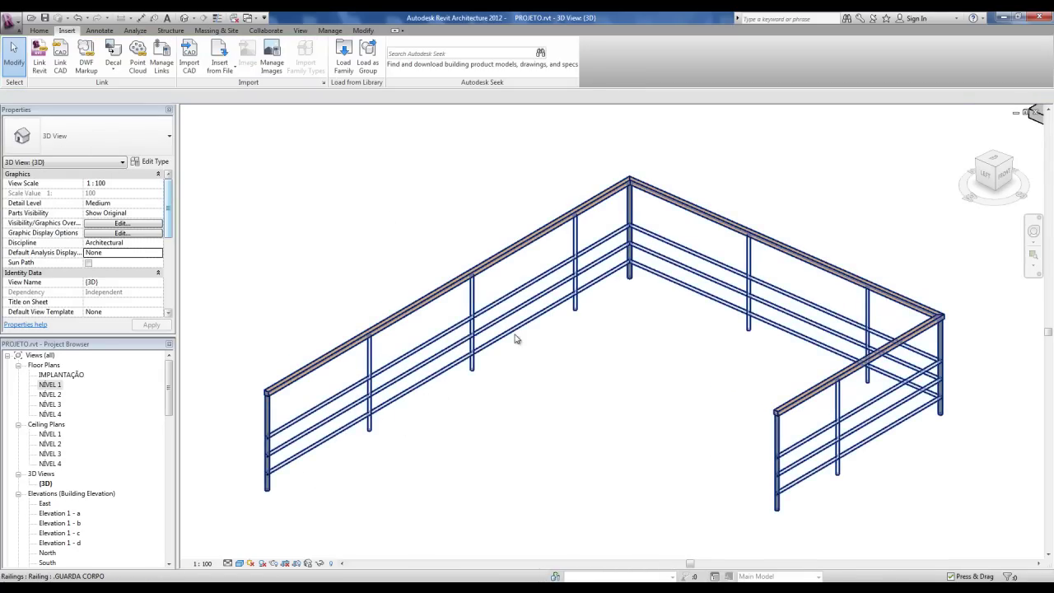
pyautogui.press('ctrl')
pyautogui.moveTo(676, 308); pyautogui.dragTo(621, 304, button='middle')
pyautogui.press('ctrl')
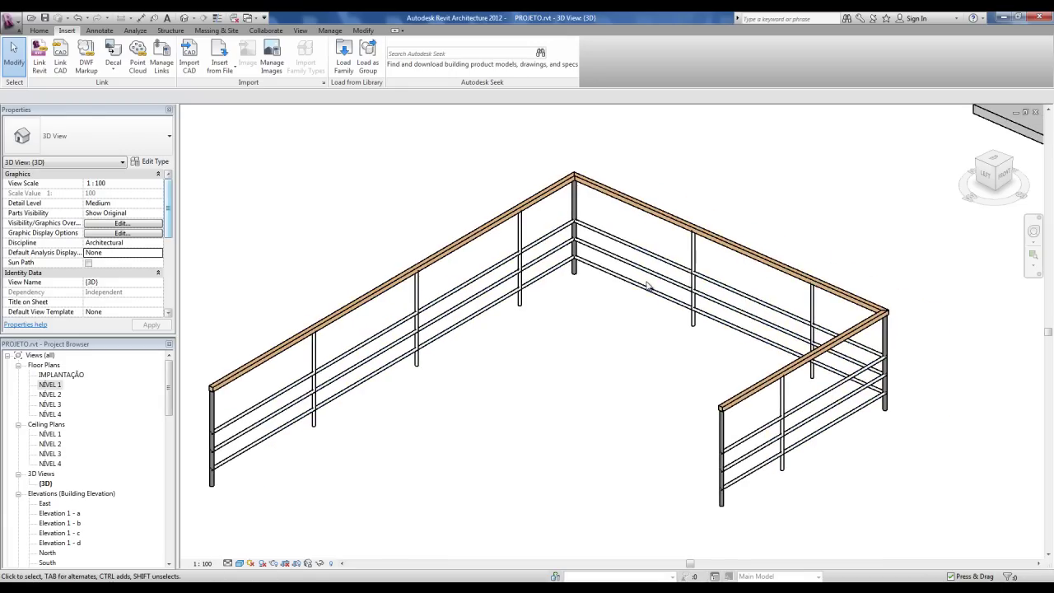
pyautogui.press('ctrl')
pyautogui.press('ctrl')
pyautogui.press('ctrl')
pyautogui.keyDown('shift'); pyautogui.moveTo(770, 480); pyautogui.dragTo(814, 432, button='middle'); pyautogui.keyUp('shift')
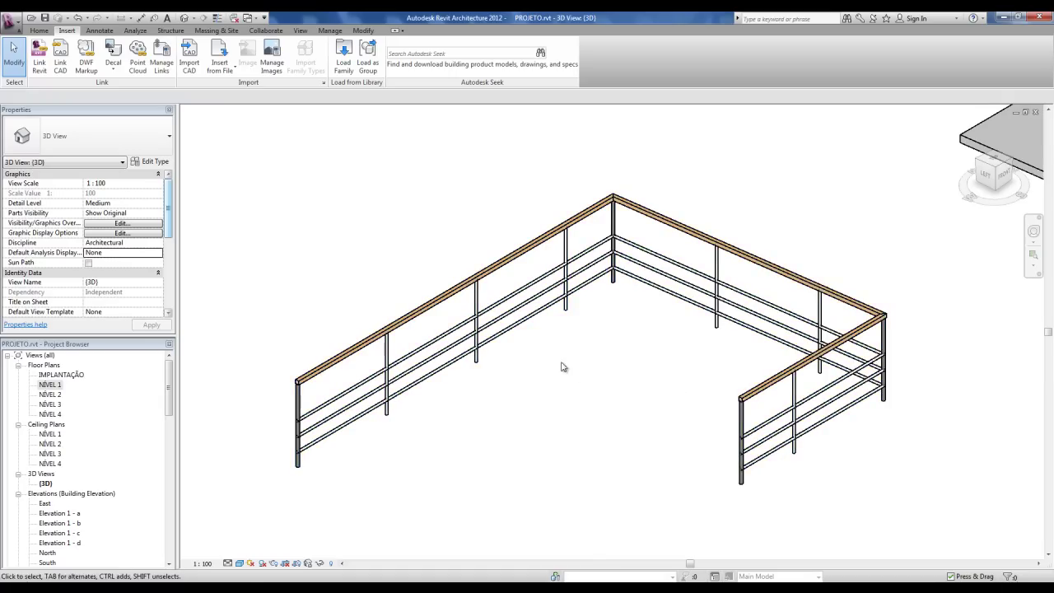
pyautogui.moveTo(463, 381); pyautogui.dragTo(487, 367, button='middle')
pyautogui.press('ctrl')
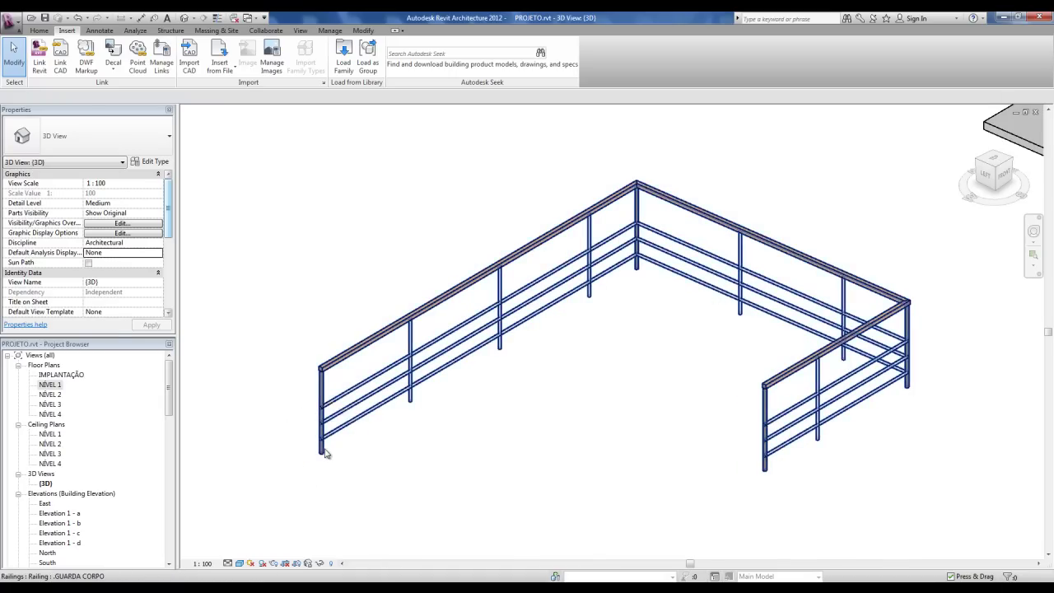
pyautogui.moveTo(602, 315); pyautogui.dragTo(547, 316, button='middle')
# Set the baluster pattern's Justify option to End in the railing's .GUARDA CORPO type and apply the change.
pyautogui.click(514, 301)
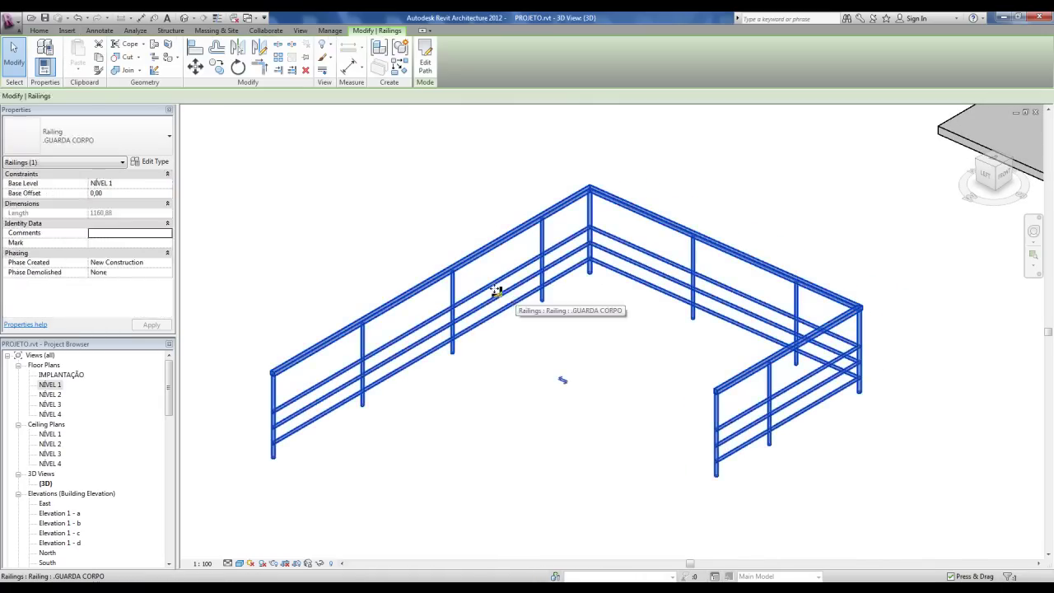
pyautogui.click(157, 161)
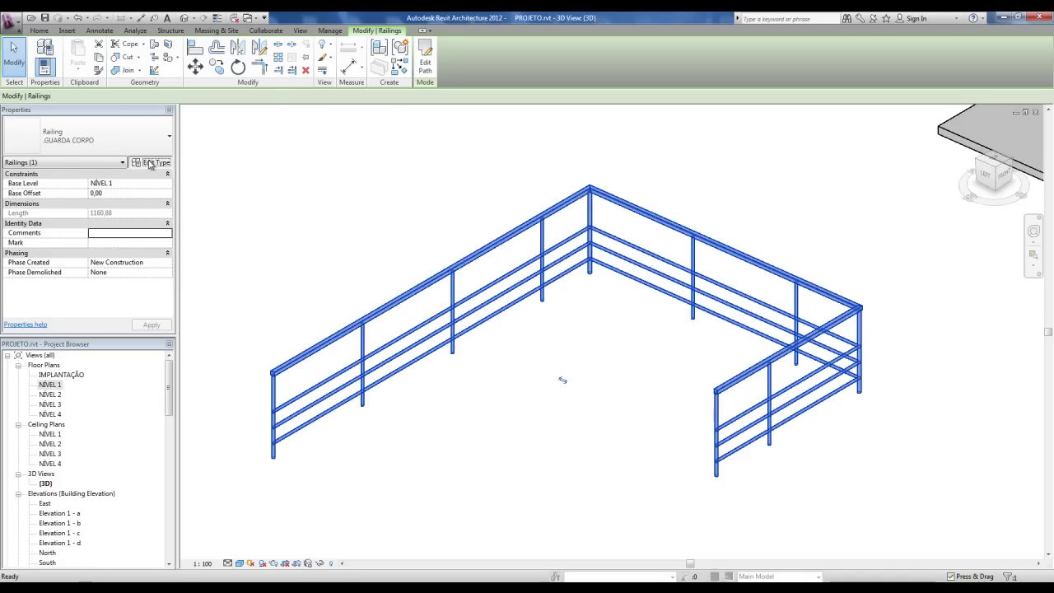
pyautogui.click(186, 219)
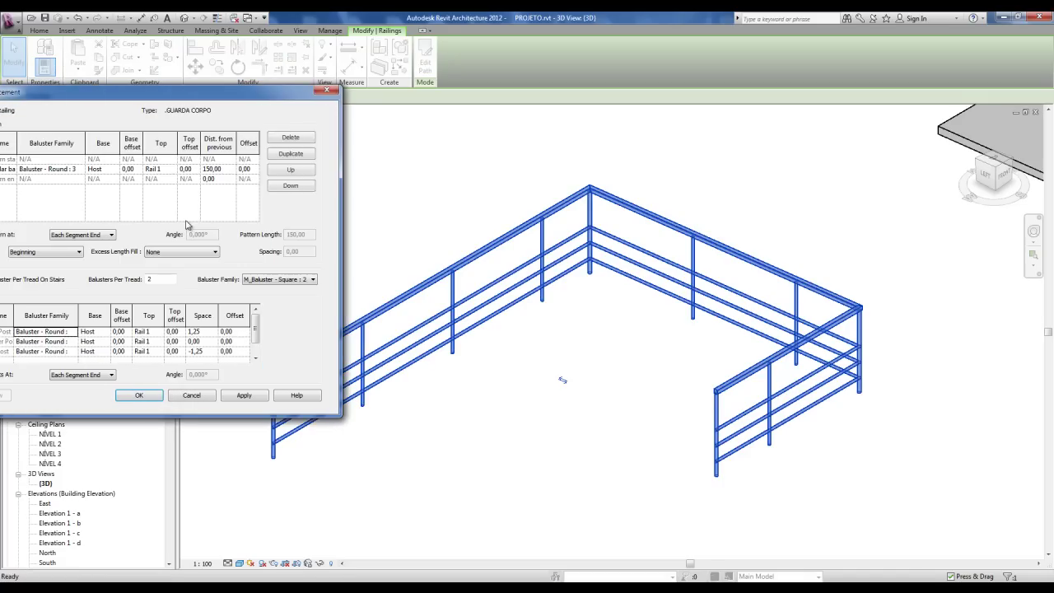
pyautogui.moveTo(228, 97); pyautogui.dragTo(312, 88)
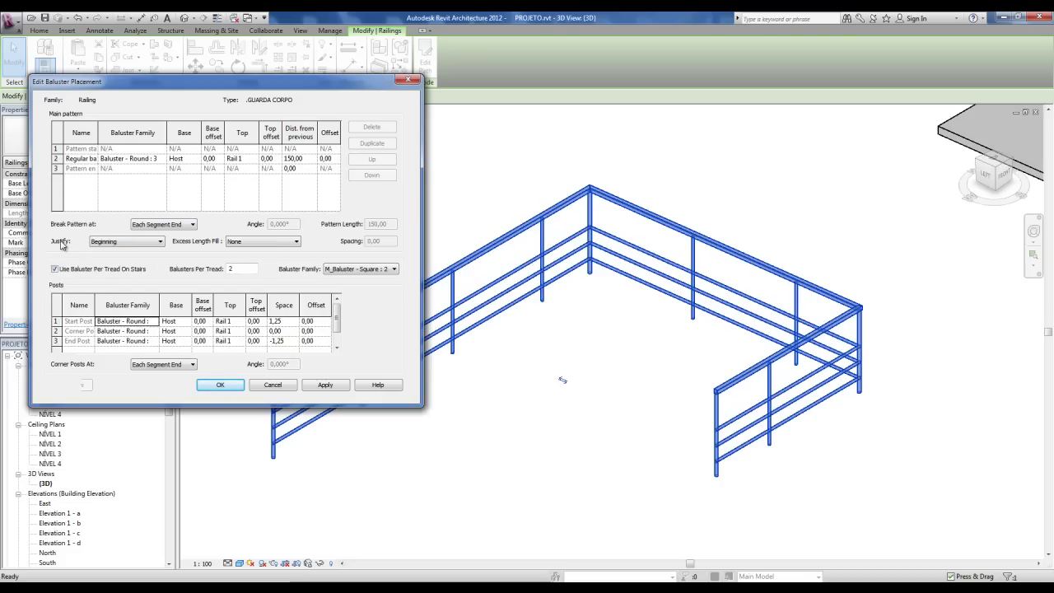
pyautogui.click(161, 242)
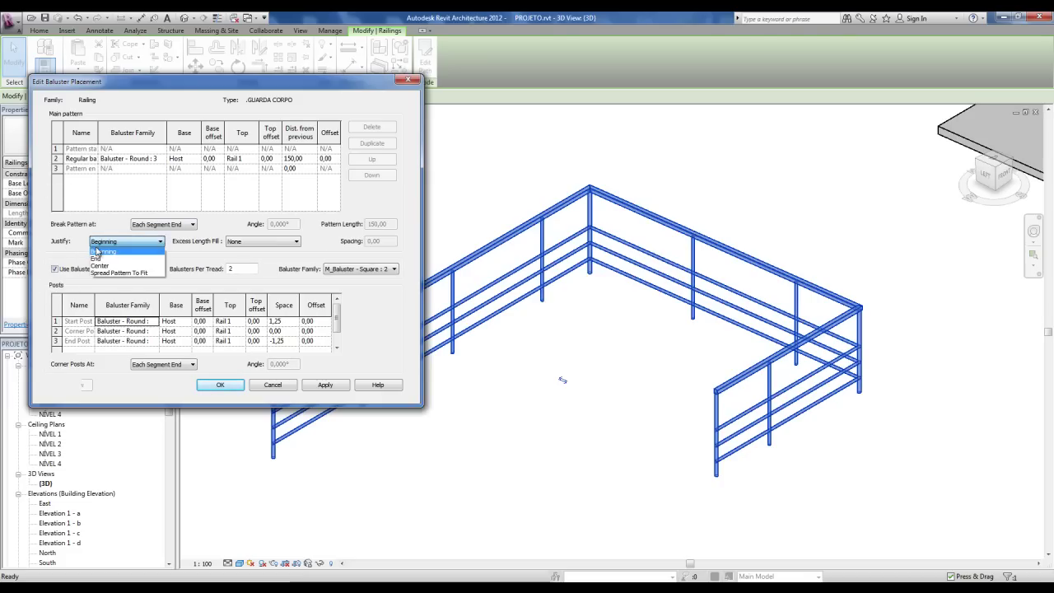
pyautogui.press('ctrl')
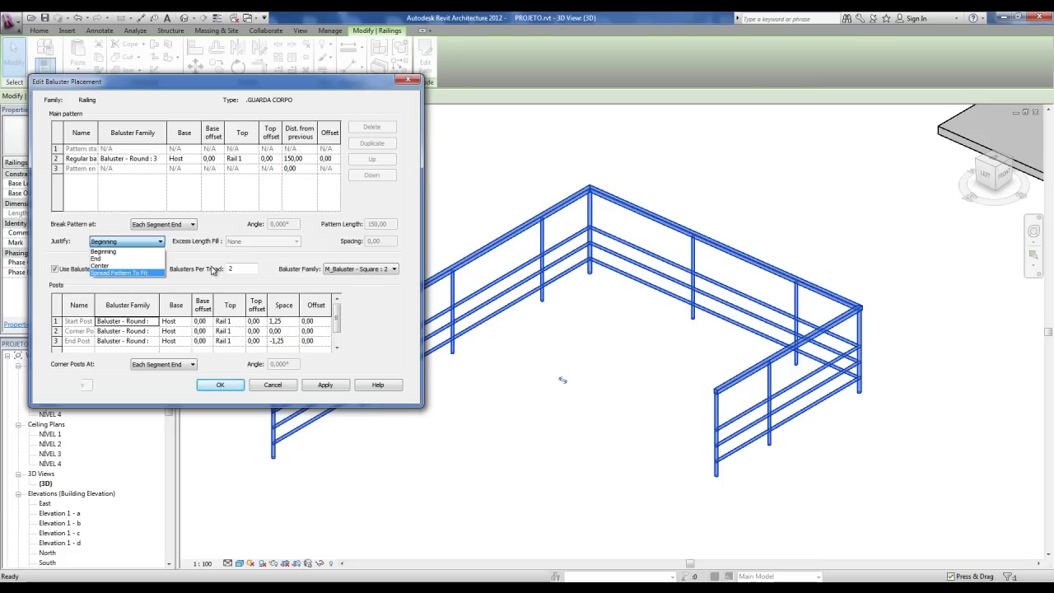
pyautogui.click(110, 258)
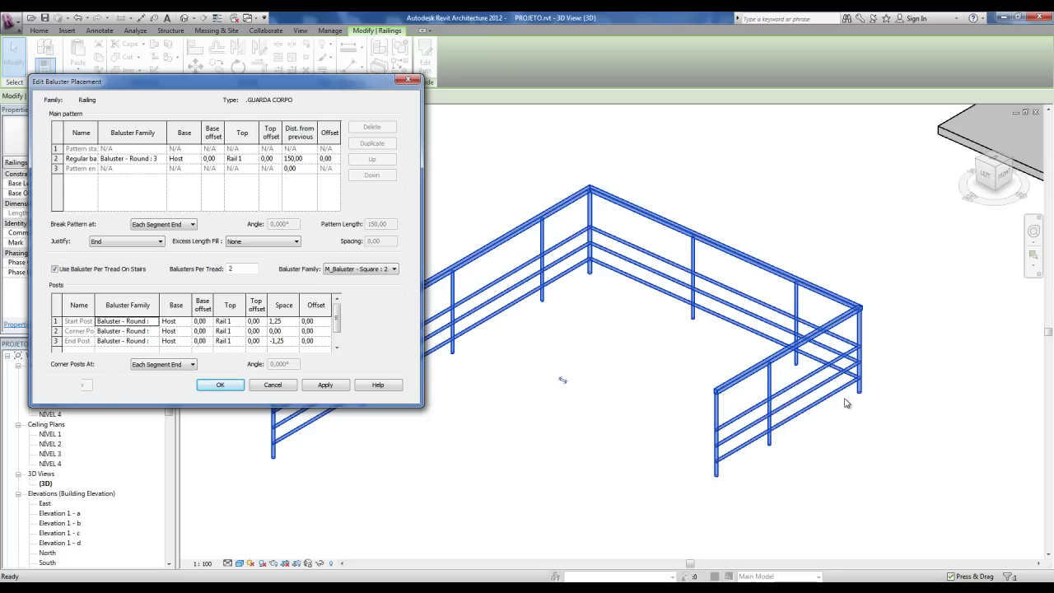
pyautogui.click(220, 384)
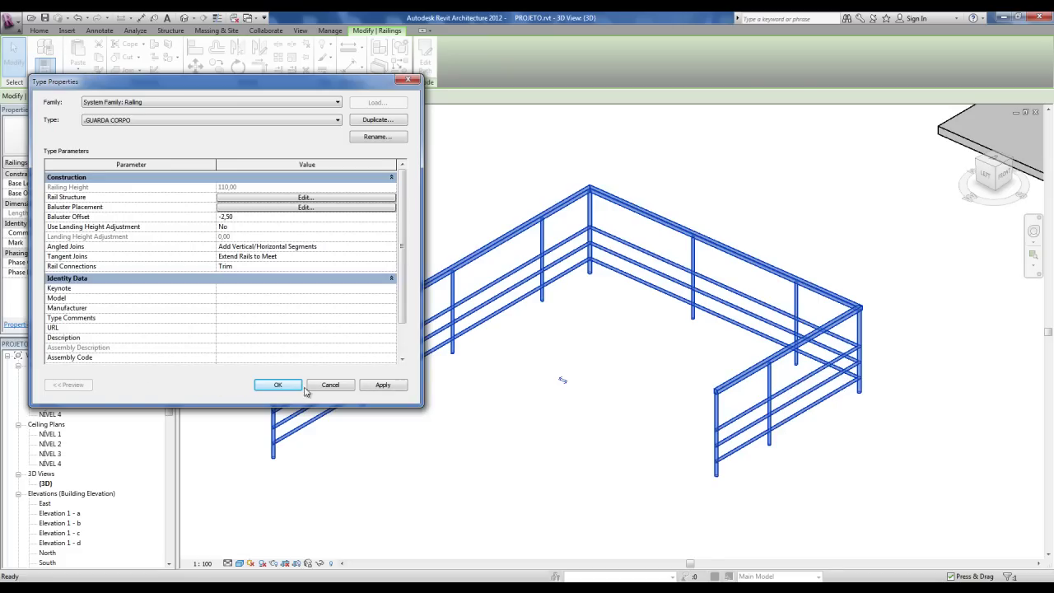
pyautogui.click(278, 382)
pyautogui.click(554, 504)
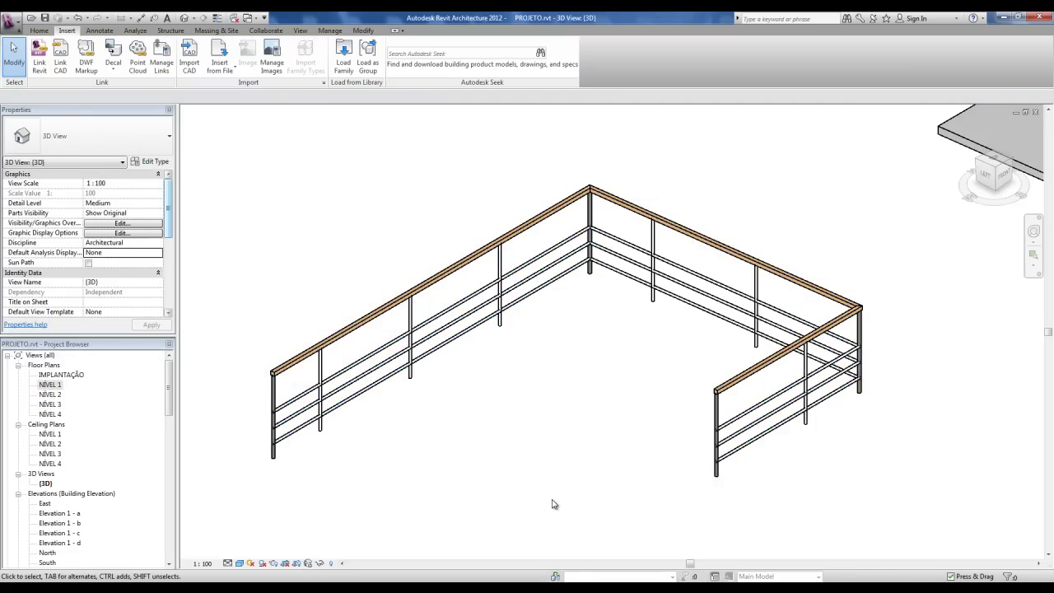
# Set the .GUARDA CORPO type's baluster Justify option to Center, apply it and check the spacing in 3D.
pyautogui.click(419, 369)
pyautogui.click(151, 163)
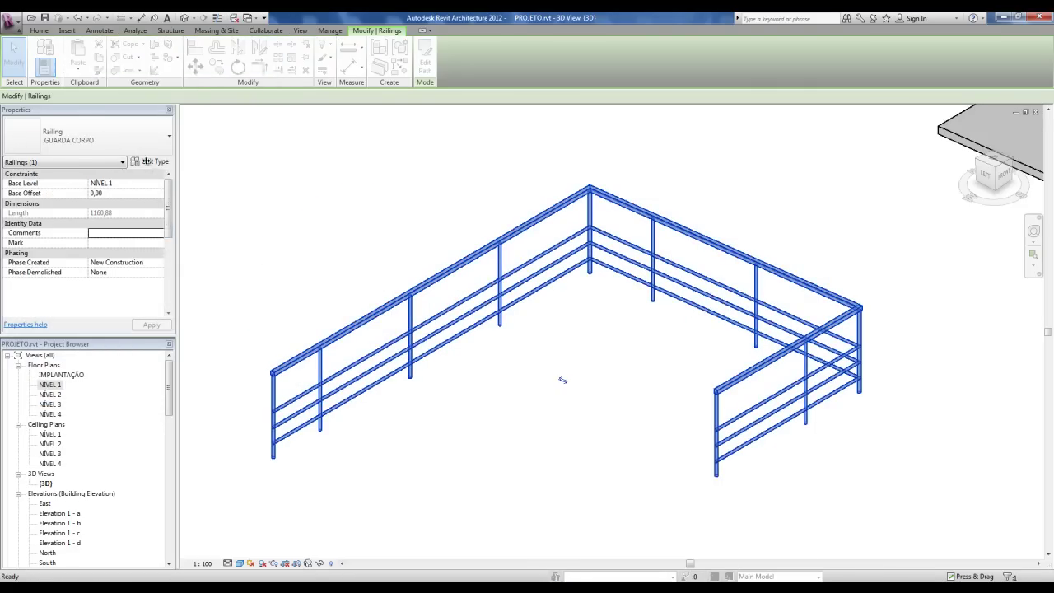
pyautogui.click(239, 213)
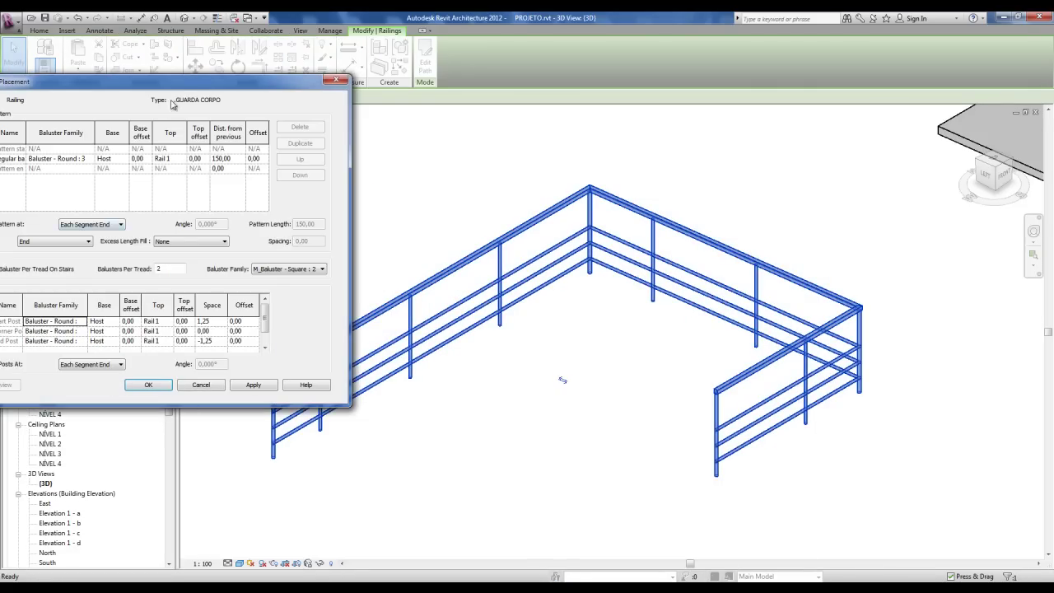
pyautogui.click(161, 239)
pyautogui.click(107, 268)
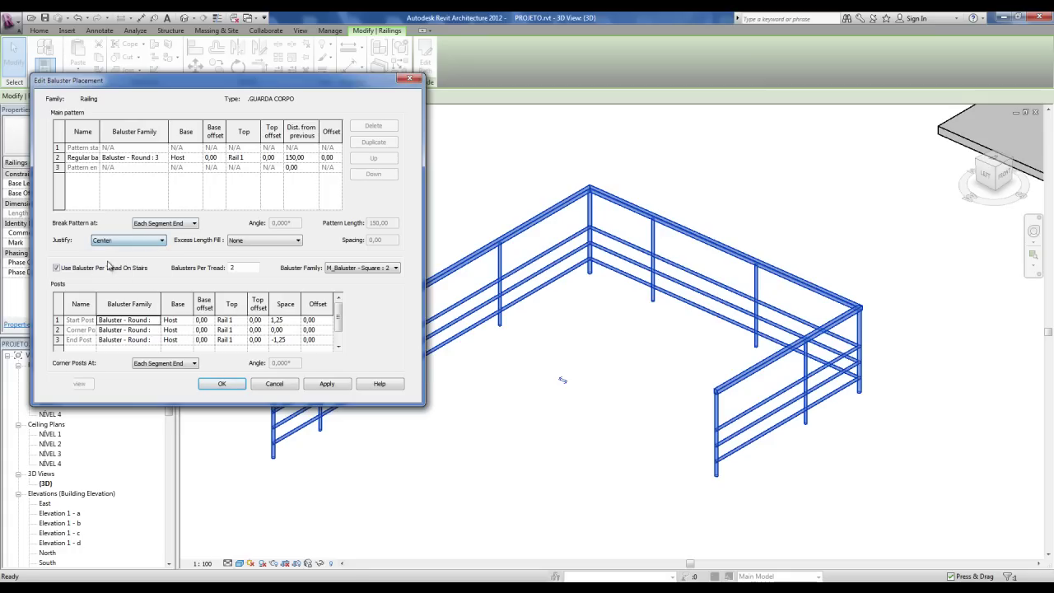
pyautogui.click(222, 385)
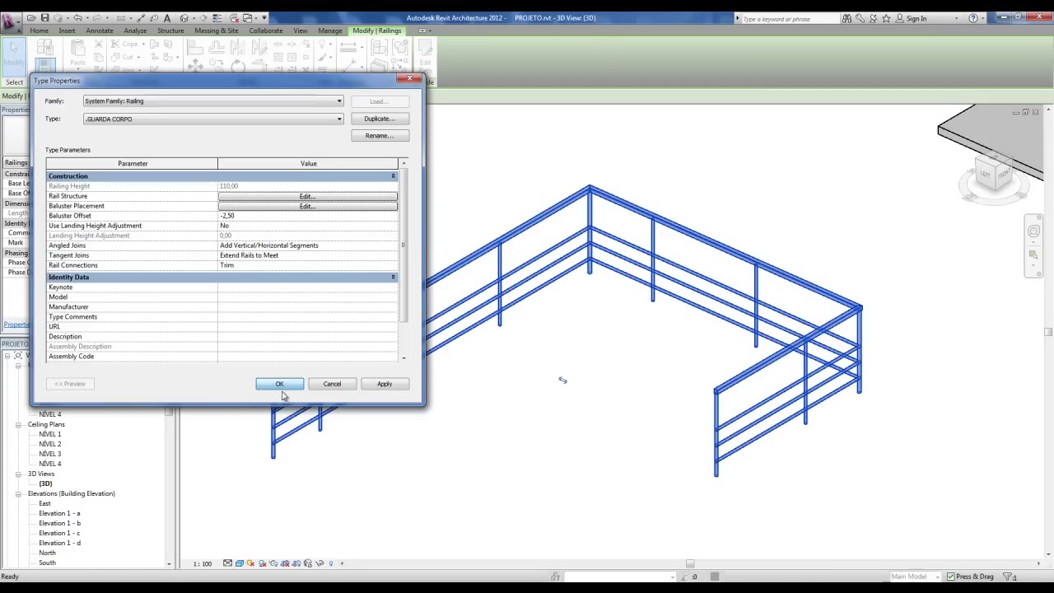
pyautogui.click(274, 388)
pyautogui.click(483, 473)
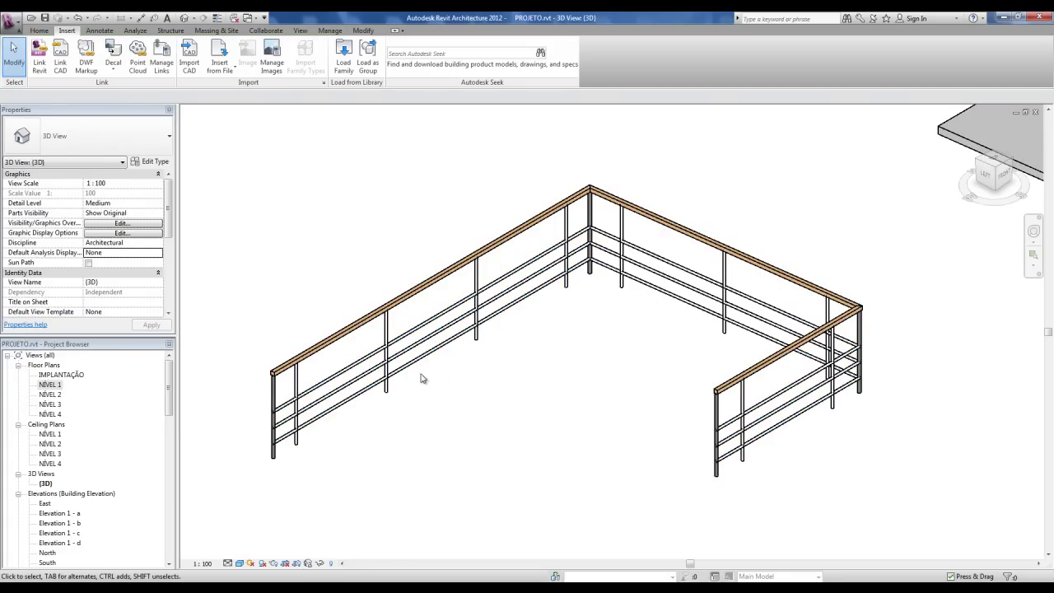
pyautogui.press('ctrl')
pyautogui.press('ctrl')
# Set the .GUARDA CORPO type's baluster Justify option to Spread Pattern To Fit and apply the change.
pyautogui.click(785, 421)
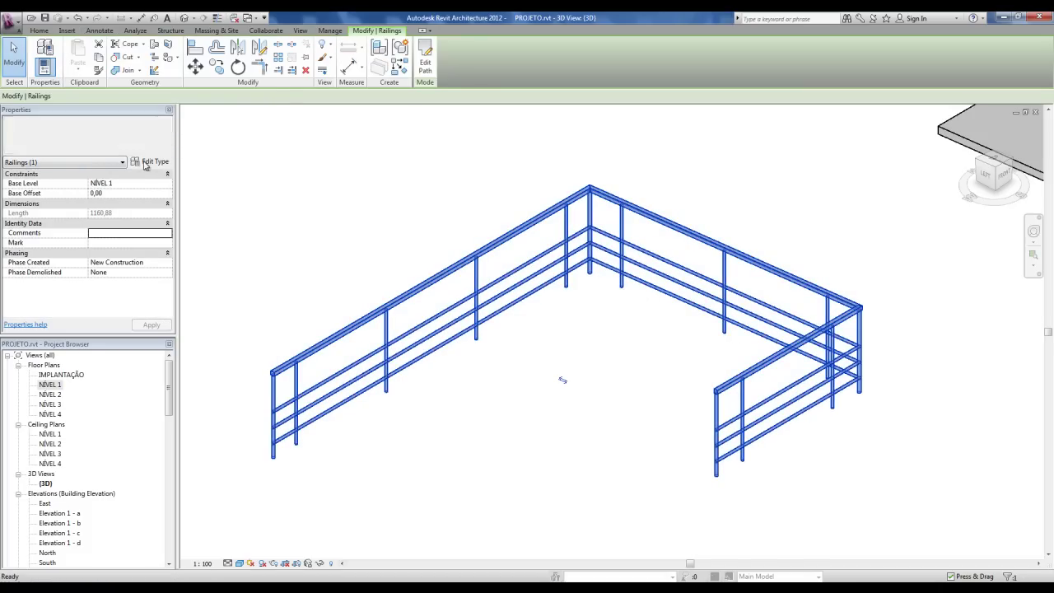
pyautogui.click(150, 161)
pyautogui.click(198, 206)
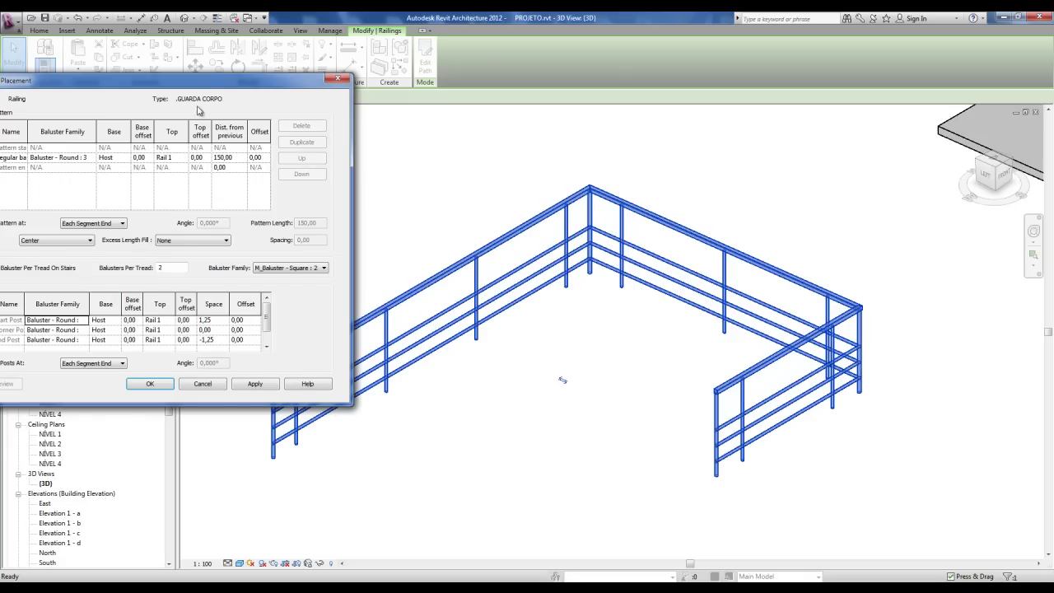
pyautogui.moveTo(213, 88); pyautogui.dragTo(286, 82)
pyautogui.click(162, 234)
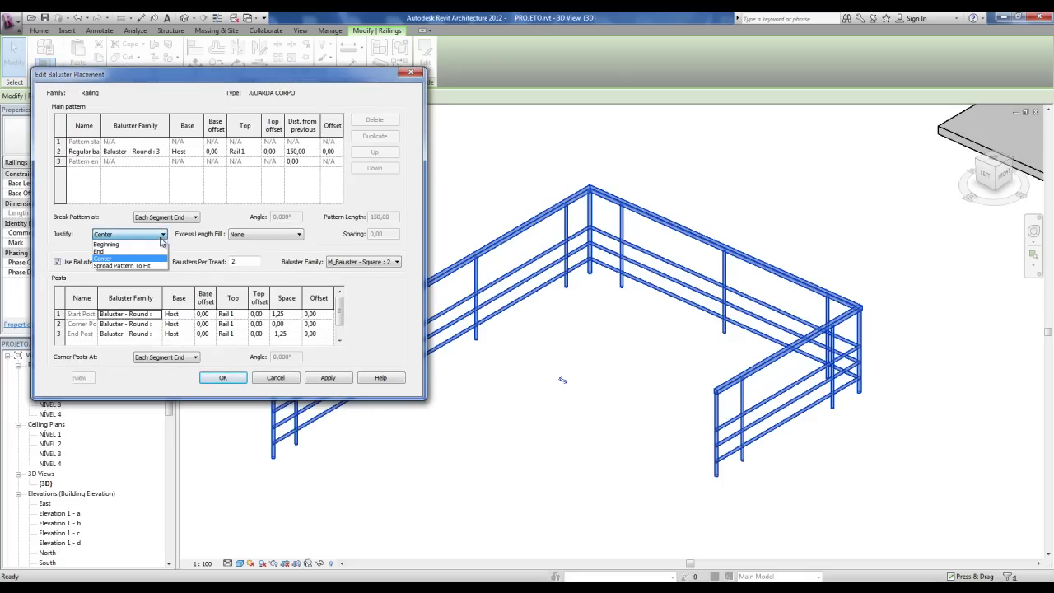
pyautogui.click(125, 266)
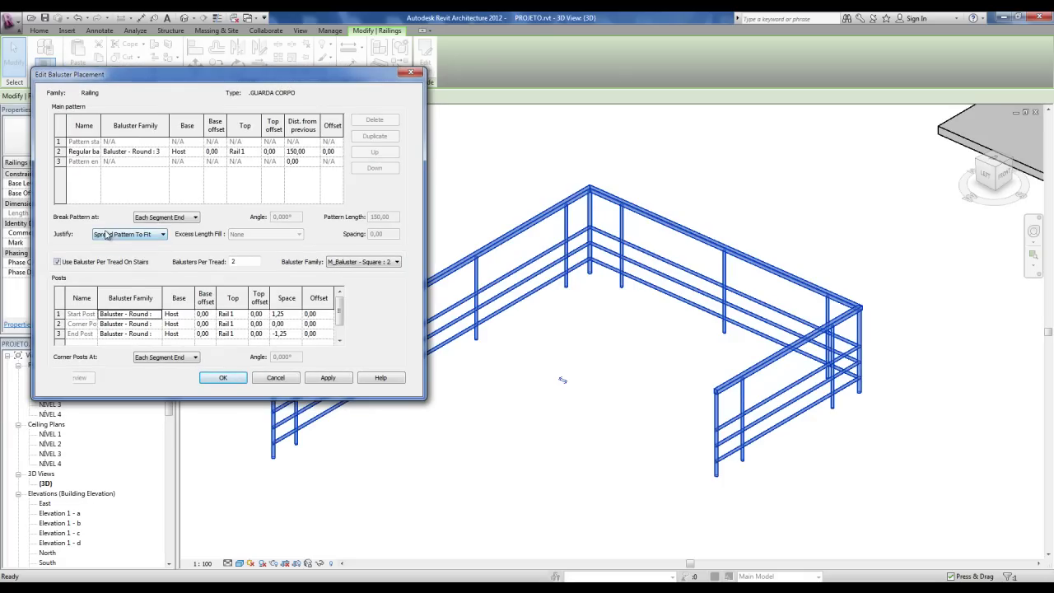
pyautogui.click(224, 378)
pyautogui.click(272, 378)
pyautogui.click(465, 458)
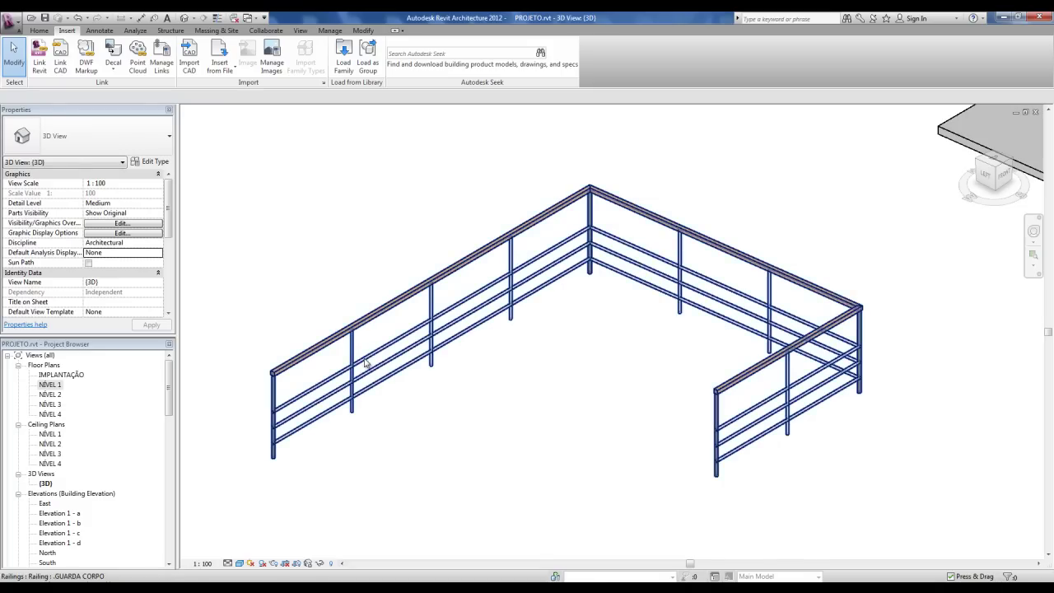
pyautogui.click(377, 384)
pyautogui.click(154, 163)
pyautogui.click(199, 199)
pyautogui.moveTo(278, 83); pyautogui.dragTo(357, 87)
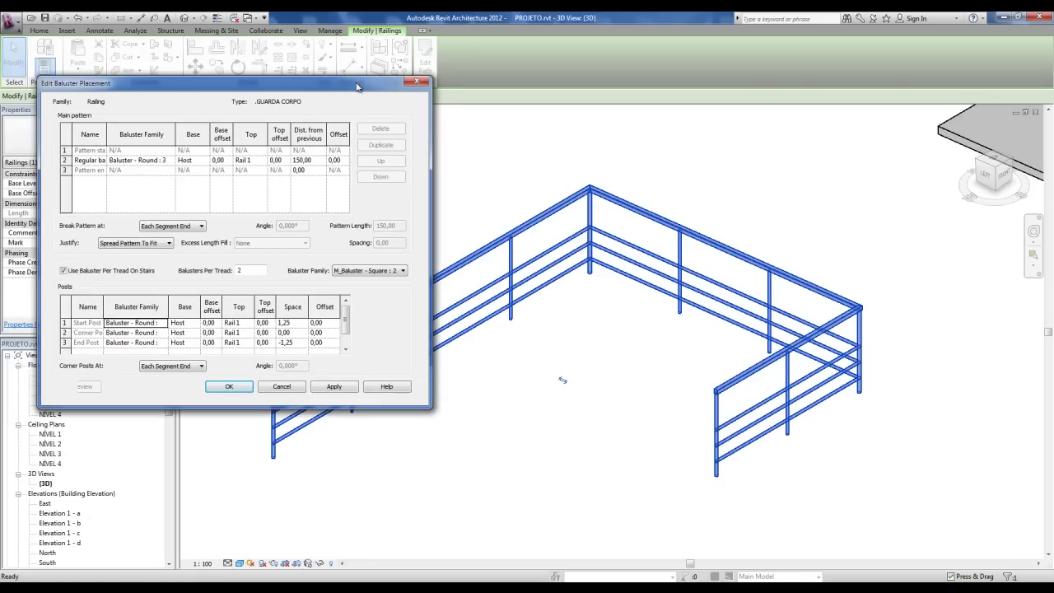
pyautogui.click(418, 83)
pyautogui.click(418, 83)
pyautogui.click(467, 207)
# Copy the multistory staircase from inside the building to the open area beside the standalone railing.
pyautogui.scroll(-4, 540, 362)
pyautogui.moveTo(539, 362); pyautogui.dragTo(346, 365, button='middle')
pyautogui.scroll(-2, 404, 352)
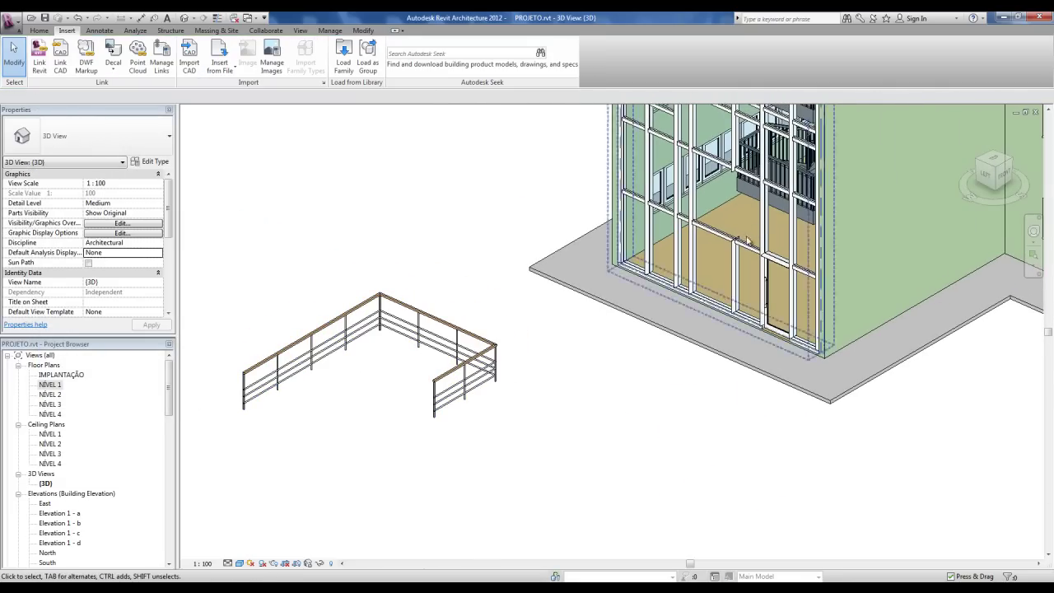
pyautogui.click(766, 214)
pyautogui.press('o')
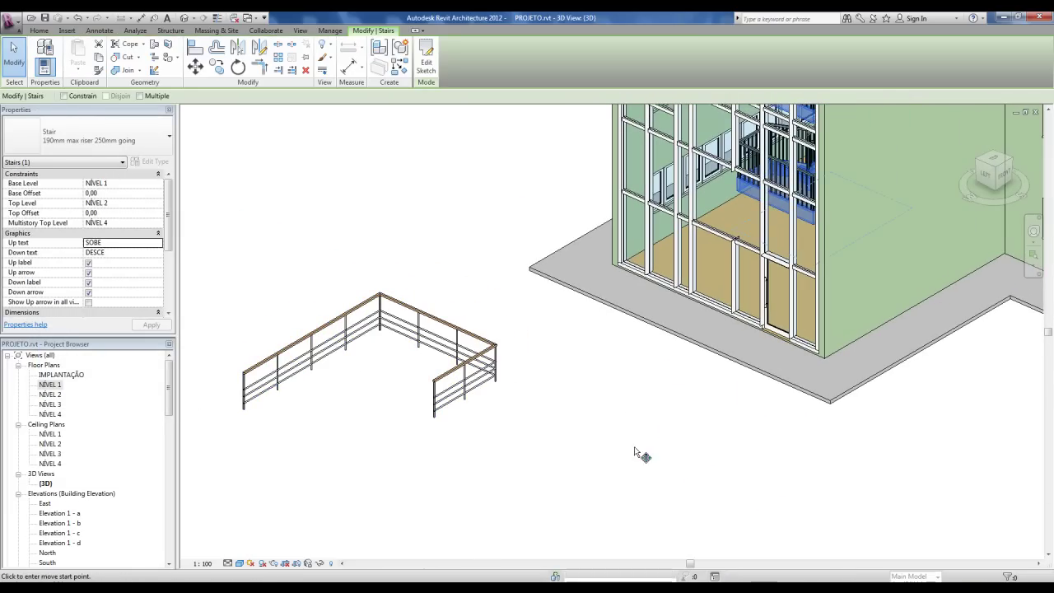
pyautogui.click(660, 386)
pyautogui.moveTo(505, 456); pyautogui.dragTo(664, 351, button='middle')
pyautogui.moveTo(374, 453); pyautogui.dragTo(745, 333, button='middle')
pyautogui.click(422, 494)
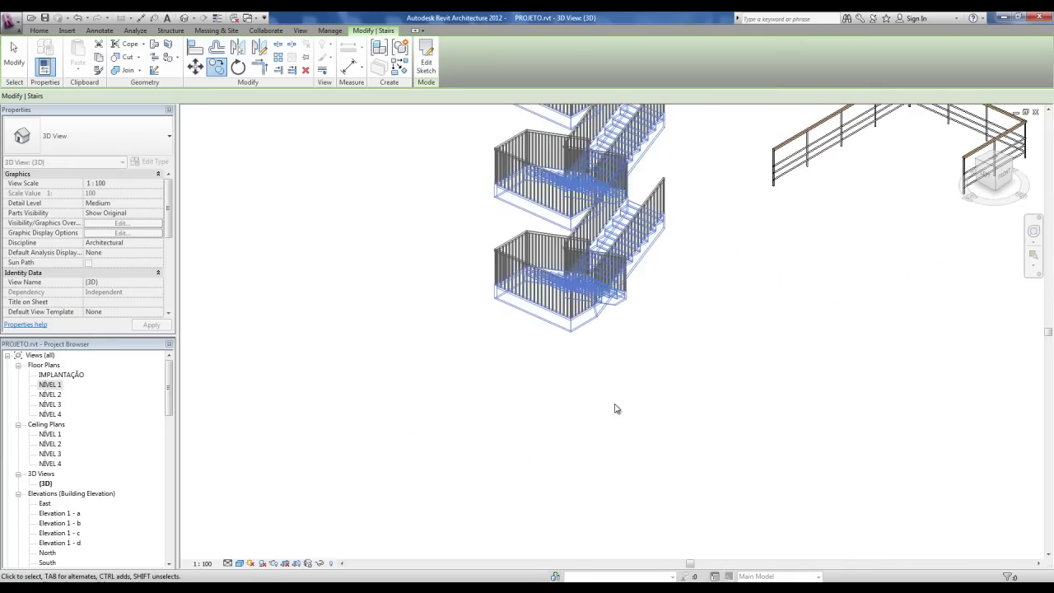
pyautogui.click(608, 413)
pyautogui.scroll(3, 680, 250)
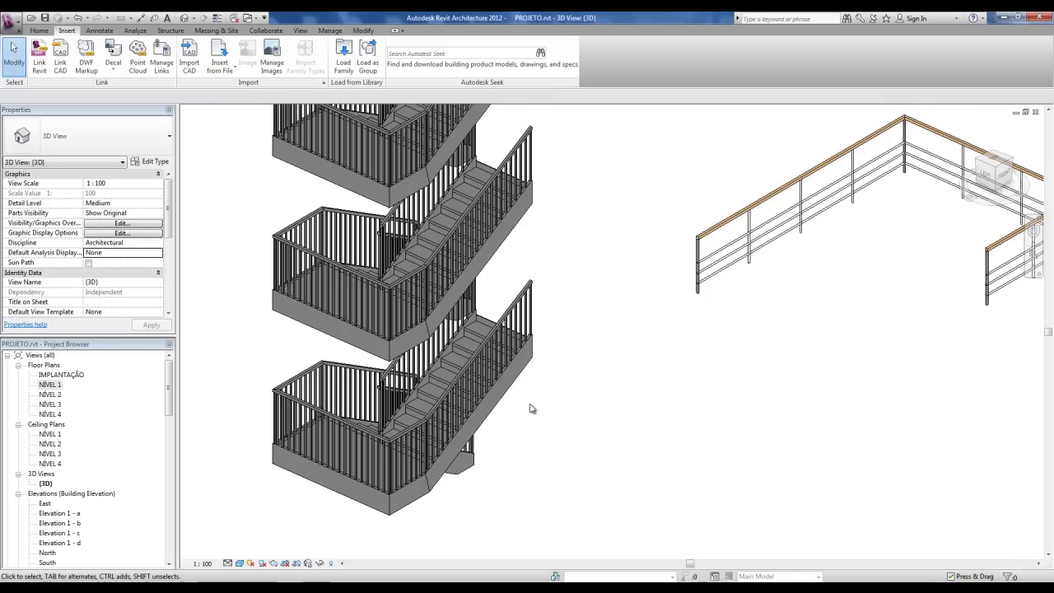
# Change the outer and inner railings of the copied staircase to the .GUARDA CORPO type.
pyautogui.click(517, 313)
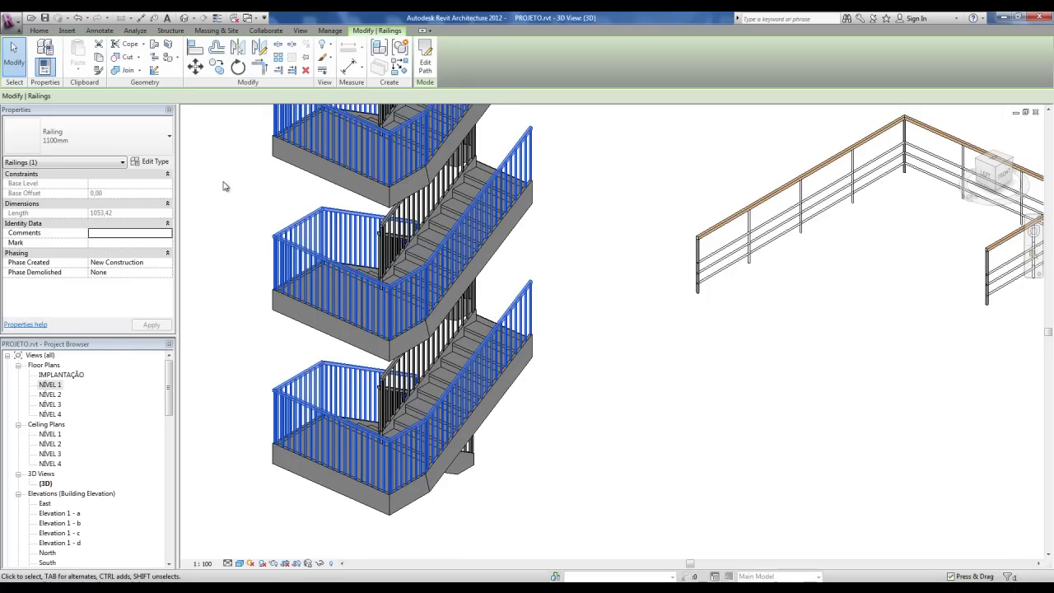
pyautogui.click(139, 143)
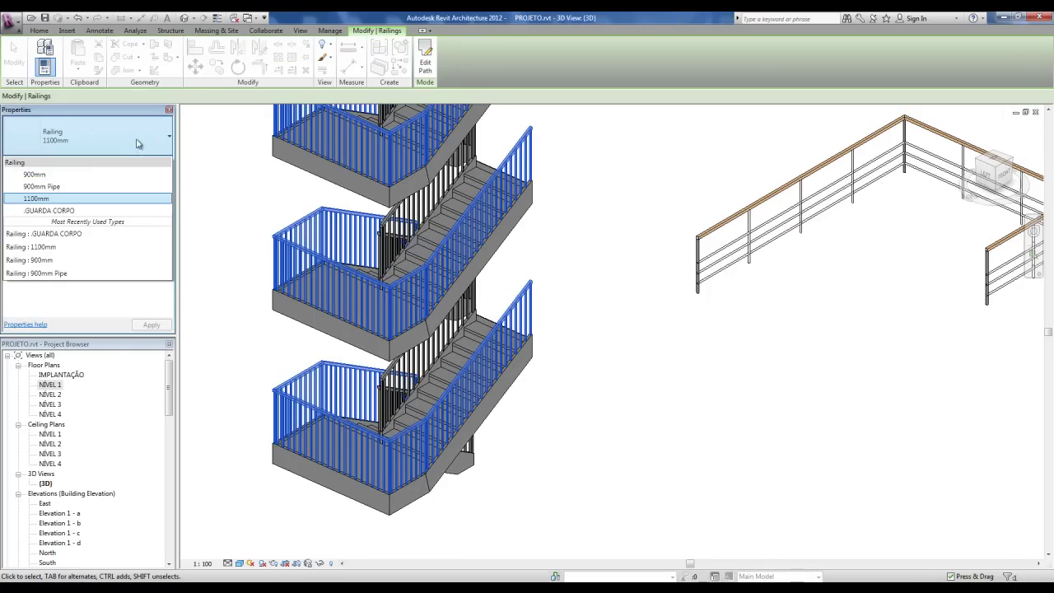
pyautogui.click(50, 211)
pyautogui.click(631, 395)
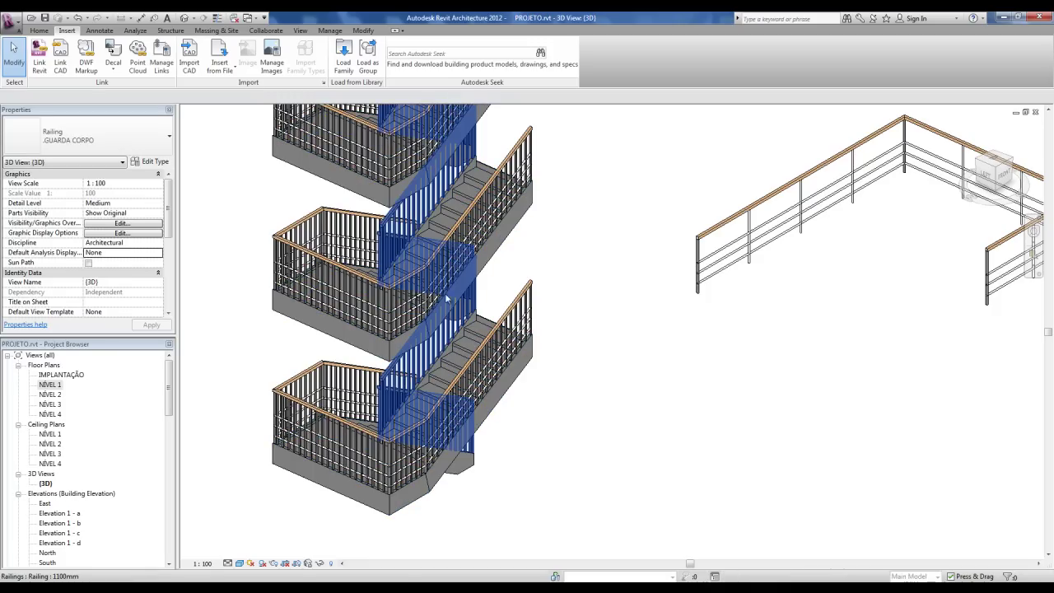
pyautogui.click(409, 363)
pyautogui.click(134, 132)
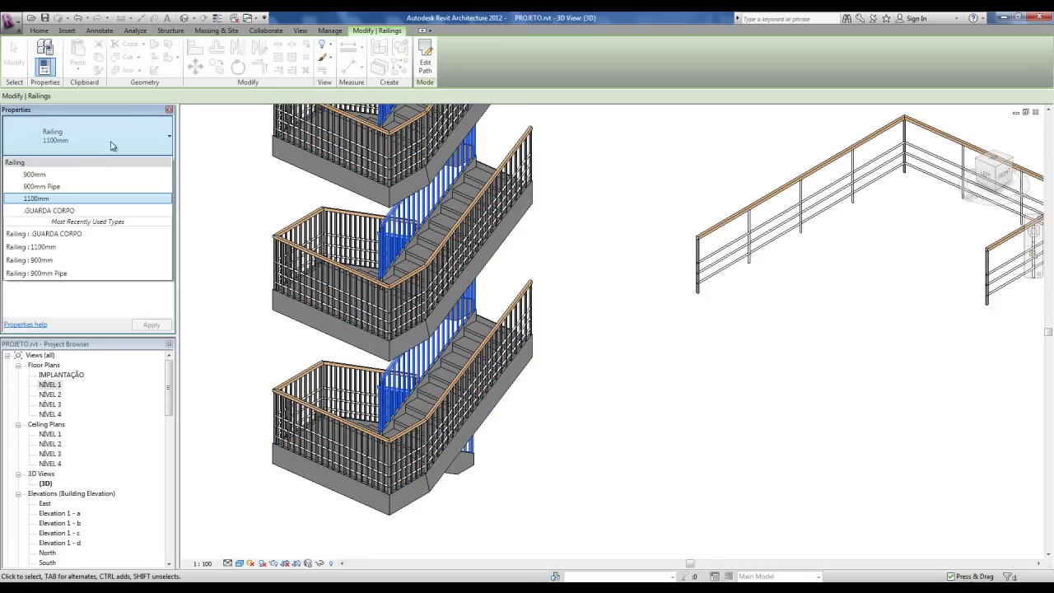
pyautogui.click(74, 211)
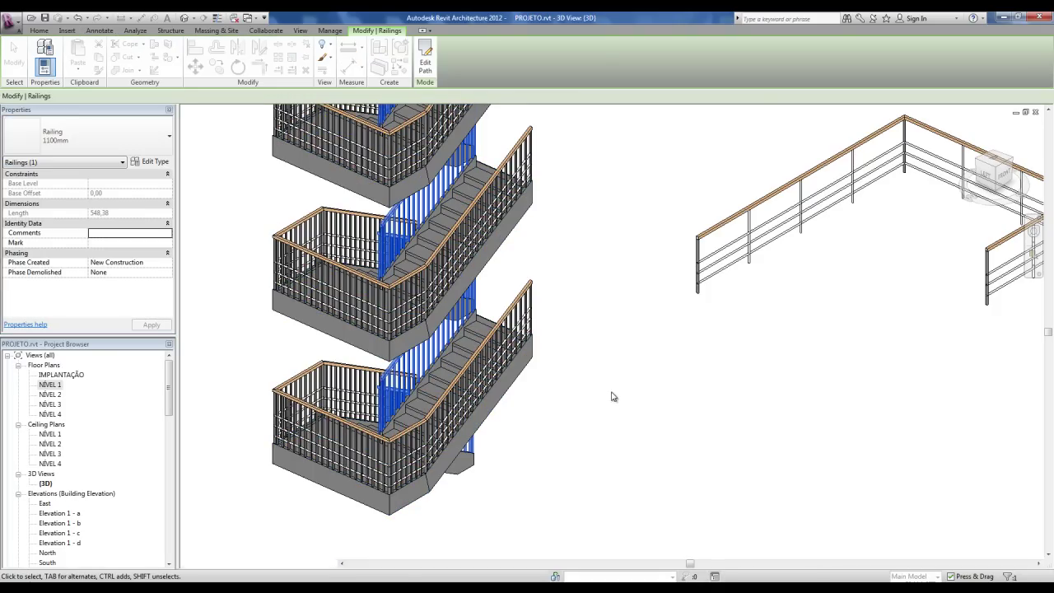
pyautogui.click(648, 407)
# Compare the baluster spacing on the copied stair's railing with that of the standalone .GUARDA CORPO railing.
pyautogui.moveTo(651, 393)
pyautogui.keyDown('shift'); pyautogui.mouseDown(button='middle')
pyautogui.moveTo(642, 400)
pyautogui.moveTo(644, 381)
pyautogui.mouseUp(button='middle'); pyautogui.keyUp('shift')
pyautogui.scroll(5, 565, 277)
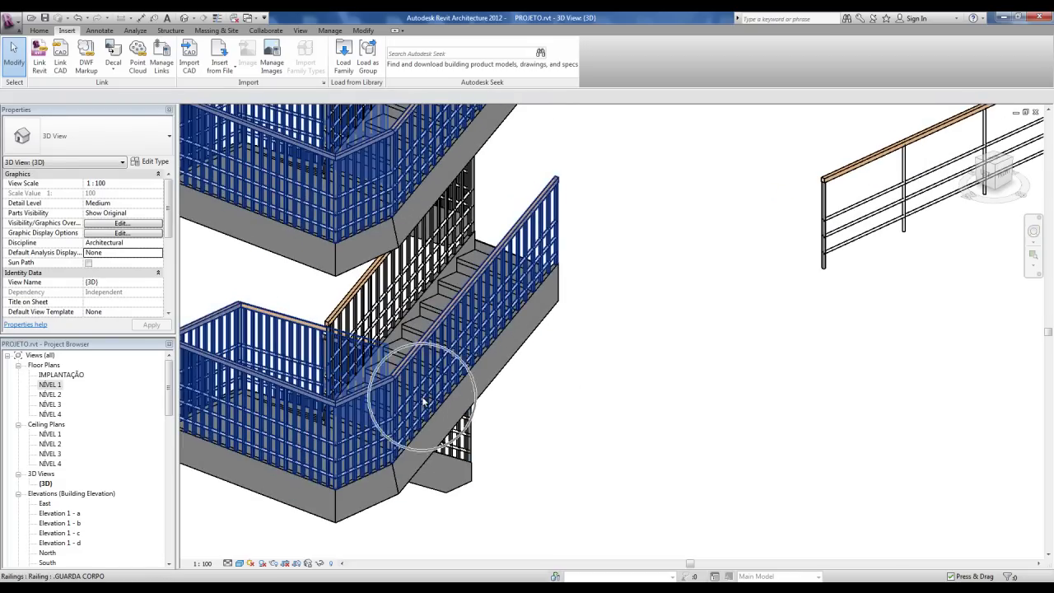
pyautogui.keyDown('shift'); pyautogui.moveTo(540, 226); pyautogui.dragTo(565, 240, button='middle'); pyautogui.keyUp('shift')
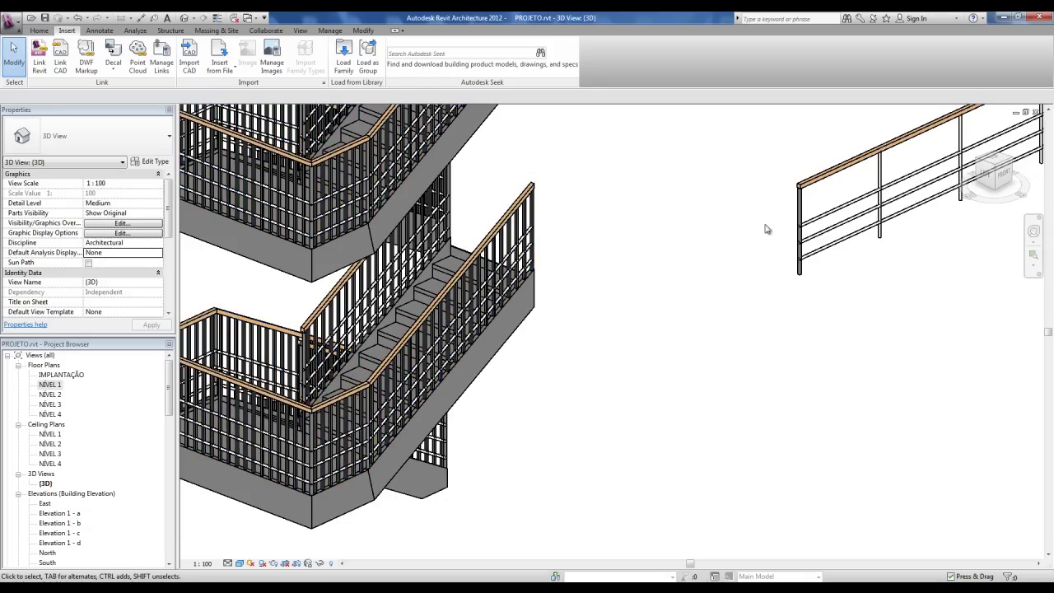
pyautogui.click(800, 221)
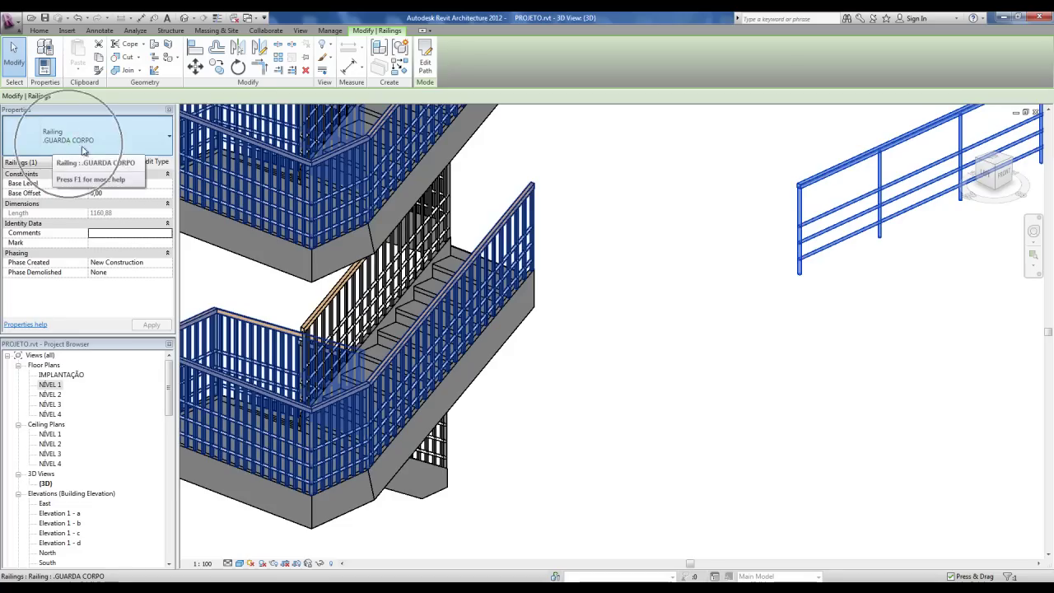
pyautogui.click(478, 218)
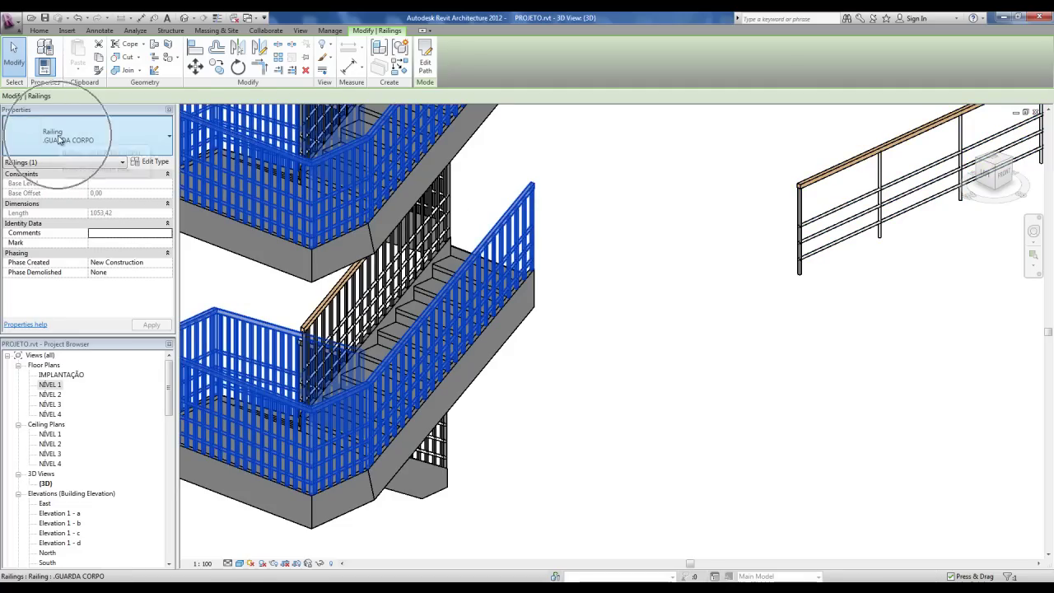
pyautogui.keyDown('shift'); pyautogui.moveTo(746, 223); pyautogui.dragTo(666, 288, button='middle'); pyautogui.keyUp('shift')
pyautogui.click(666, 287)
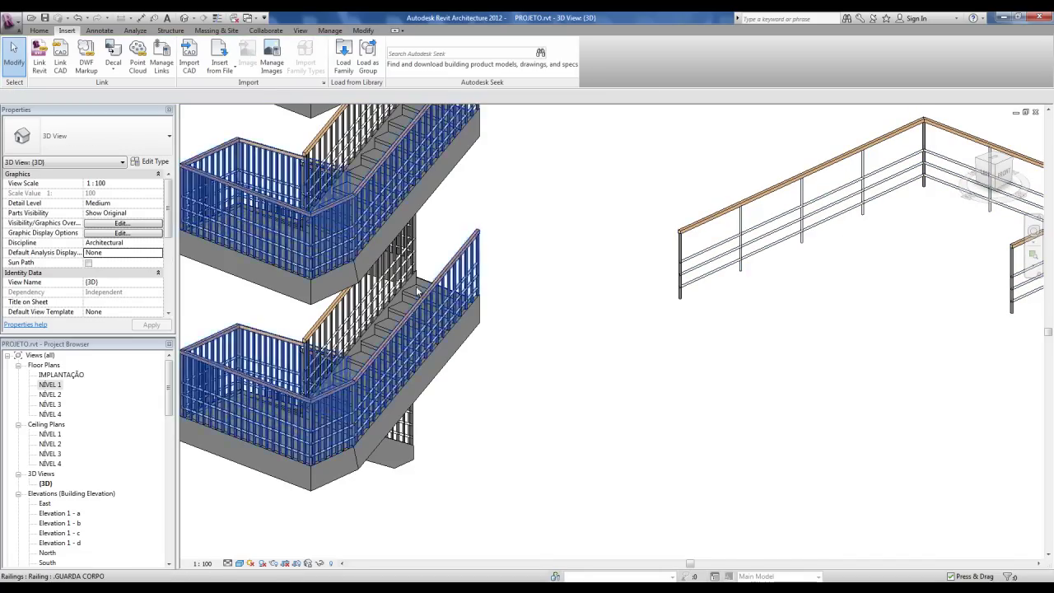
pyautogui.moveTo(443, 280); pyautogui.dragTo(544, 270, button='middle')
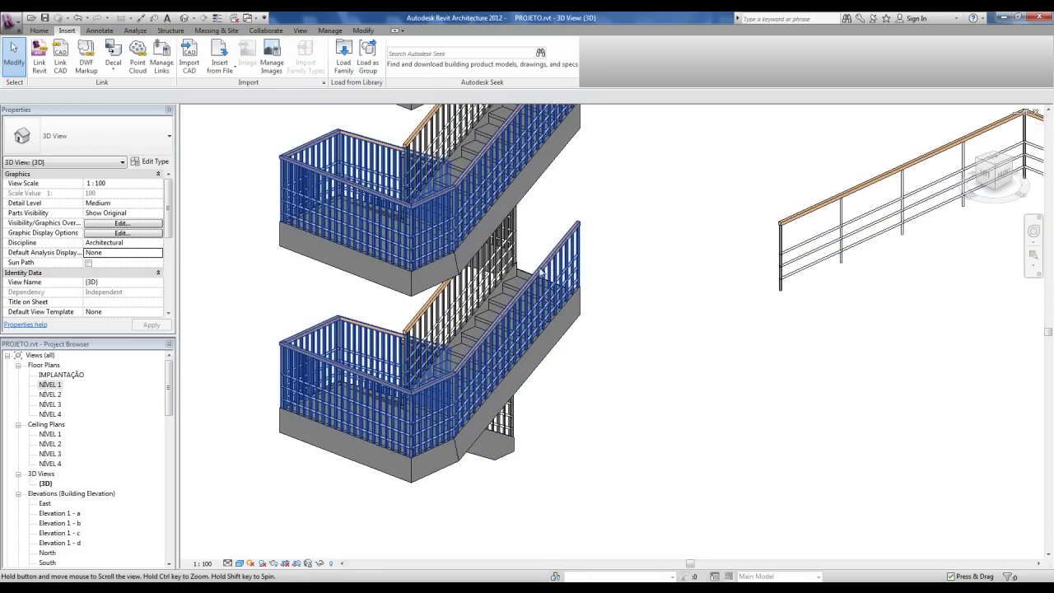
# Turn off Use Baluster Per Tread On Stairs in the .GUARDA CORPO type's baluster placement and apply it to the copied stair's railing.
pyautogui.click(580, 234)
pyautogui.click(147, 164)
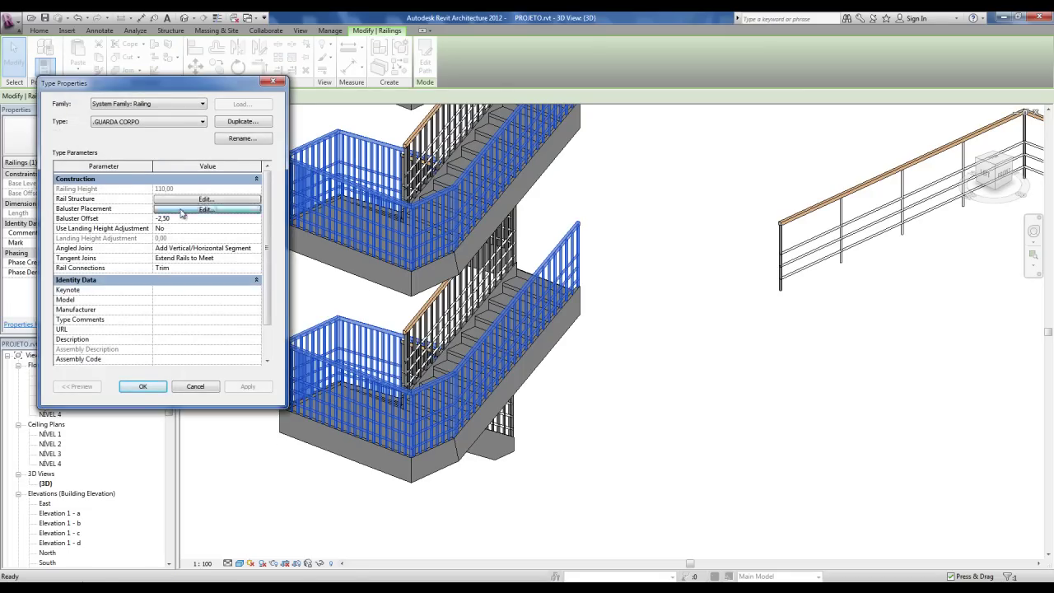
pyautogui.click(205, 210)
pyautogui.moveTo(220, 89); pyautogui.dragTo(332, 86)
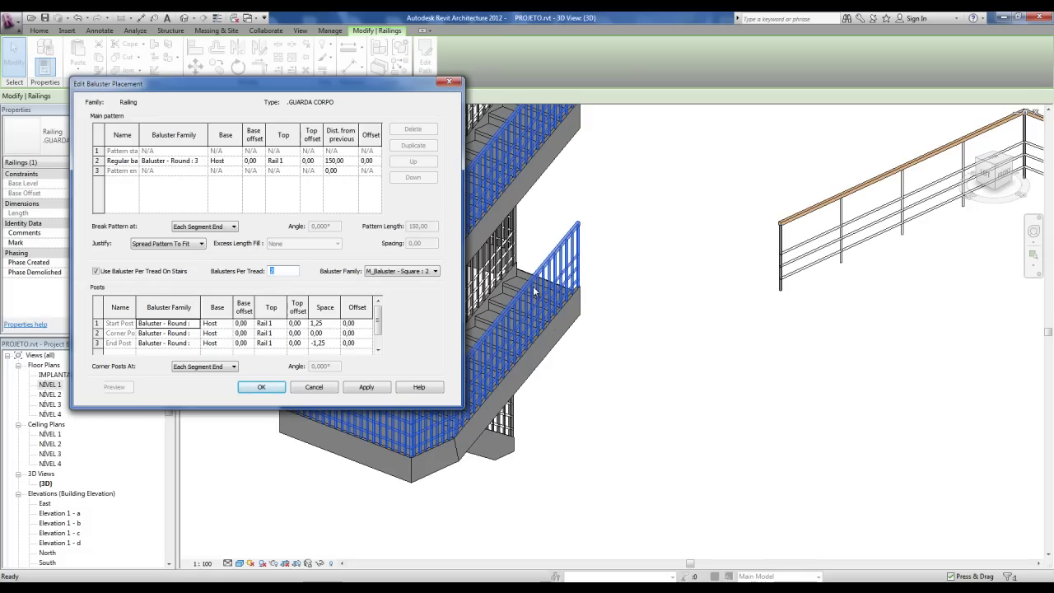
pyautogui.click(96, 271)
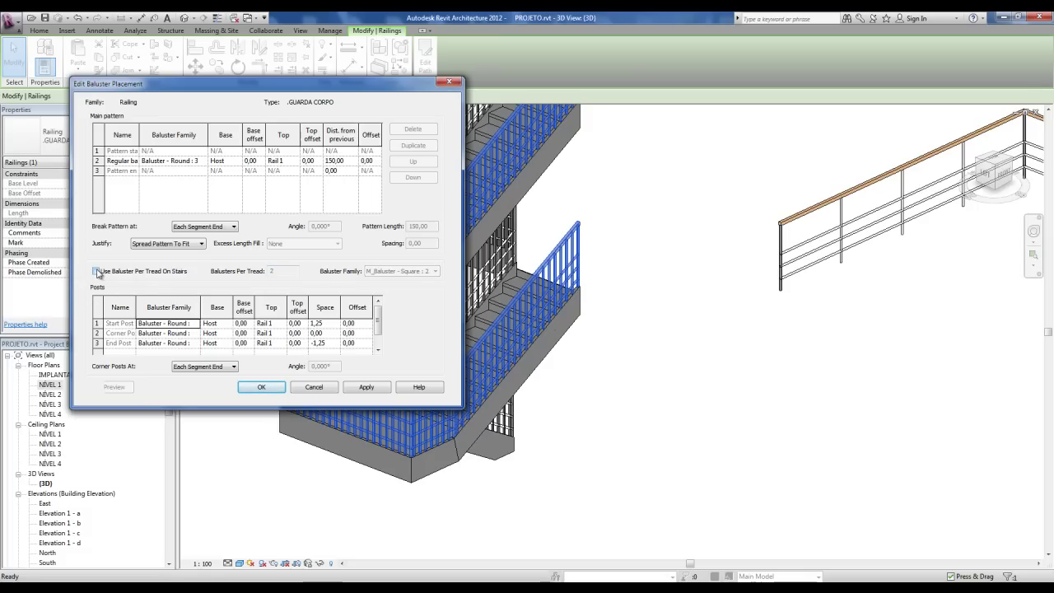
pyautogui.click(259, 388)
pyautogui.click(331, 385)
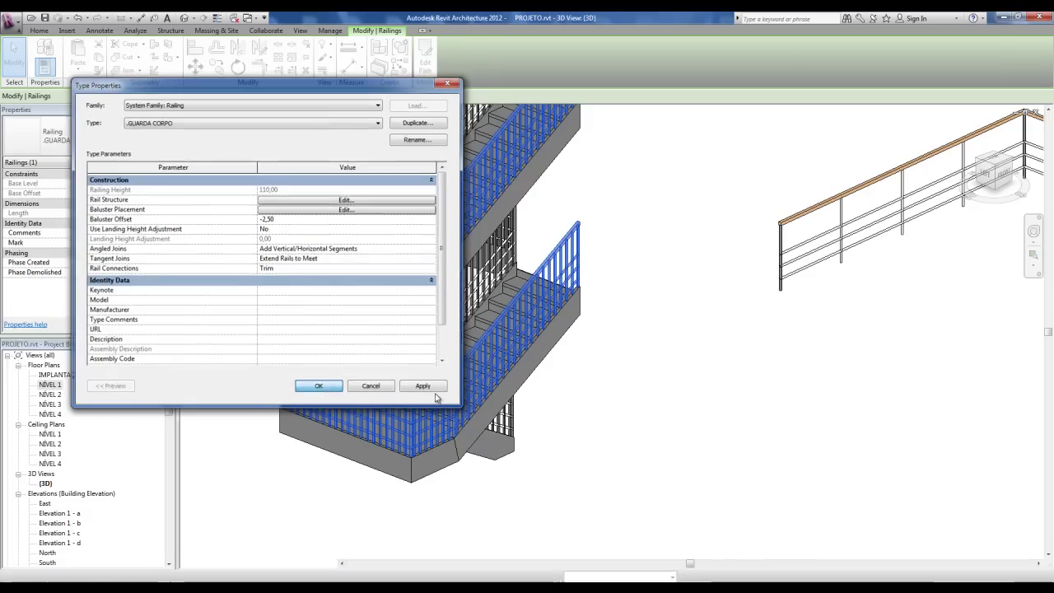
pyautogui.click(656, 404)
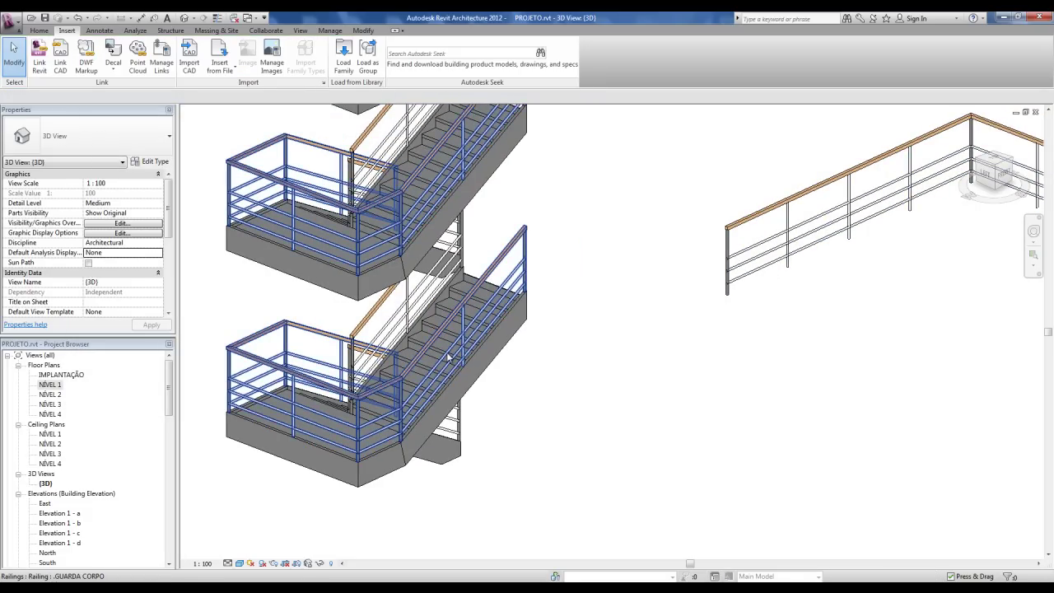
pyautogui.keyDown('shift'); pyautogui.moveTo(452, 356); pyautogui.dragTo(529, 417, button='middle'); pyautogui.keyUp('shift')
pyautogui.scroll(-3, 539, 402)
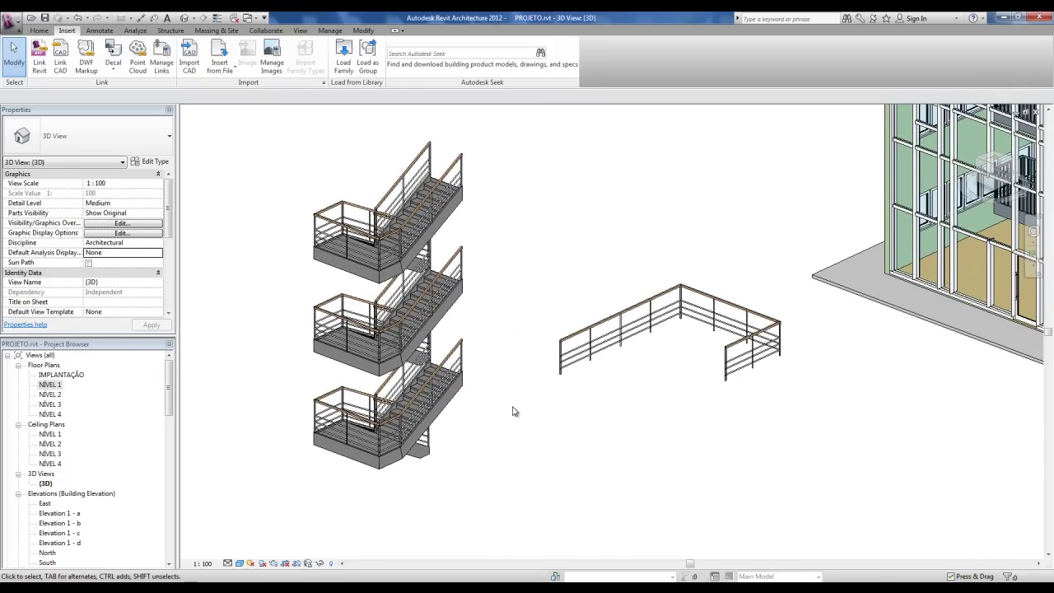
pyautogui.click(947, 589)
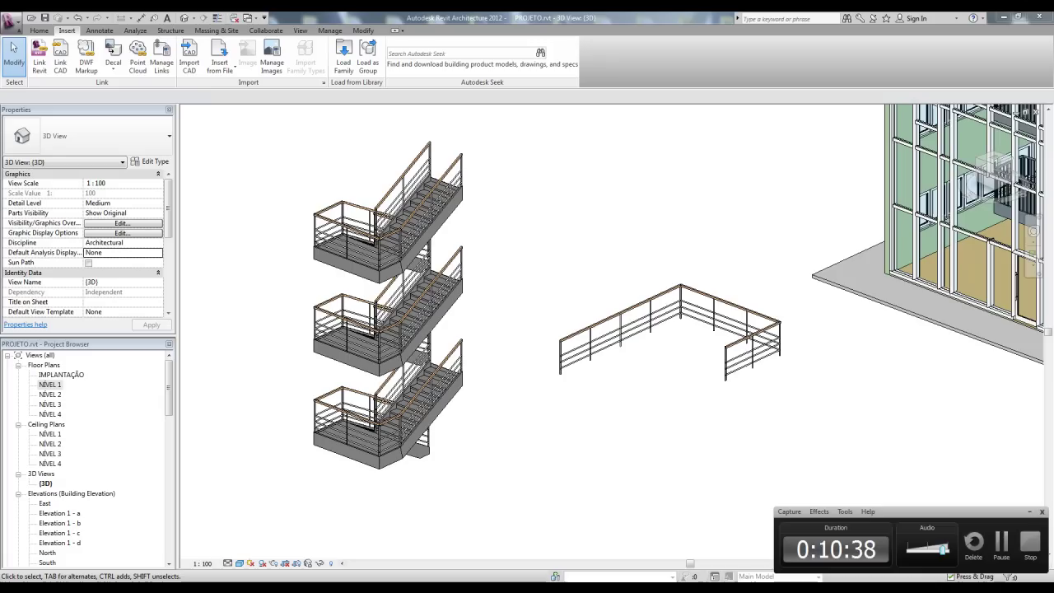